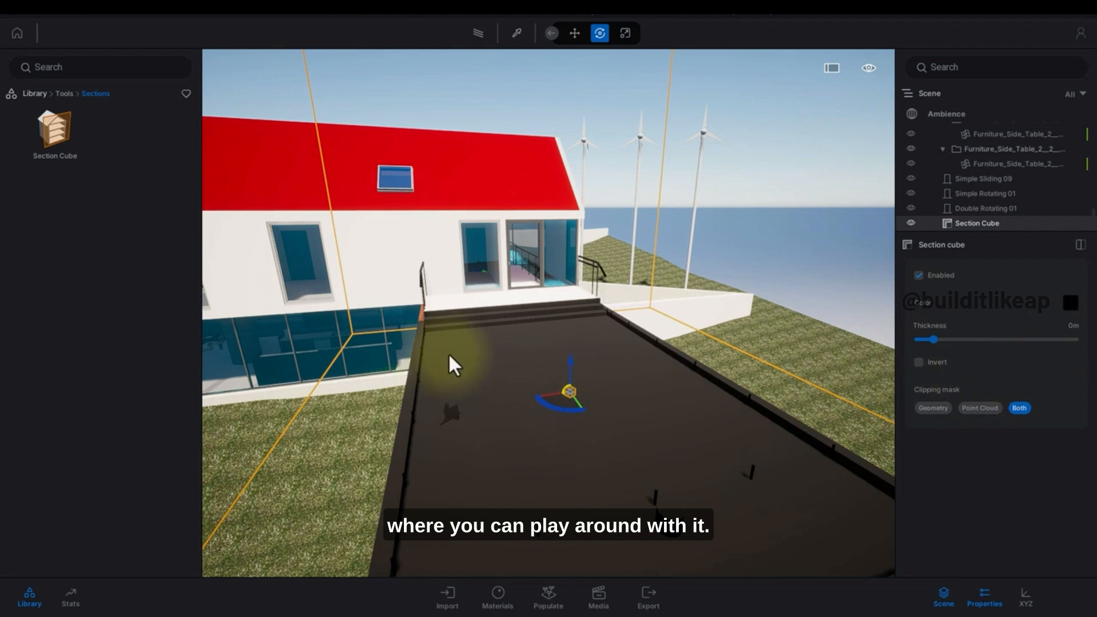
Move the section cube from the extension onto the main house.
drag(452, 366, 536, 367)
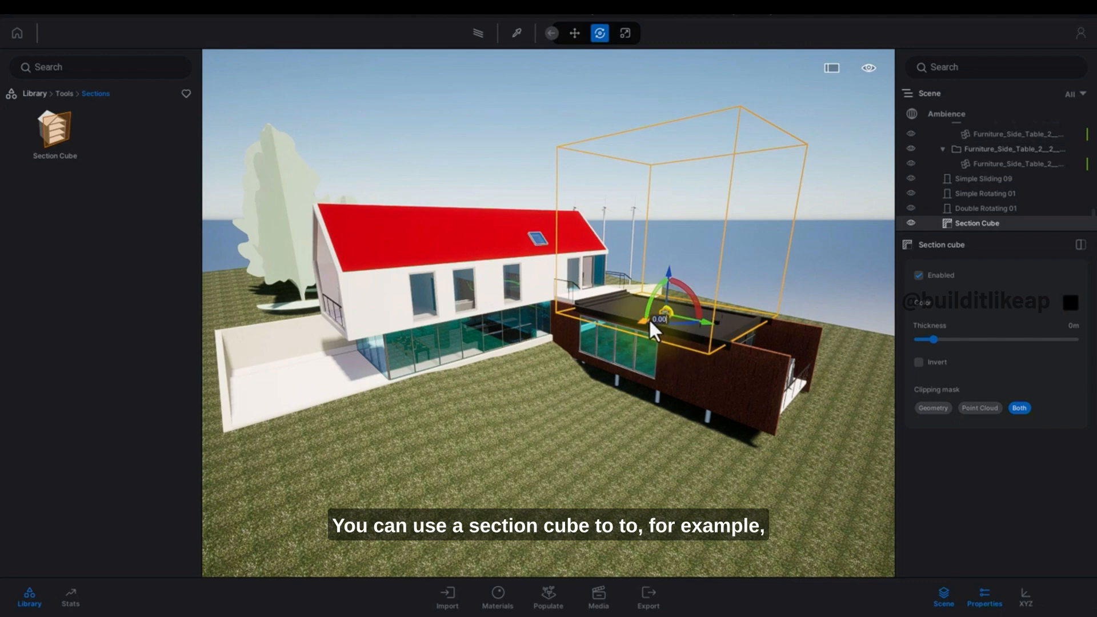
drag(643, 320, 451, 370)
shift+middle_drag(444, 393, 457, 373)
scroll(457, 372, up, 3)
drag(513, 398, 509, 454)
scroll(508, 454, down, 6)
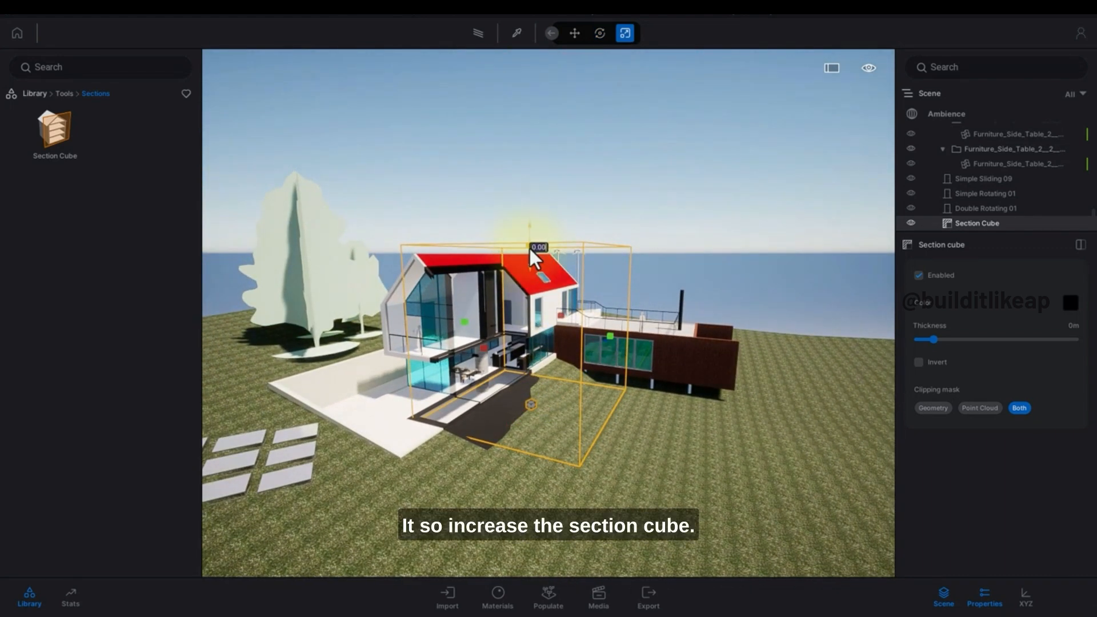
Stretch the section cube upward so it rises well above the house roof.
drag(530, 246, 529, 132)
drag(531, 406, 527, 469)
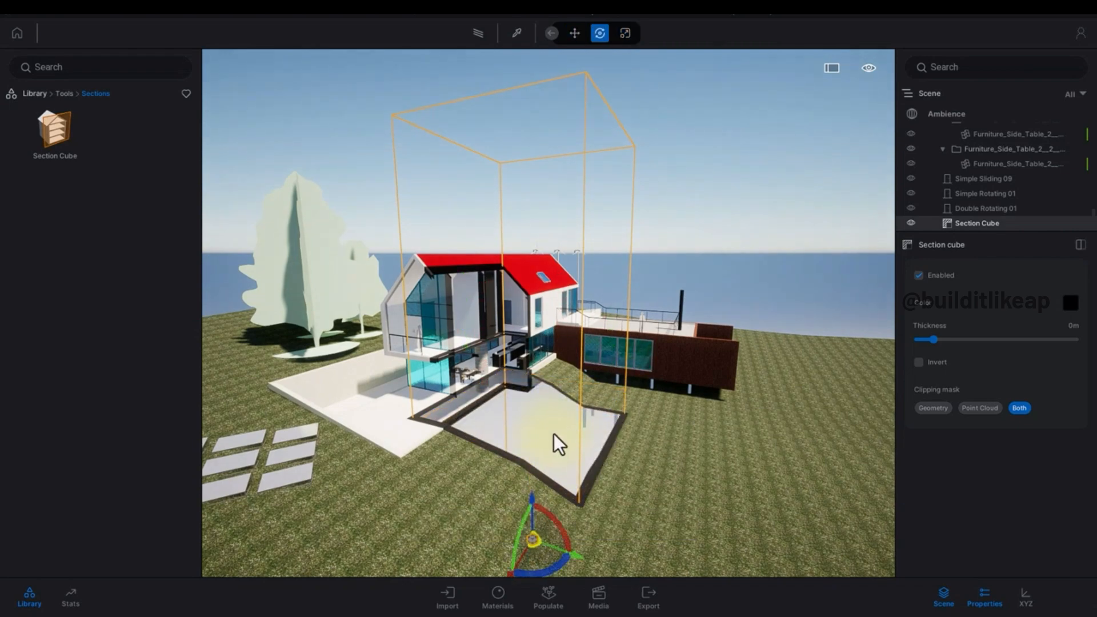
right_drag(617, 349, 560, 372)
key(t)
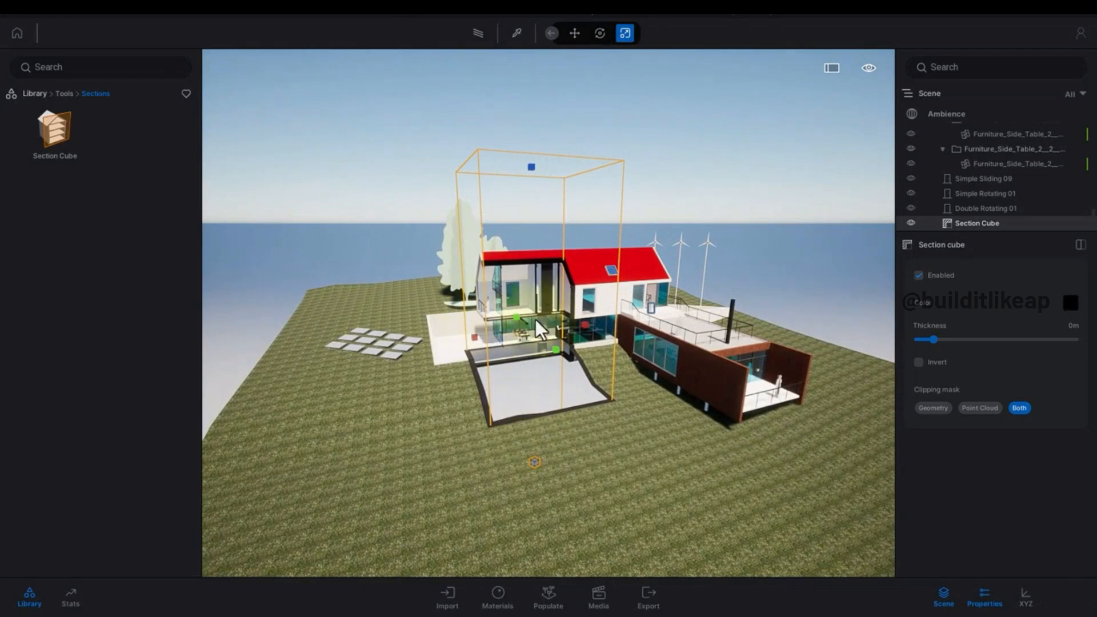
Scale the section cube sideways in both directions so it spans the whole house lengthwise.
drag(588, 324, 824, 299)
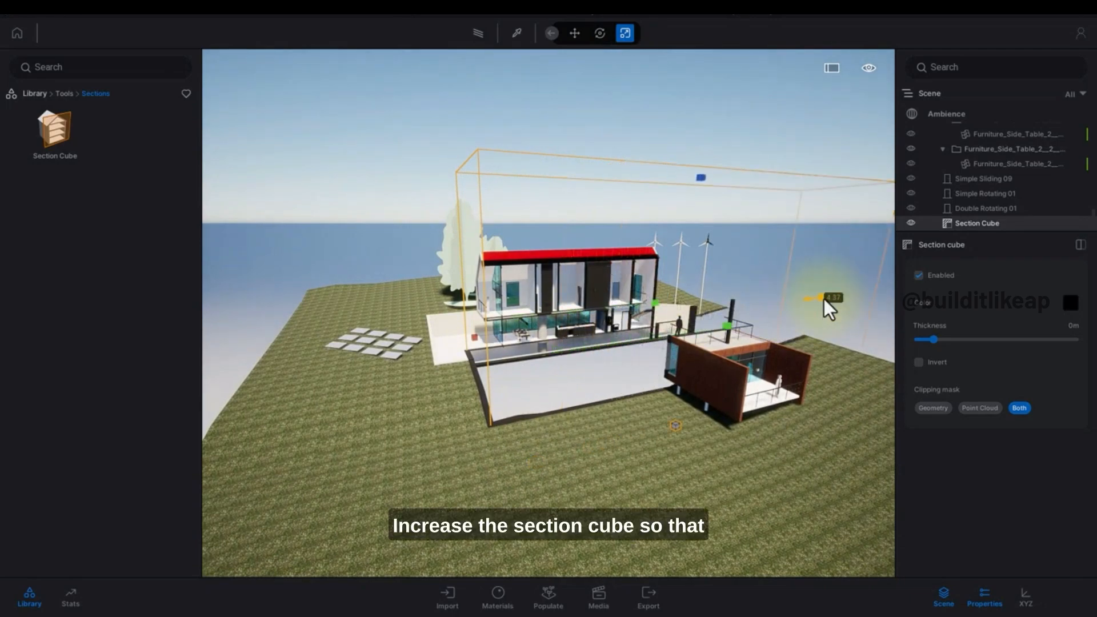
shift+middle_drag(478, 337, 478, 344)
drag(478, 344, 187, 365)
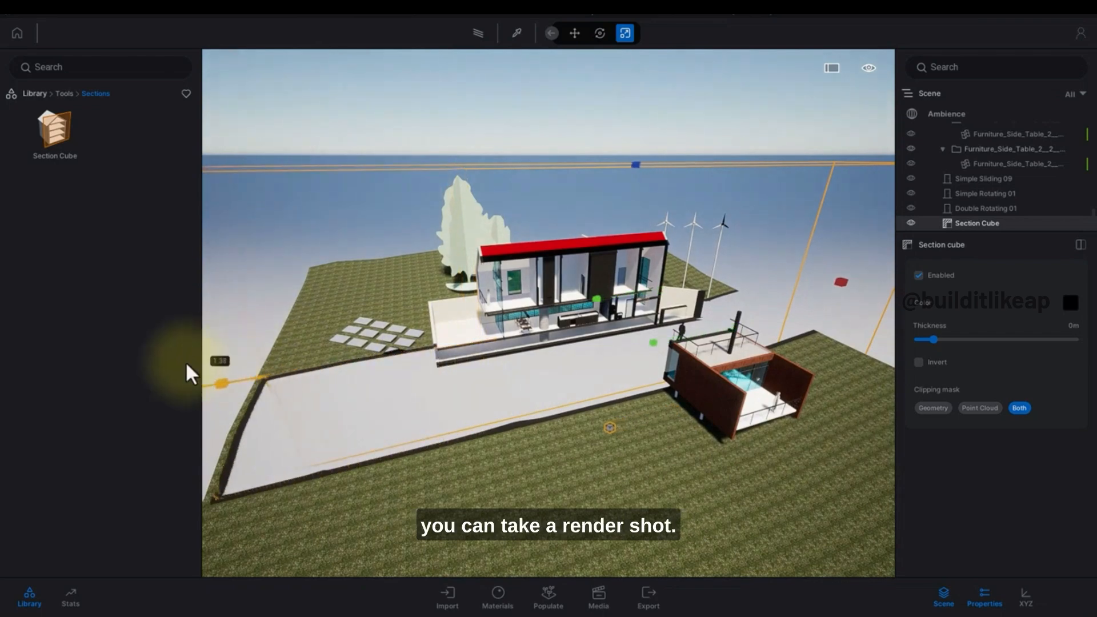
right_drag(374, 371, 327, 380)
drag(332, 380, 317, 379)
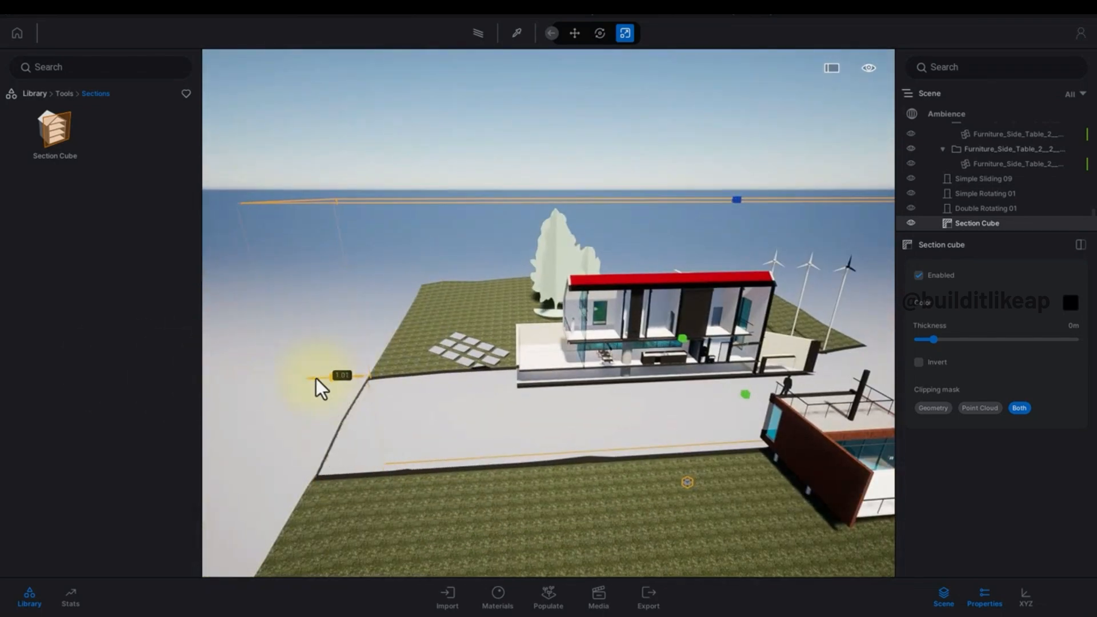
Select the section cube and rotate it 90 degrees to cut across the house.
click(466, 376)
shift+middle_drag(465, 376, 533, 385)
scroll(485, 402, up, 5)
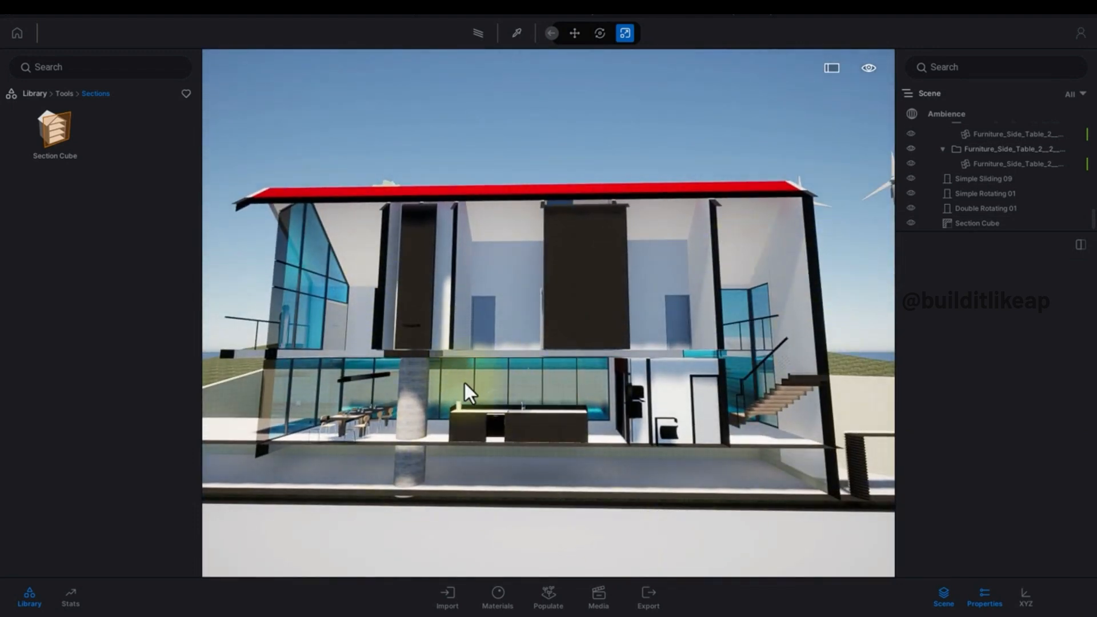
right_drag(464, 383, 486, 379)
right_drag(585, 368, 553, 417)
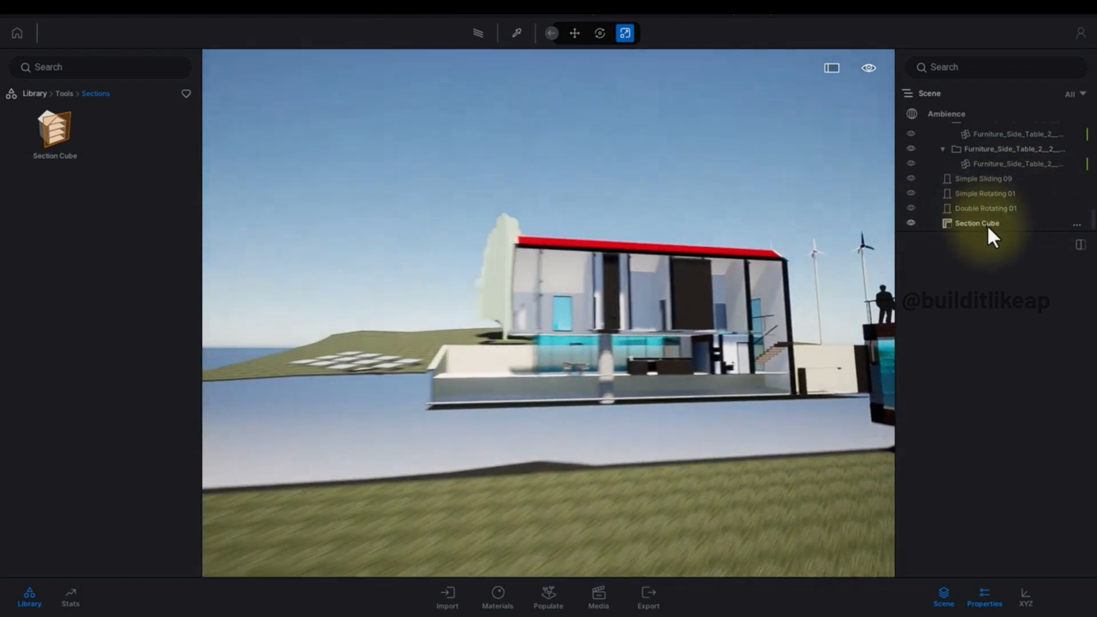
click(983, 223)
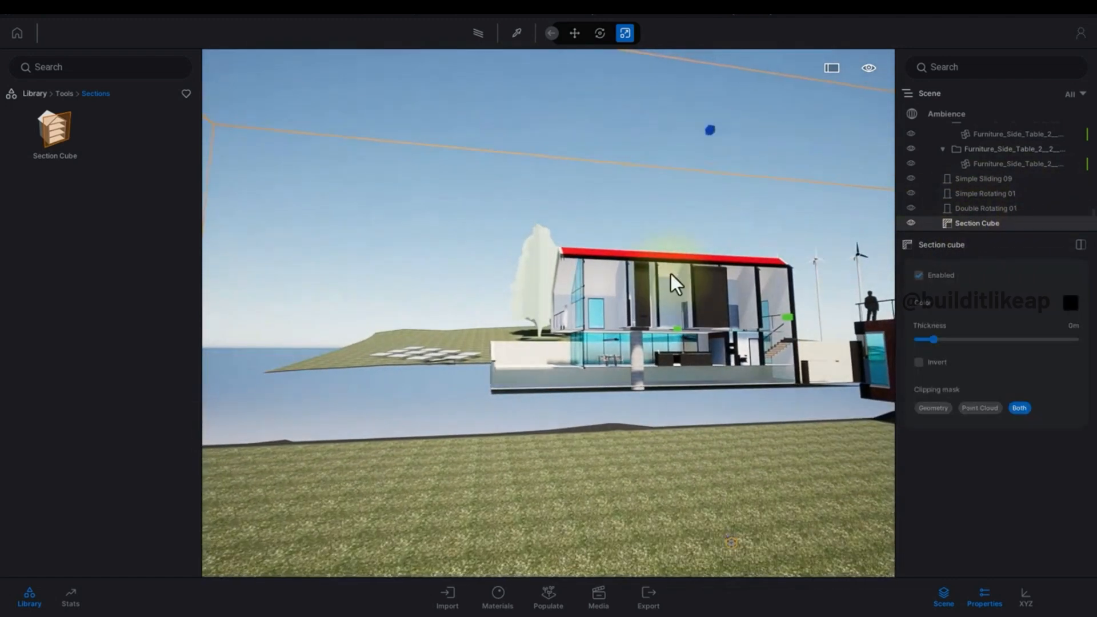
key(Tab)
right_drag(596, 386, 466, 541)
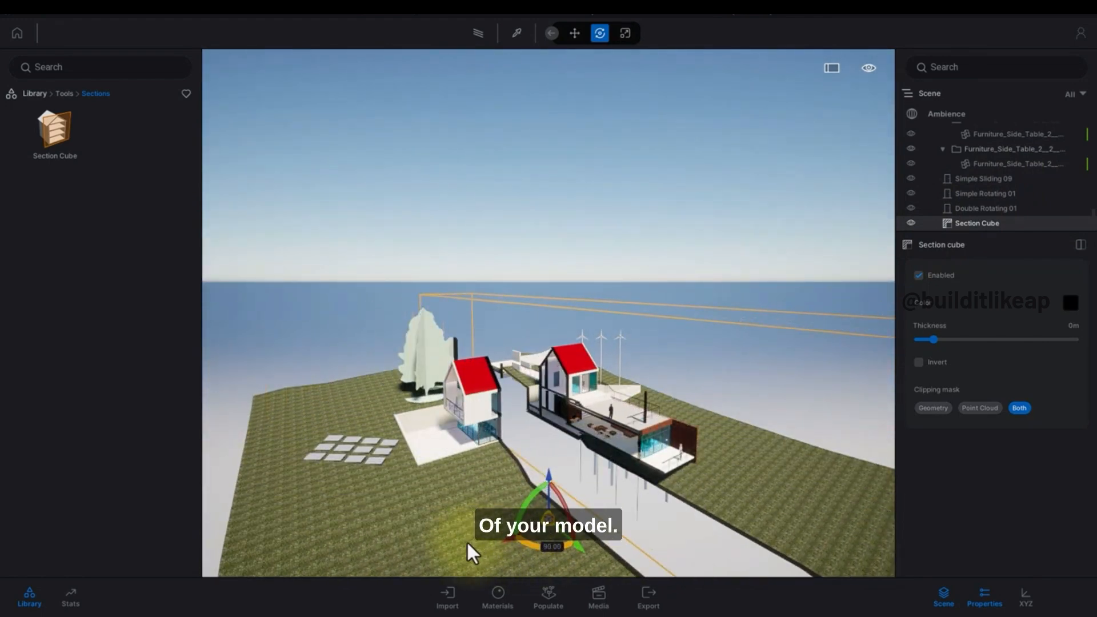
right_drag(506, 343, 543, 337)
key(Tab)
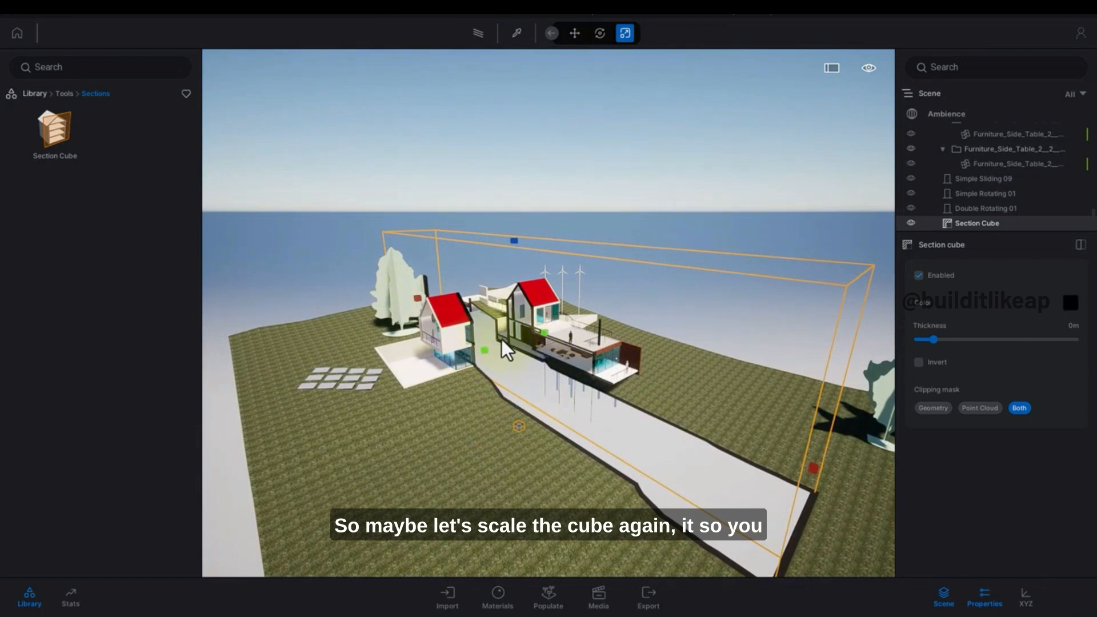
Navigate the camera around the sectioned house to examine the cut.
key(e)
right_drag(491, 352, 586, 379)
drag(589, 369, 450, 383)
click(588, 359)
key(w)
key(q)
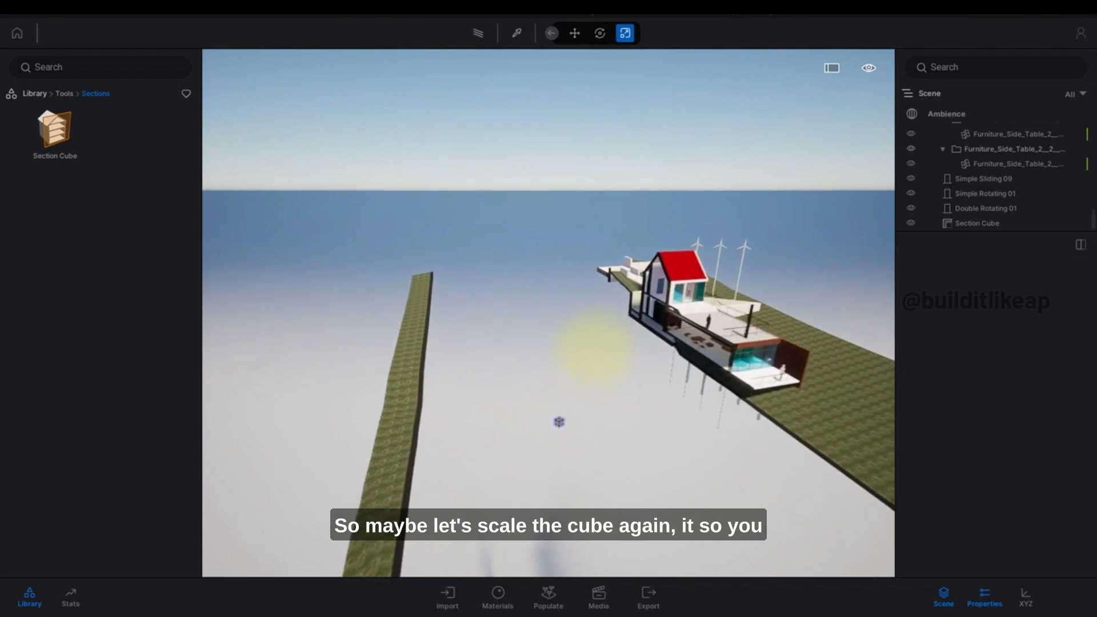
key(w)
right_drag(595, 348, 447, 389)
key(q)
key(e)
key(a)
key(s)
key(q)
key(e)
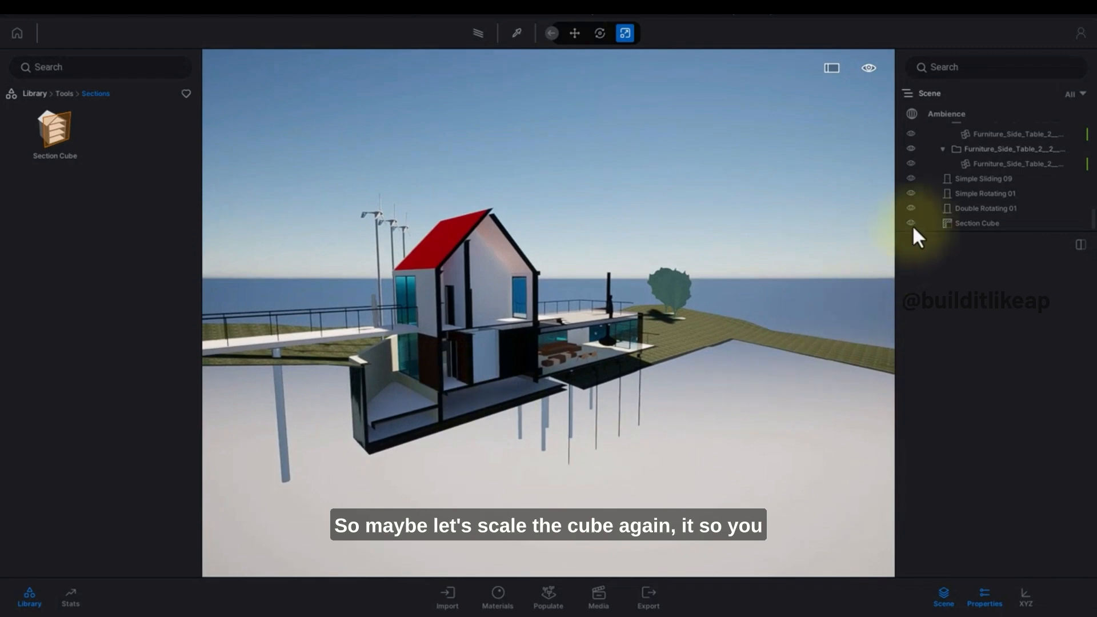
Rotate the section cube to a different angle around its vertical axis.
right_drag(531, 342, 630, 408)
key(Tab)
key(Tab)
mouse_move(673, 510)
mouse_down()
mouse_move(696, 513)
mouse_move(682, 512)
mouse_up()
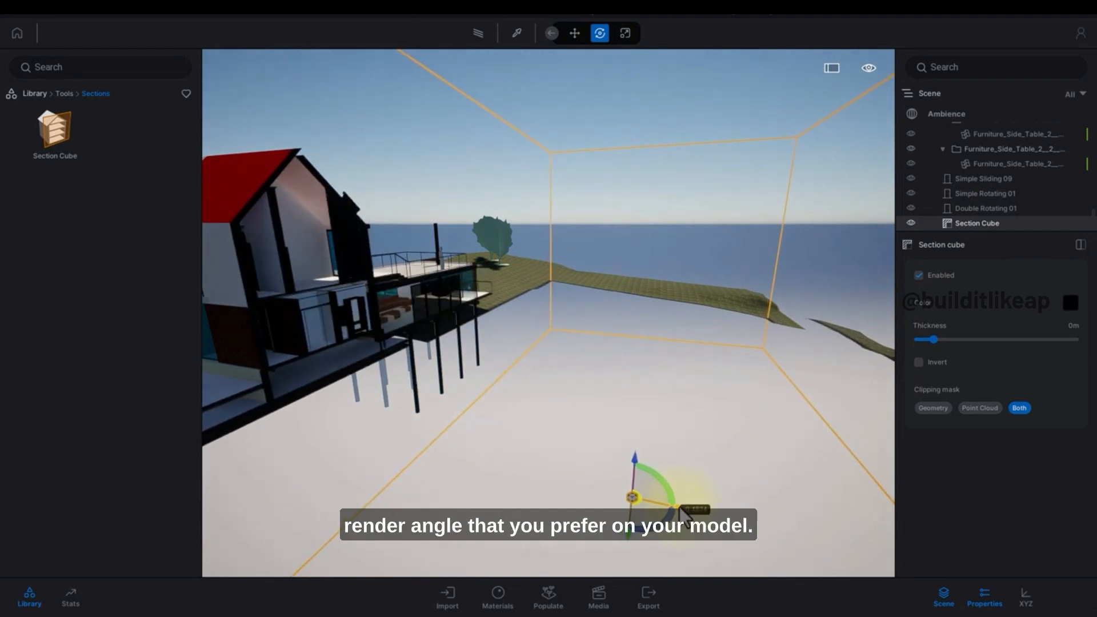
shift+middle_drag(660, 456, 964, 372)
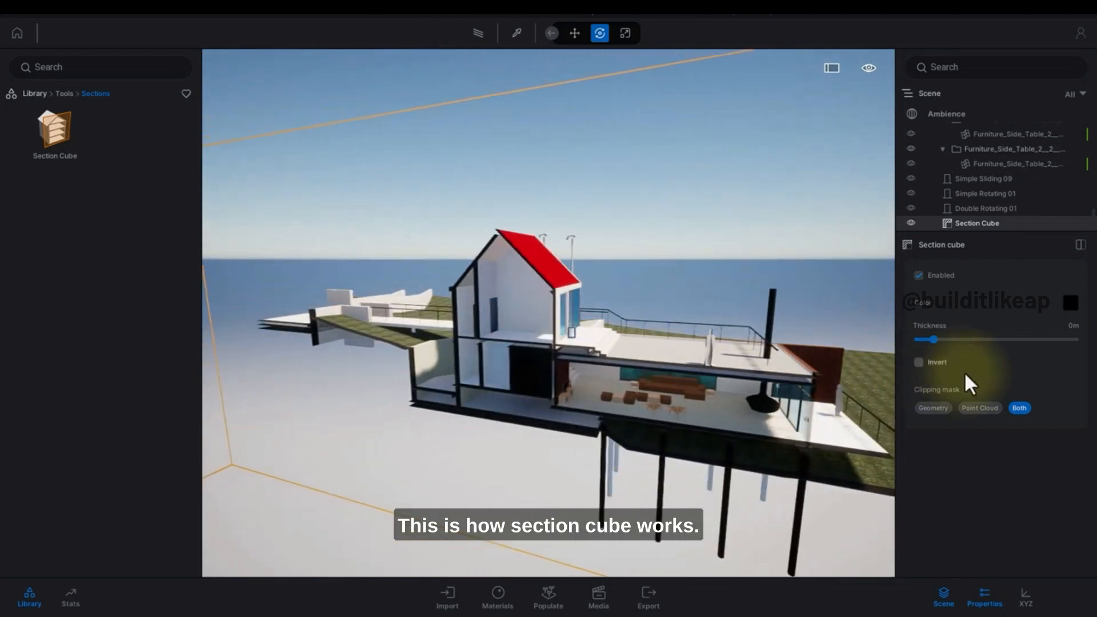
Enable Invert on the section cube and orbit to view the result.
click(918, 362)
shift+middle_drag(625, 344, 529, 327)
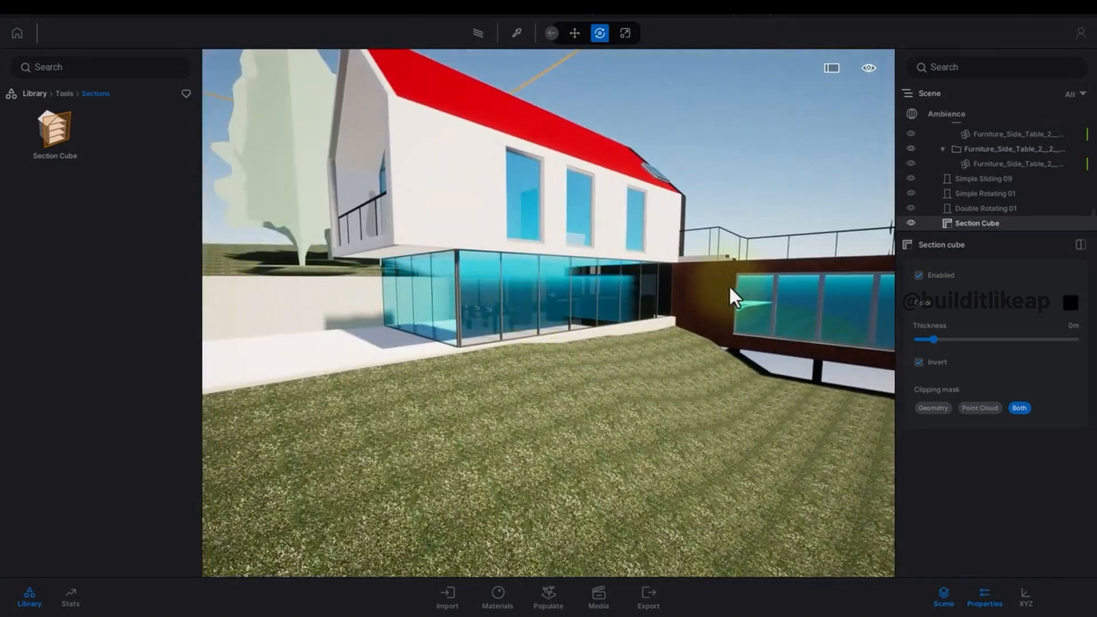
shift+middle_drag(730, 287, 743, 428)
shift+middle_drag(683, 358, 609, 321)
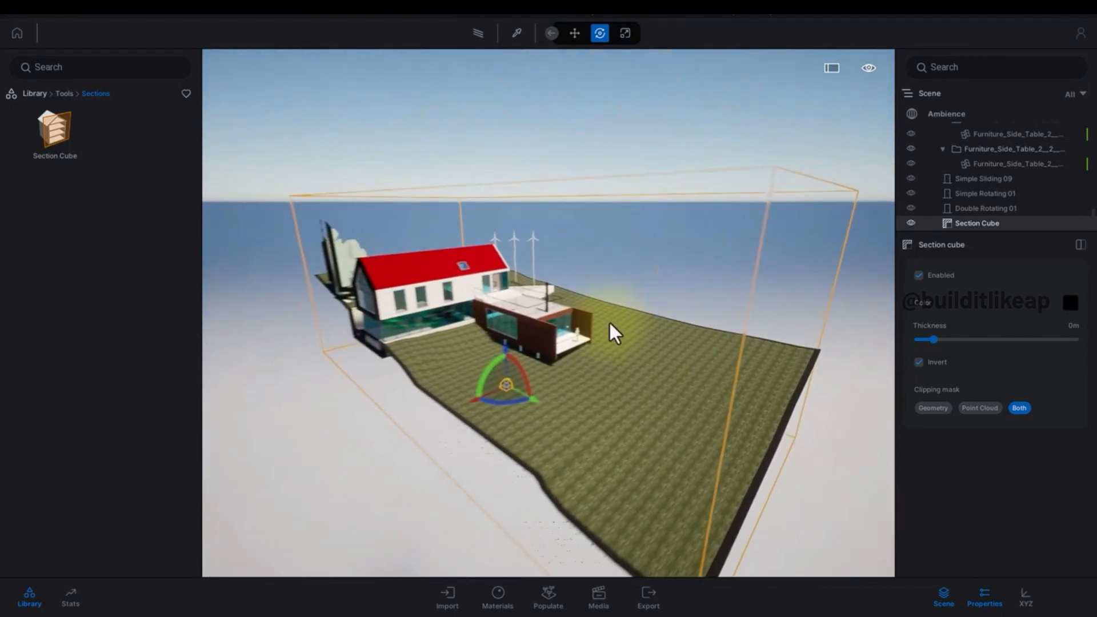
Scale the inverted section cube down so it encloses only the extension.
key(t)
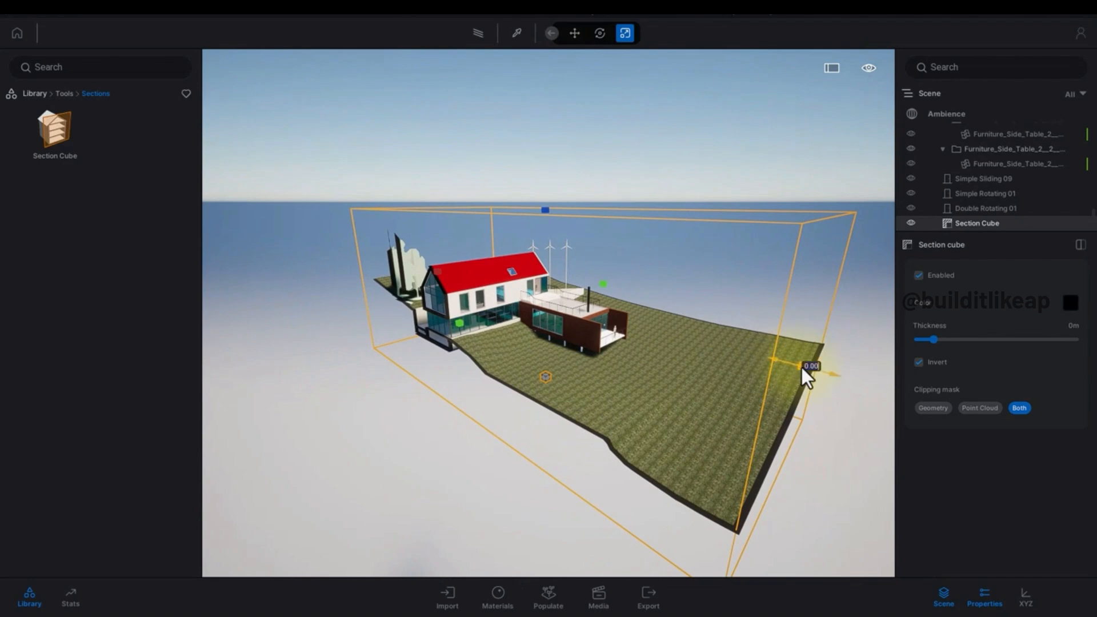
drag(802, 368, 629, 341)
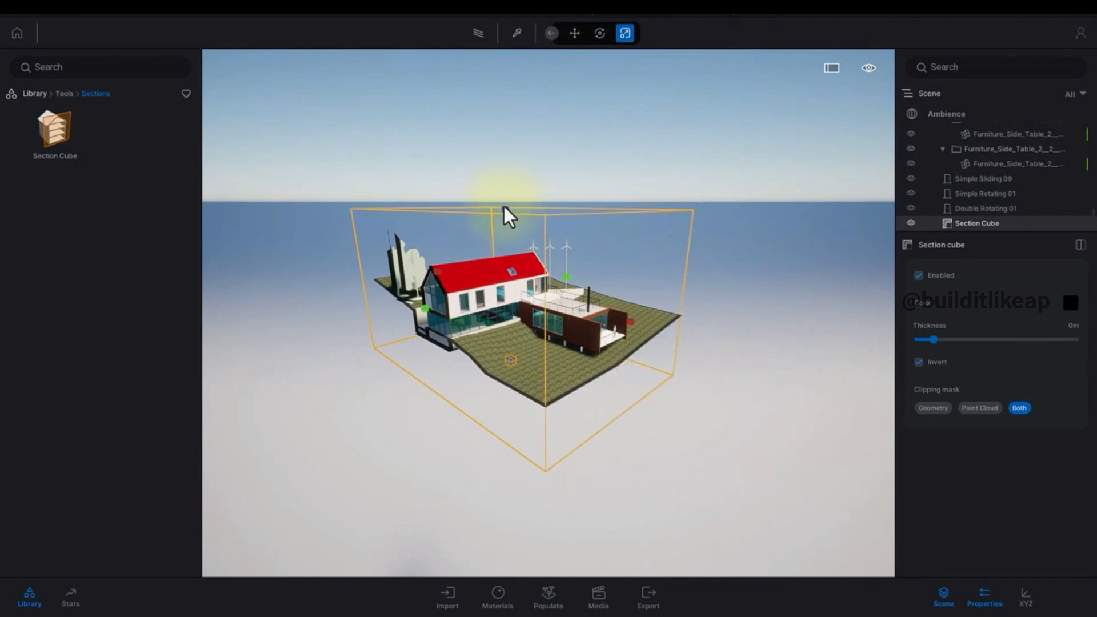
drag(508, 281, 511, 290)
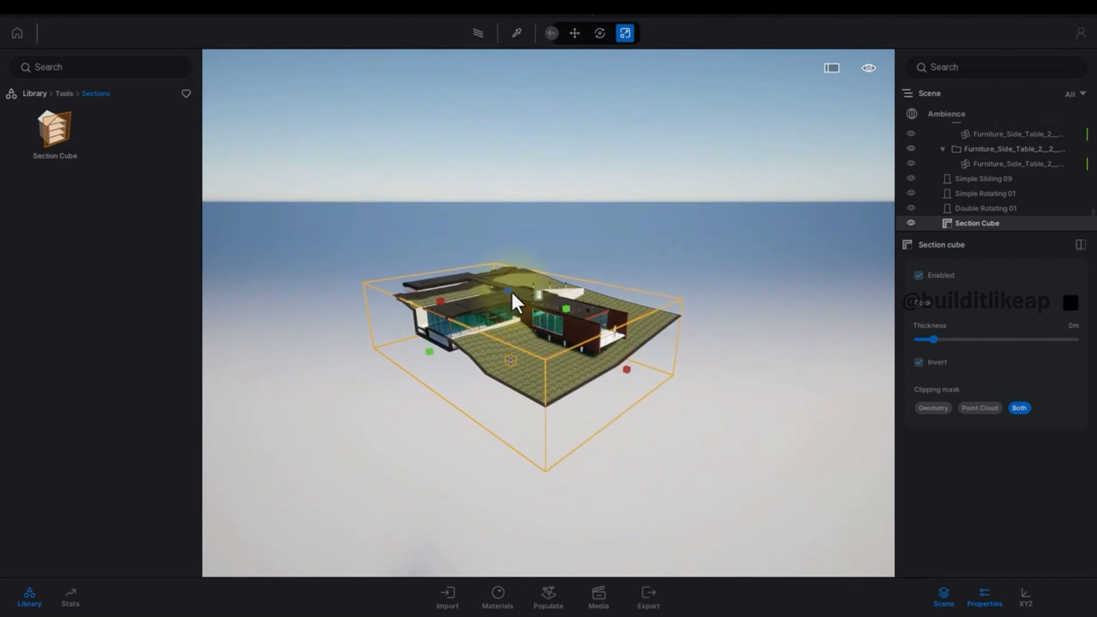
drag(445, 312, 459, 312)
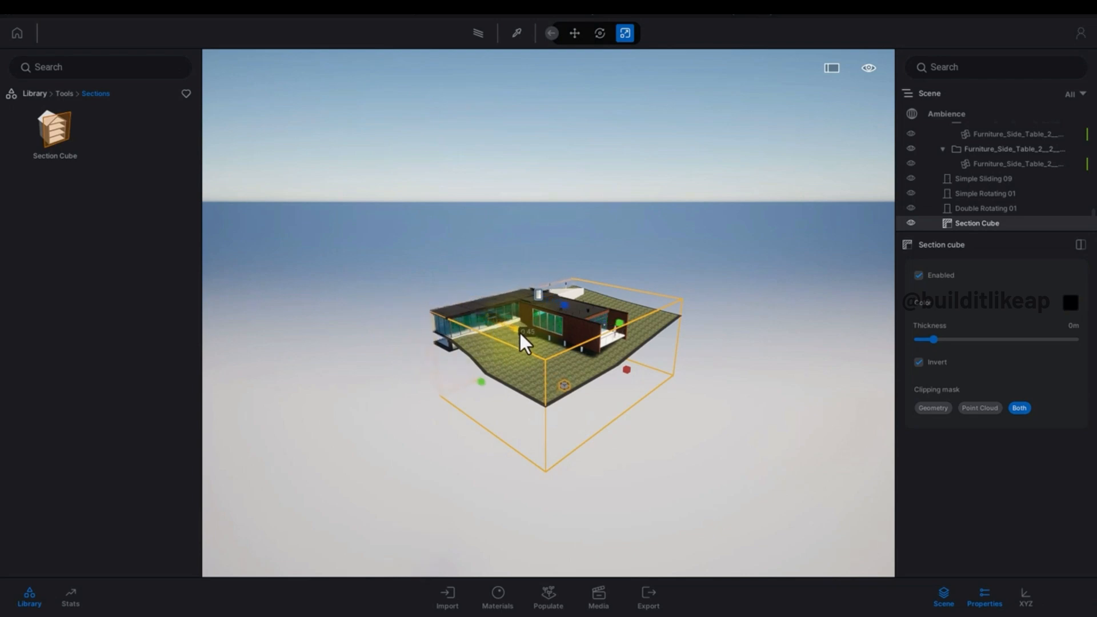
drag(536, 336, 560, 362)
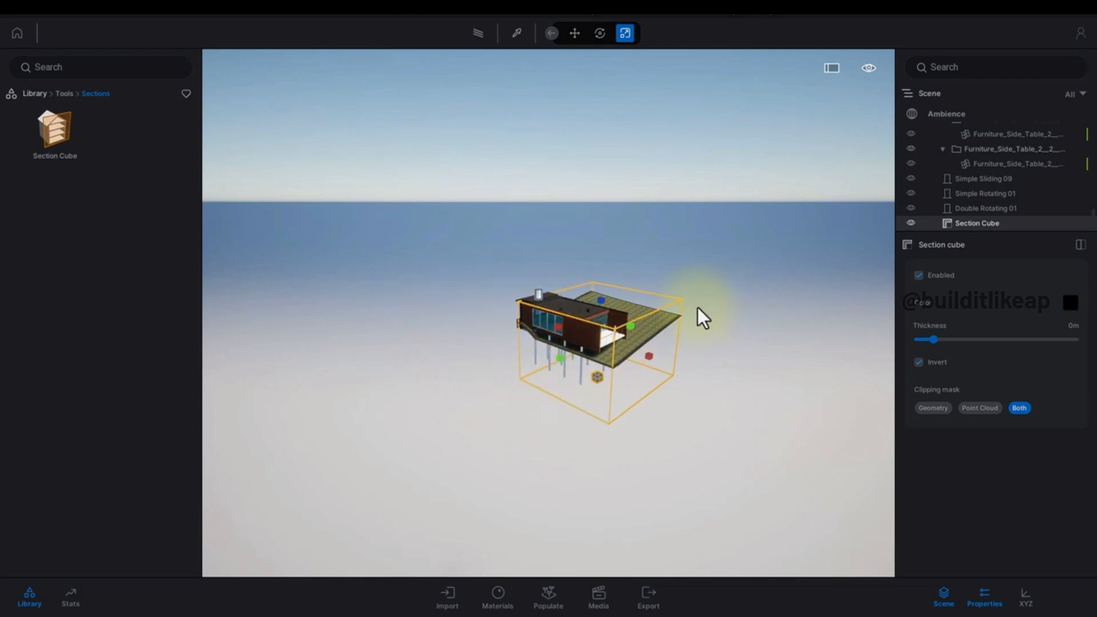
scroll(696, 320, up, 6)
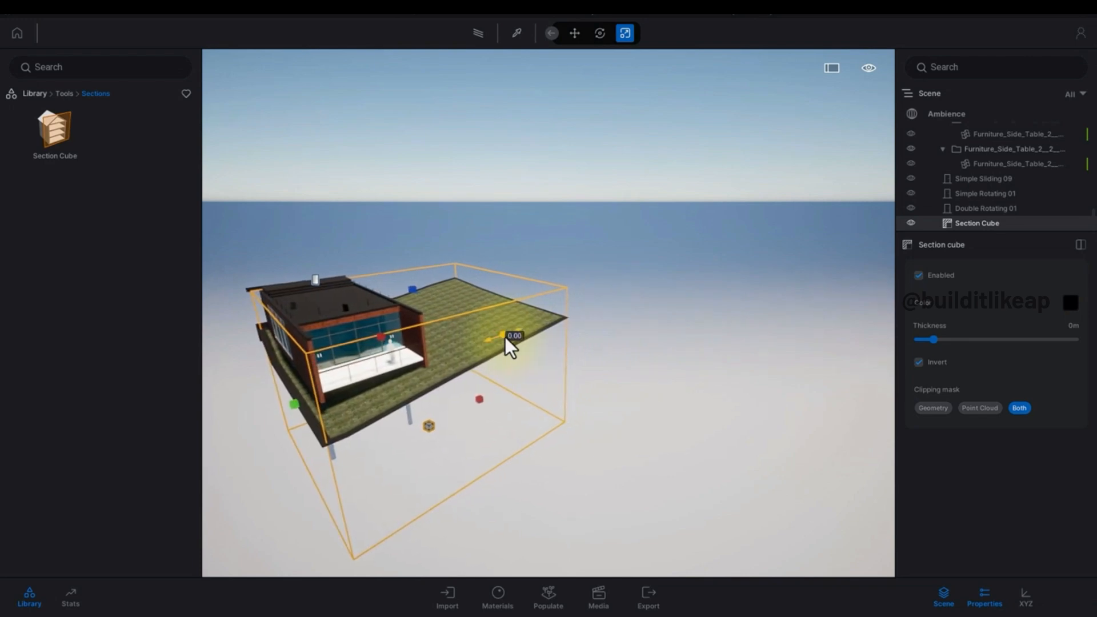
drag(505, 337, 407, 362)
right_drag(407, 363, 465, 396)
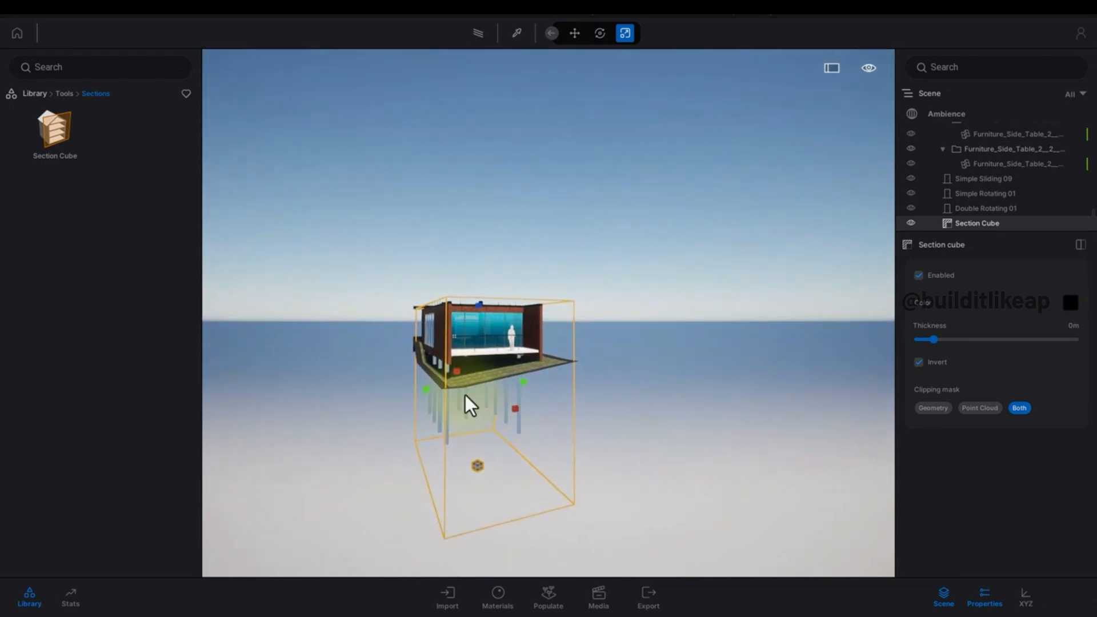
Fly the camera inside the isolated extension to examine its interior.
scroll(485, 414, up, 10)
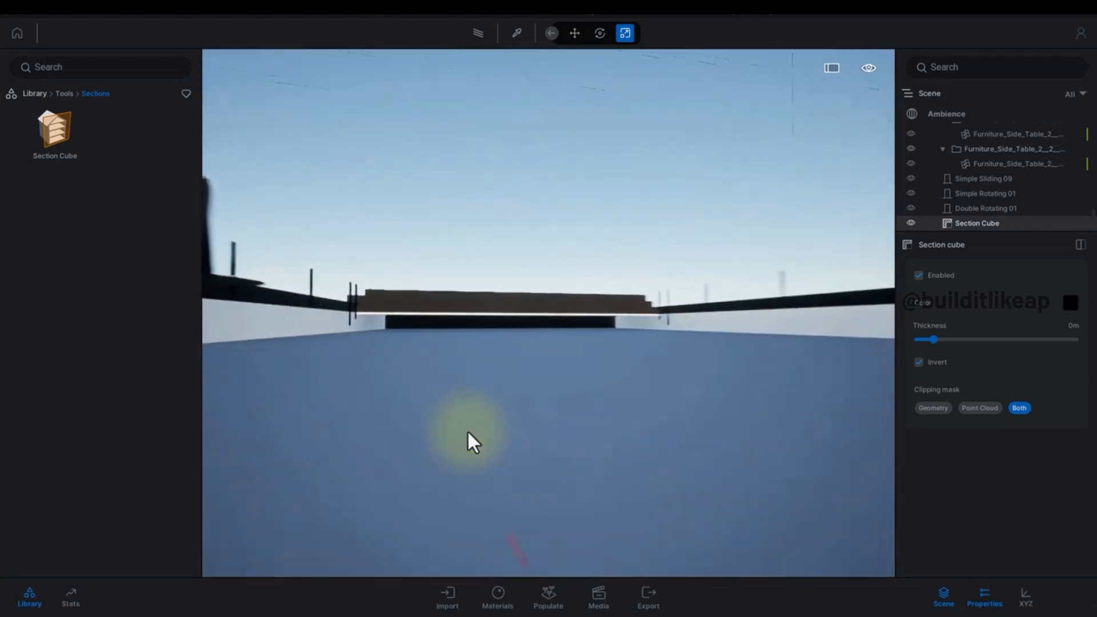
scroll(468, 430, up, 4)
right_drag(468, 430, 354, 412)
key(s)
key(s)
key(w)
key(s)
key(w)
key(s)
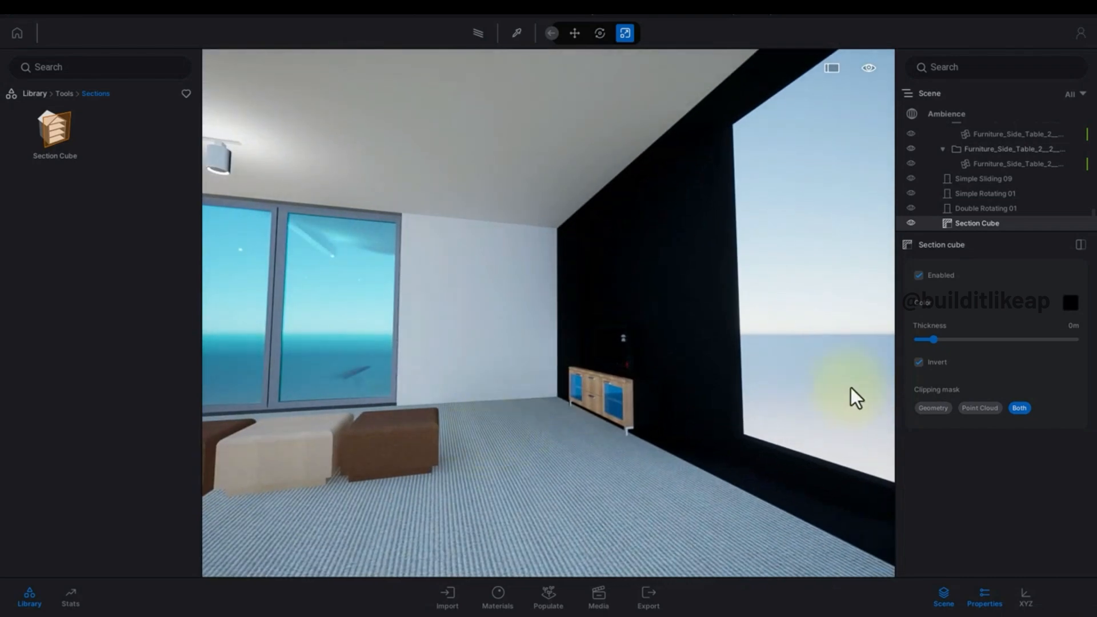
right_drag(854, 389, 645, 372)
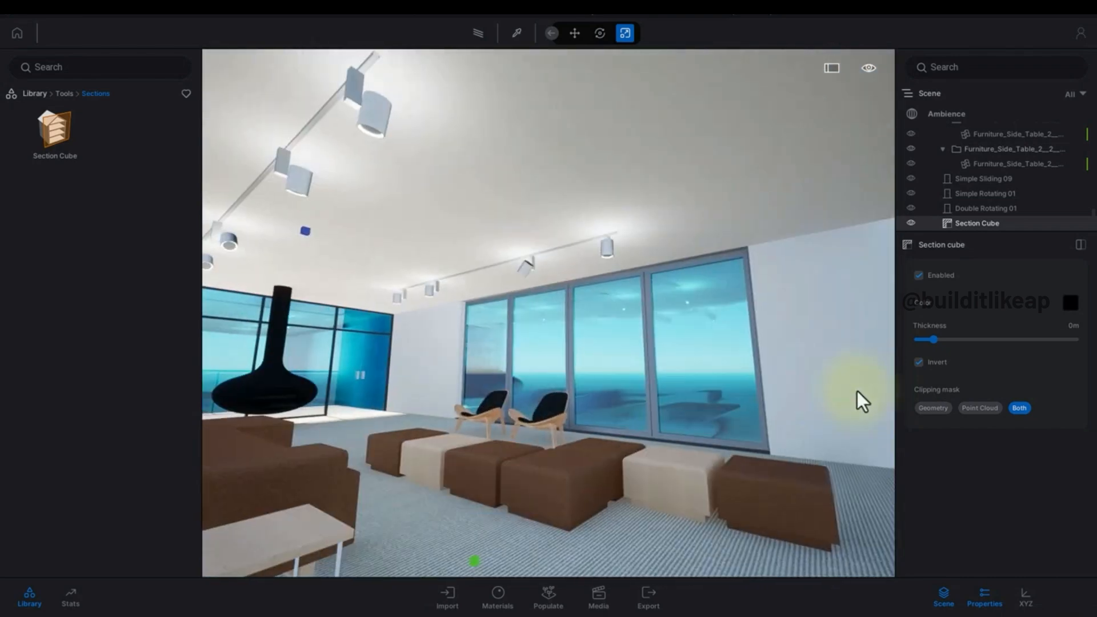
Return the library to the Tools category and zoom the view back out.
click(64, 94)
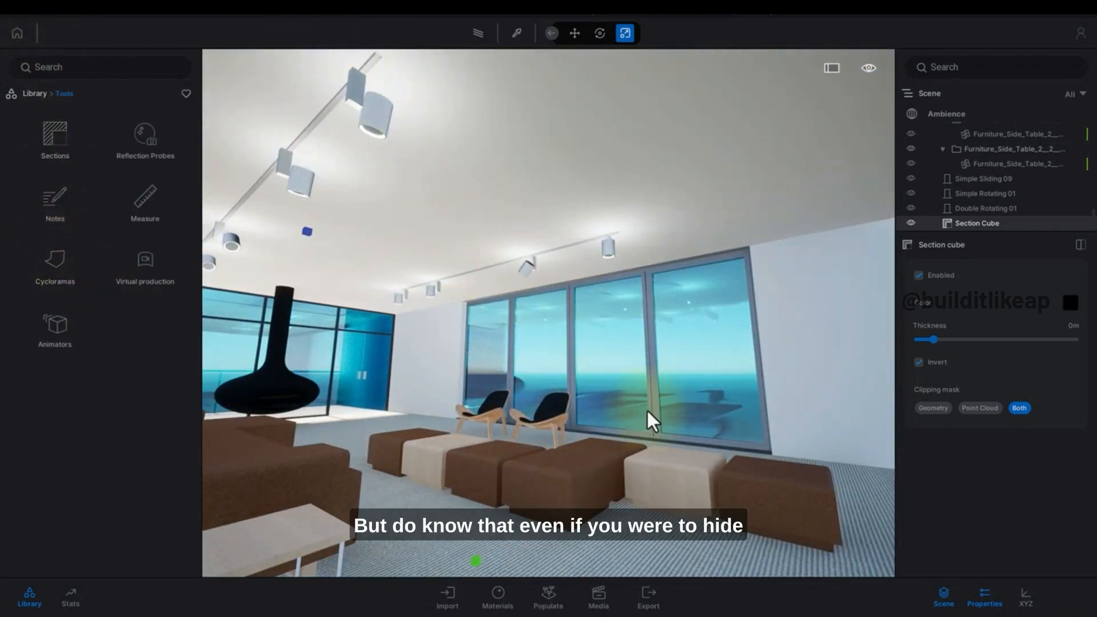
scroll(543, 393, down, 10)
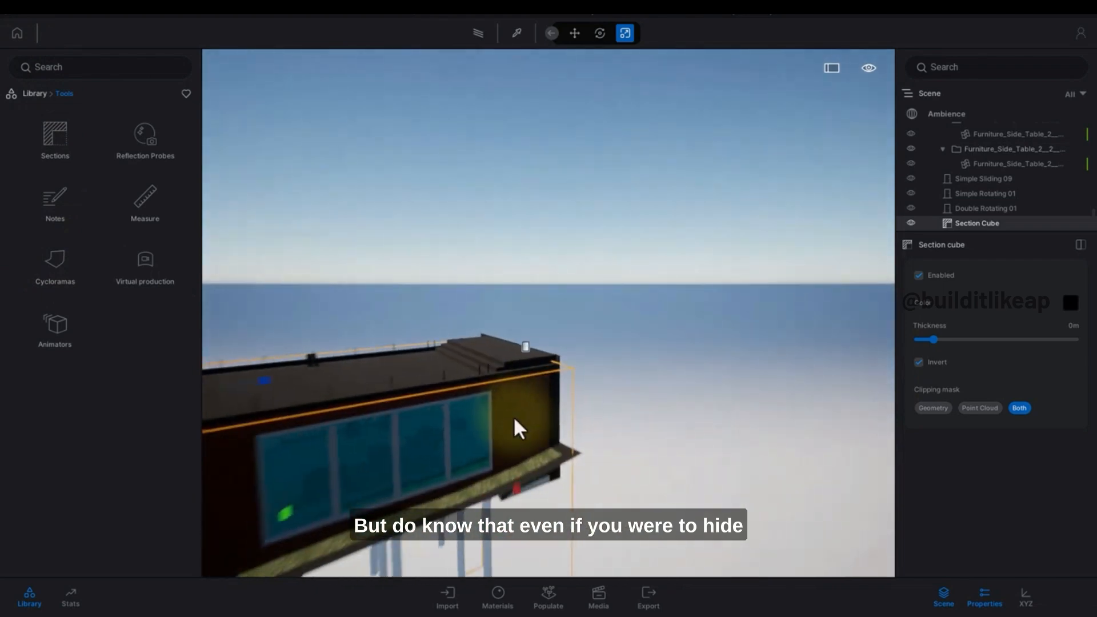
scroll(543, 361, down, 5)
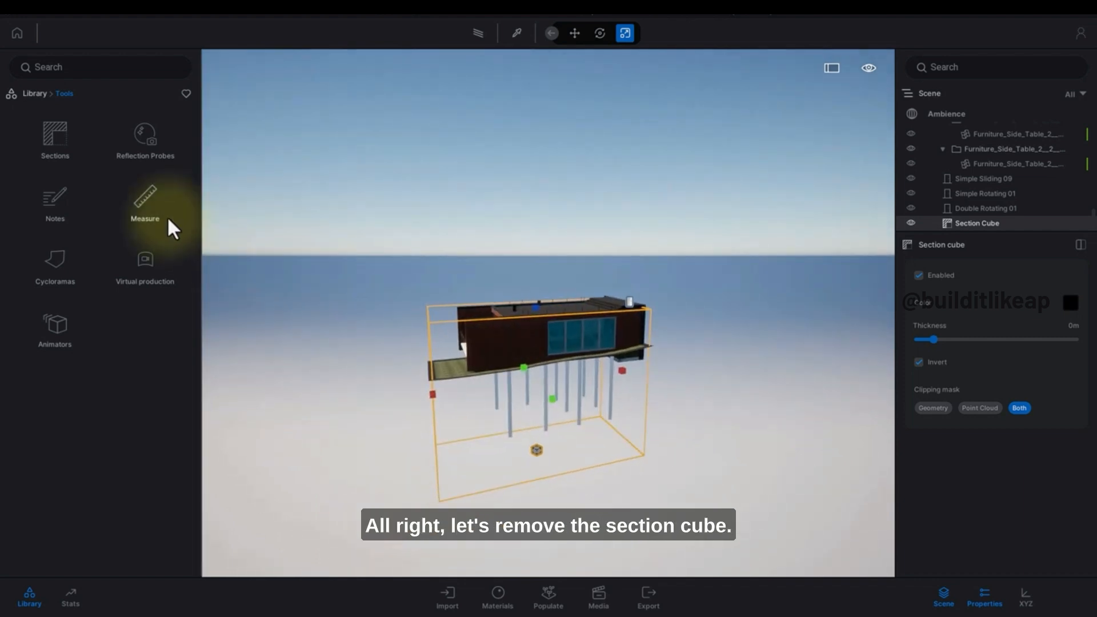
Select the Section Cube in the scene list and delete it.
click(1007, 209)
click(989, 224)
key(Delete)
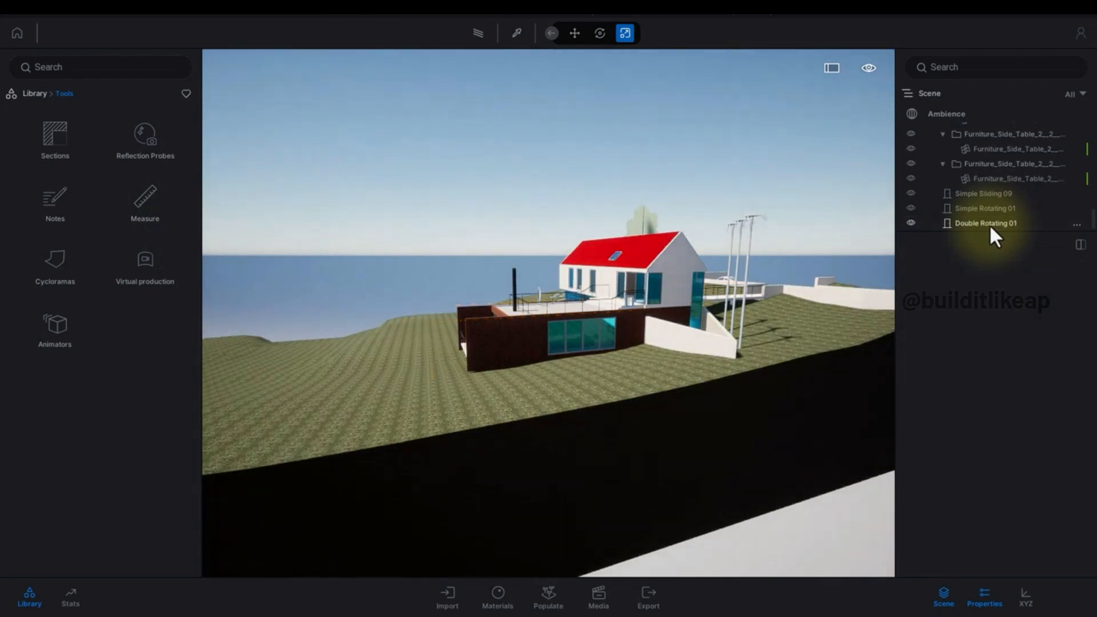
Fly the camera onto the terrace in front of the house.
key(w)
right_drag(548, 283, 623, 269)
key(w)
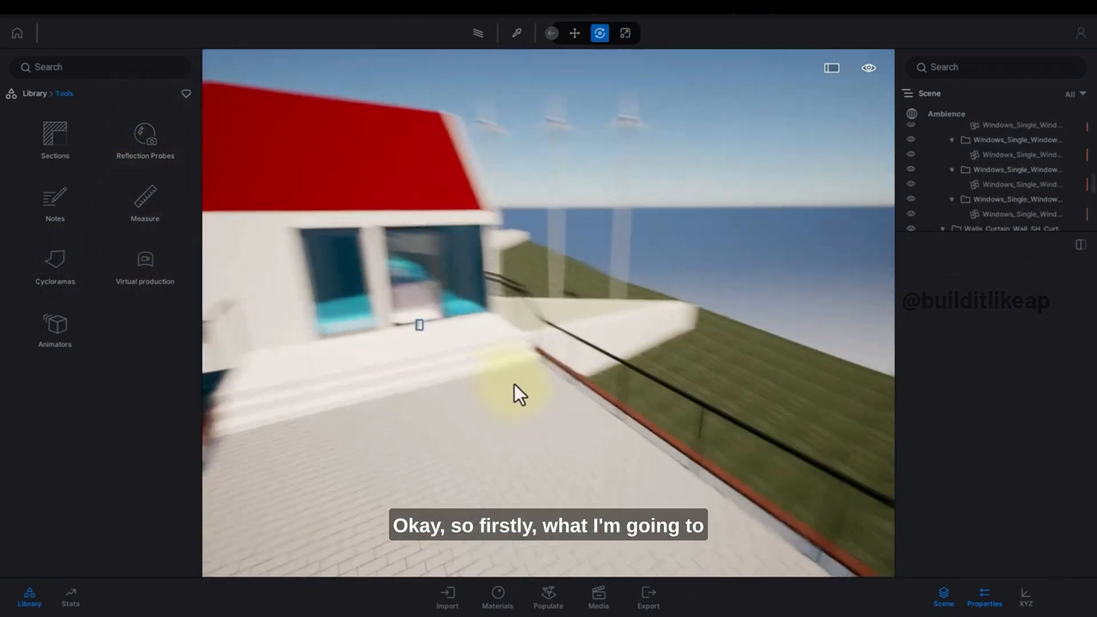
right_drag(514, 385, 498, 375)
key(w)
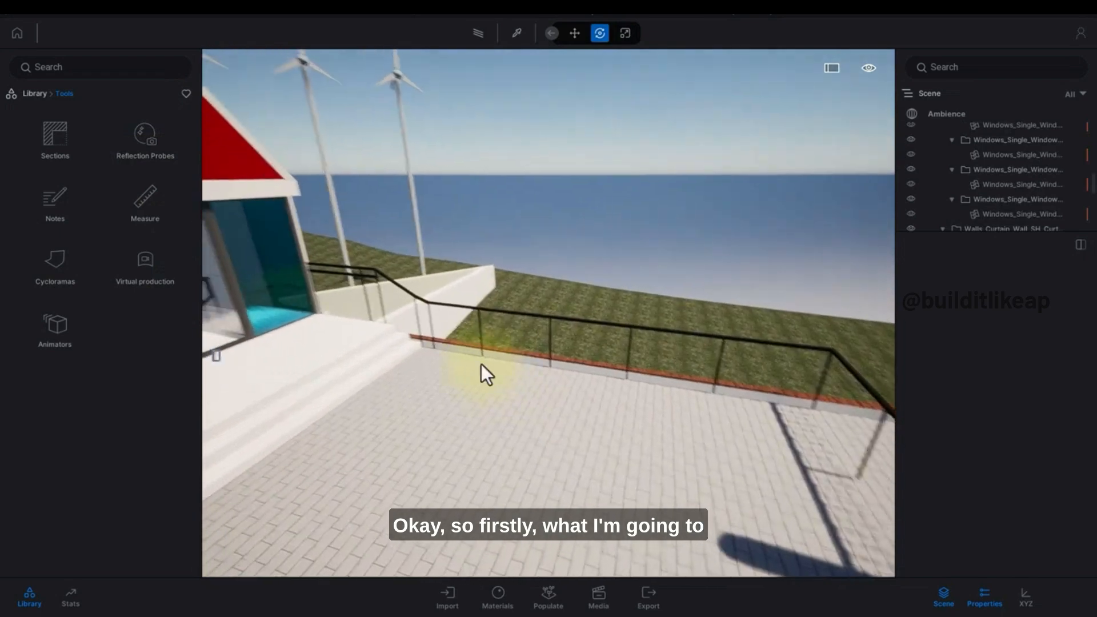
key(s)
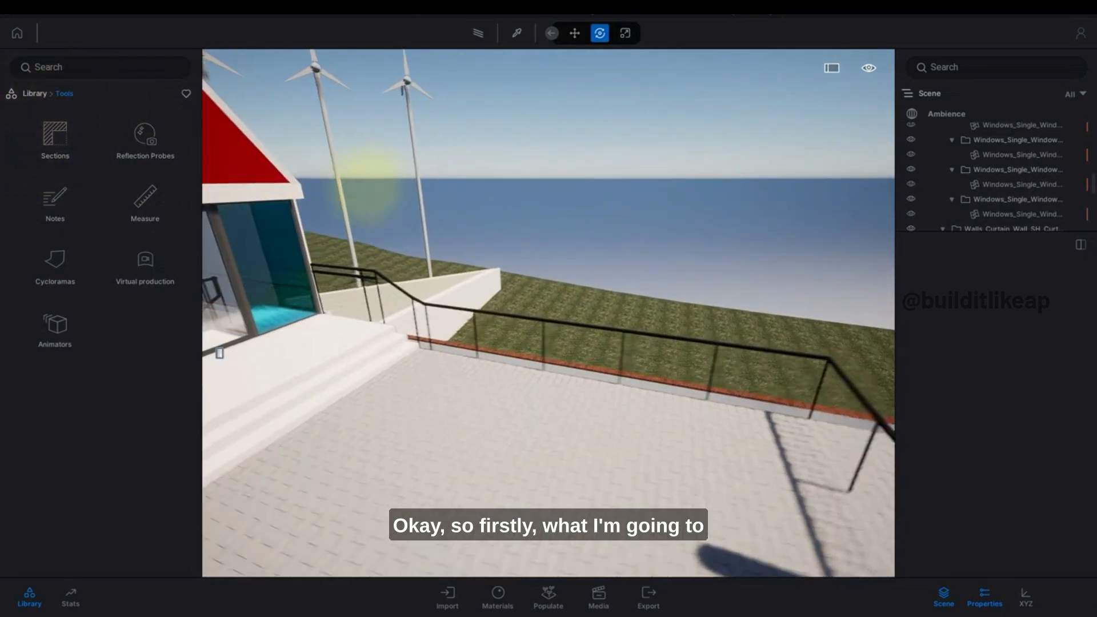
Pull a glass window panel out of the house facade and stand it on the terrace.
right_drag(368, 182, 586, 245)
key(q)
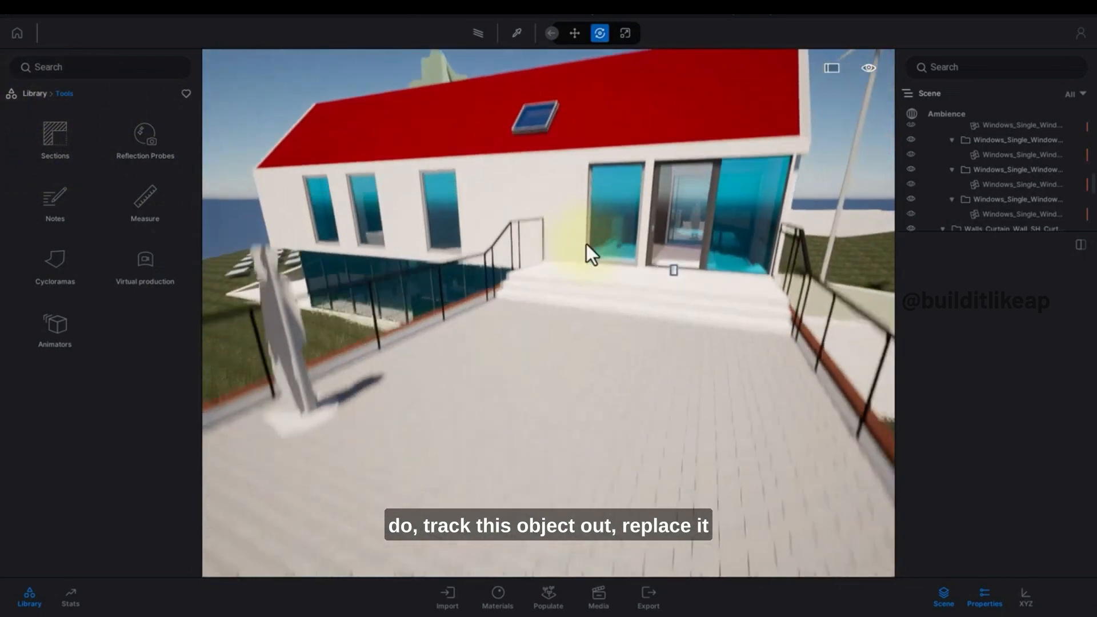
click(619, 226)
drag(613, 276, 621, 498)
key(s)
right_drag(626, 420, 606, 322)
key(Escape)
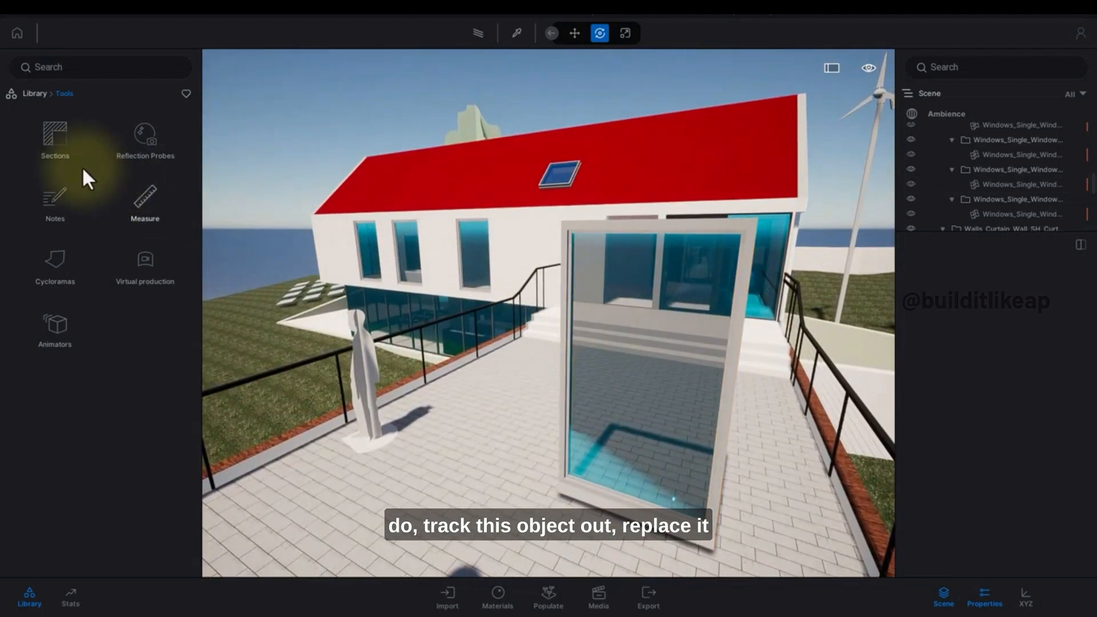
Apply the Mirror glass material to the freestanding window panel.
click(39, 94)
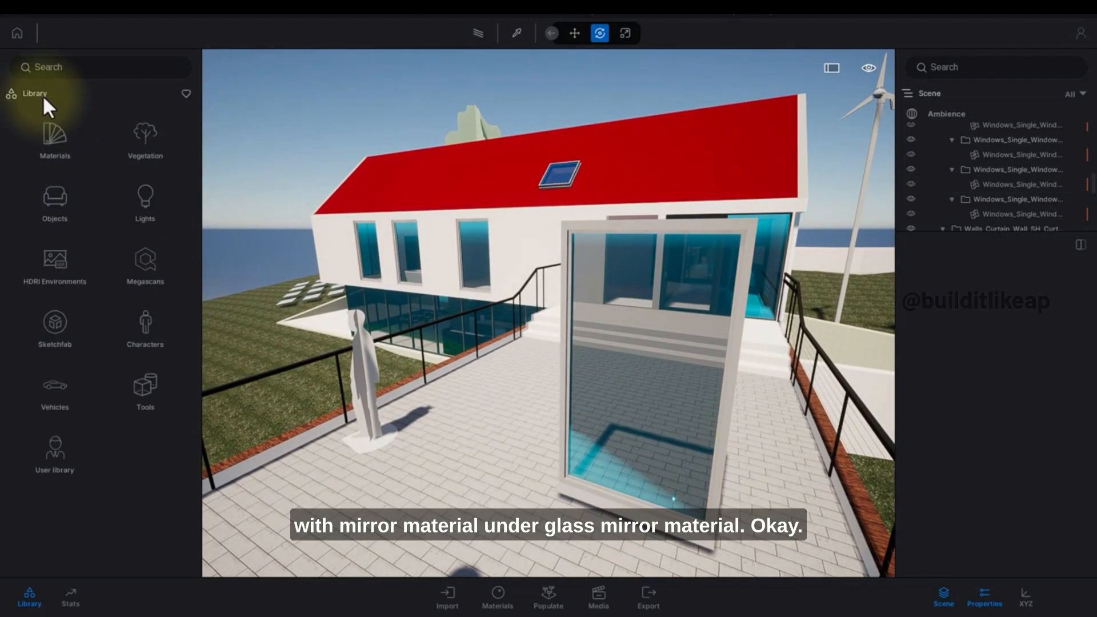
click(57, 141)
click(45, 141)
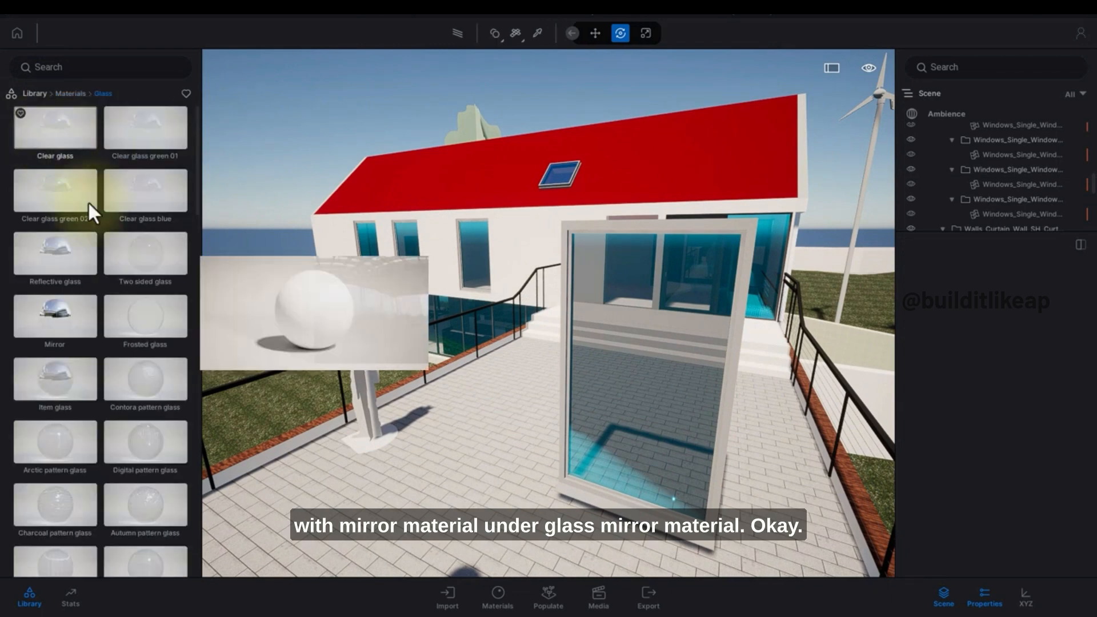
scroll(96, 290, down, 1)
drag(70, 286, 618, 407)
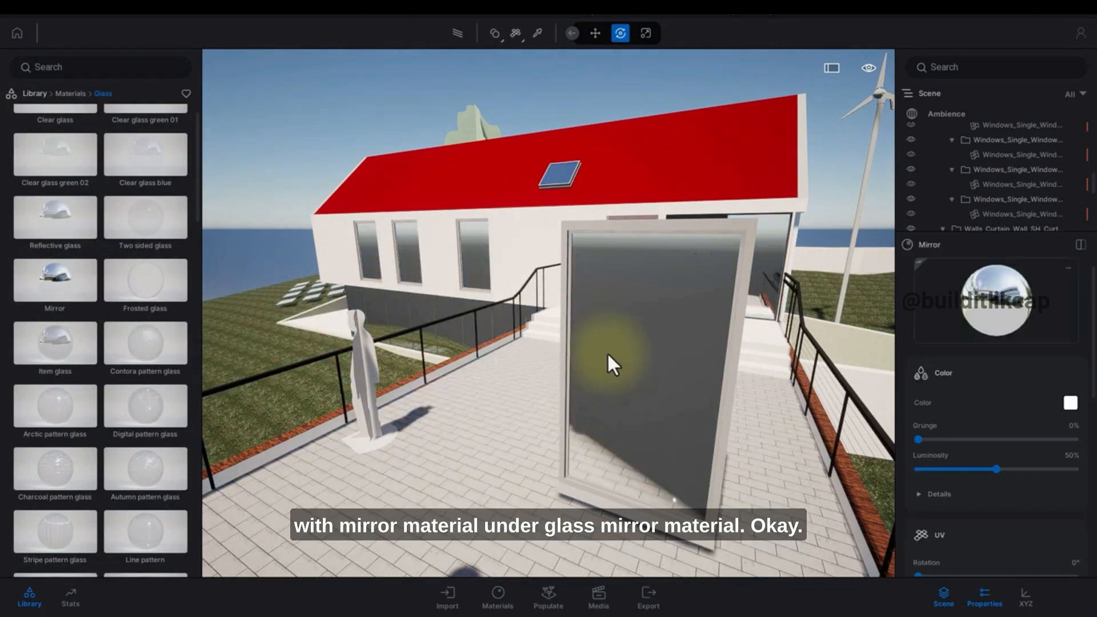
Shift the mirror panel slightly along the terrace and orbit to check its reflection.
right_drag(607, 352, 712, 334)
scroll(540, 351, down, 3)
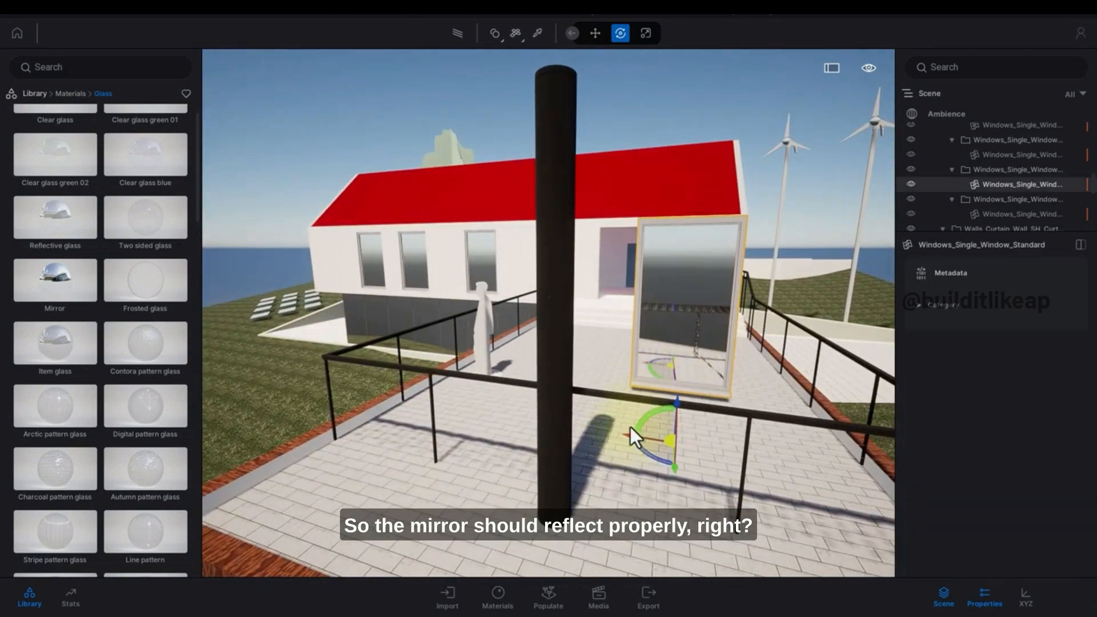
drag(628, 437, 573, 423)
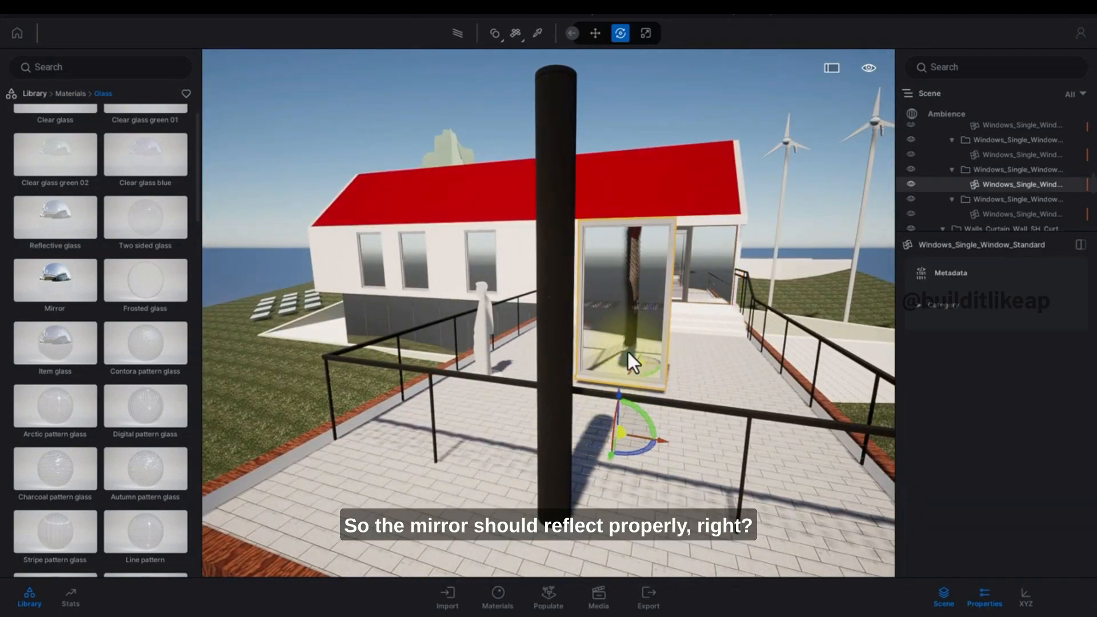
drag(629, 352, 601, 293)
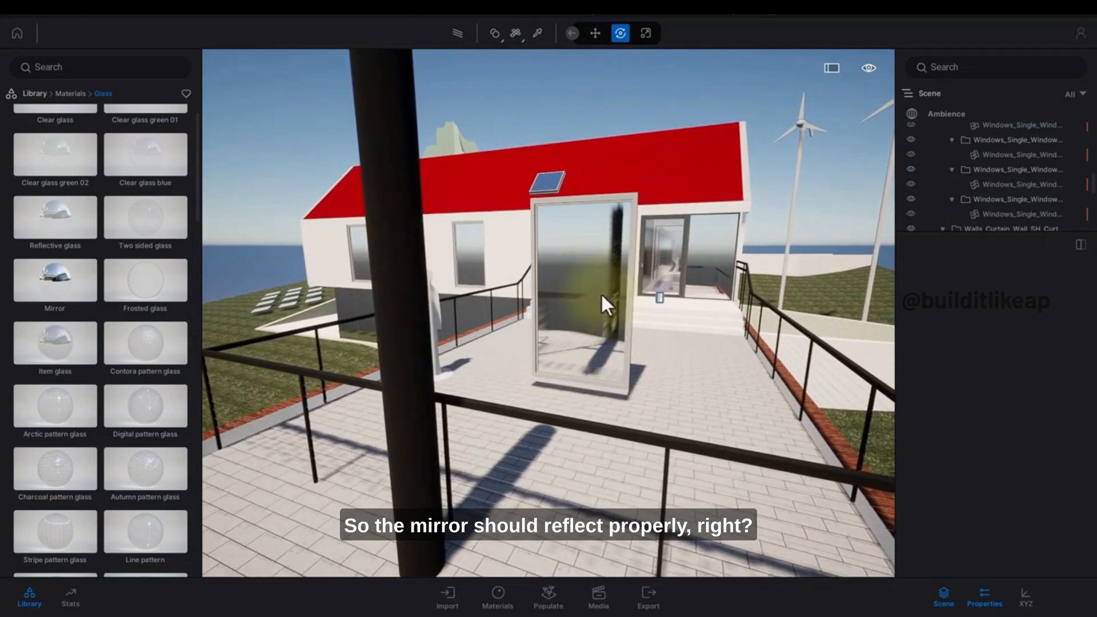
Place a Box Reflection Probe from the Reflection Probes tools at the mirror panel.
click(43, 92)
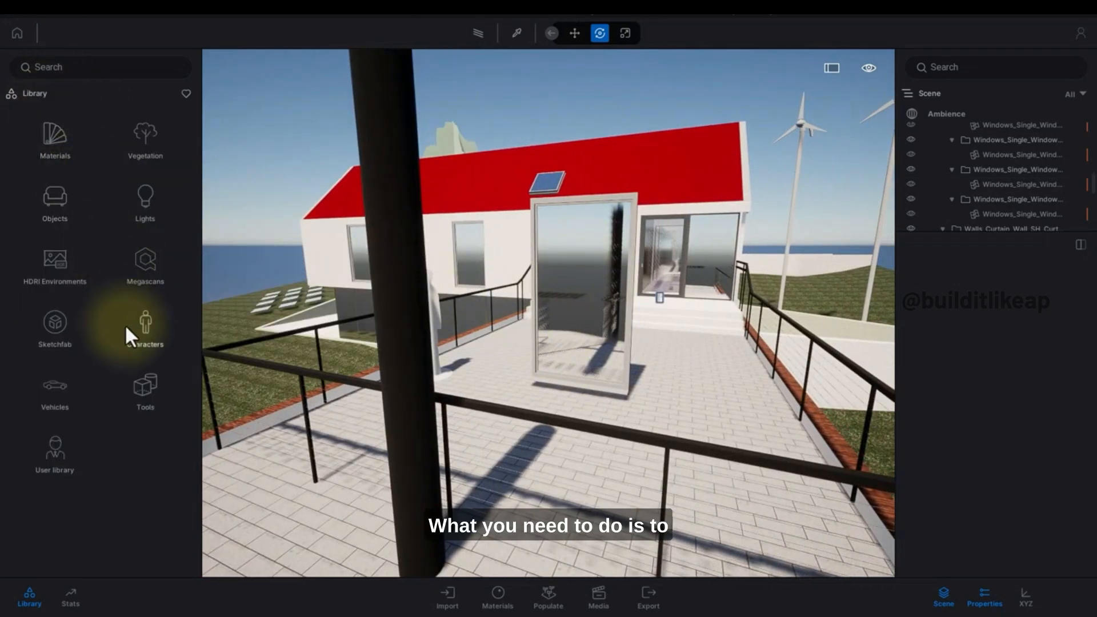
click(145, 389)
click(130, 134)
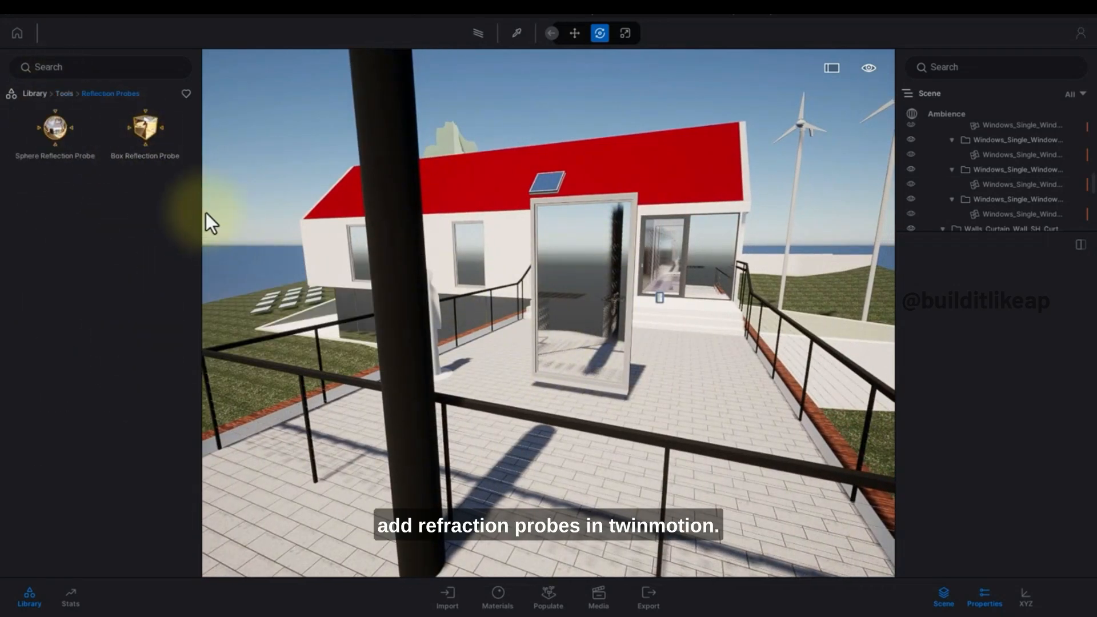
click(154, 158)
drag(151, 150, 598, 413)
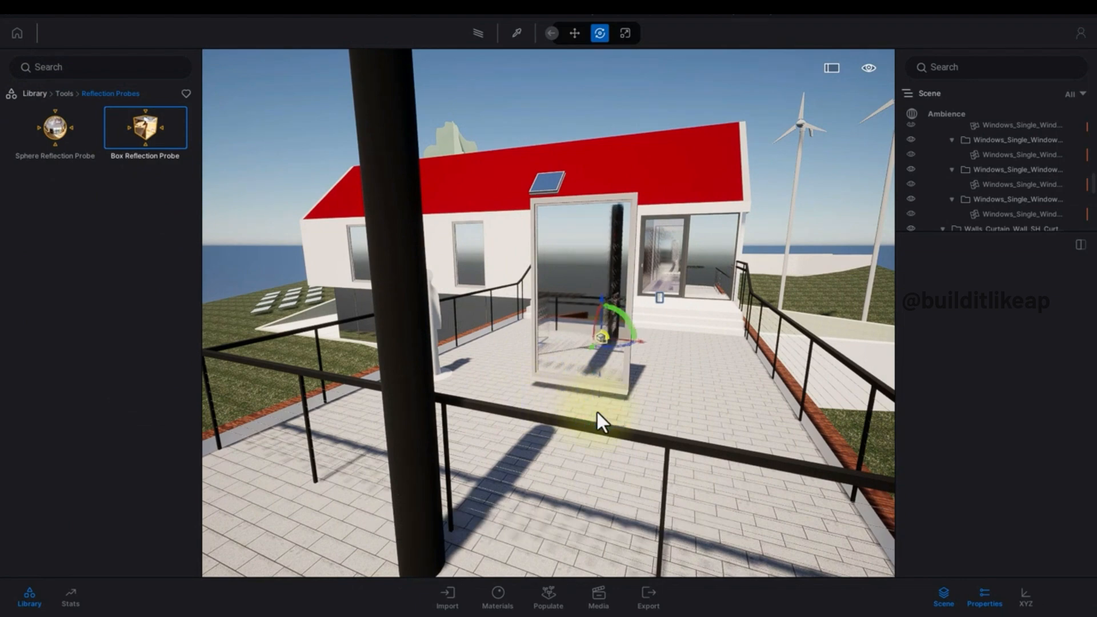
shift+middle_drag(587, 409, 613, 400)
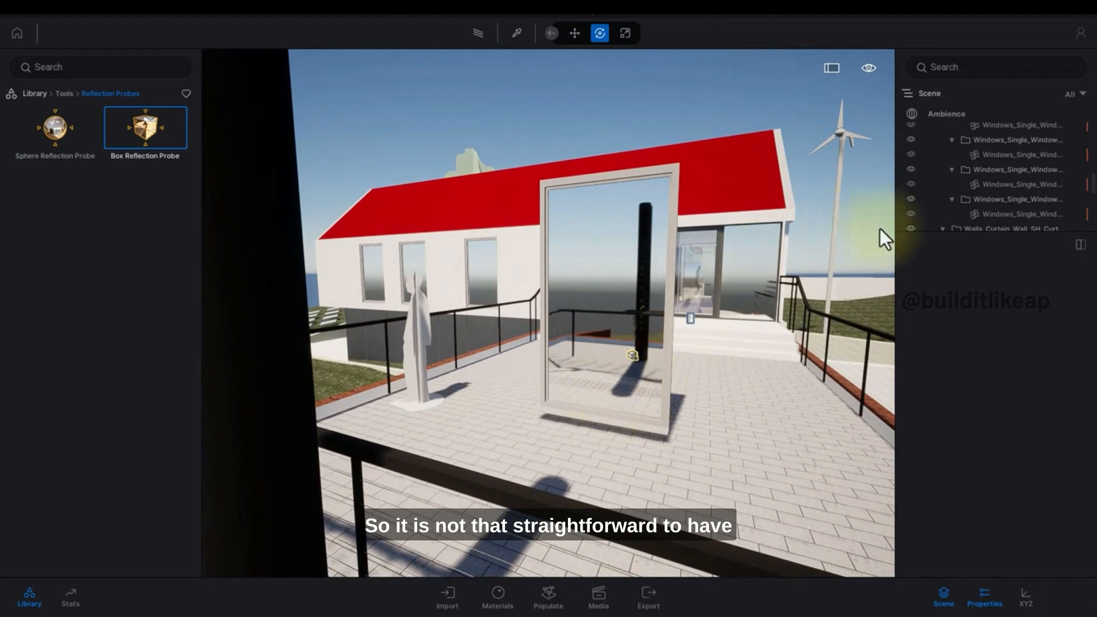
Select the Box Reflection Probe in the scene list to review its properties.
scroll(973, 191, down, 2)
scroll(1094, 200, down, 5)
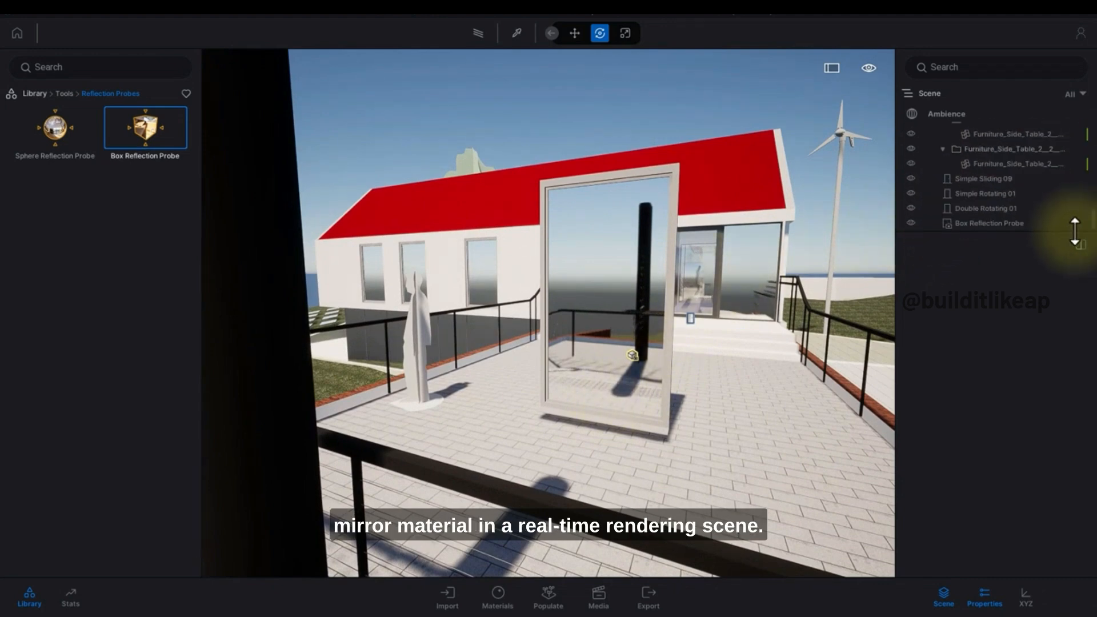
click(1026, 223)
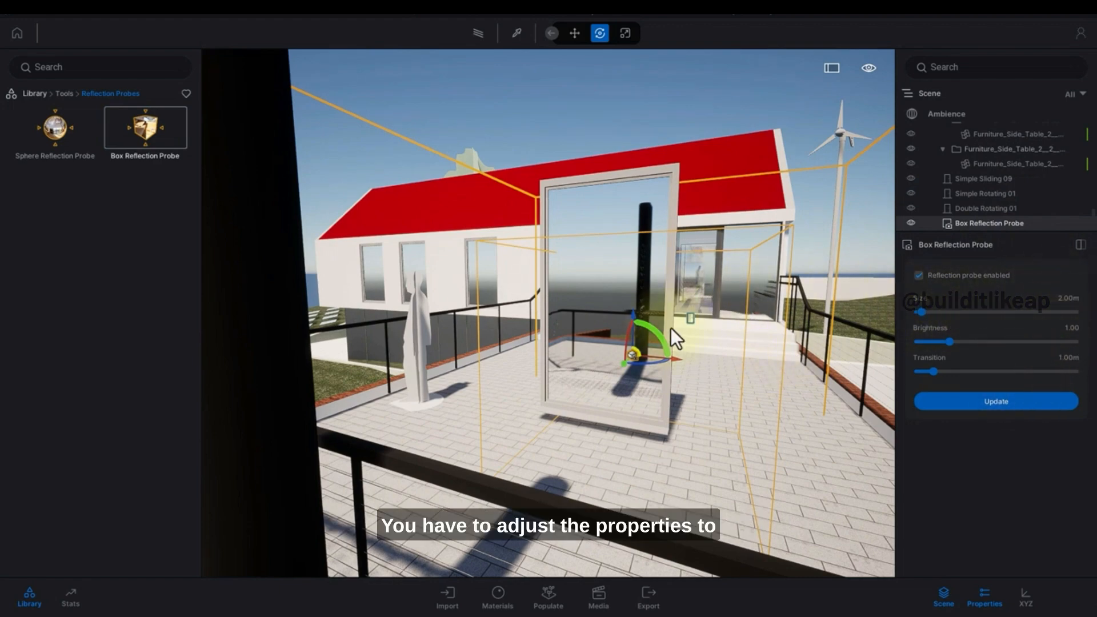
key(Escape)
Fly the camera around the terrace to examine the mirror's reflection.
key(a)
right_drag(671, 328, 595, 303)
key(d)
key(s)
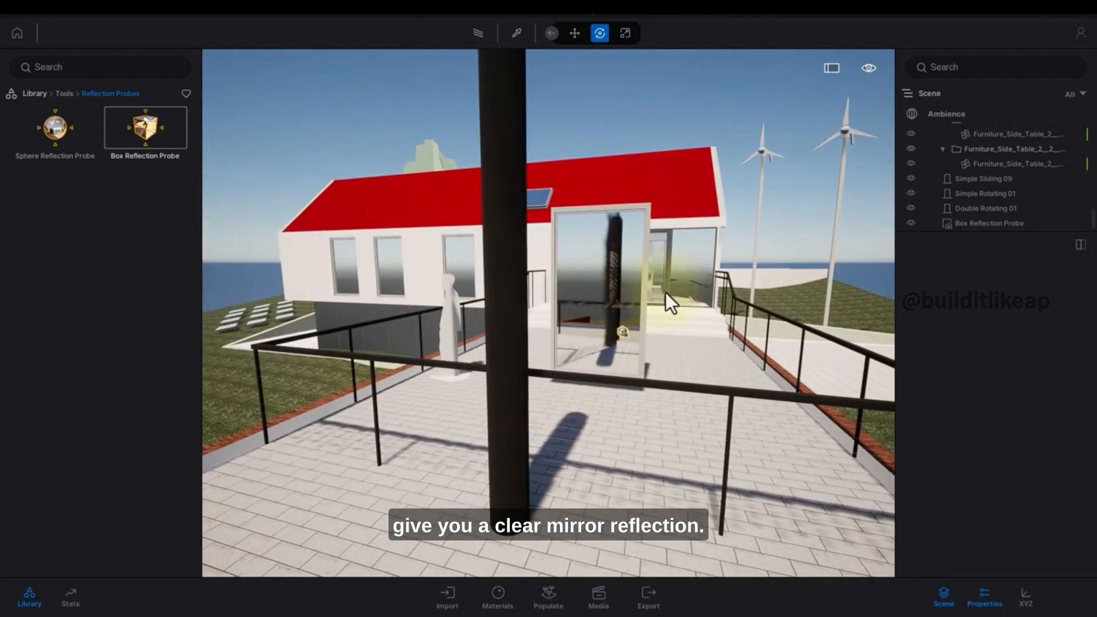
key(w)
key(d)
right_drag(613, 303, 507, 327)
key(a)
key(s)
key(d)
key(d)
key(e)
key(w)
key(q)
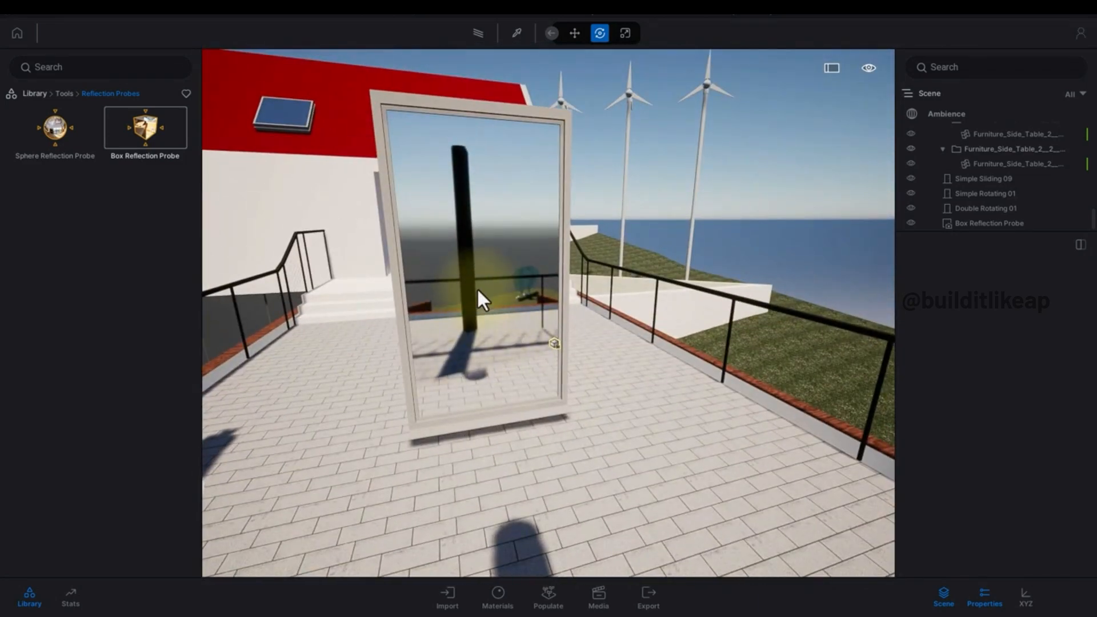
Disable Reflections - SSR in the Ambience render settings.
click(46, 94)
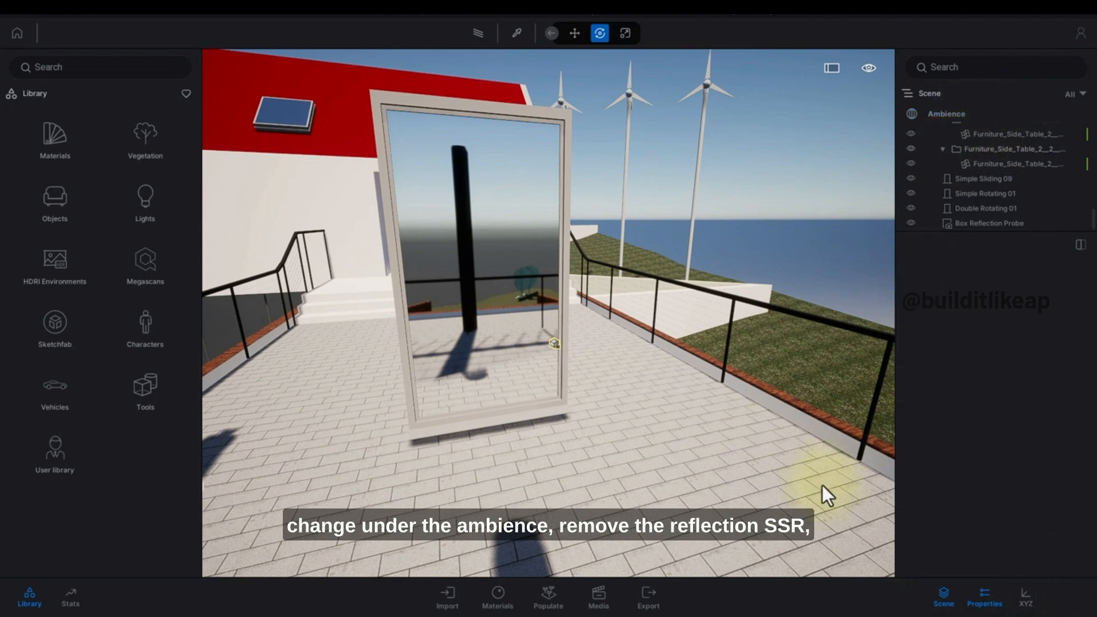
click(942, 117)
click(1013, 282)
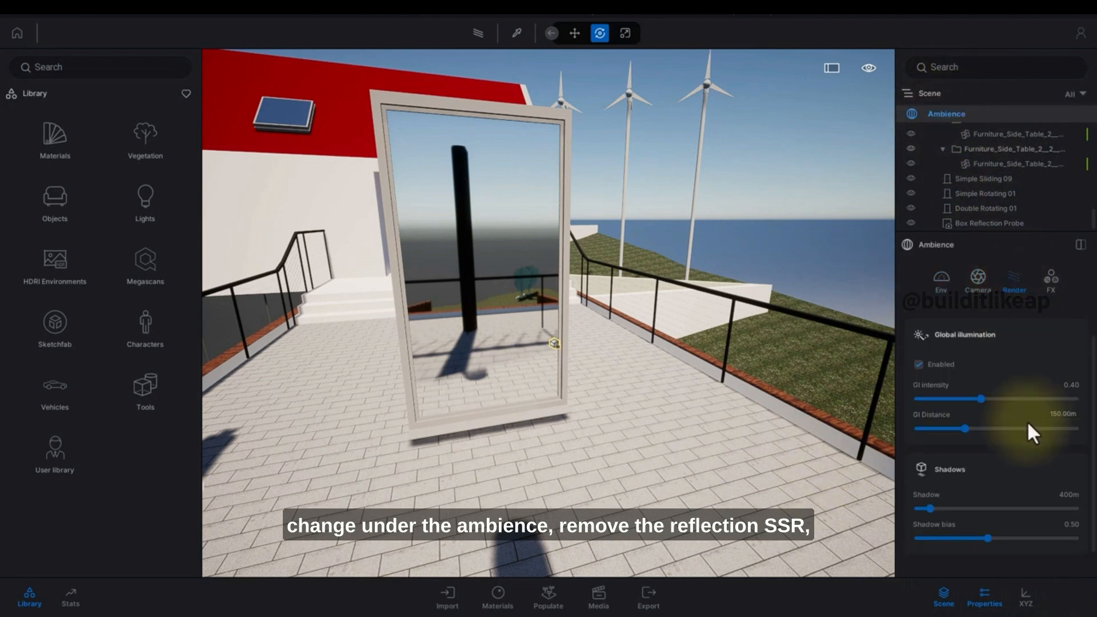
scroll(1020, 443, down, 2)
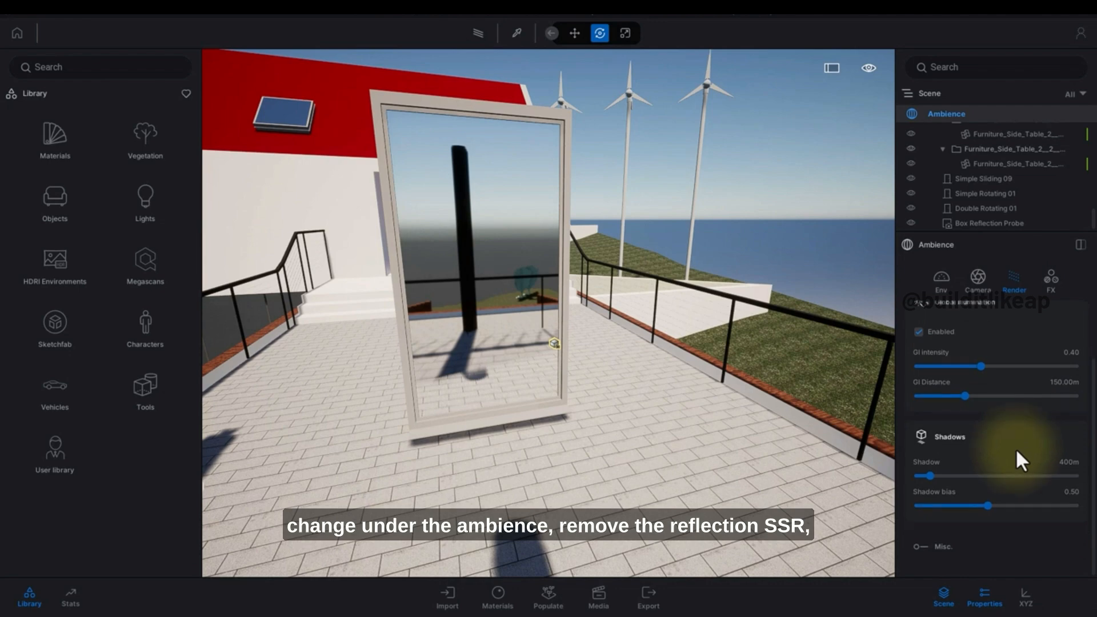
scroll(951, 540, down, 2)
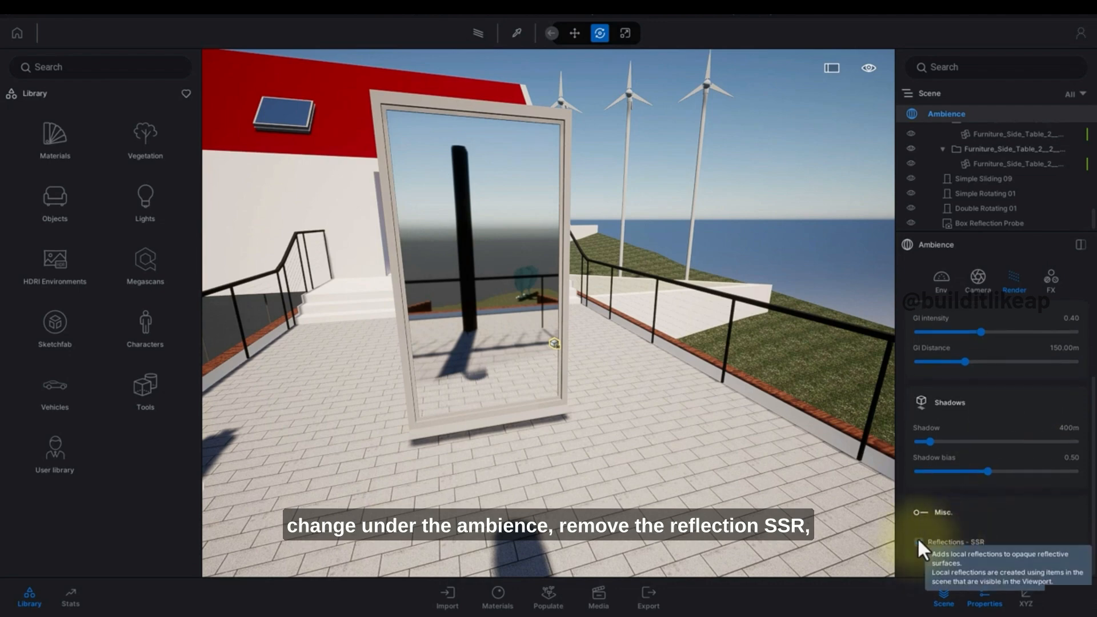
click(918, 540)
Orbit the view and select the mirror panel to inspect its reflection.
shift+middle_drag(586, 344, 534, 379)
scroll(519, 367, down, 3)
scroll(555, 365, down, 2)
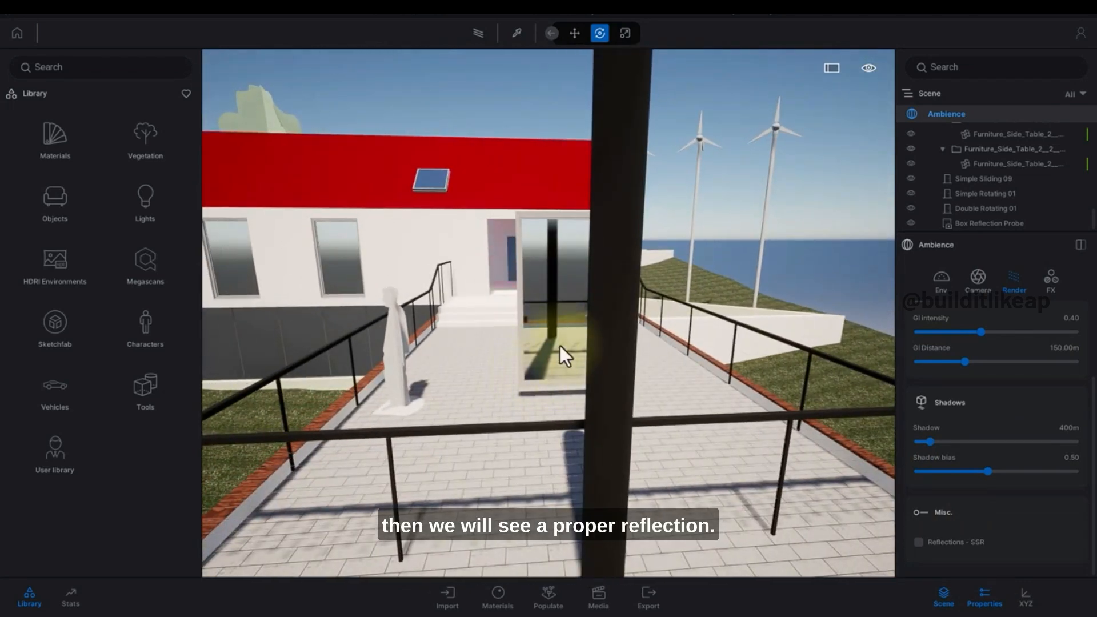
click(551, 328)
mouse_move(523, 445)
mouse_down()
mouse_move(491, 447)
mouse_move(527, 448)
mouse_move(516, 451)
mouse_up()
right_drag(662, 432, 656, 432)
shift+middle_drag(656, 432, 571, 362)
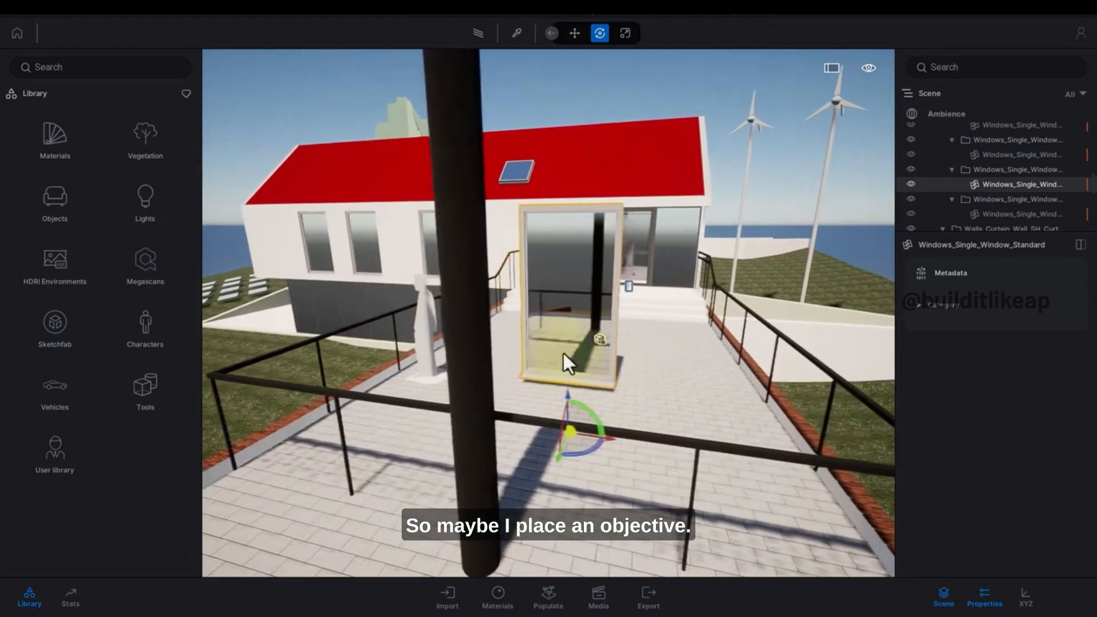
Place an Awe chair from the living room chairs library in front of the mirror.
click(49, 130)
click(36, 94)
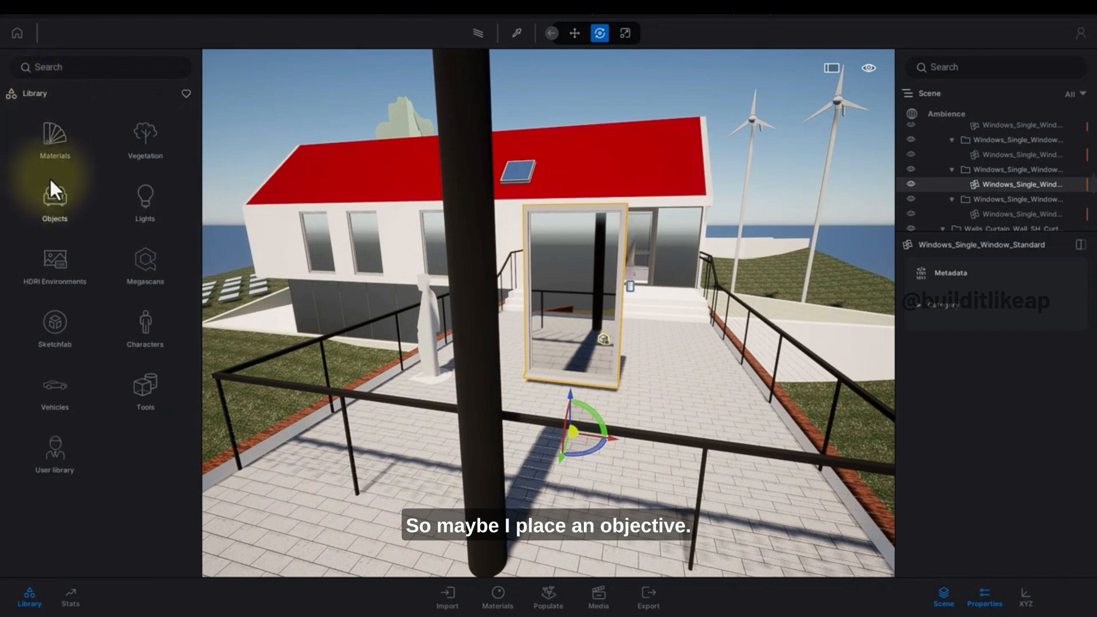
click(51, 189)
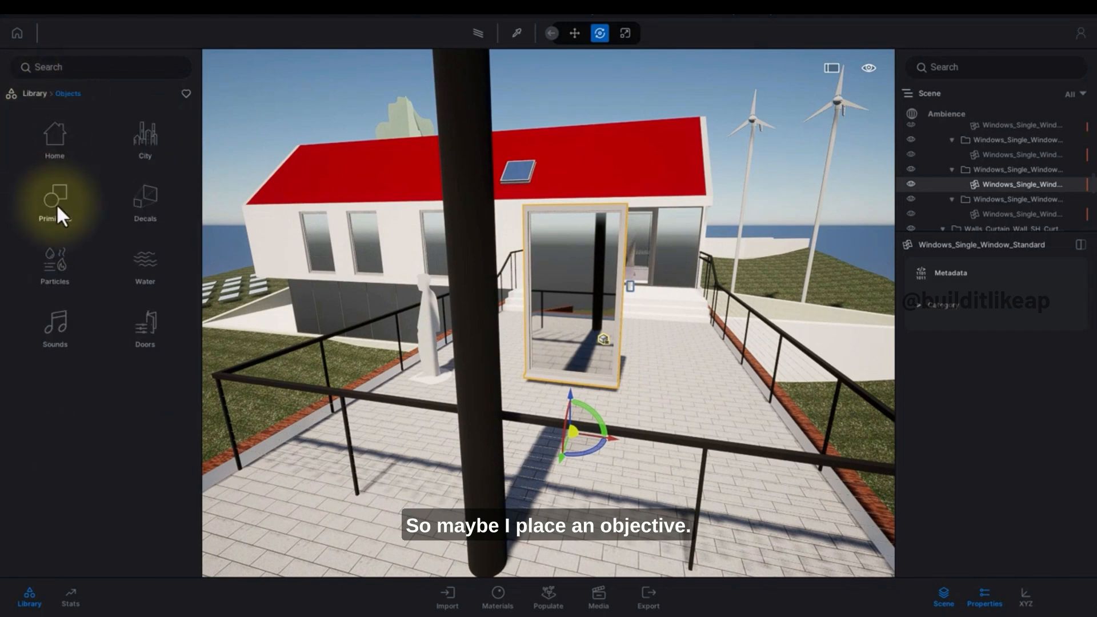
click(56, 135)
click(56, 132)
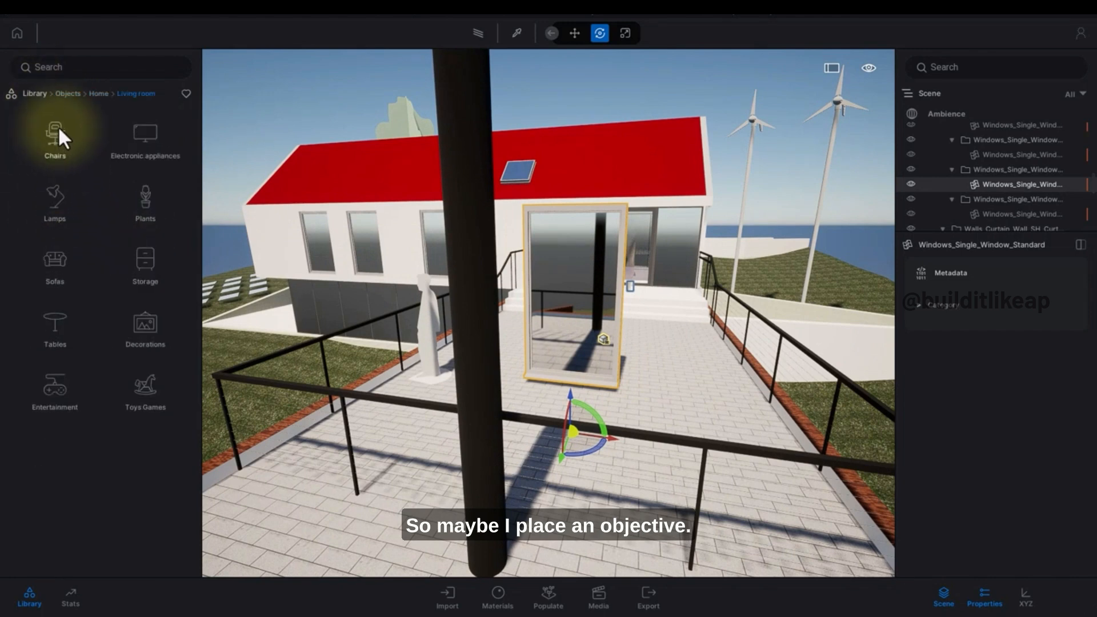
click(57, 132)
drag(73, 155, 568, 428)
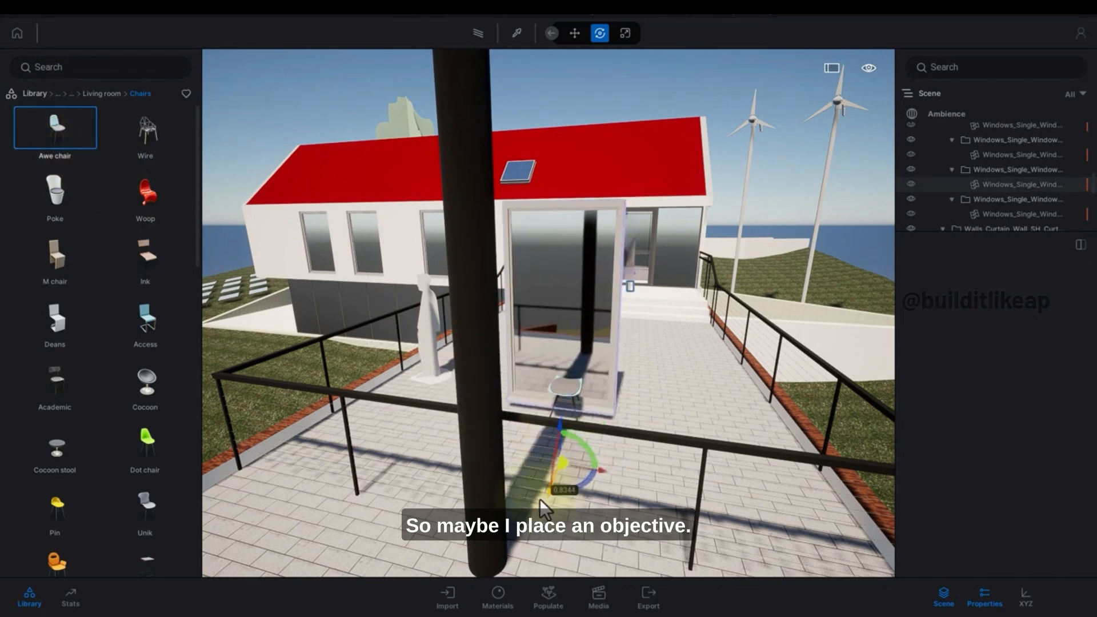
click(567, 411)
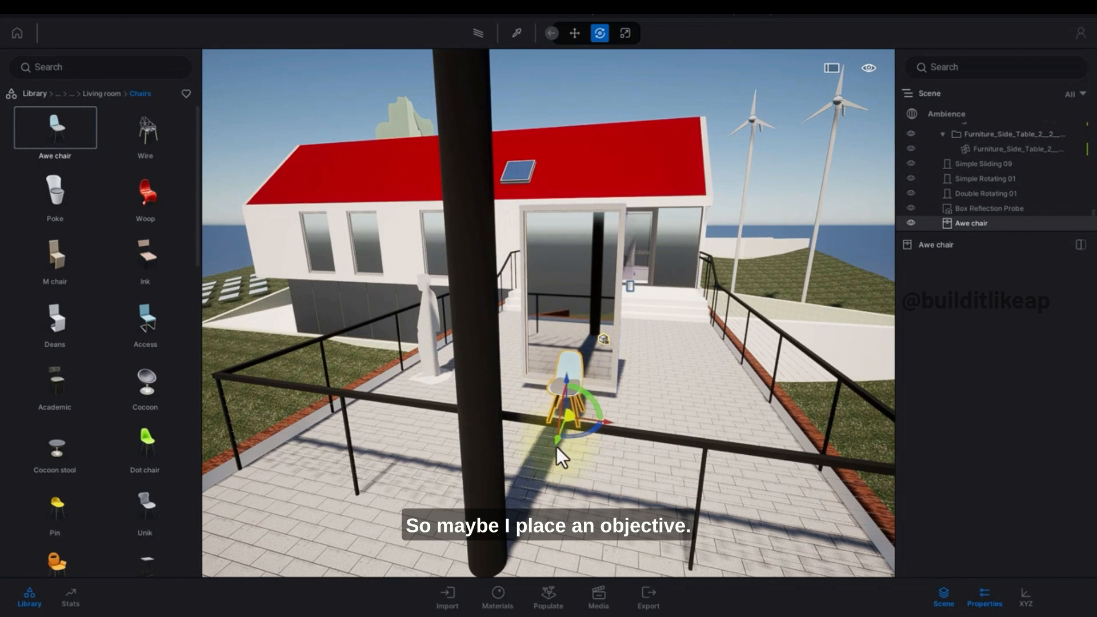
drag(559, 452, 686, 451)
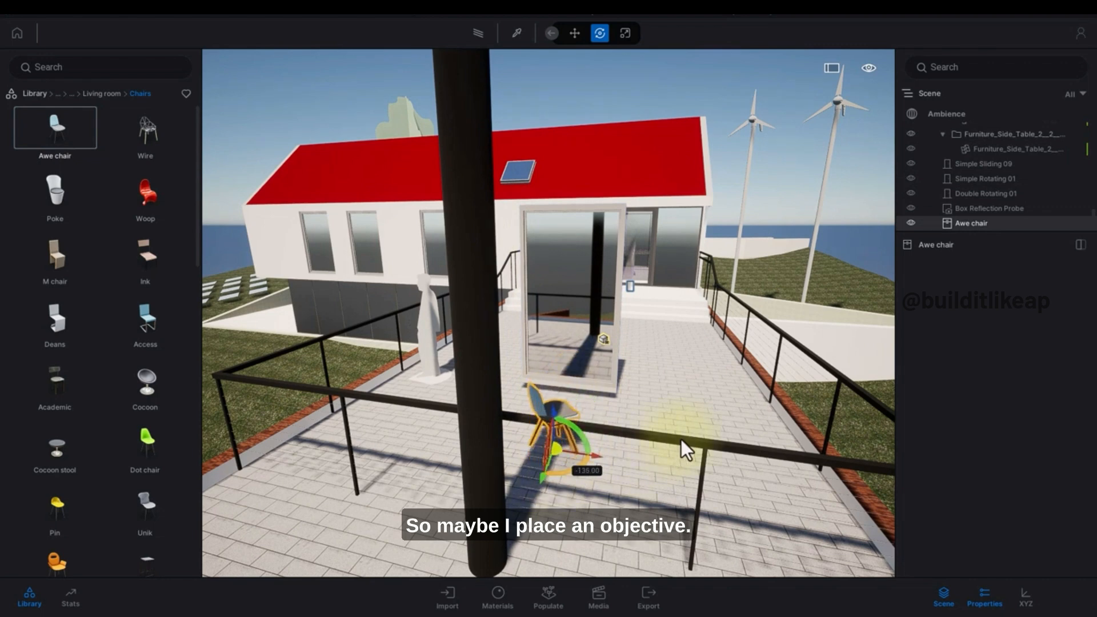
Select the Box Reflection Probe and refresh it with Update.
click(1023, 209)
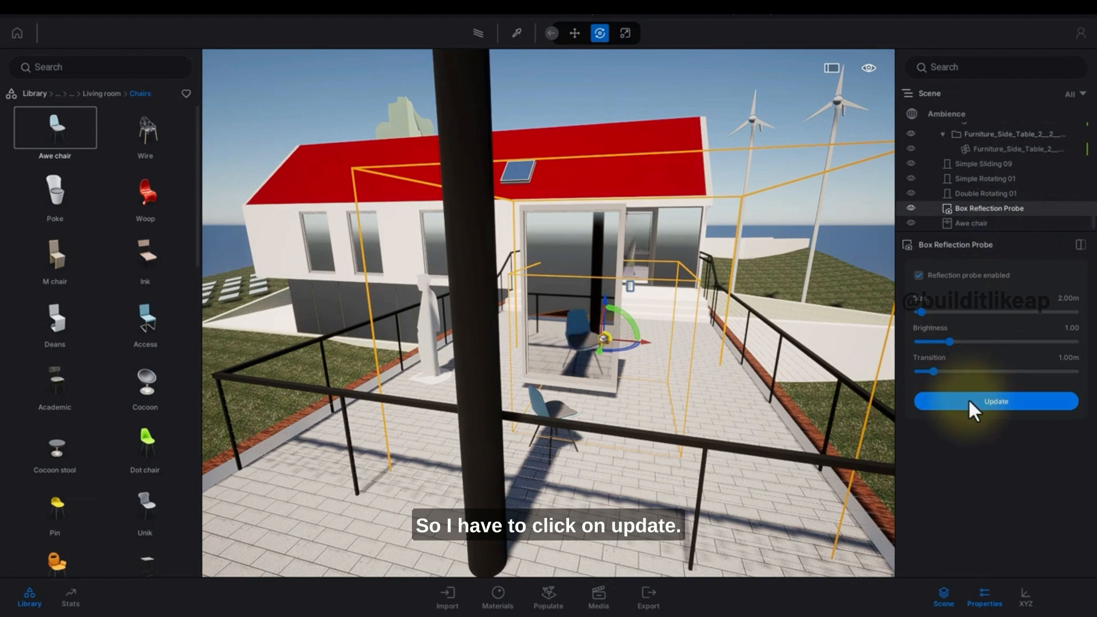
key(q)
key(Escape)
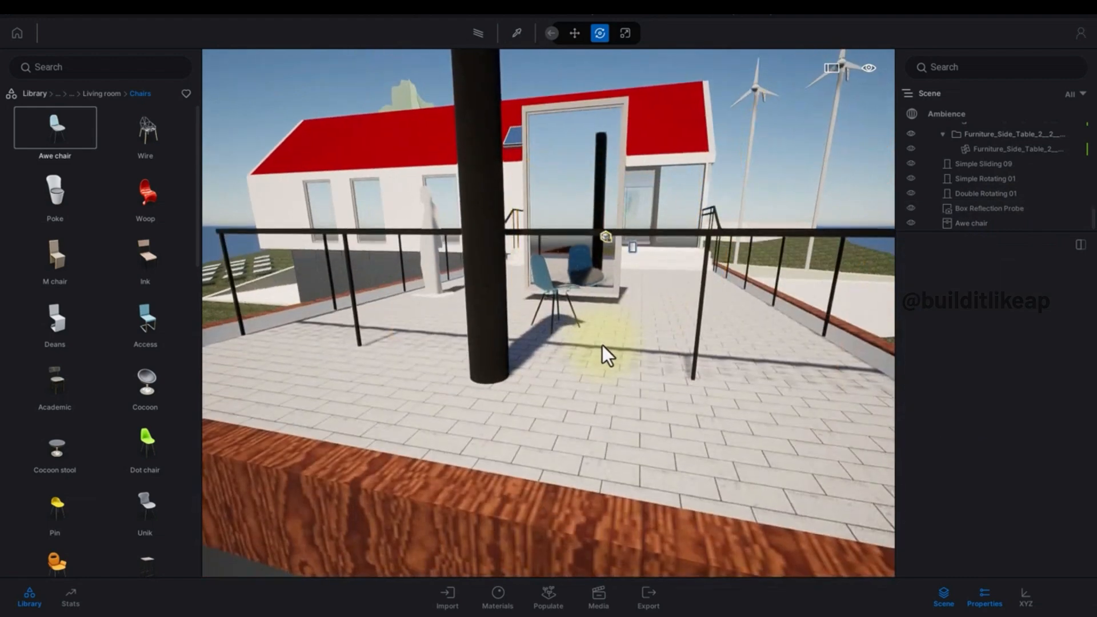
Fly the camera beside the mirror to view the chair's reflection.
key(e)
right_drag(603, 346, 595, 366)
key(d)
key(w)
key(a)
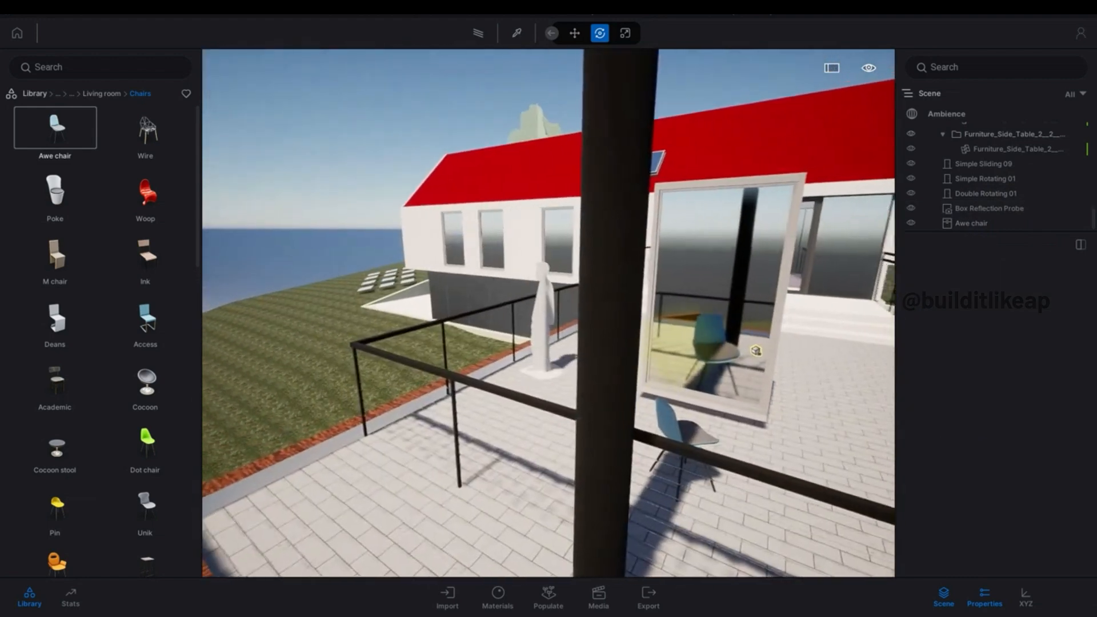
Select the Box Reflection Probe and nudge it slightly toward the mirror.
click(1017, 224)
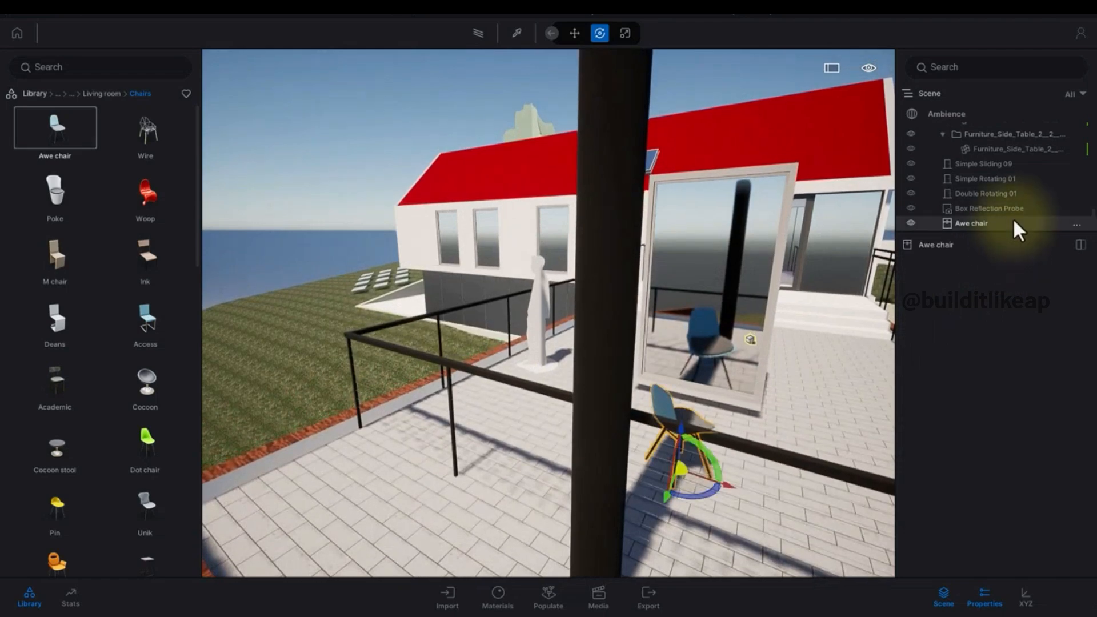
click(1009, 208)
key(d)
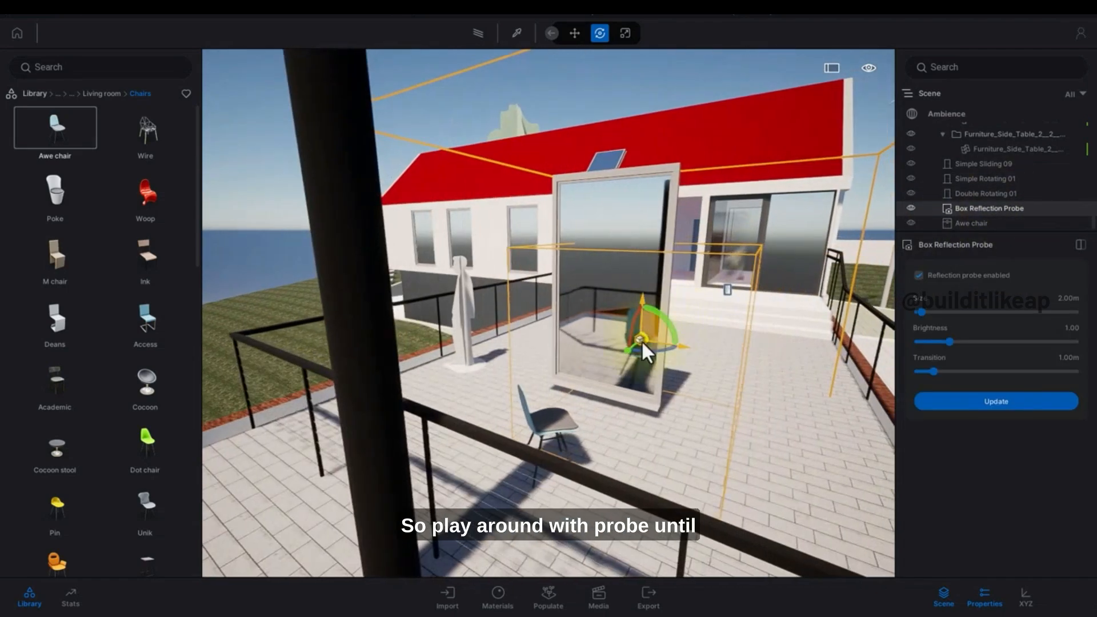
drag(618, 359, 642, 369)
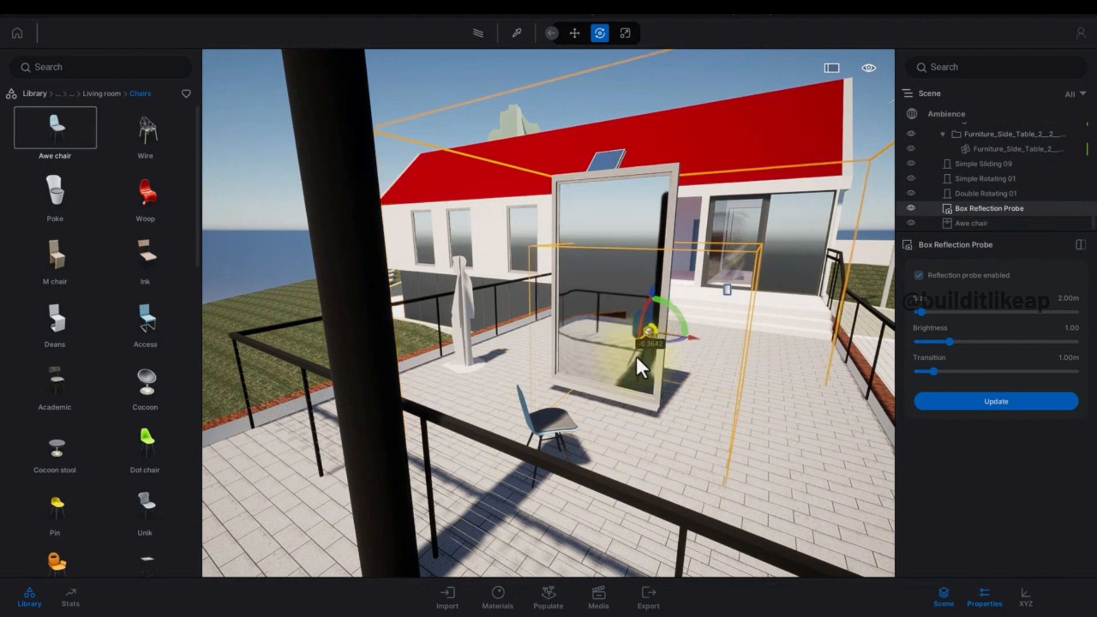
key(s)
key(a)
key(d)
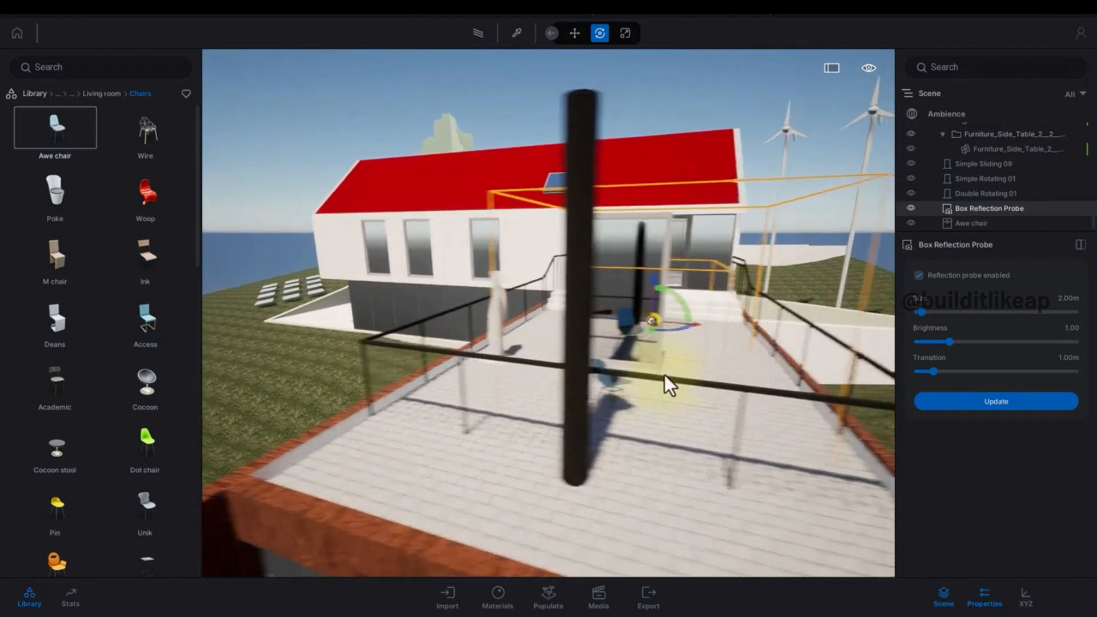
Refresh the moved Box Reflection Probe with Update, then deselect it.
key(w)
key(Escape)
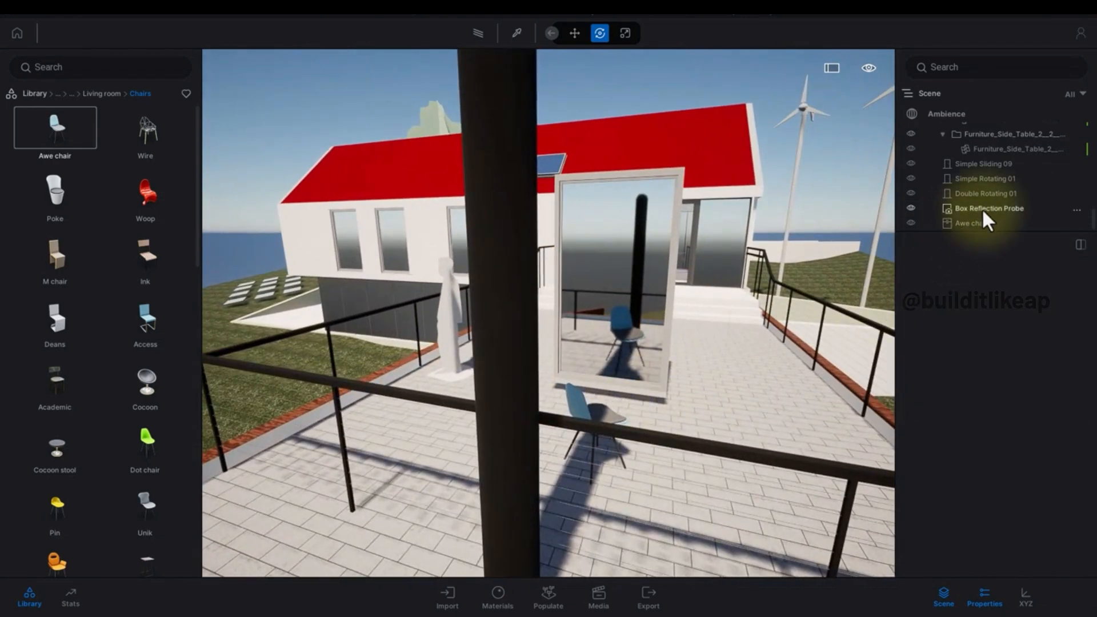
click(937, 209)
click(979, 403)
key(Escape)
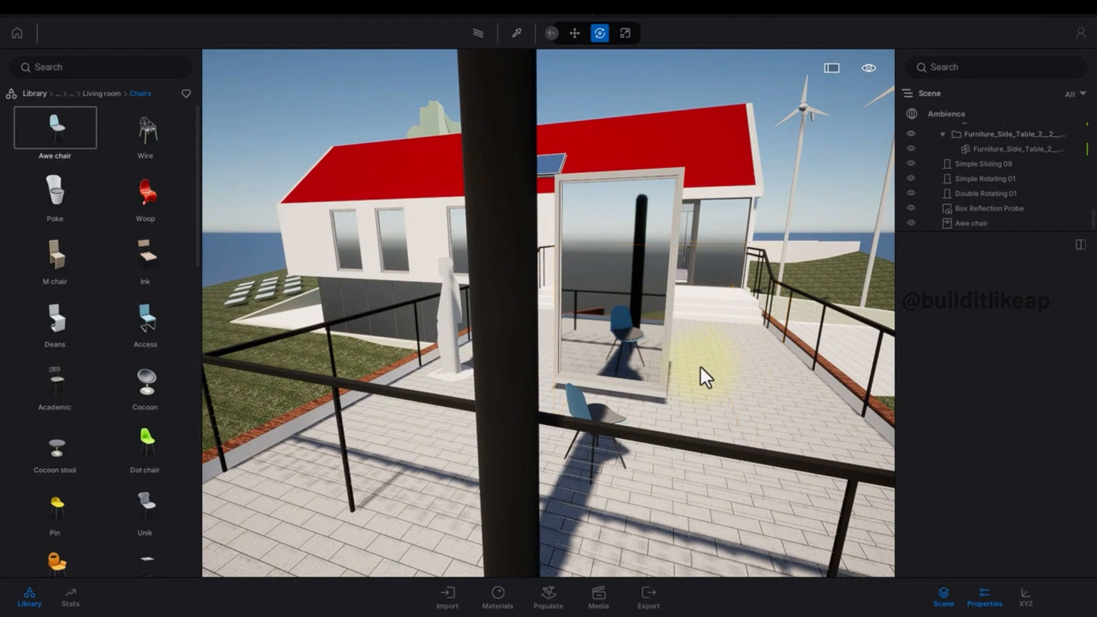
Fly the camera back to view the mirror and chair, and preview the scene with the path tracer.
key(s)
right_drag(707, 377, 544, 324)
key(a)
key(s)
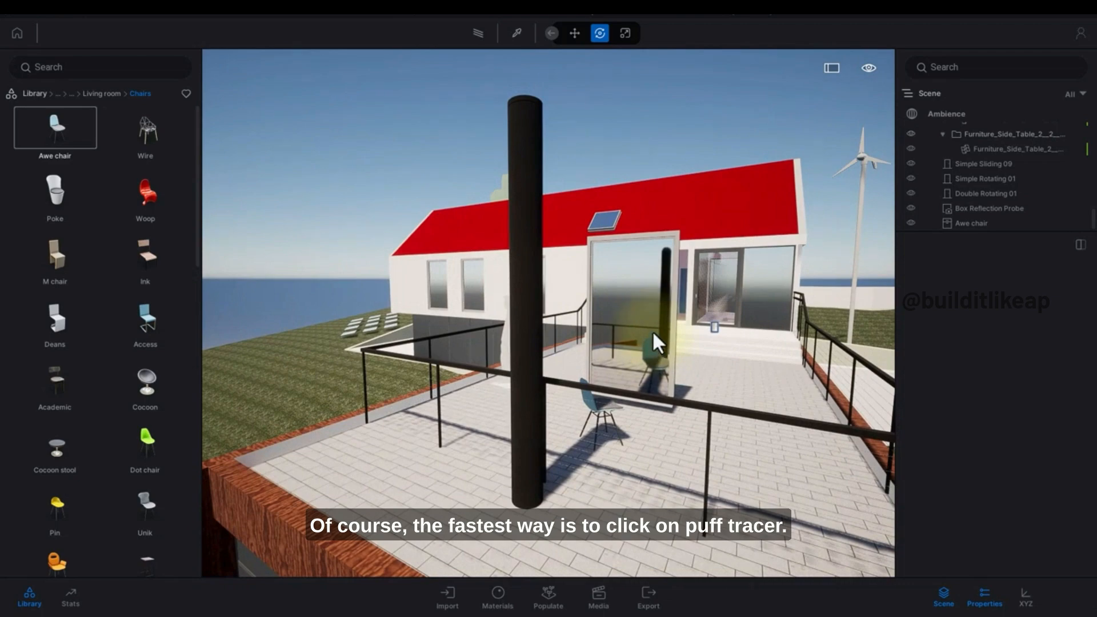
key(r)
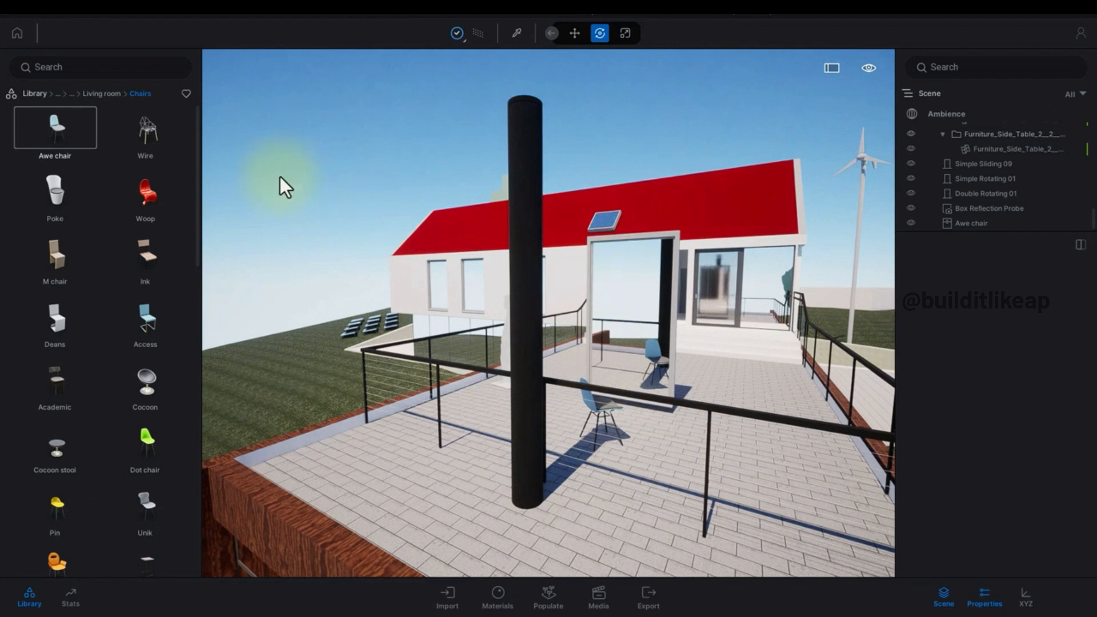
Place a Note from the Tools library in the scene above the house roof.
click(32, 95)
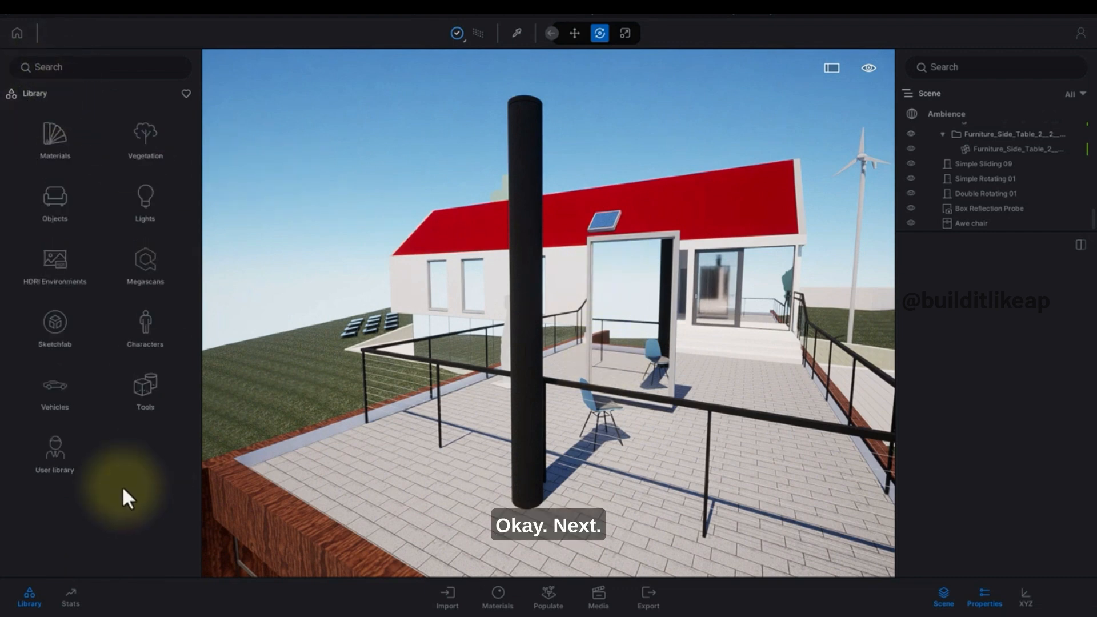
click(146, 394)
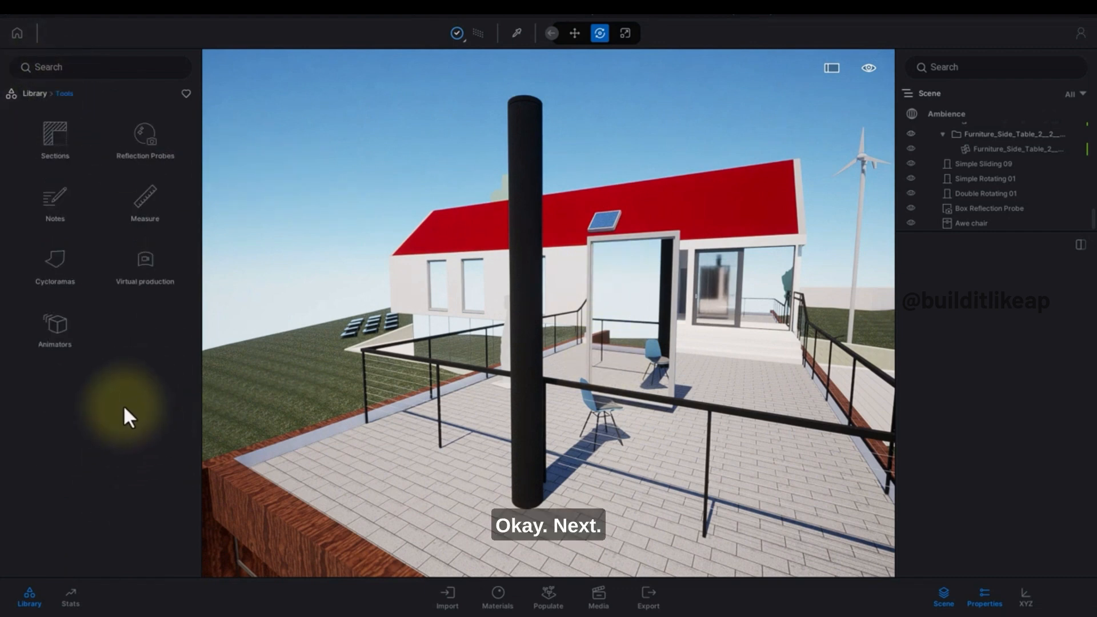
click(46, 212)
click(58, 120)
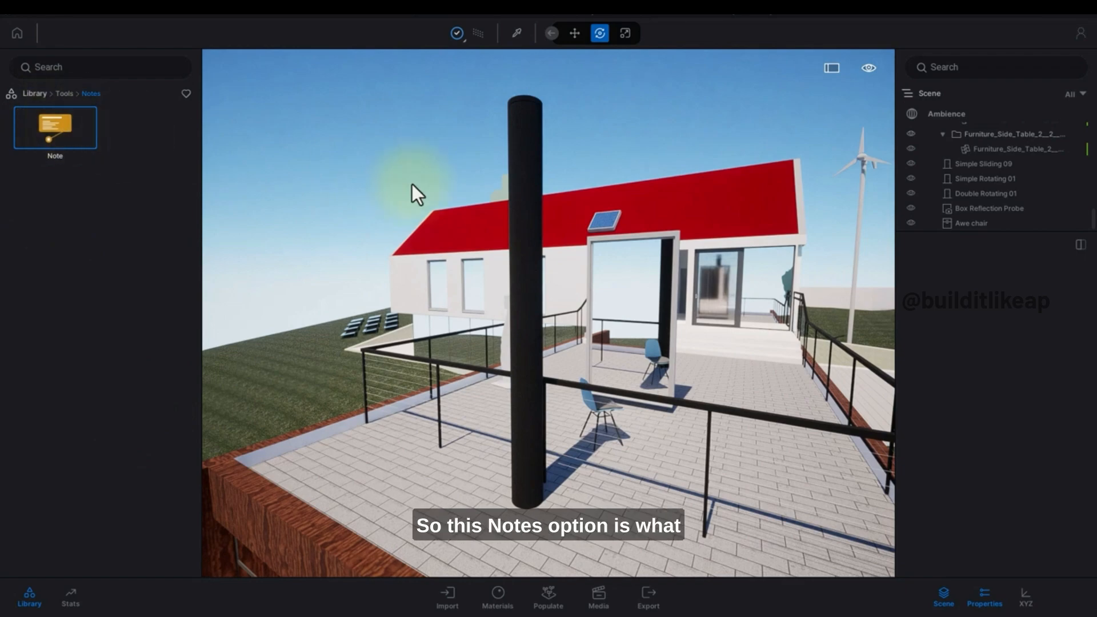
click(673, 217)
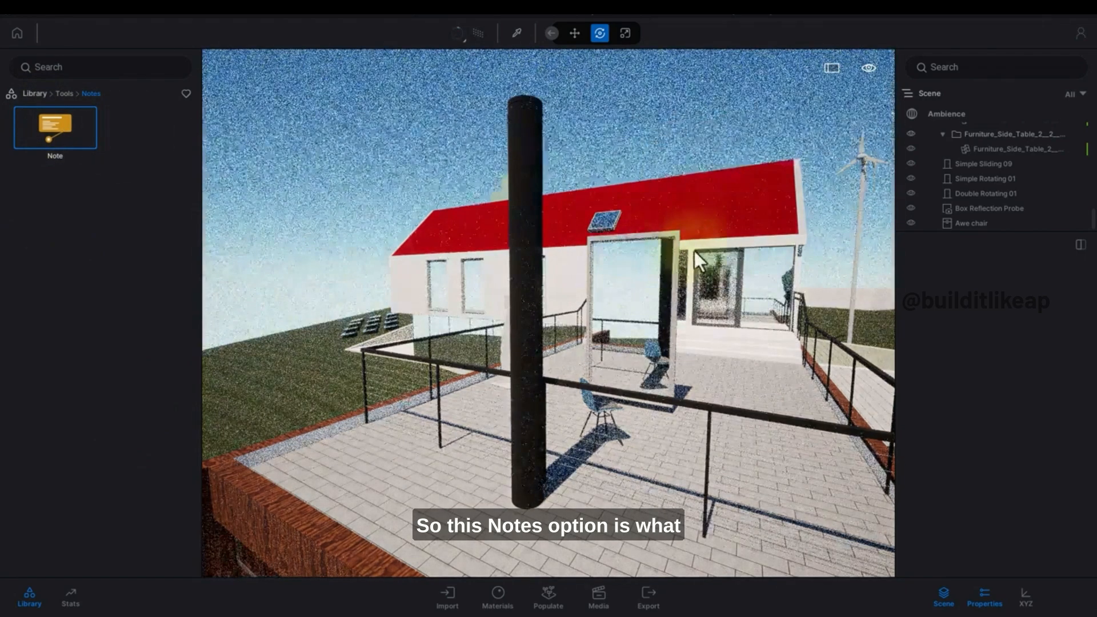
right_drag(694, 251, 687, 260)
click(479, 34)
scroll(557, 149, down, 3)
mouse_move(557, 150)
middle_down()
mouse_move(570, 228)
mouse_move(588, 255)
middle_up()
scroll(587, 255, down, 3)
right_drag(587, 254, 584, 279)
middle_drag(584, 279, 618, 264)
scroll(618, 263, down, 2)
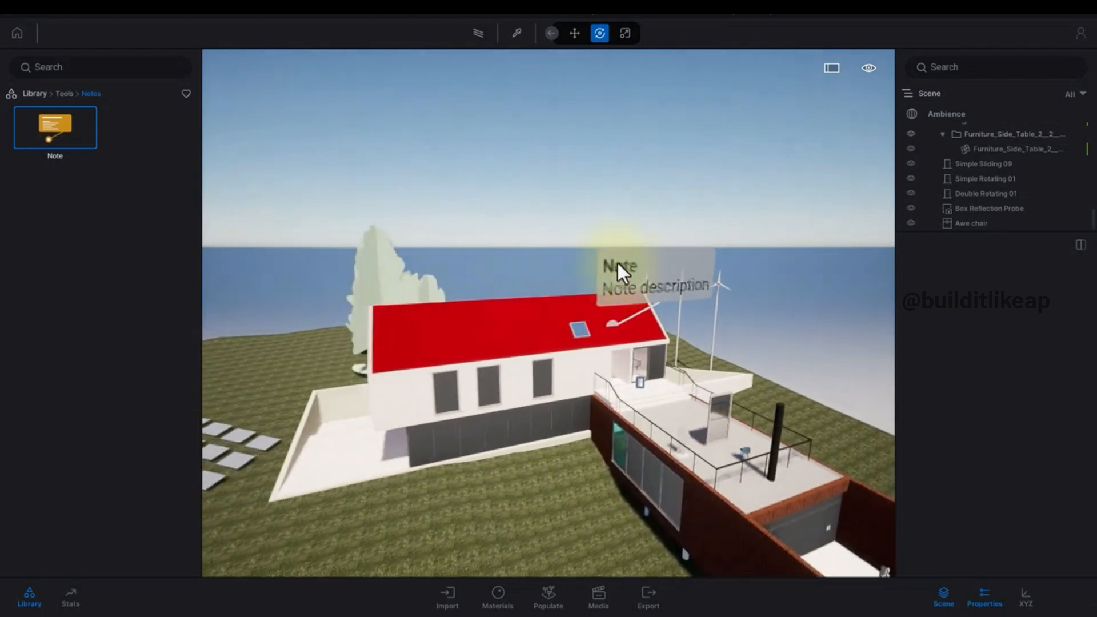
Set the note's description text to 1300 M2.
click(627, 248)
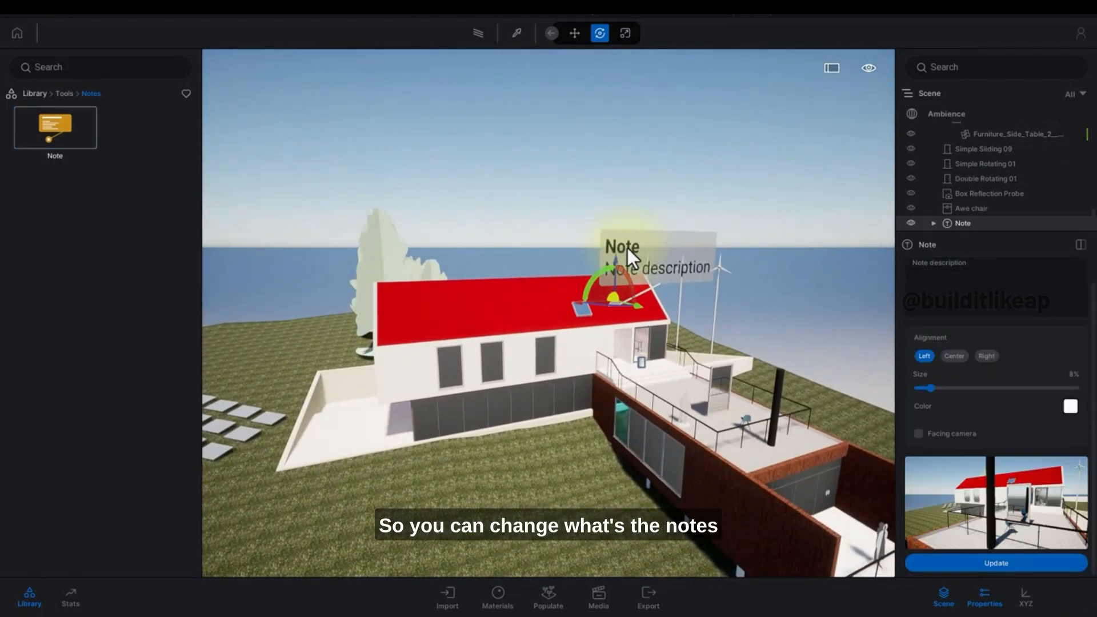
click(982, 272)
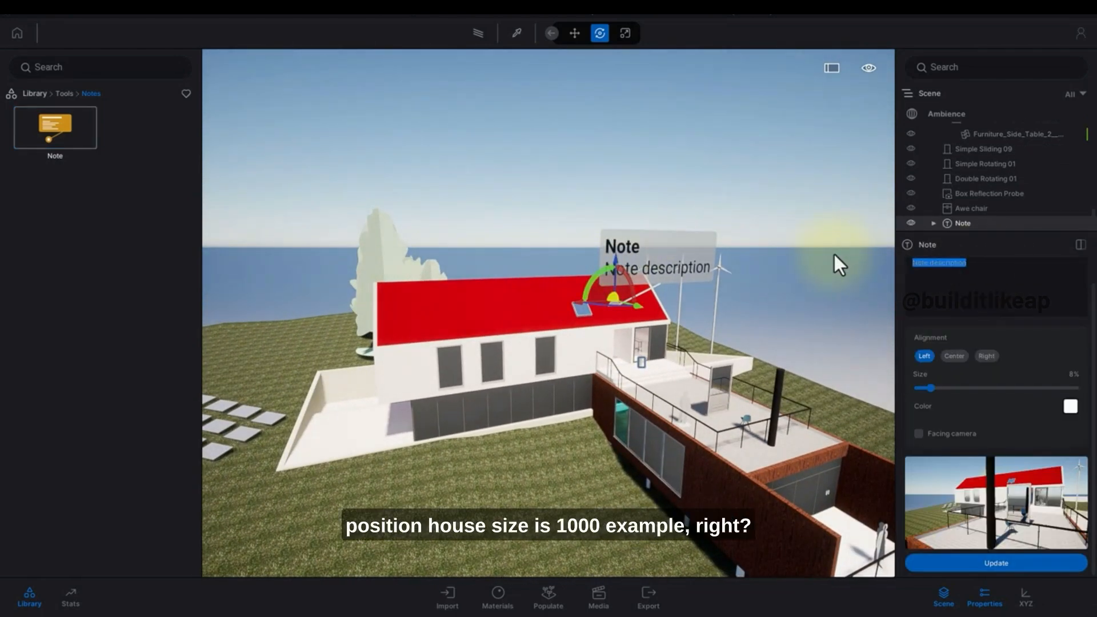
text(hOUS)
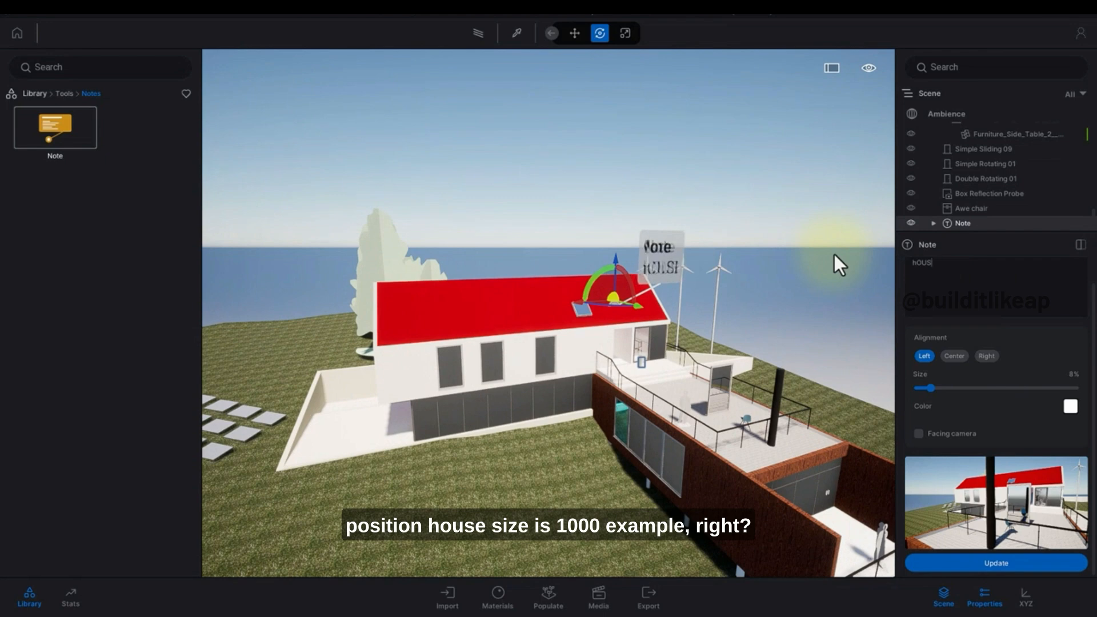
key(BackSpace)
key(BackSpace)
key(BackSpace)
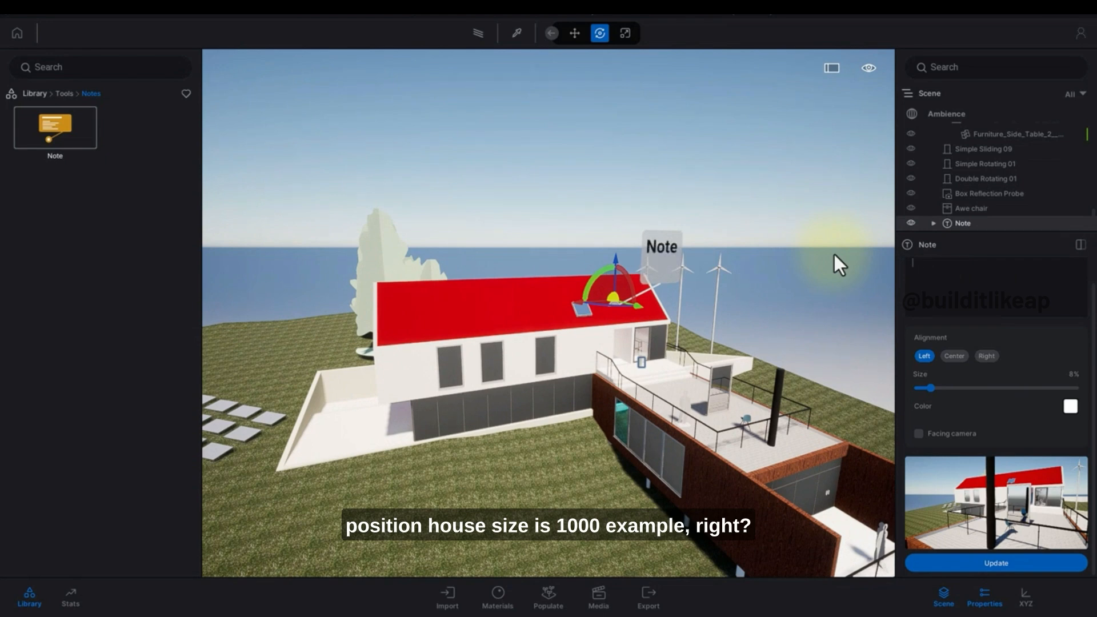
text(1300)
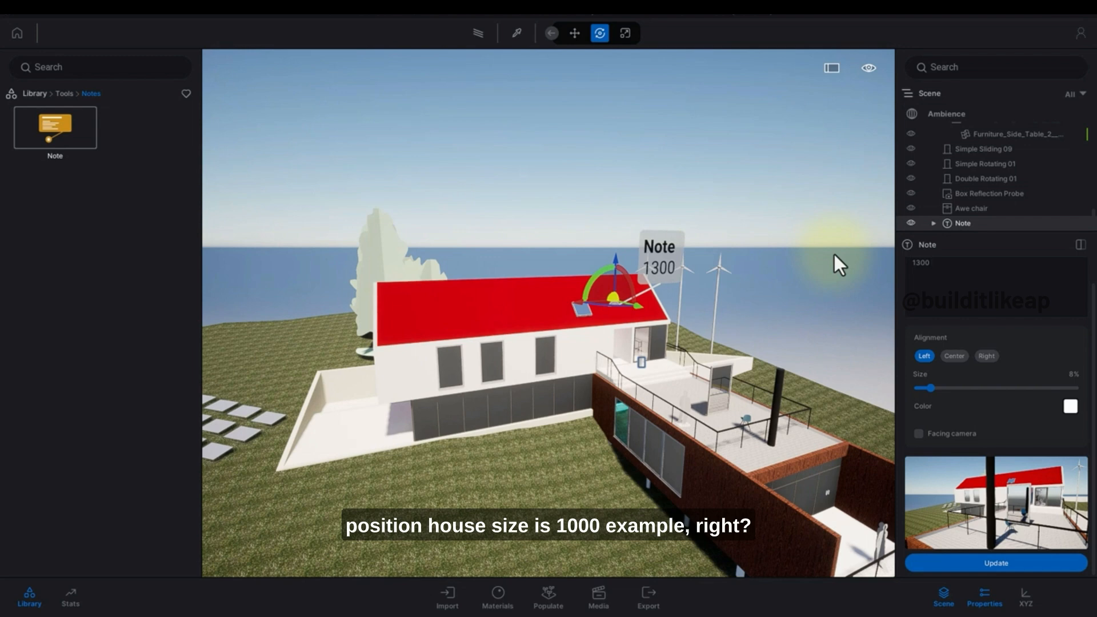
text( M2)
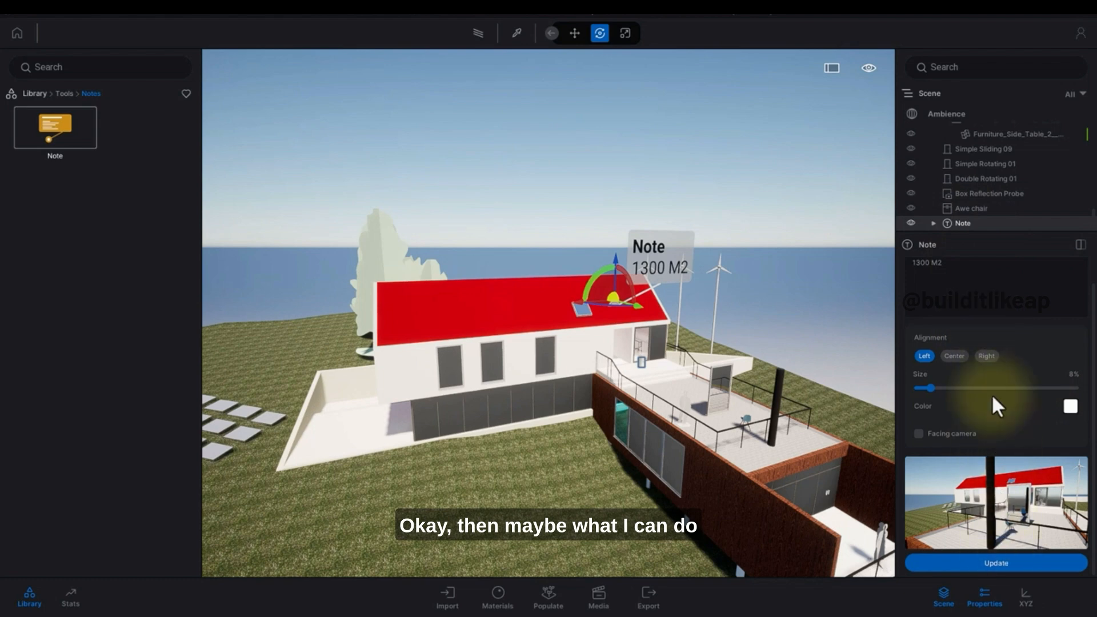
Rename the note to House in the scene list.
click(934, 224)
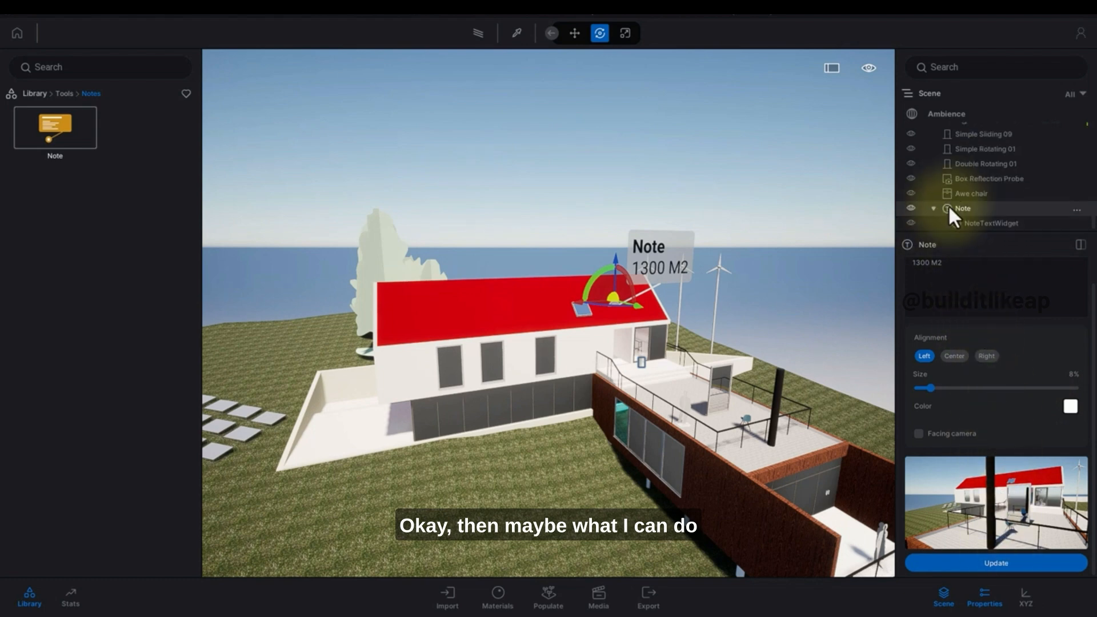
double_click(976, 225)
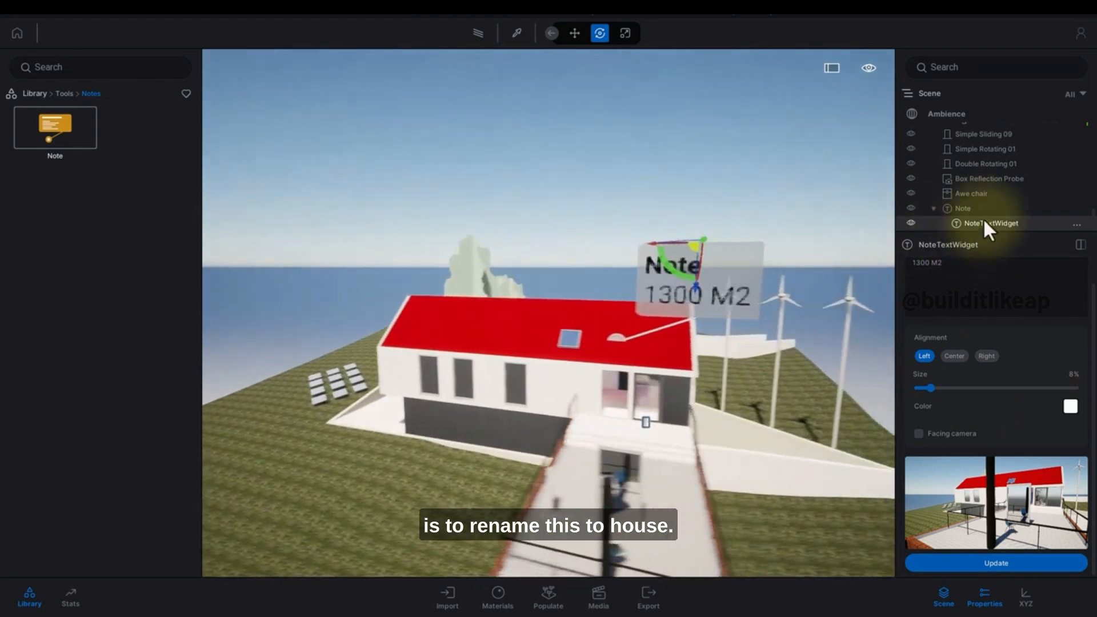
double_click(982, 209)
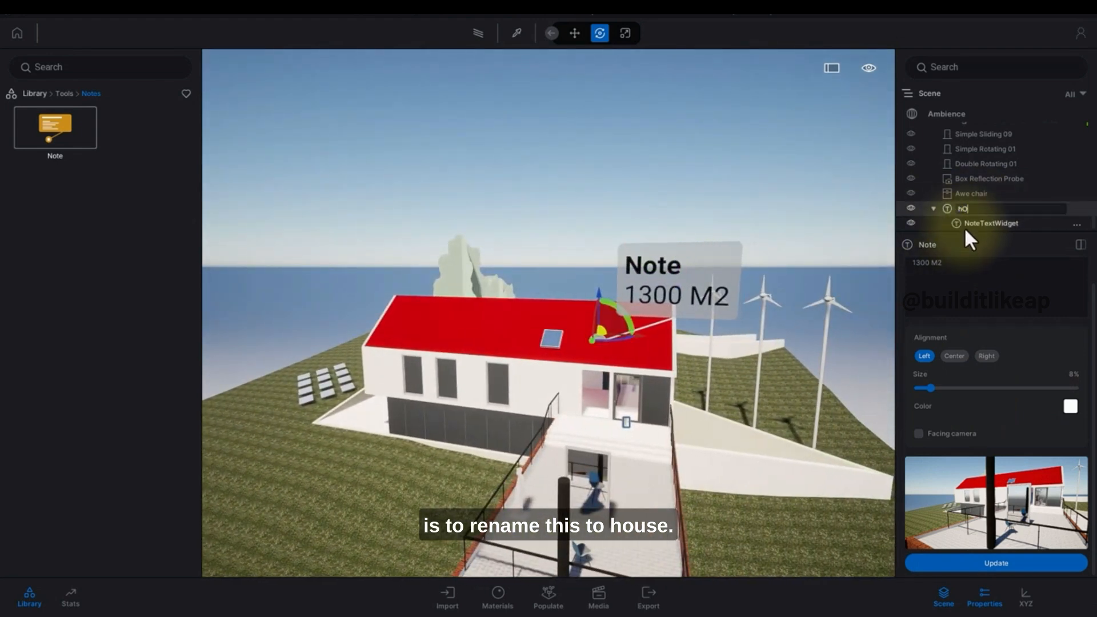
text(hOUSE)
key(BackSpace)
key(BackSpace)
key(BackSpace)
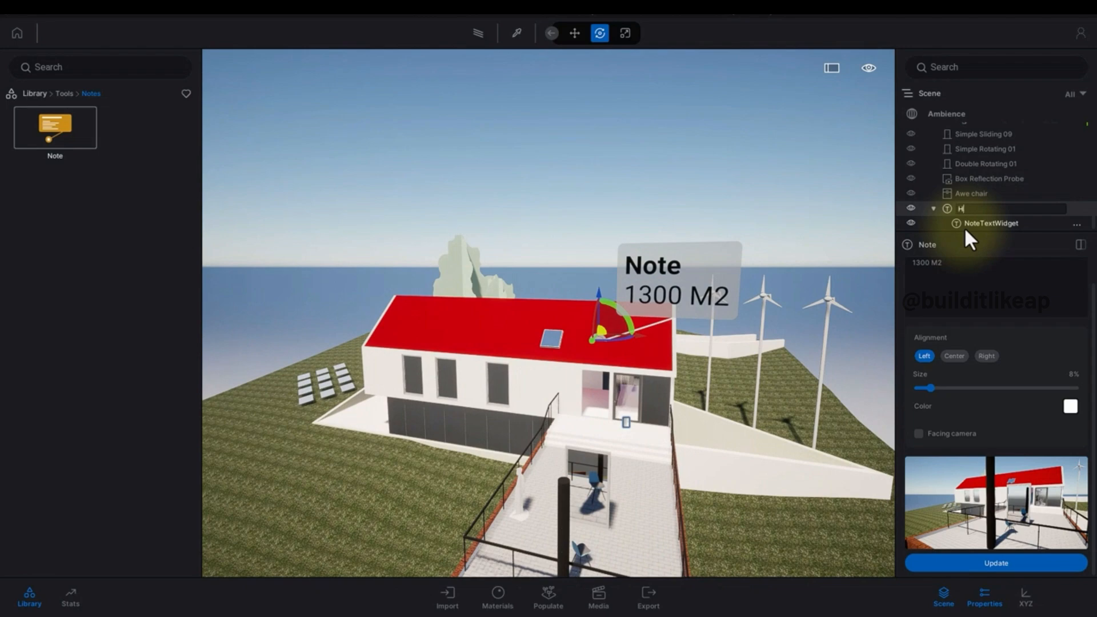
text(House)
key(Return)
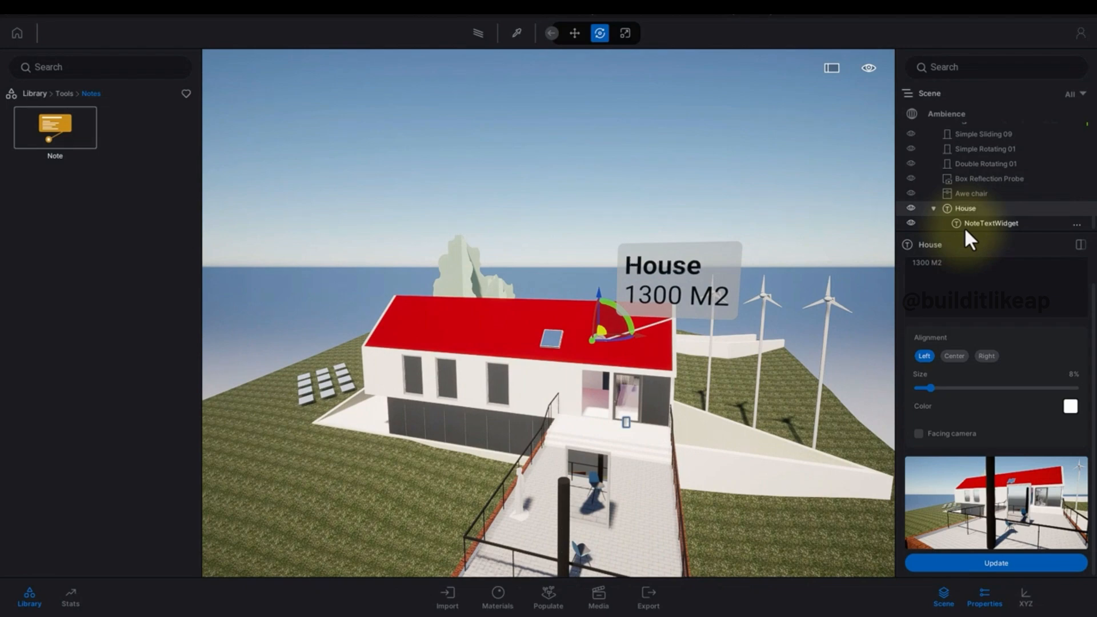
Enlarge the note's text widget to about 39% size.
click(758, 284)
key(d)
right_drag(758, 285, 600, 314)
key(s)
key(a)
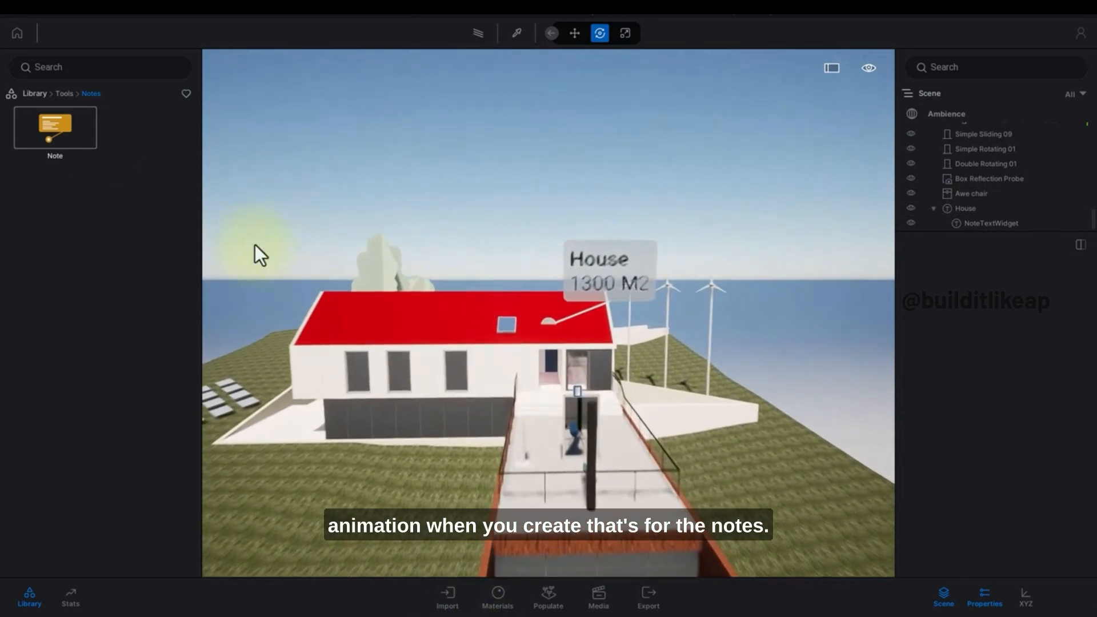
click(64, 94)
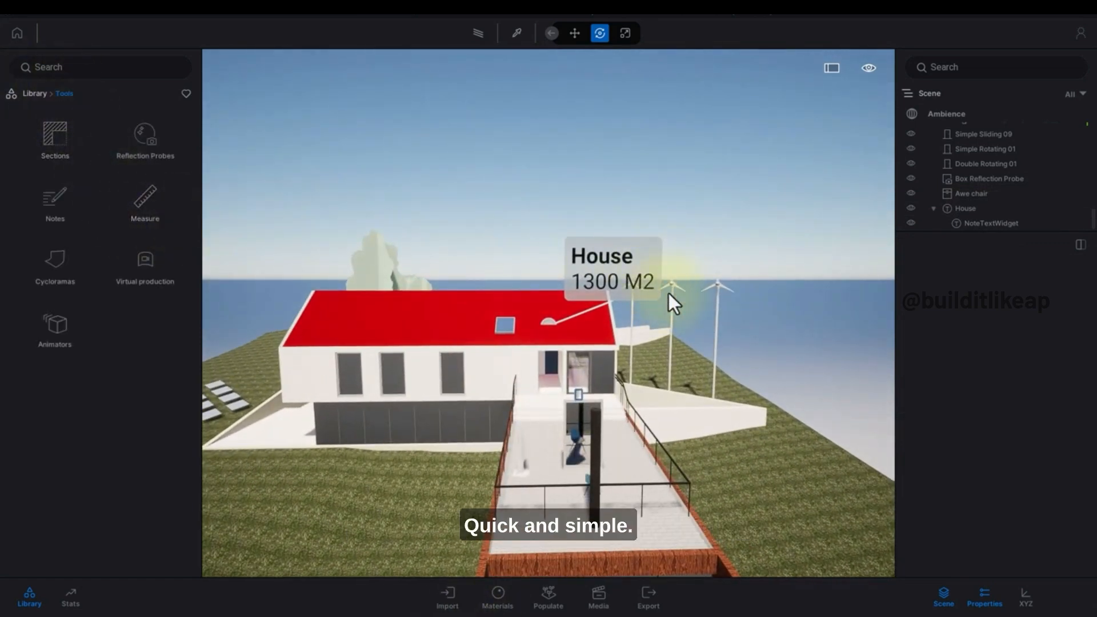
click(990, 224)
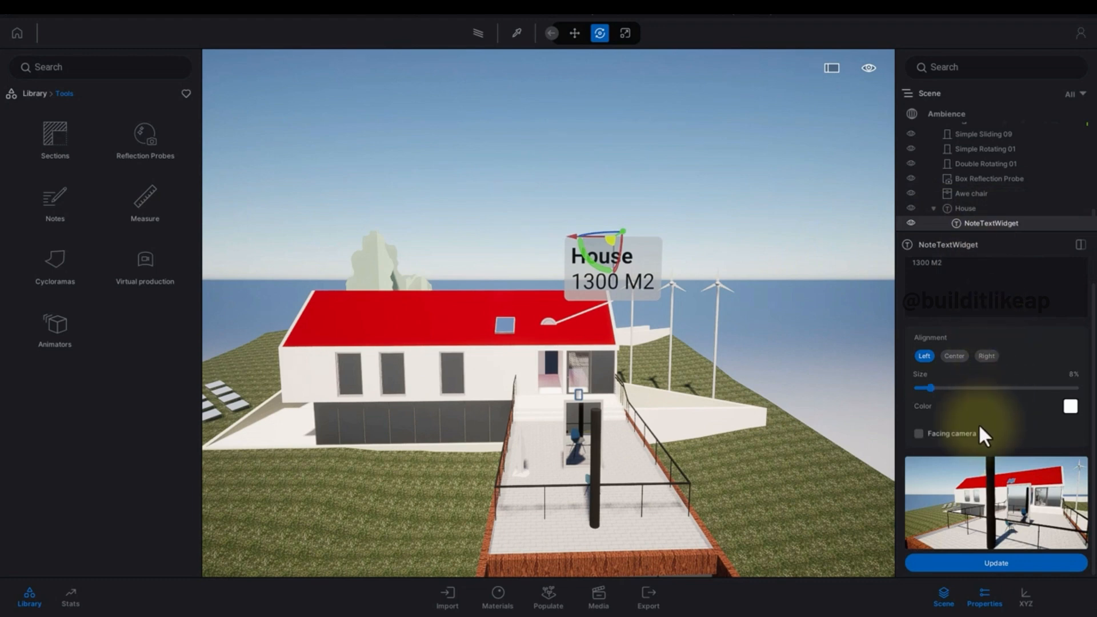
drag(931, 388, 986, 378)
Try the note text's Center, Right and Left alignment options.
click(953, 354)
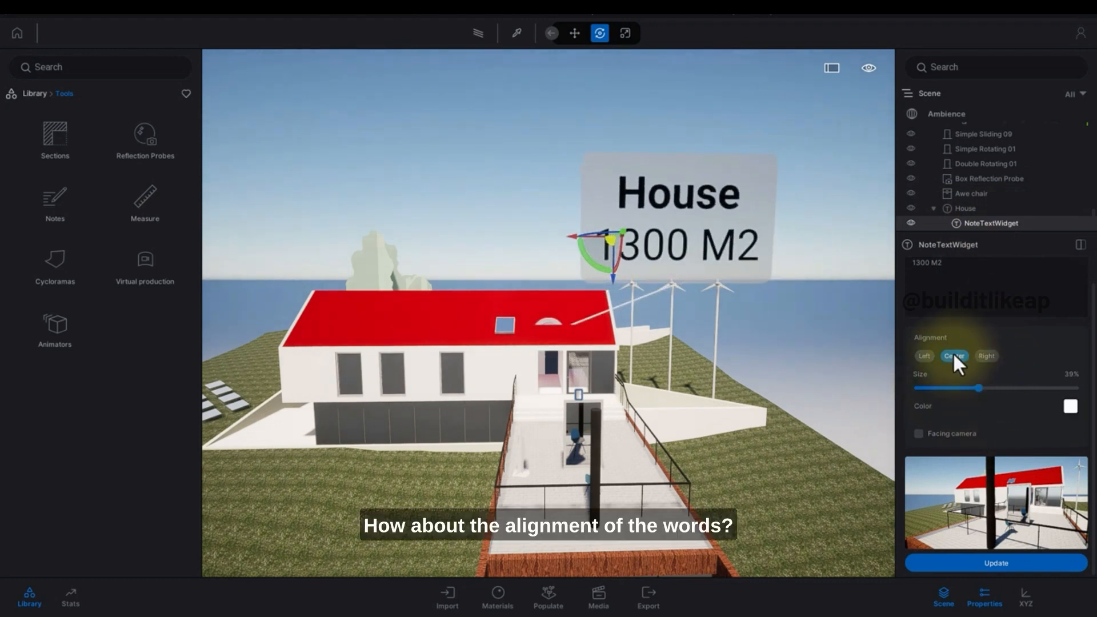
click(986, 356)
click(932, 355)
click(959, 355)
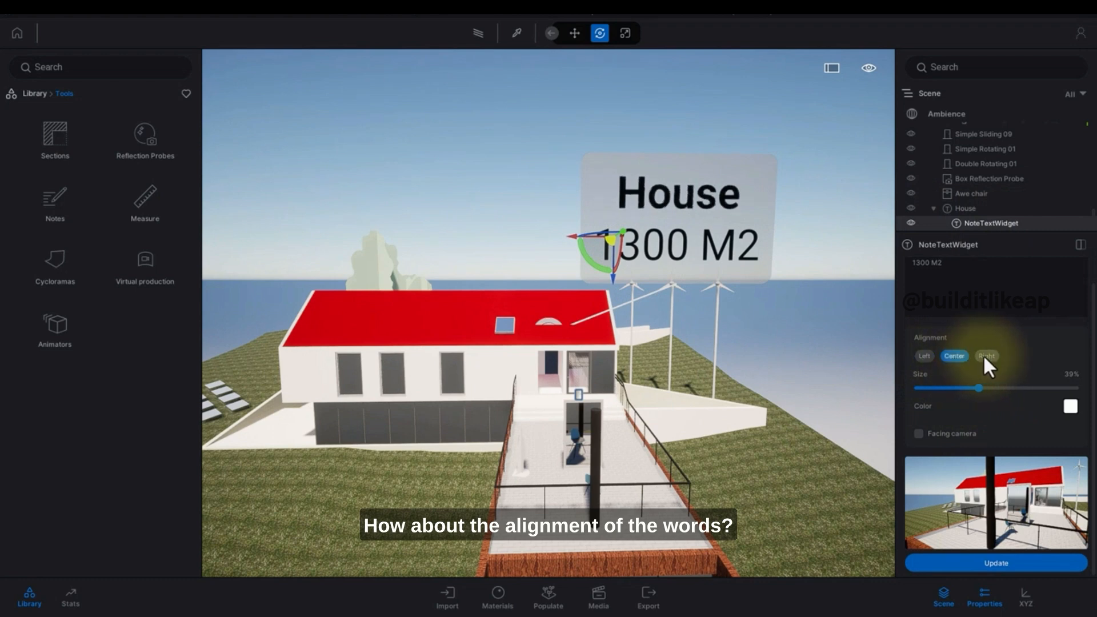
click(983, 356)
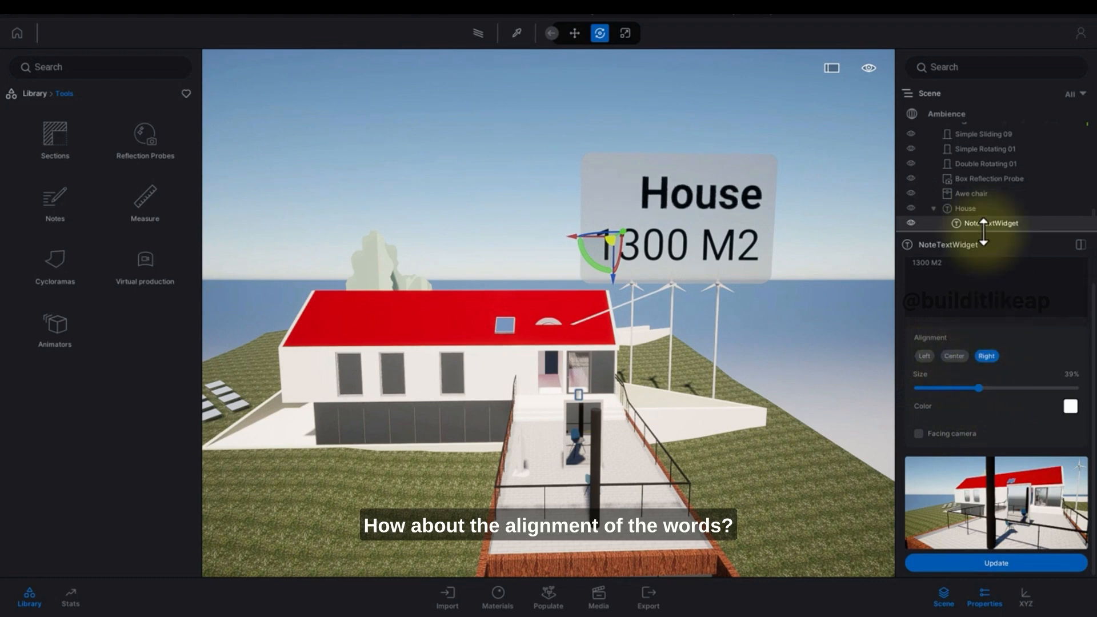
click(929, 356)
click(953, 355)
click(984, 355)
click(924, 356)
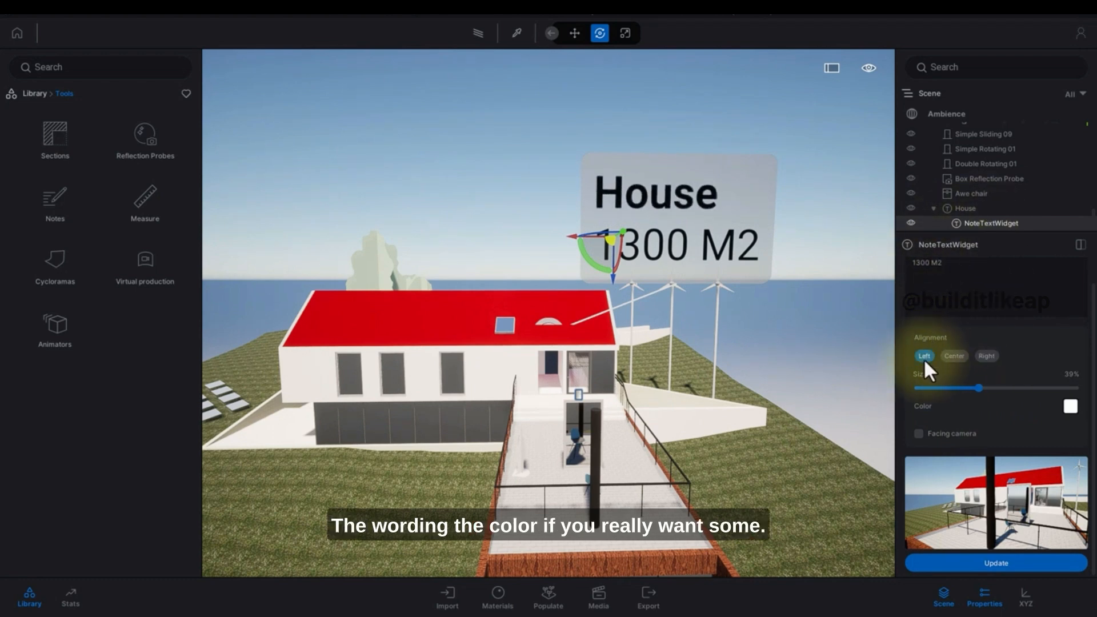
Set the note text widget's color to green, hex 27FF86.
click(1071, 406)
drag(624, 198, 791, 309)
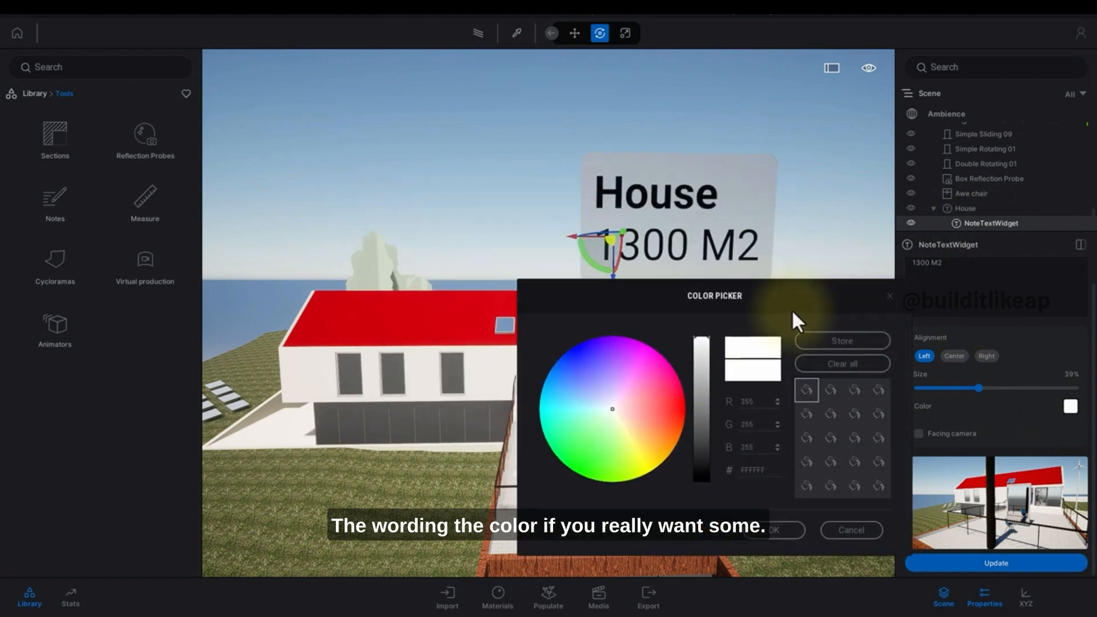
drag(626, 409, 561, 443)
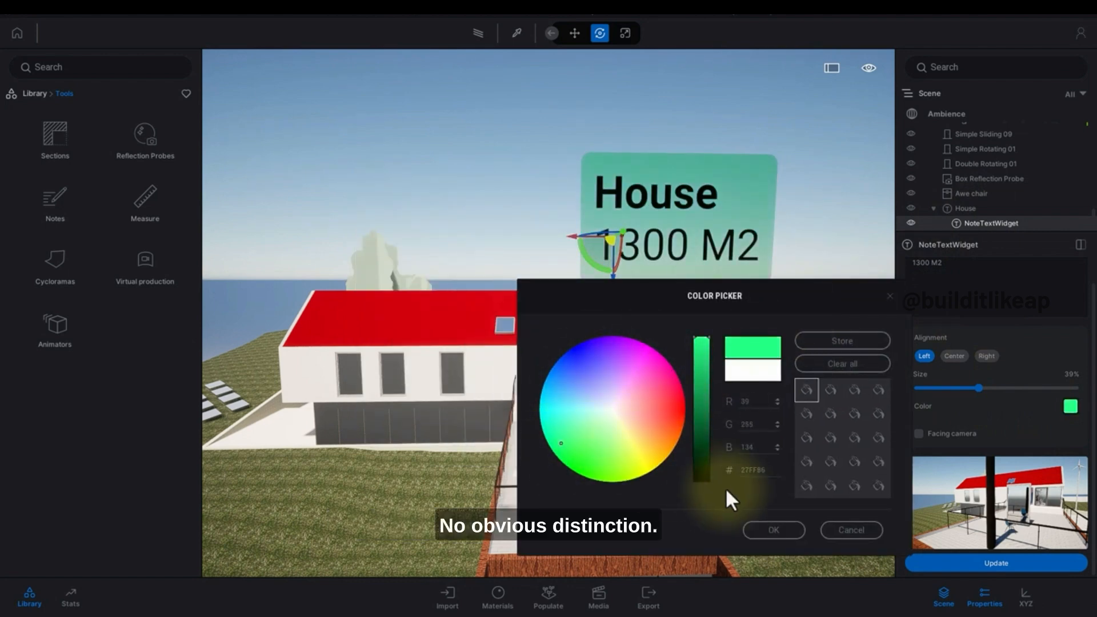
click(758, 531)
click(688, 341)
right_drag(688, 341, 693, 334)
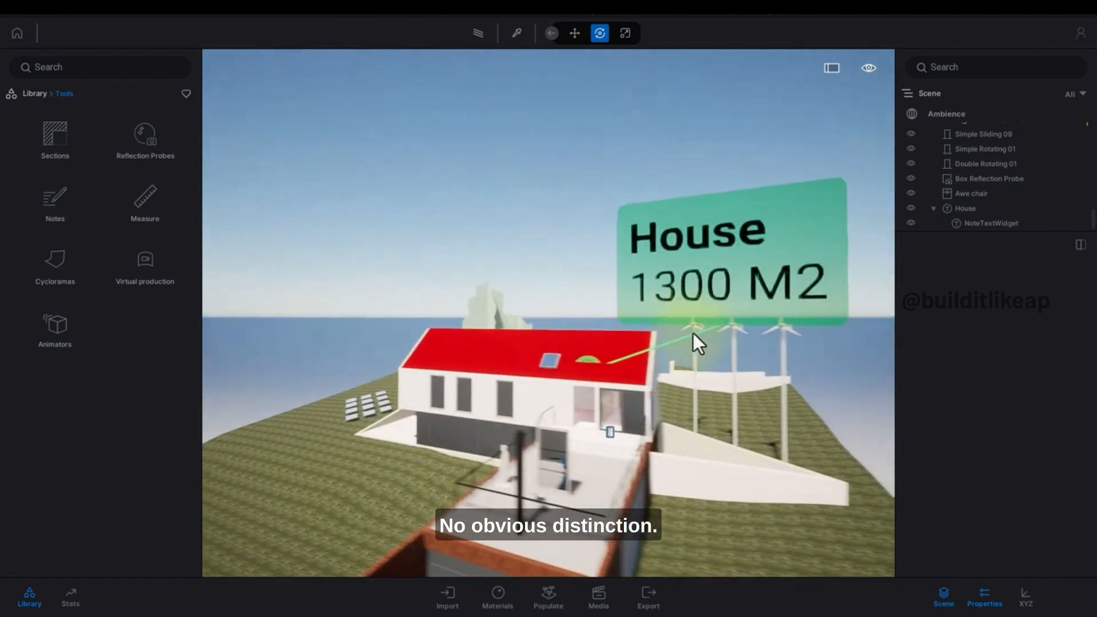
Enable Facing camera for the note text widget.
click(977, 223)
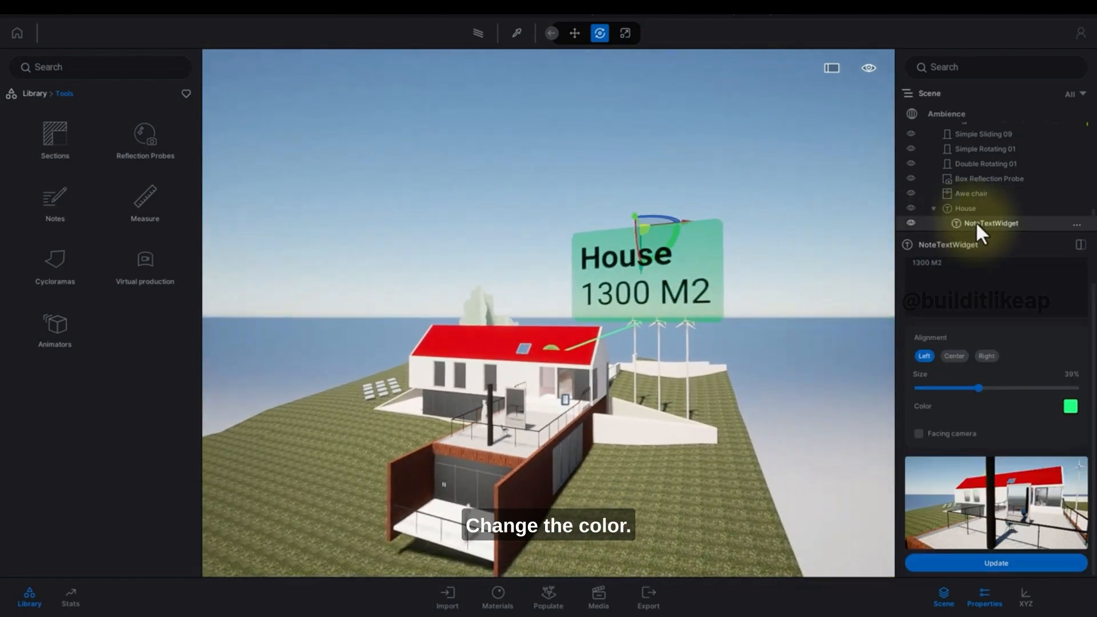
click(918, 433)
right_drag(646, 363, 641, 389)
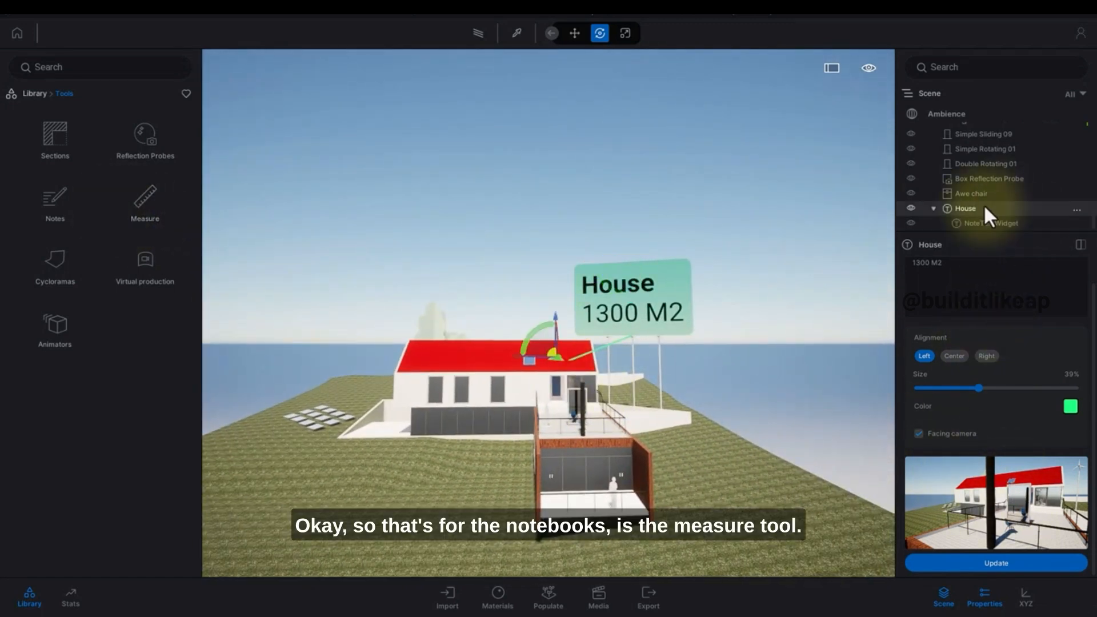
Delete the House note, the Box Reflection Probe and the Awe chair from the scene.
key(Delete)
key(w)
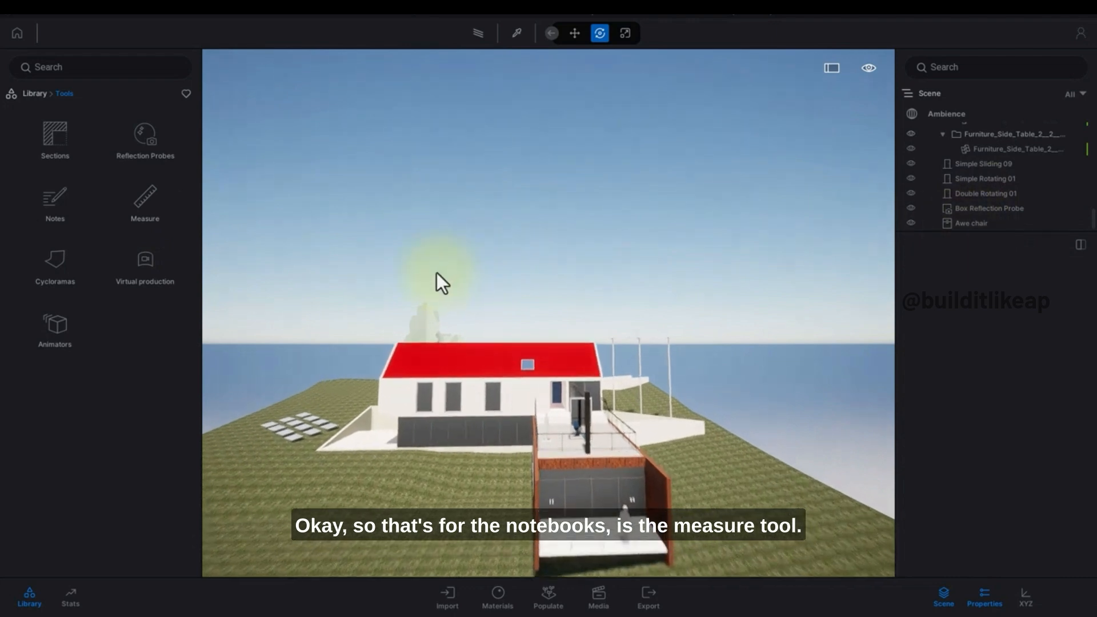
click(1014, 212)
key(Delete)
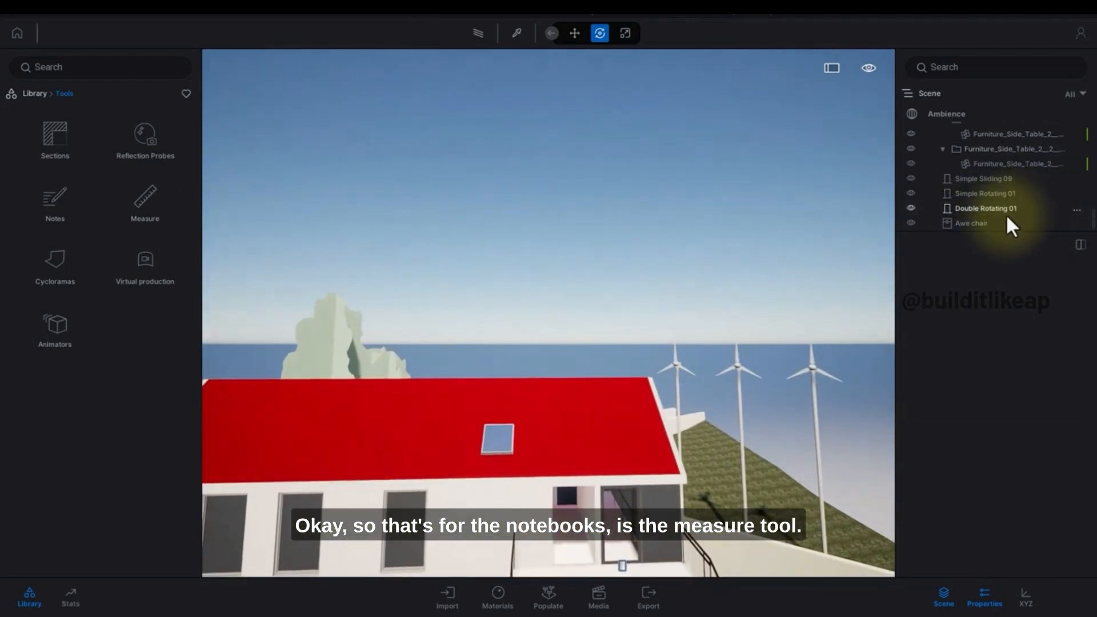
click(999, 226)
key(Delete)
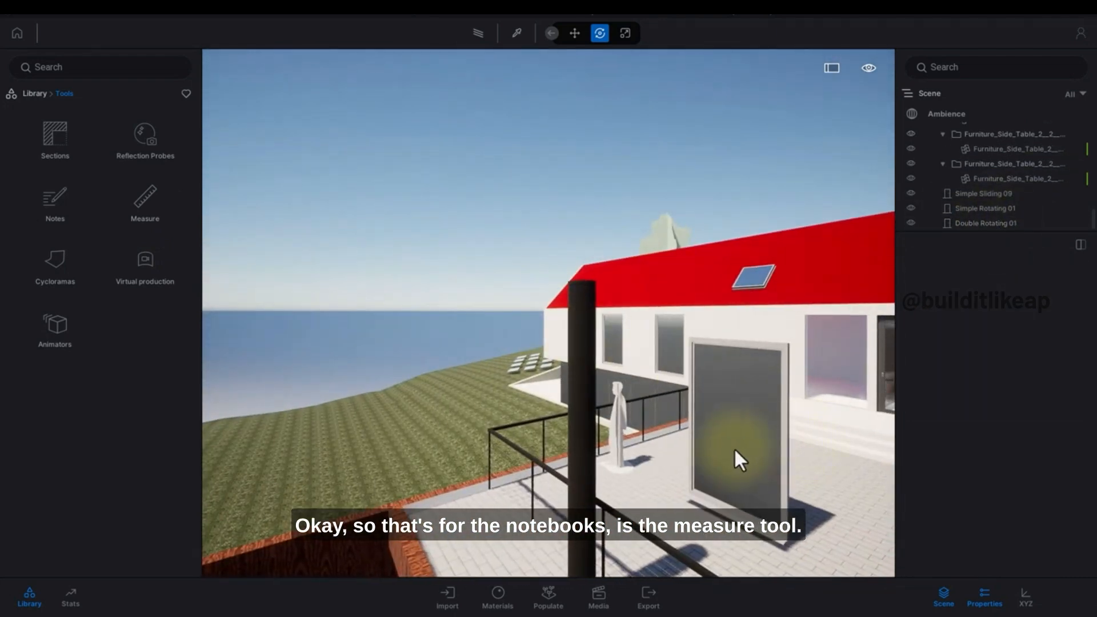
Delete the object selected in front of the terrace.
click(731, 447)
key(Delete)
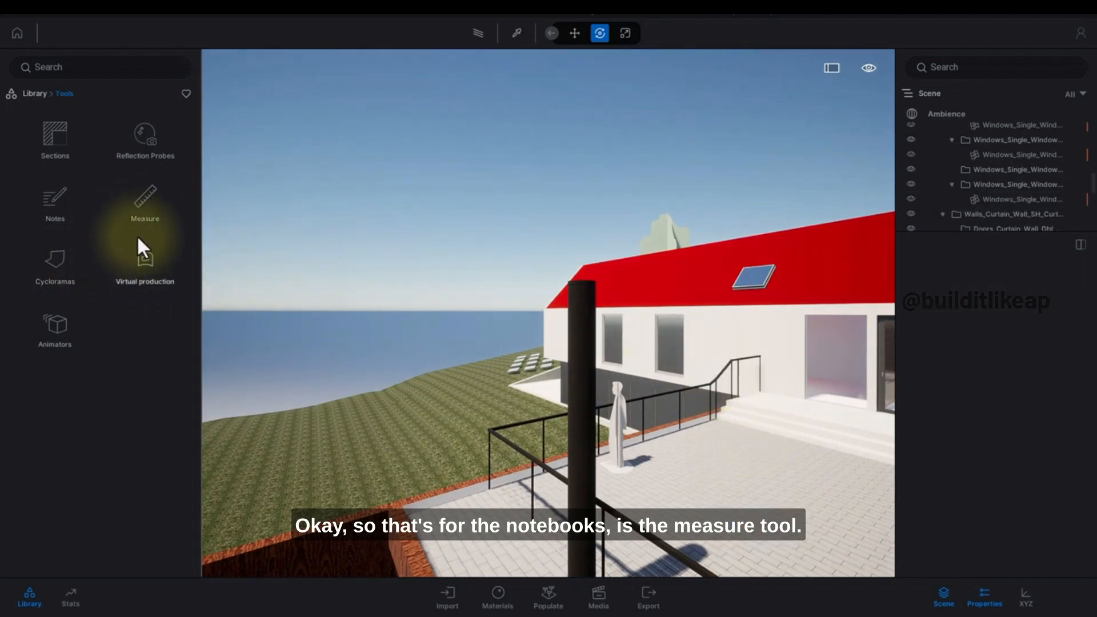
Place a vertical Measure Tool on the living room floor beside the sofa blocks.
click(132, 210)
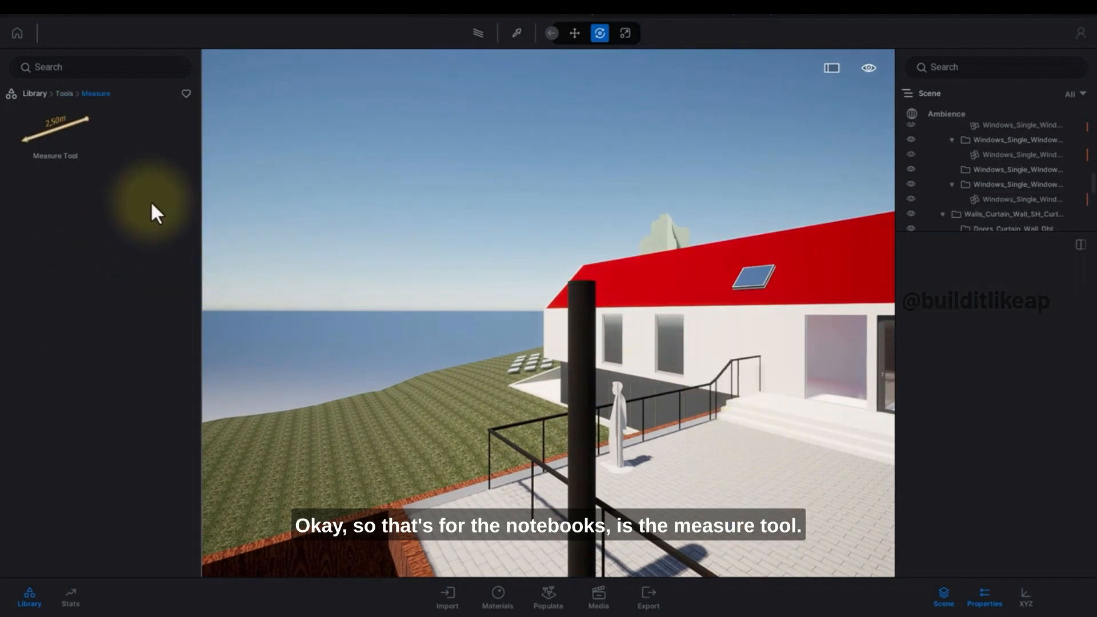
click(61, 142)
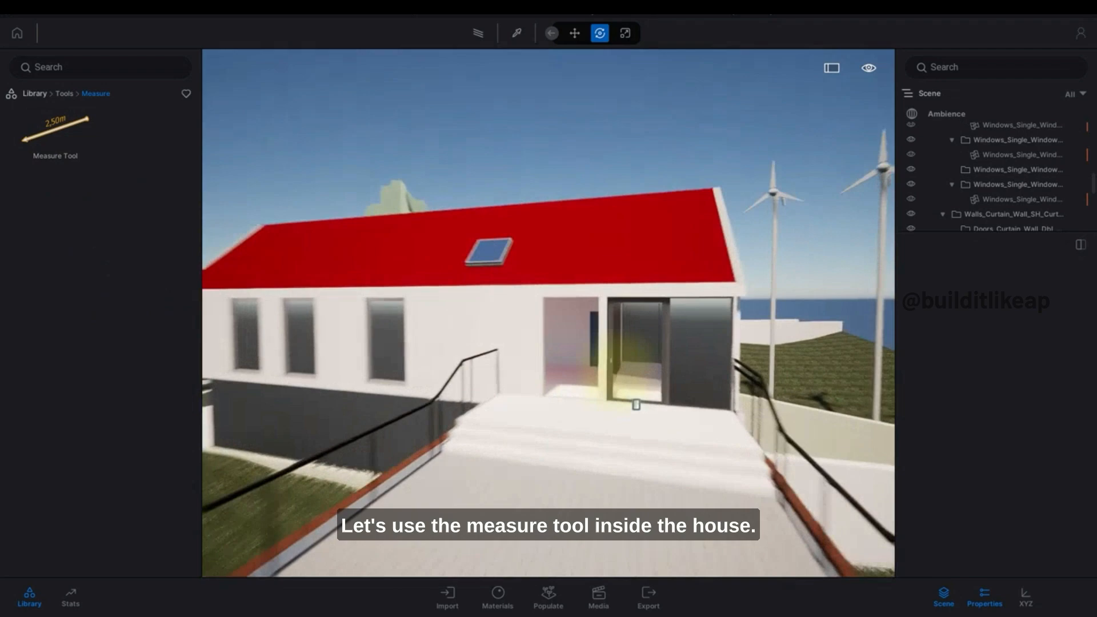
key(w)
mouse_move(621, 367)
right_down()
mouse_move(597, 370)
mouse_move(612, 369)
right_up()
key(s)
key(a)
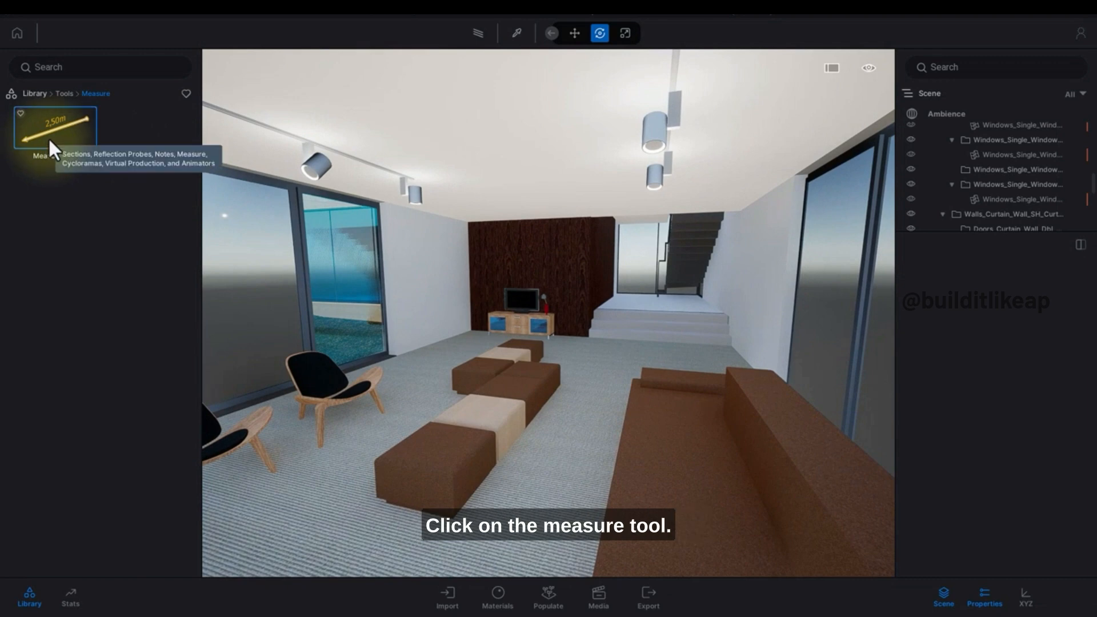
drag(48, 137, 571, 454)
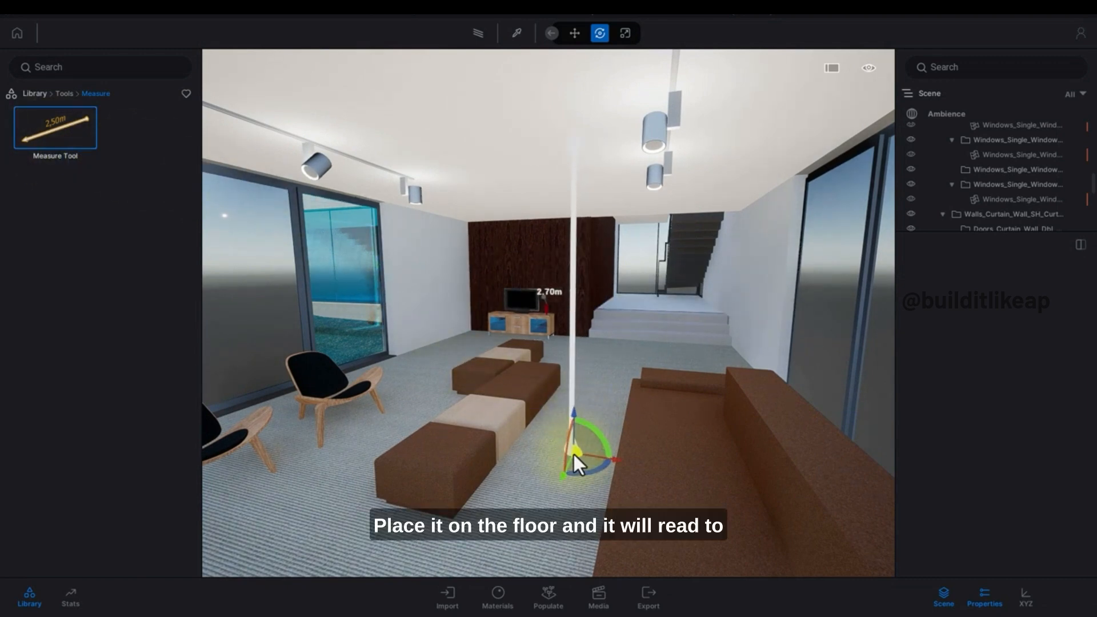
right_drag(574, 454, 571, 451)
Reposition the Measure Tool on the floor directly below a ceiling light.
key(a)
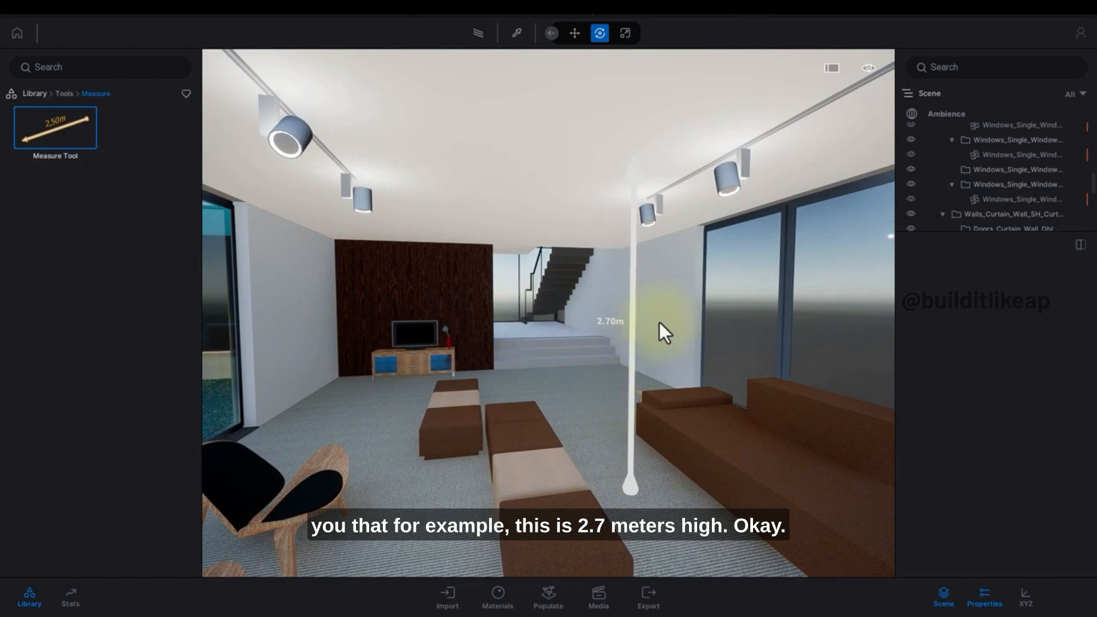
right_drag(603, 347, 596, 383)
key(w)
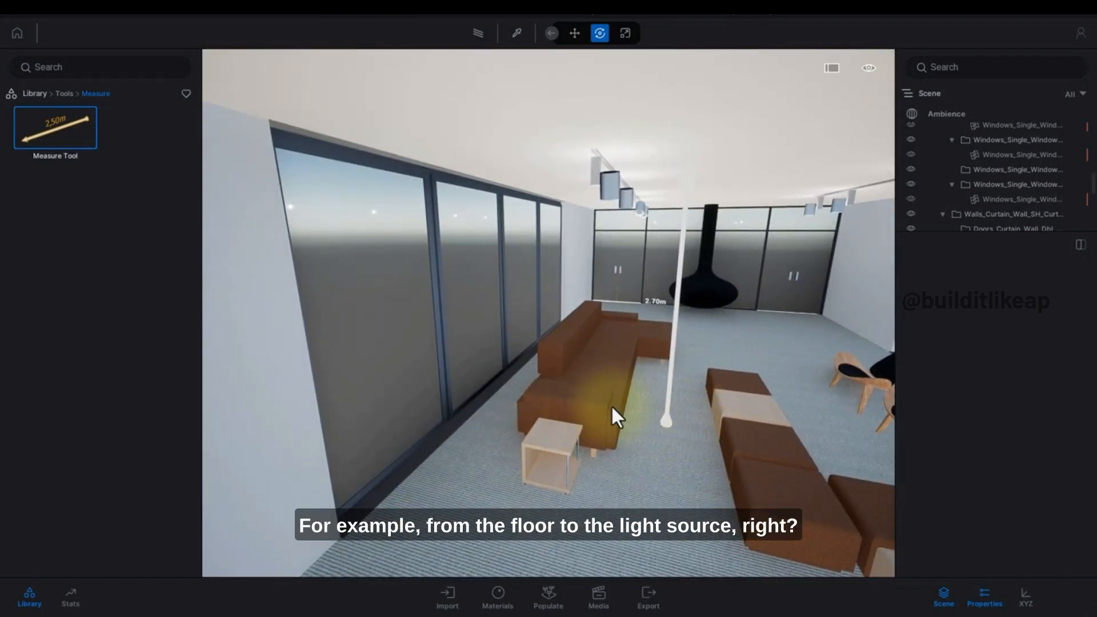
right_drag(777, 254, 630, 250)
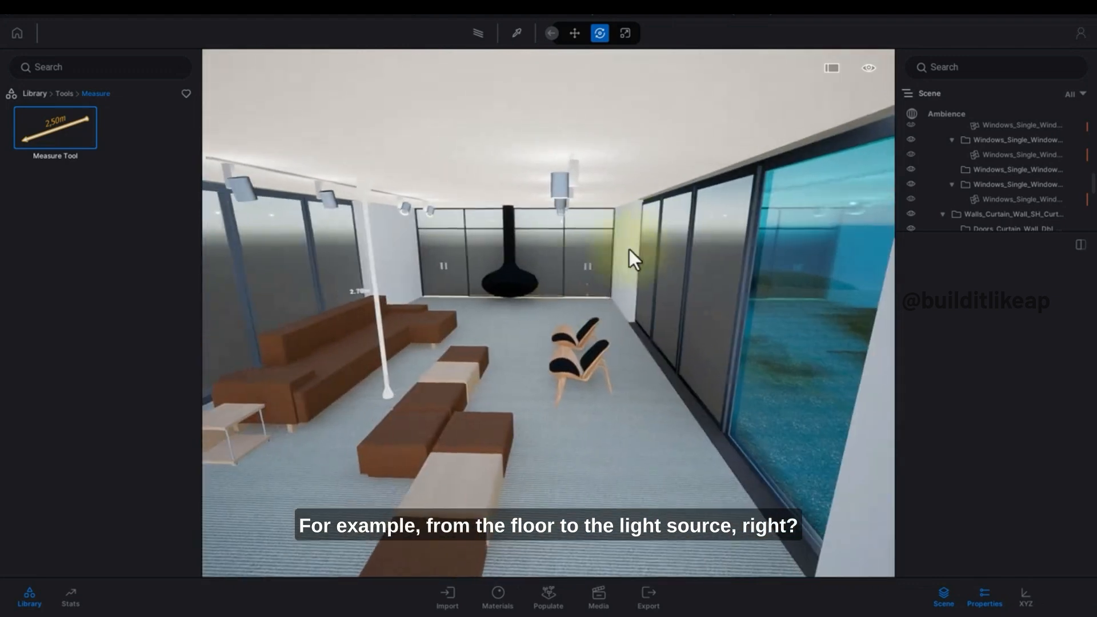
click(379, 323)
drag(441, 398, 605, 413)
right_drag(604, 413, 384, 386)
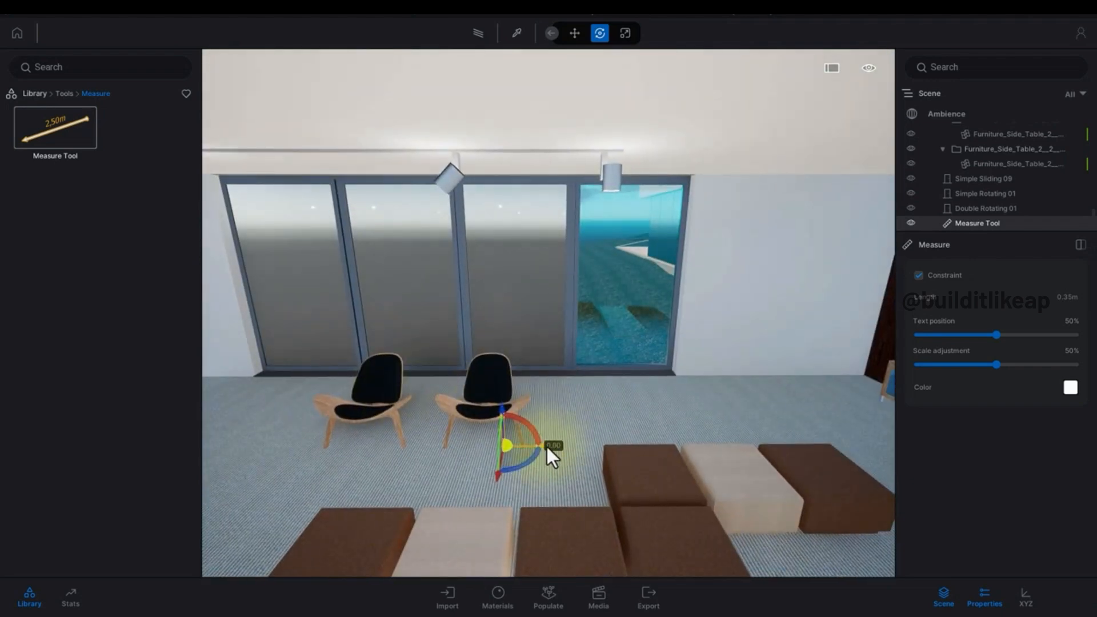
drag(547, 447, 642, 443)
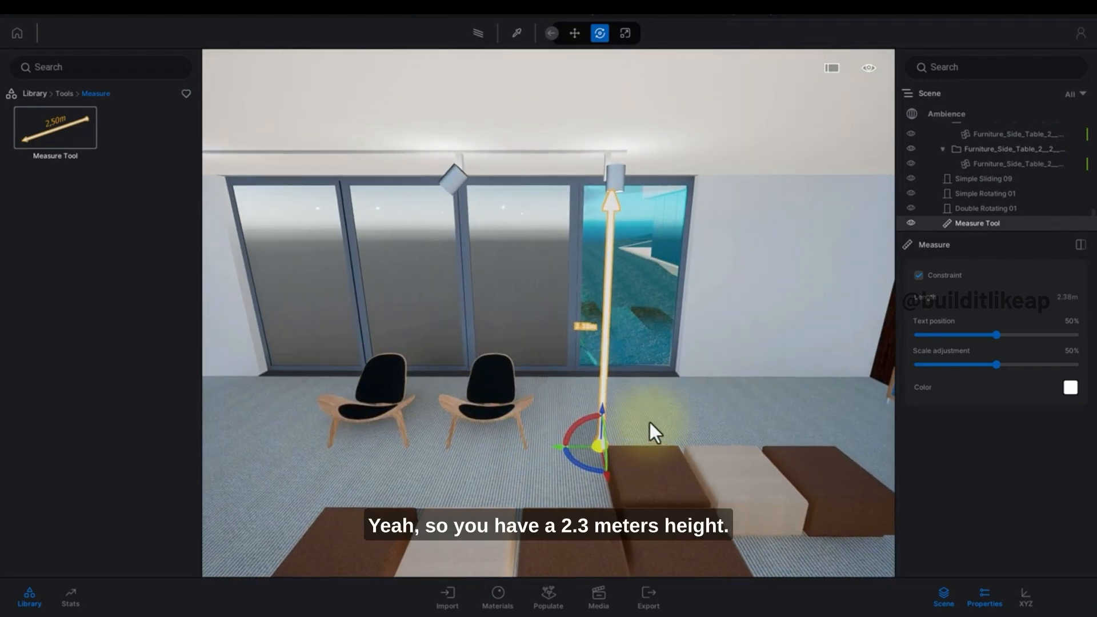
key(Escape)
Place a second Measure Tool horizontally across the living room's width in front of the fireplace.
right_drag(657, 417, 374, 359)
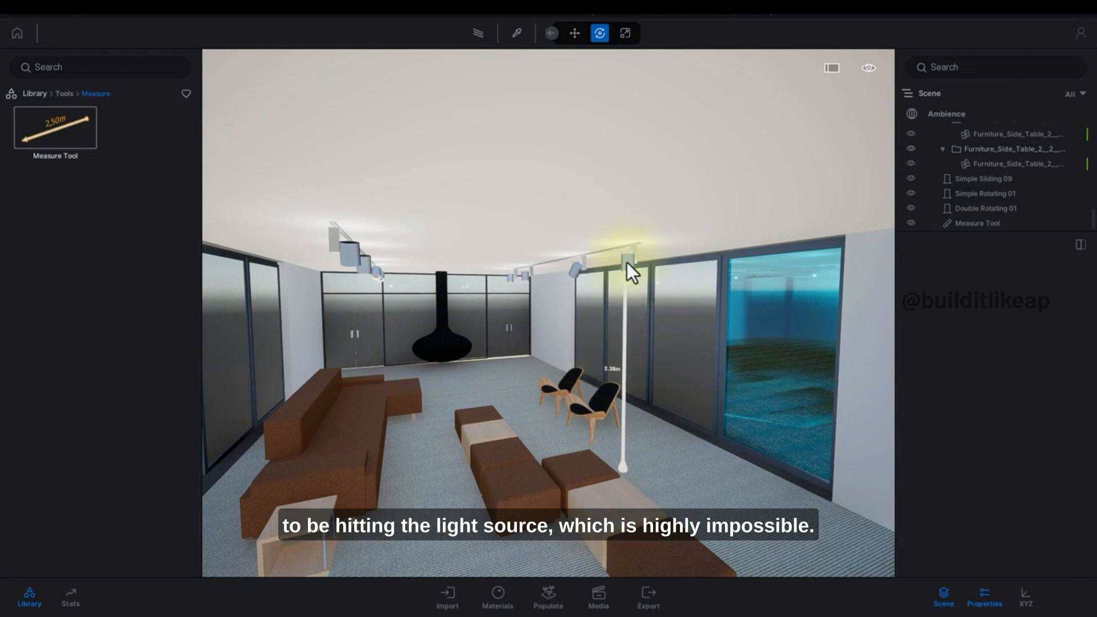
right_drag(495, 386, 479, 366)
key(w)
key(w)
key(w)
key(w)
right_drag(634, 362, 643, 339)
key(w)
key(w)
key(s)
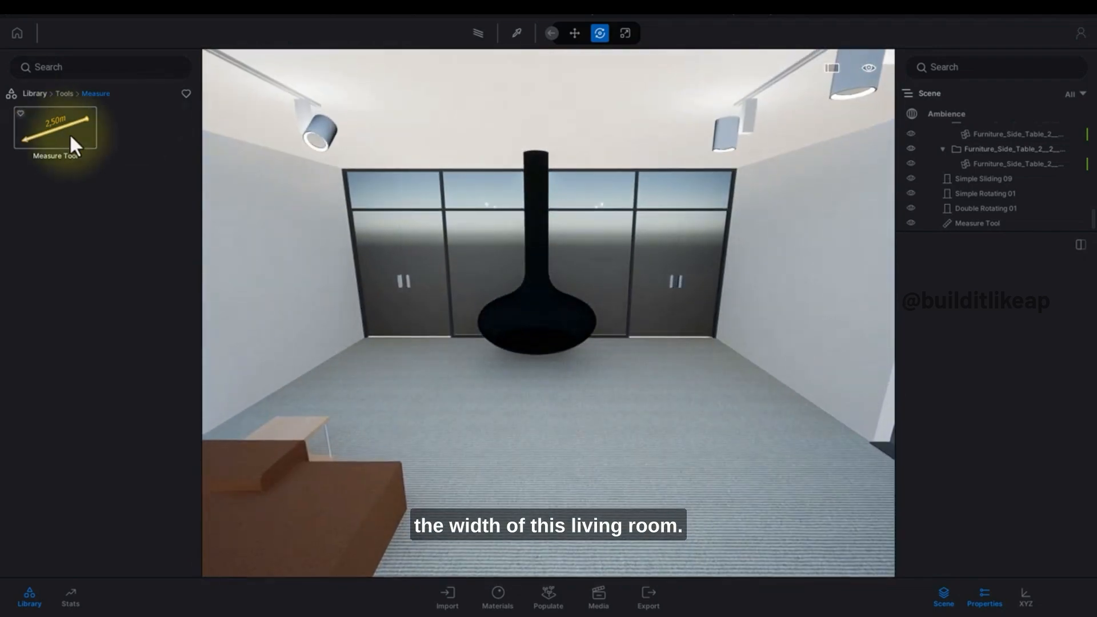
drag(70, 137, 804, 376)
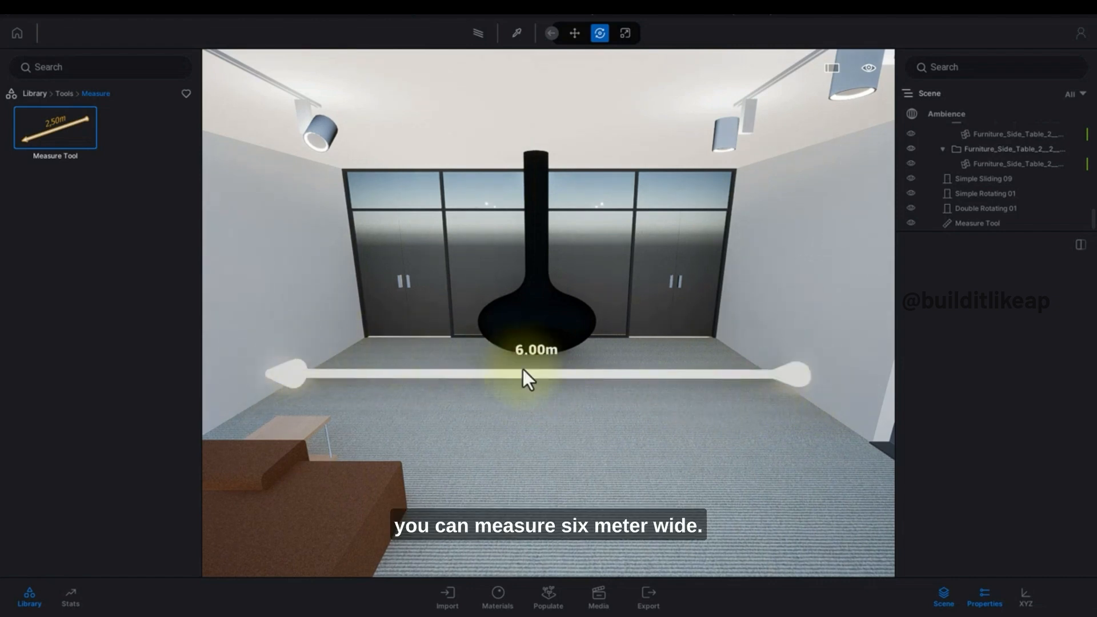
Place an L Curve cyclorama on the grass beyond the house.
click(67, 93)
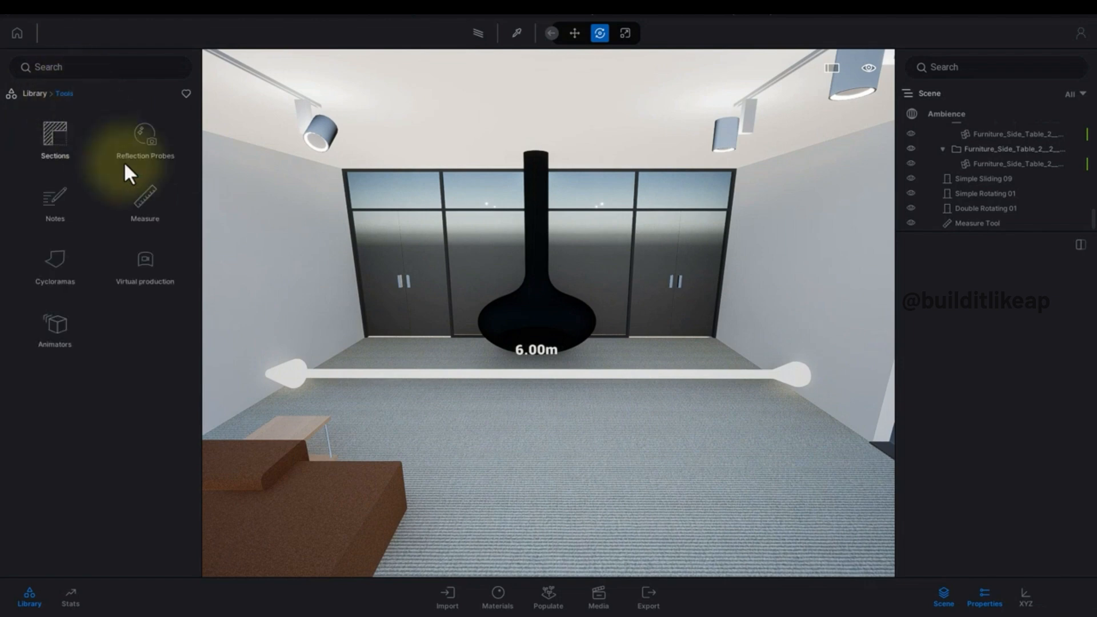
click(60, 256)
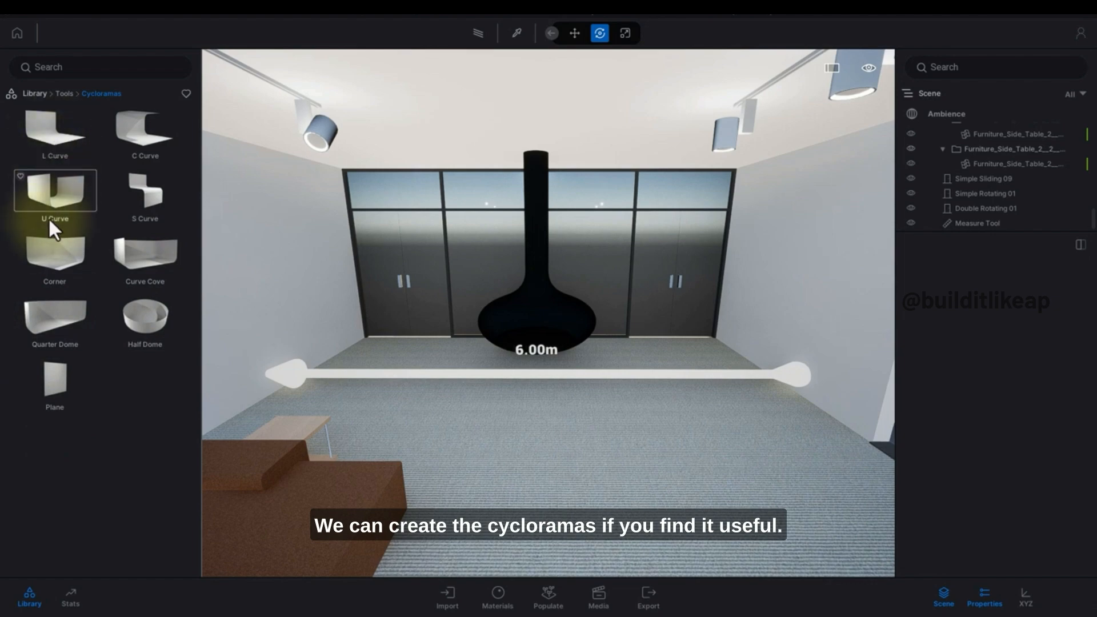
drag(43, 125, 596, 483)
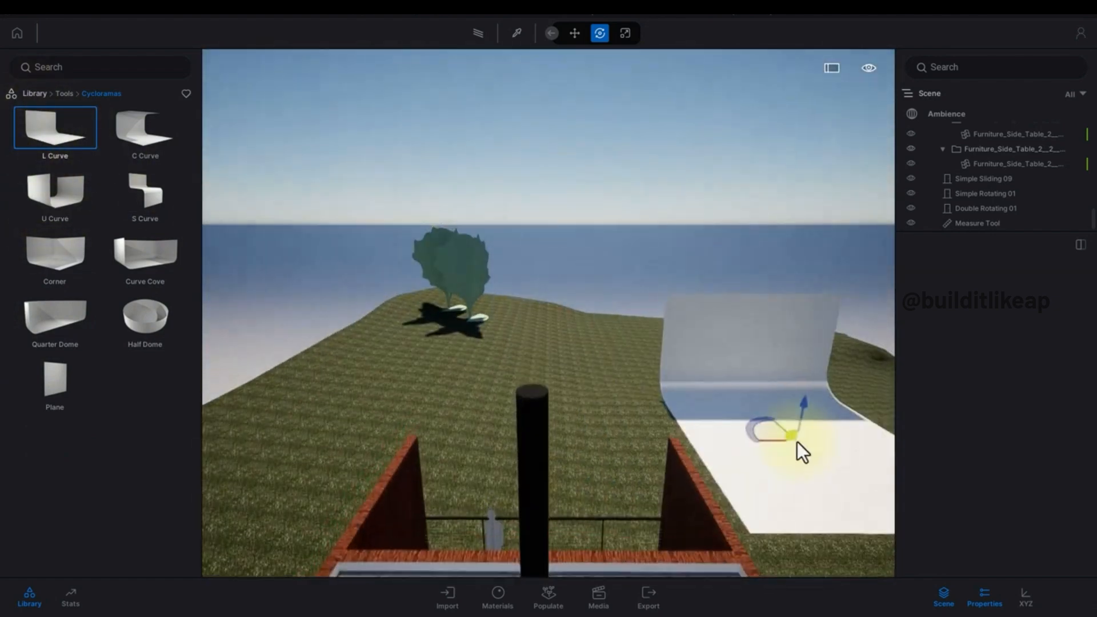
middle_drag(797, 441, 592, 392)
scroll(728, 436, up, 2)
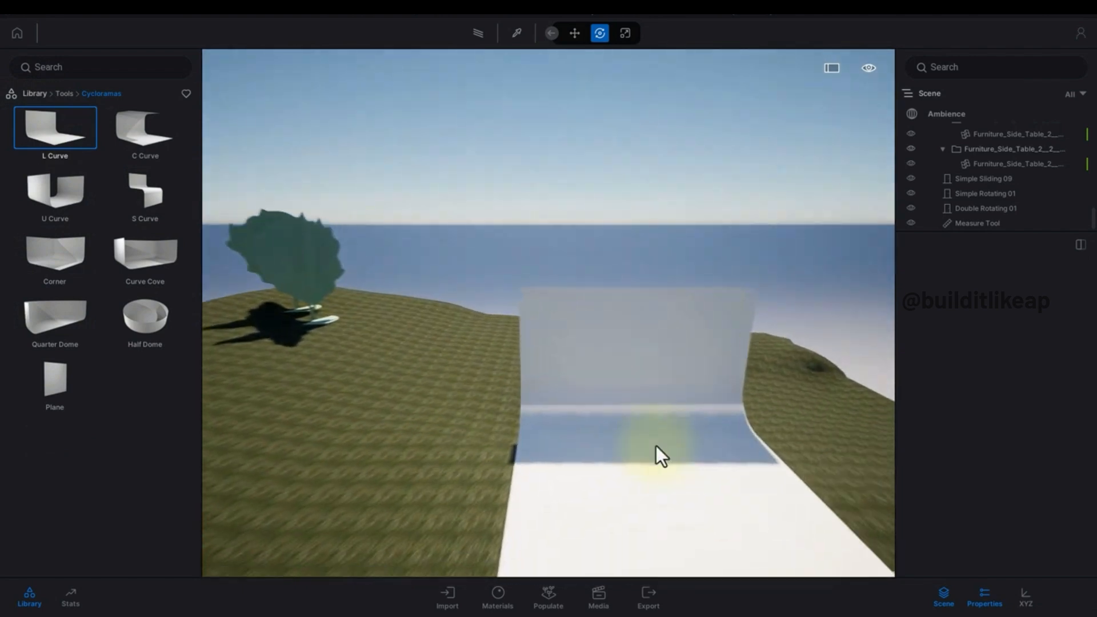
scroll(656, 446, up, 2)
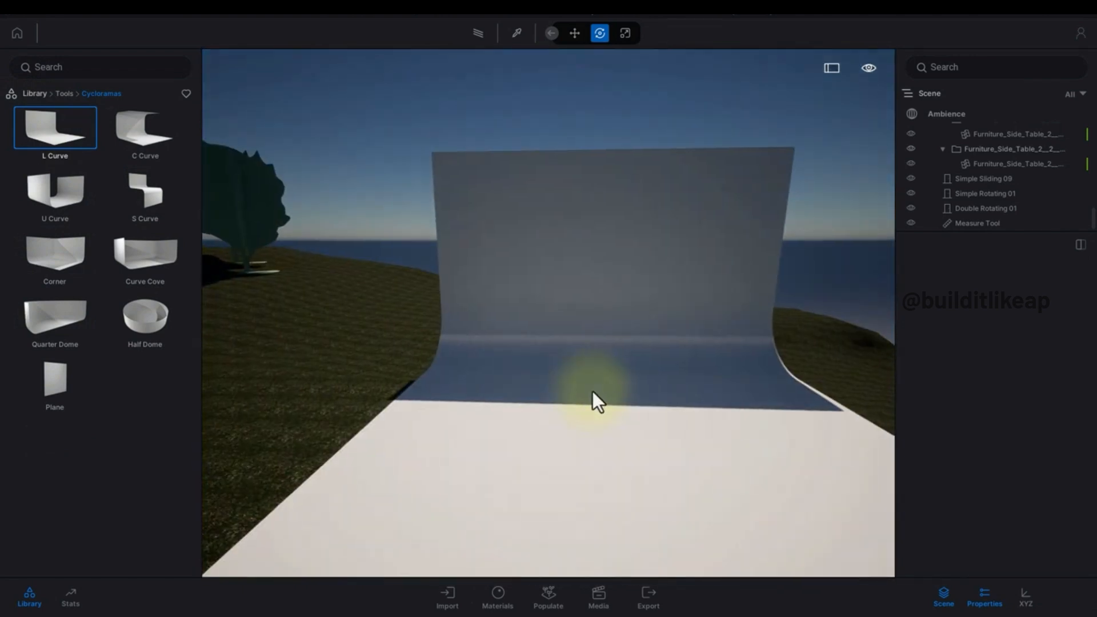
Add a Sedan 01 car from the Vehicles > Cars library onto the cyclorama floor.
click(34, 94)
click(54, 162)
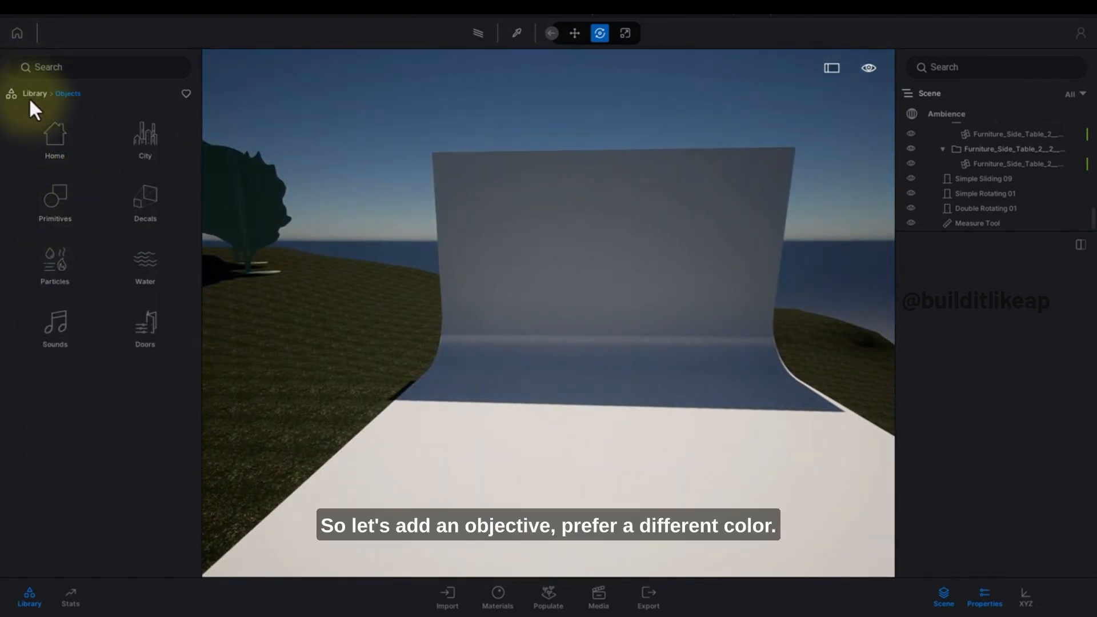
click(30, 95)
click(56, 208)
click(33, 95)
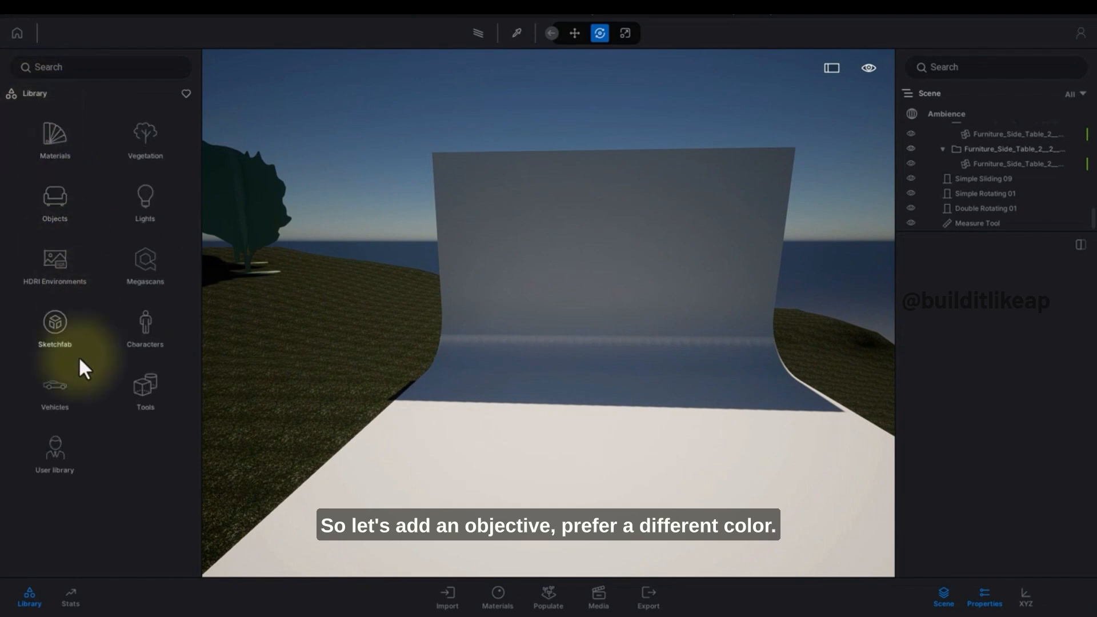
click(56, 396)
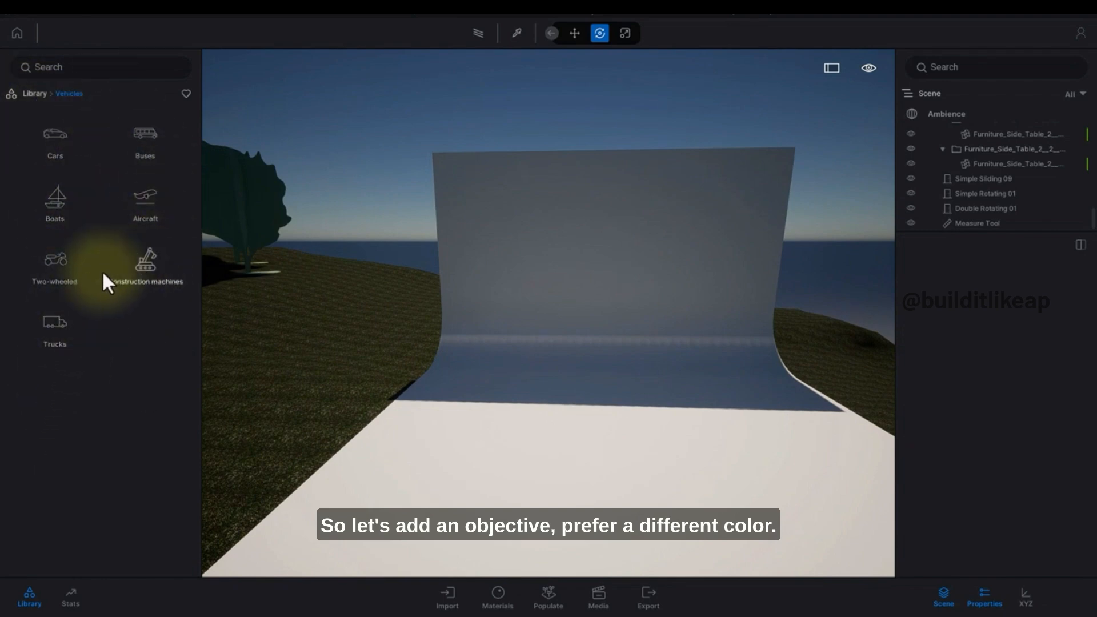
click(51, 136)
mouse_move(135, 143)
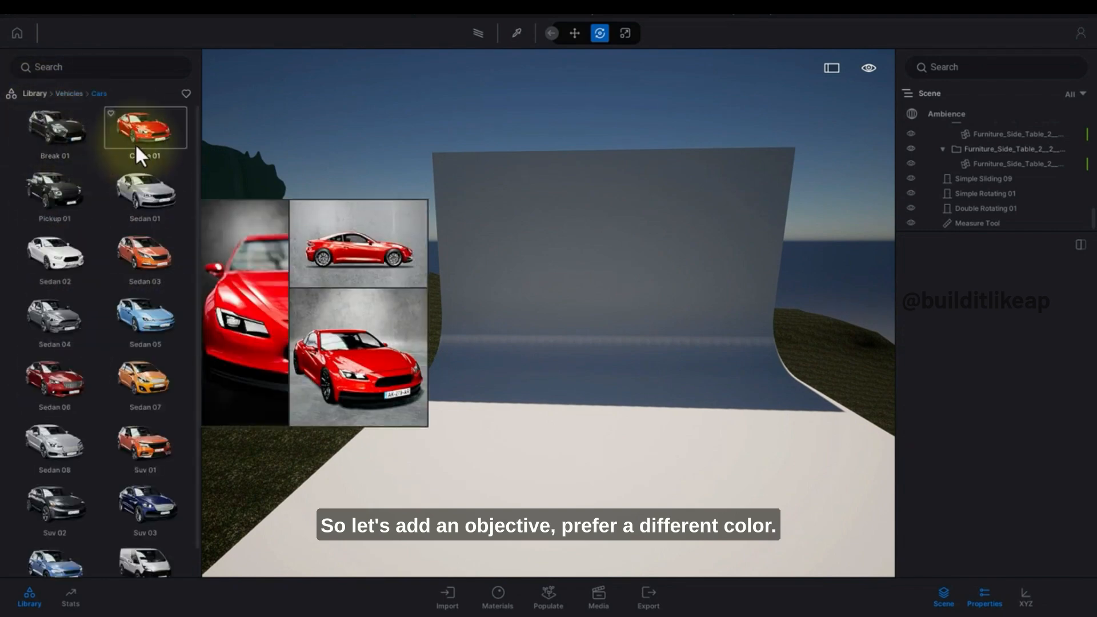
drag(148, 193, 688, 413)
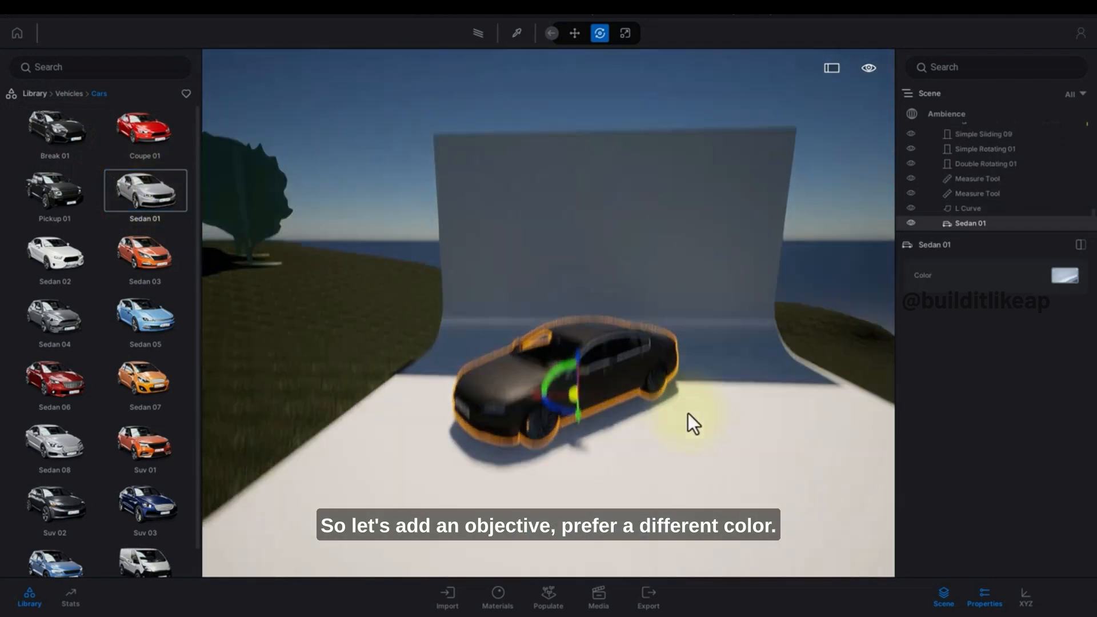
Adjust the sedan's placement on the cyclorama floor.
right_drag(688, 413, 655, 427)
drag(615, 442, 633, 467)
right_drag(686, 443, 598, 496)
click(680, 451)
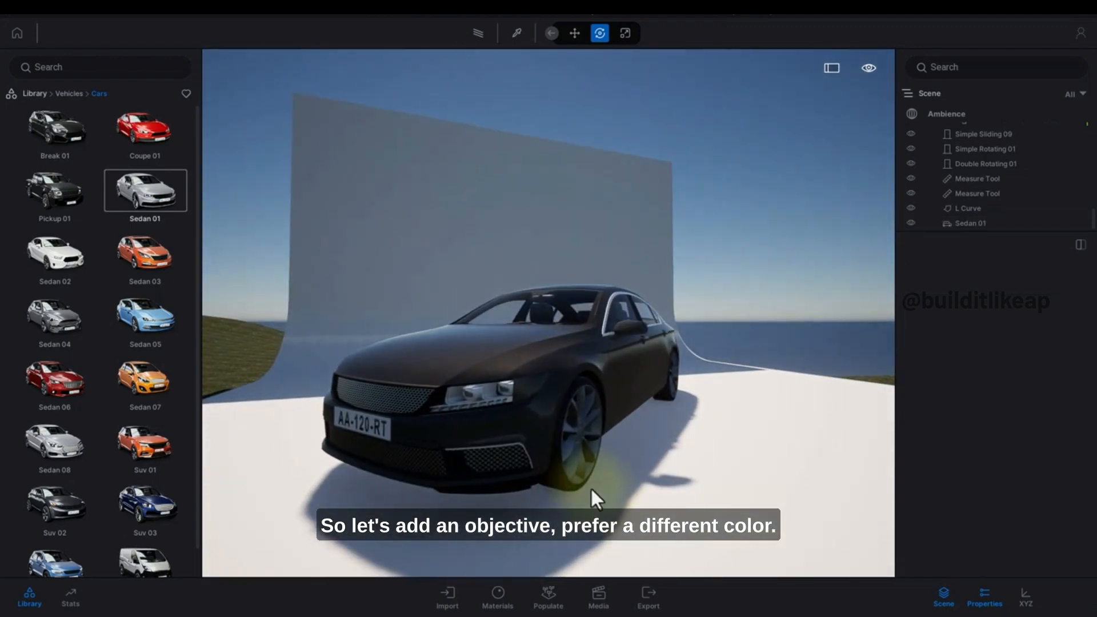
right_drag(399, 272, 278, 232)
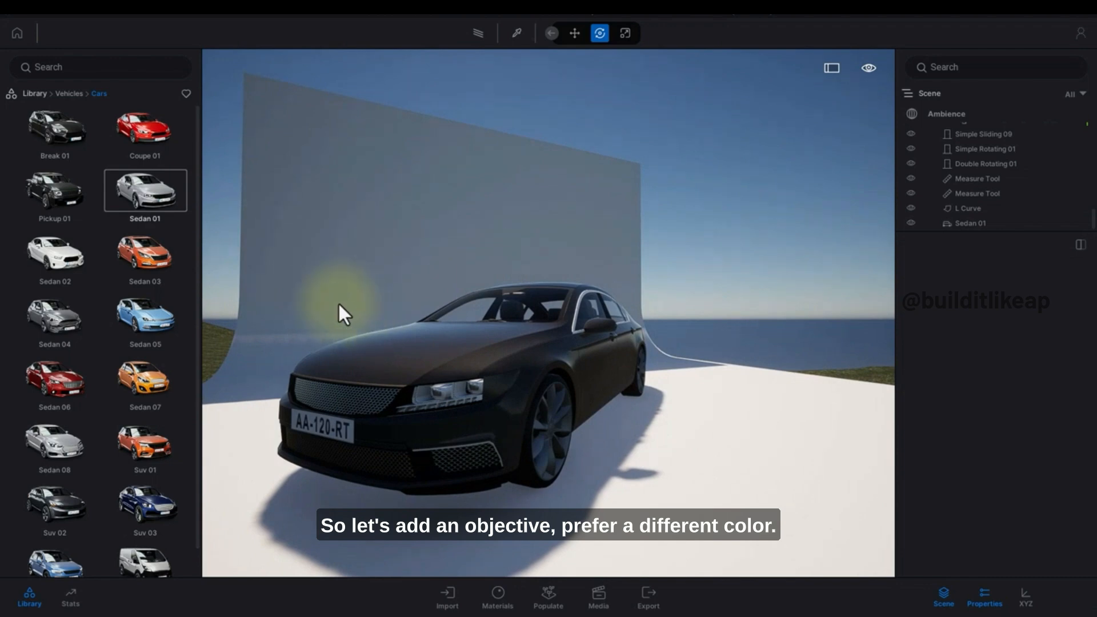
Pick the cyclorama's material and set its color to dark red, hex 580725.
key(t)
click(402, 275)
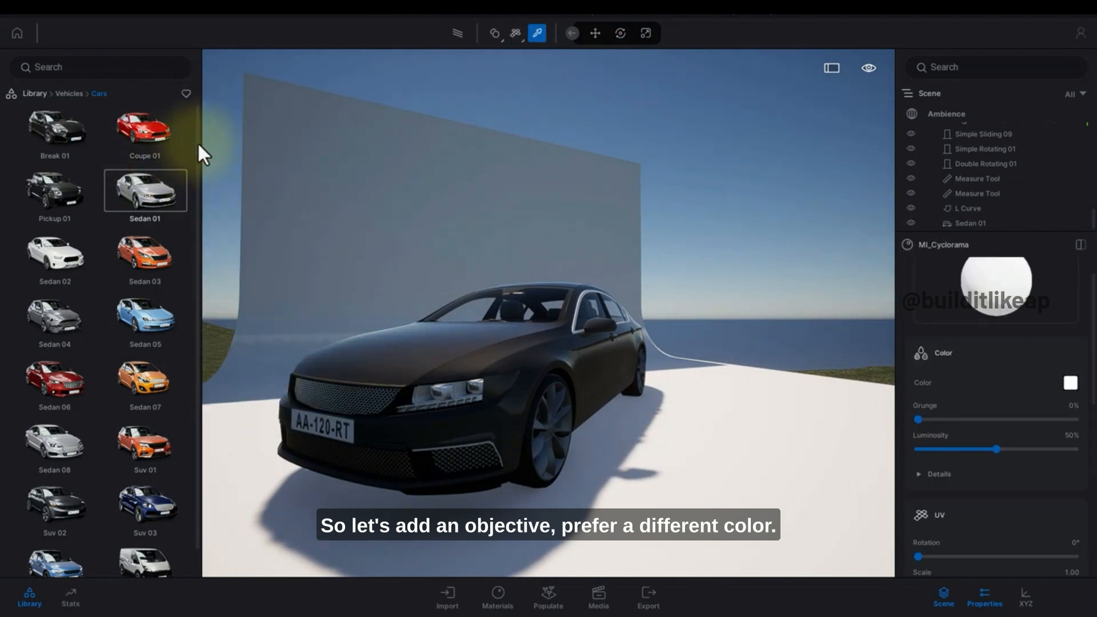
click(35, 93)
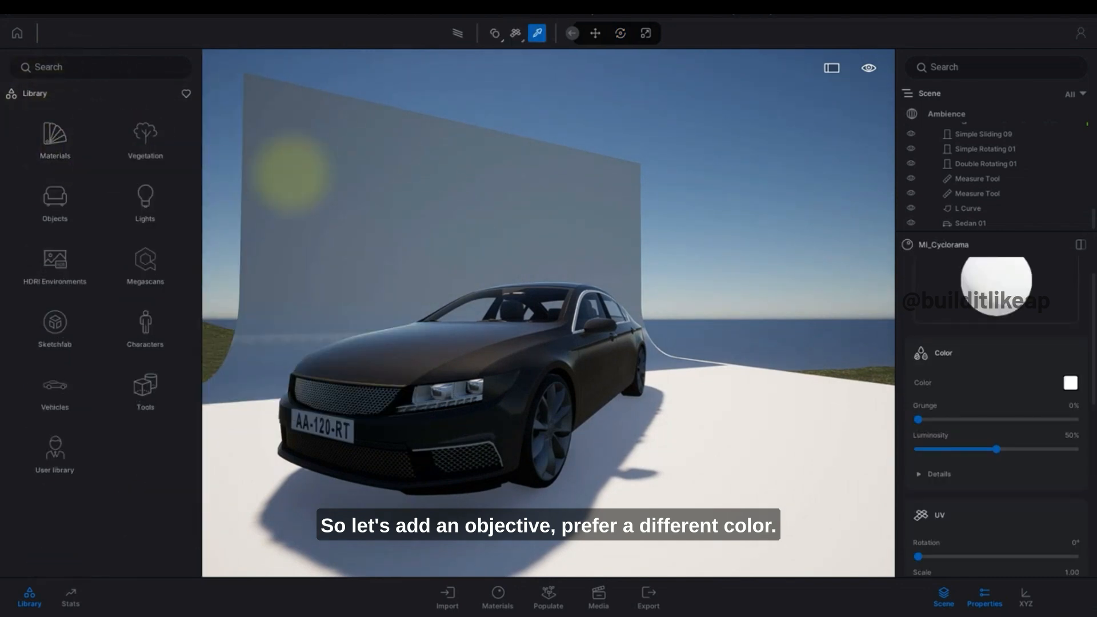
click(1071, 383)
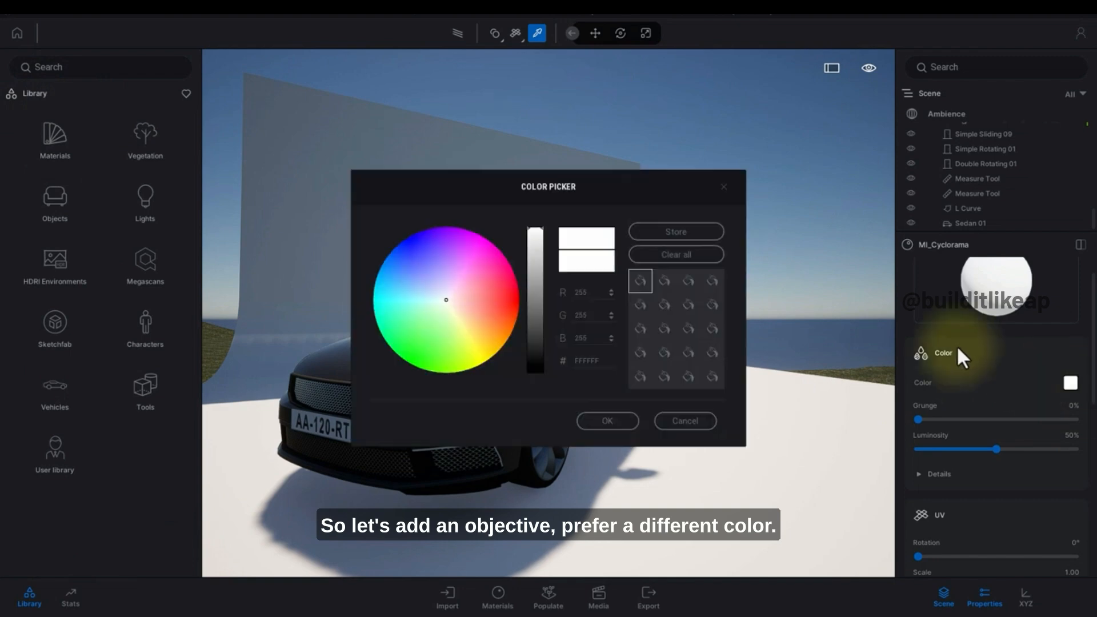
drag(534, 268, 531, 322)
click(505, 277)
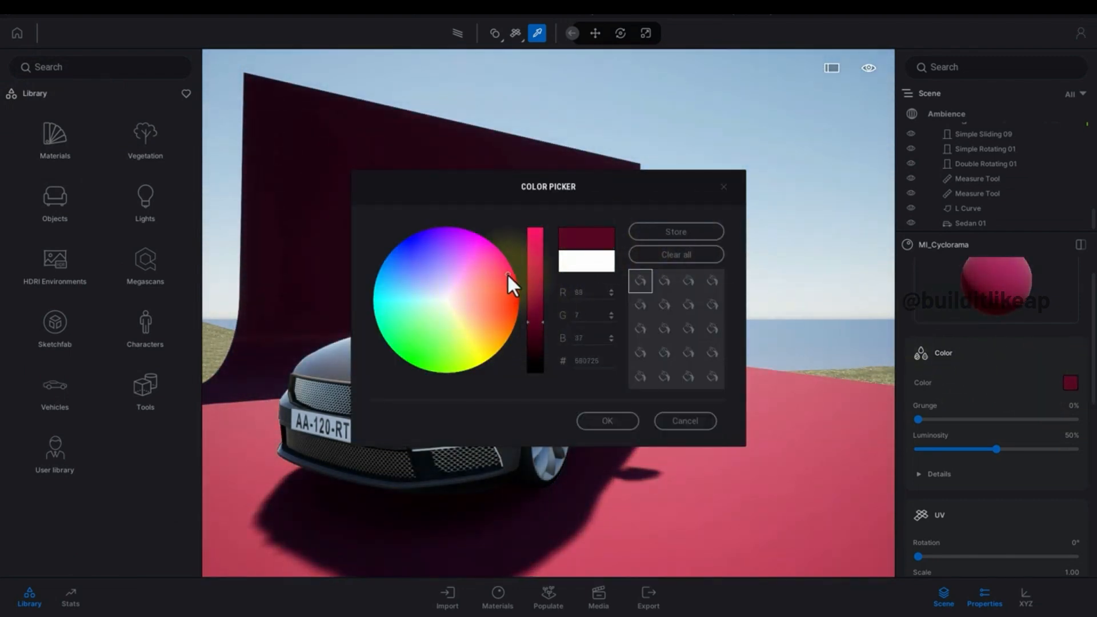
click(622, 422)
Toggle visibility of the Starting Ground, Starting Landscape and house model layers in the scene graph.
shift+middle_drag(600, 311, 503, 343)
scroll(602, 312, down, 2)
scroll(579, 267, down, 4)
key(Escape)
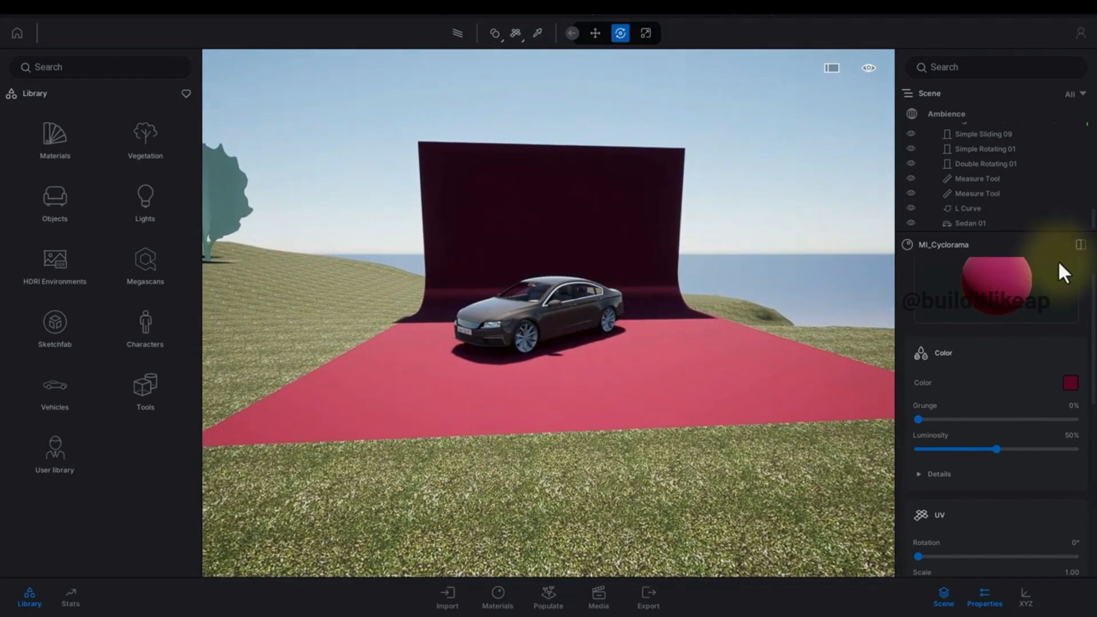
scroll(1089, 225, up, 5)
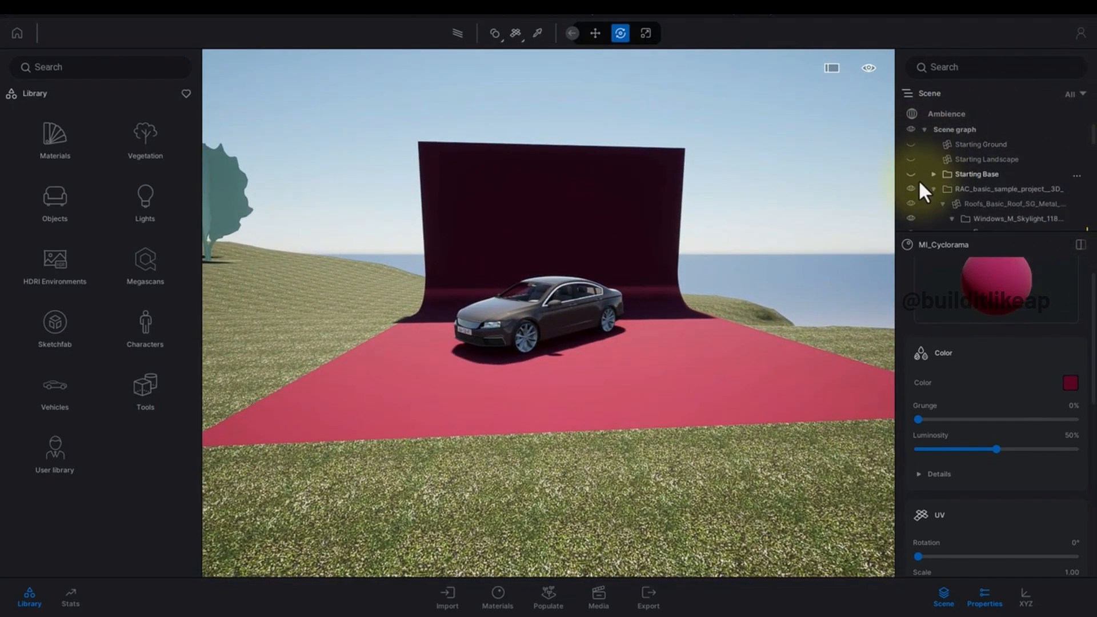
click(911, 159)
click(910, 144)
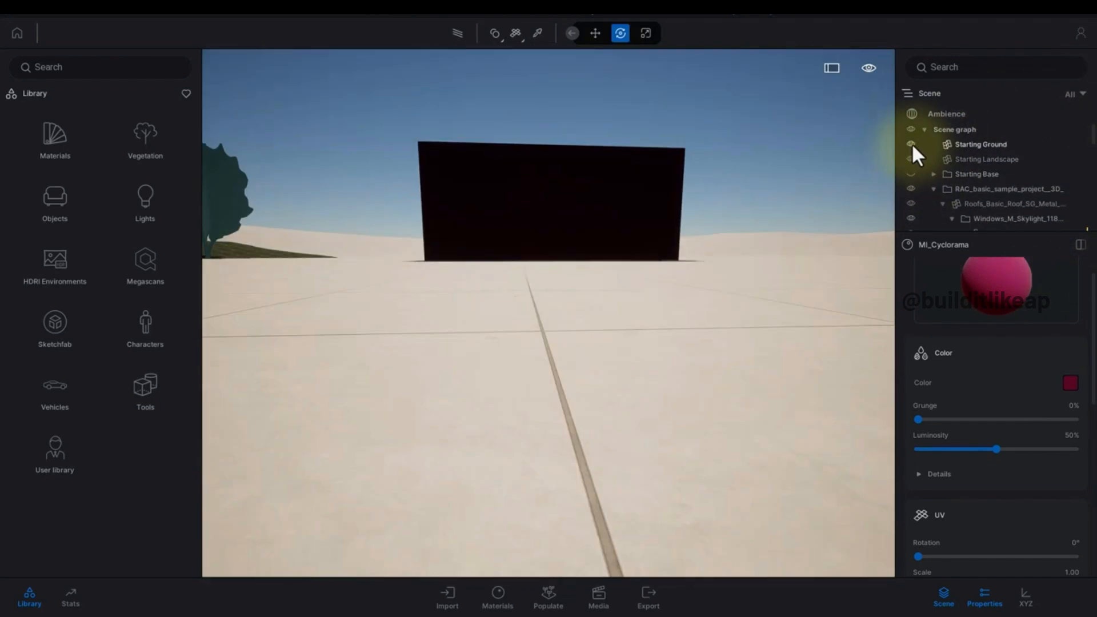
click(911, 187)
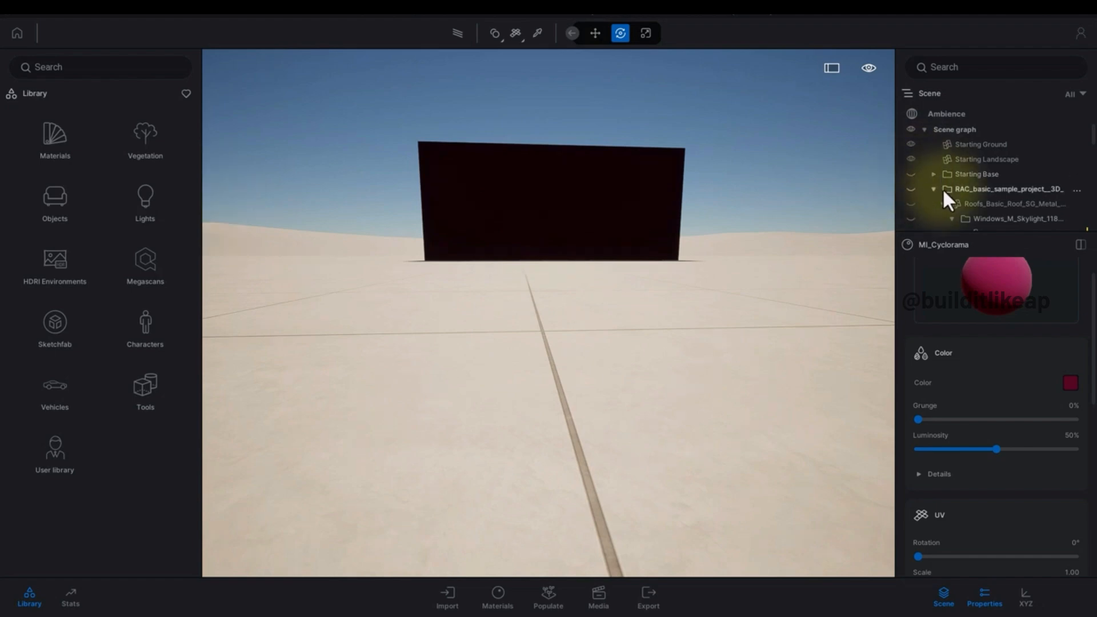
click(934, 189)
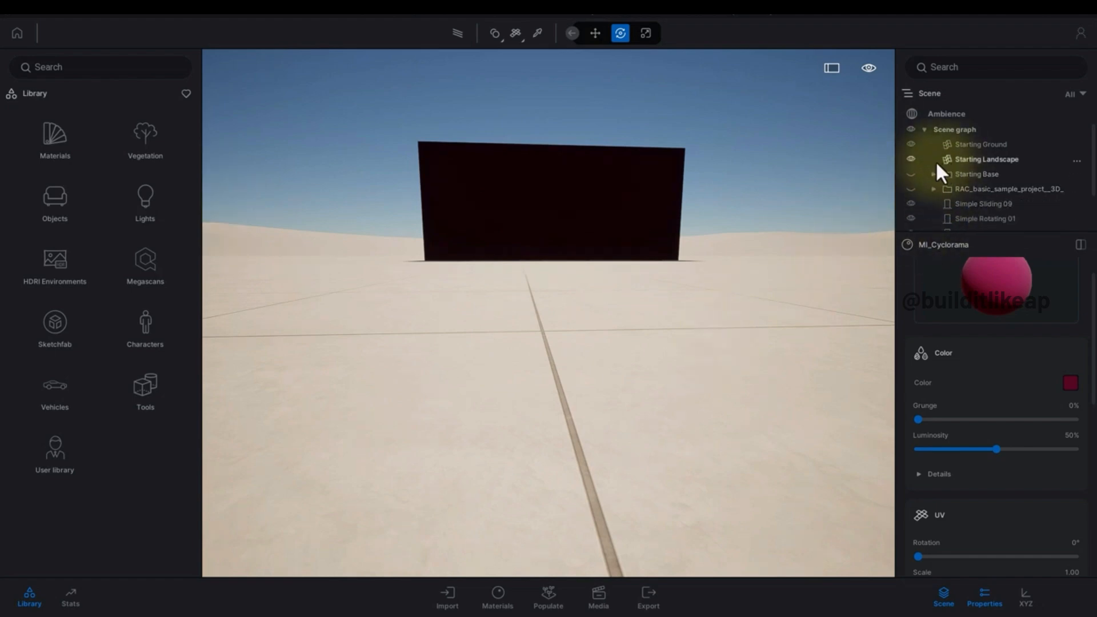
click(910, 143)
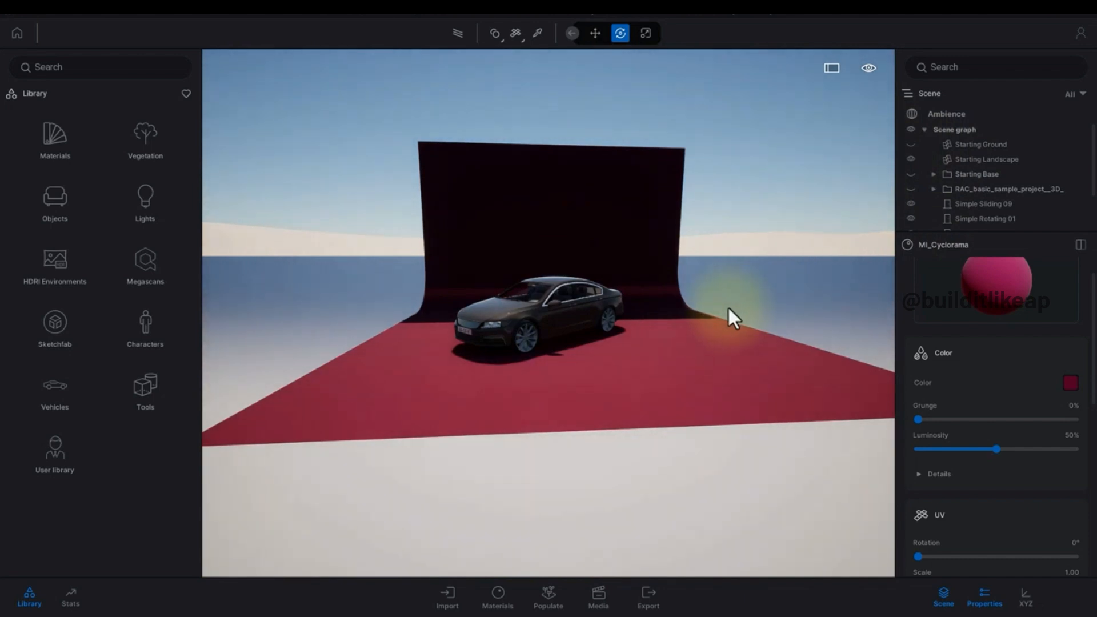
click(911, 144)
Select the L Curve and Sedan 01 together and move them upward.
drag(1089, 180, 1092, 238)
click(984, 210)
ctrl+click(978, 223)
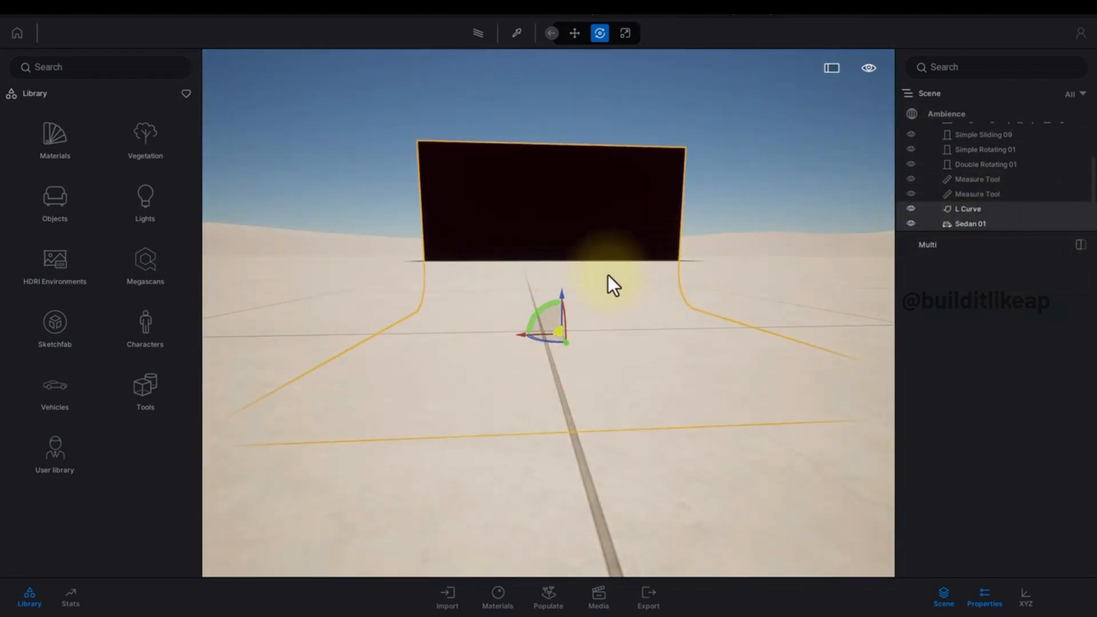
drag(560, 300, 615, 219)
key(Escape)
middle_drag(615, 219, 614, 304)
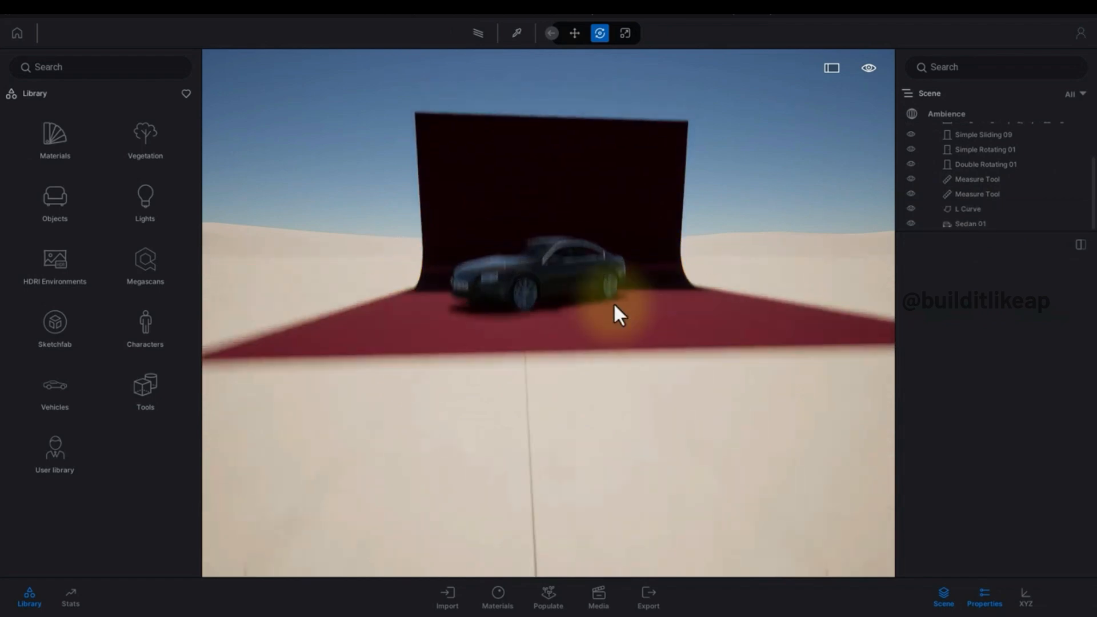
Rotate the sun by setting the Ambience environment's Sun - North offset to about 166°.
drag(615, 305, 522, 404)
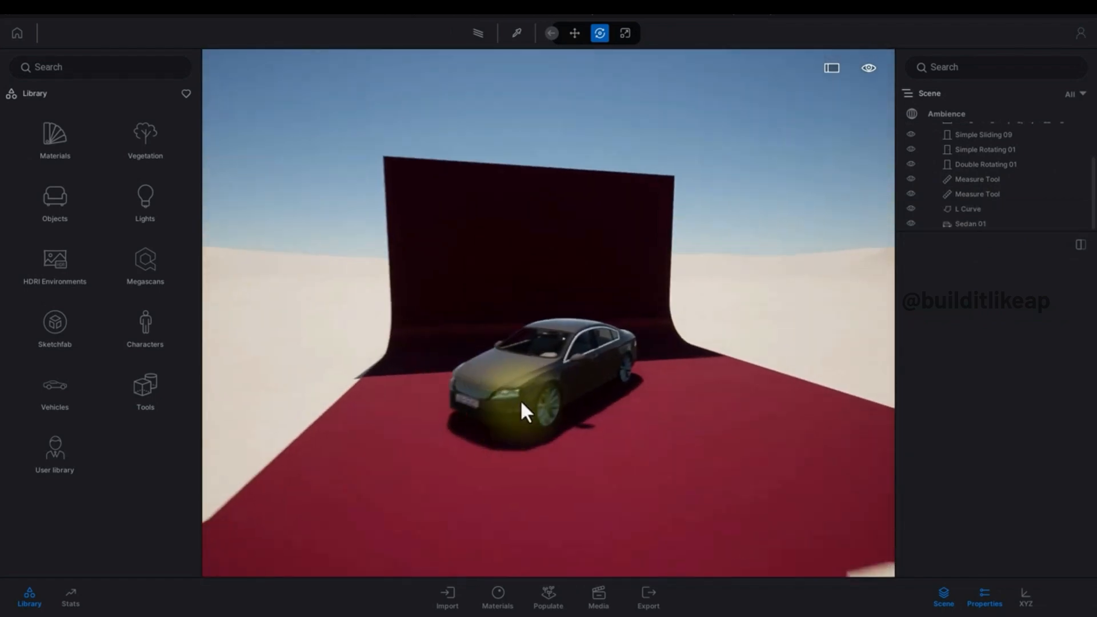
click(980, 594)
click(948, 114)
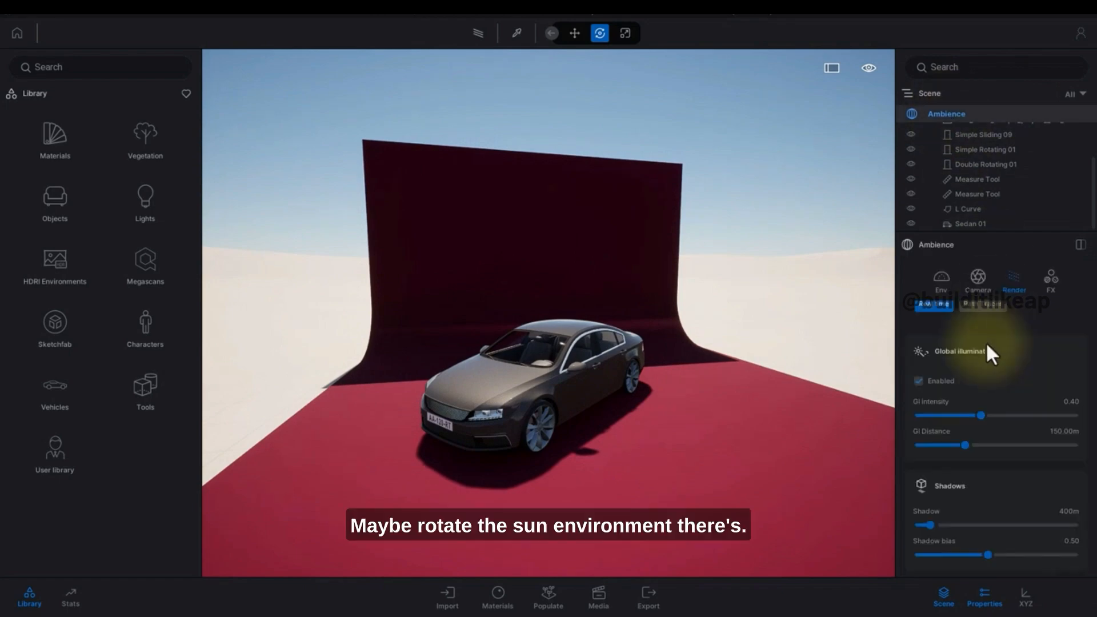
click(939, 287)
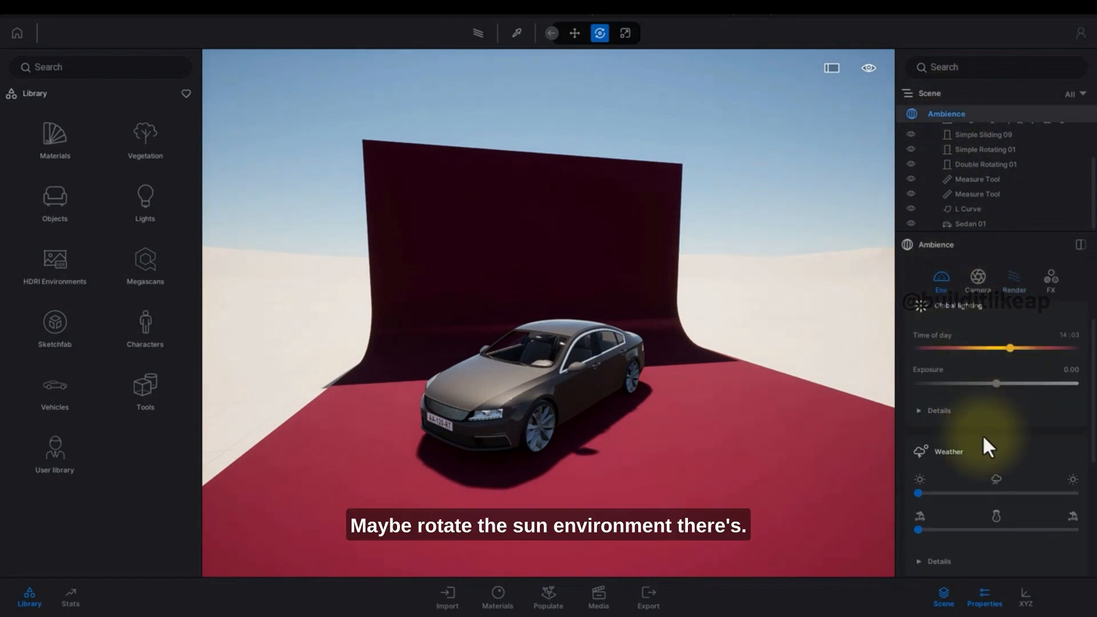
scroll(972, 403, down, 3)
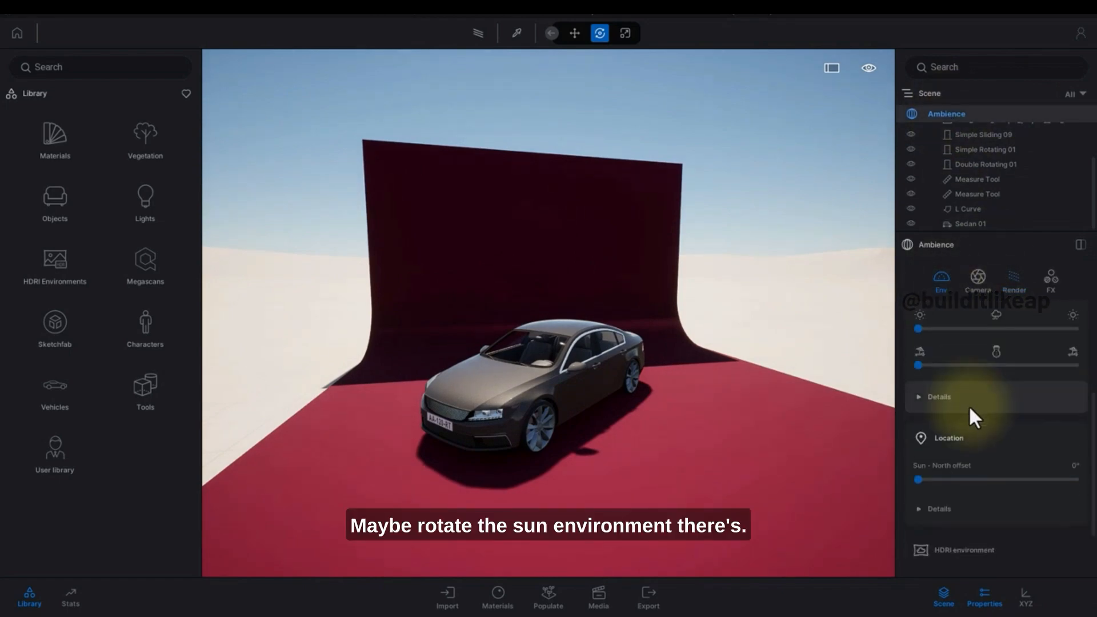
scroll(969, 408, down, 1)
drag(918, 425, 992, 420)
drag(674, 354, 649, 337)
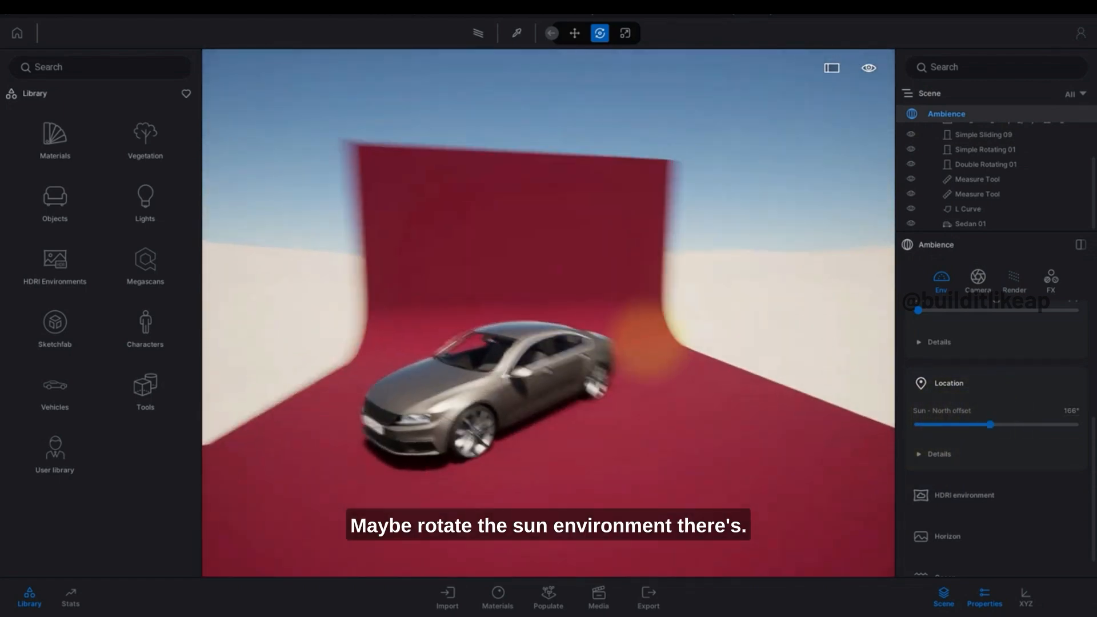
shift+middle_drag(649, 341, 629, 320)
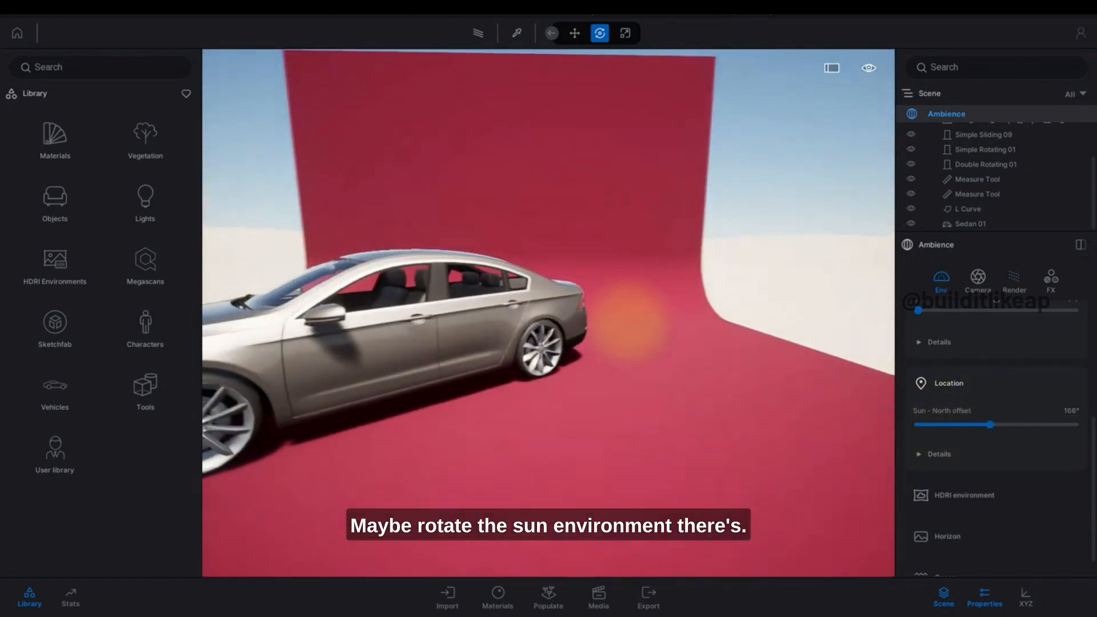
mouse_move(628, 320)
mouse_down()
mouse_move(622, 330)
mouse_move(638, 353)
mouse_move(649, 324)
mouse_up()
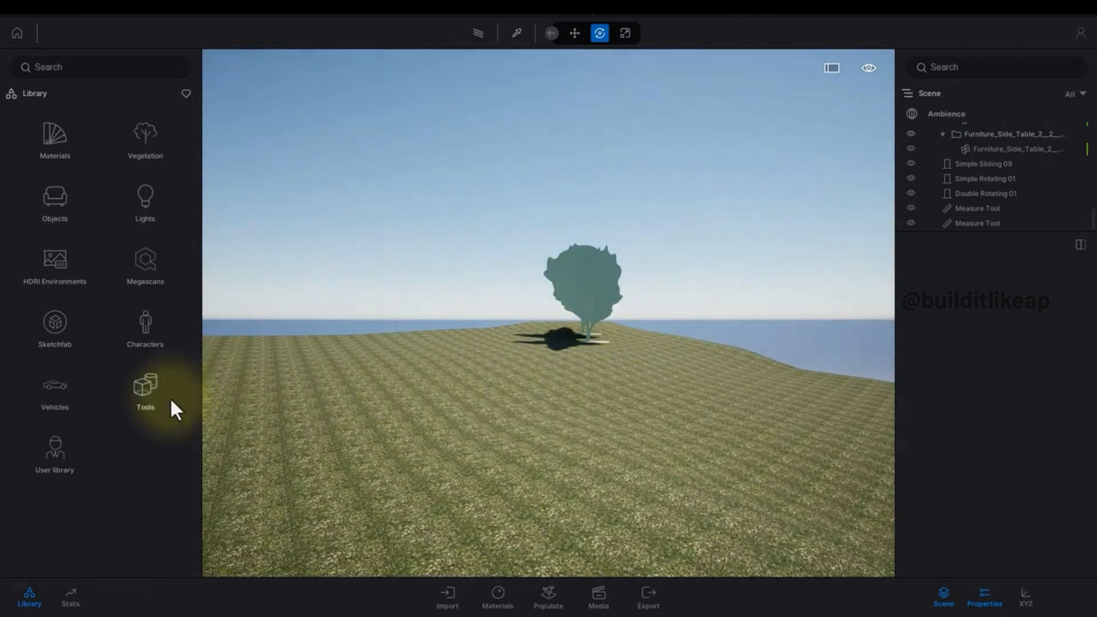
Insert an Led wall from the Virtual production tools onto the landscape near the house.
click(166, 402)
click(156, 270)
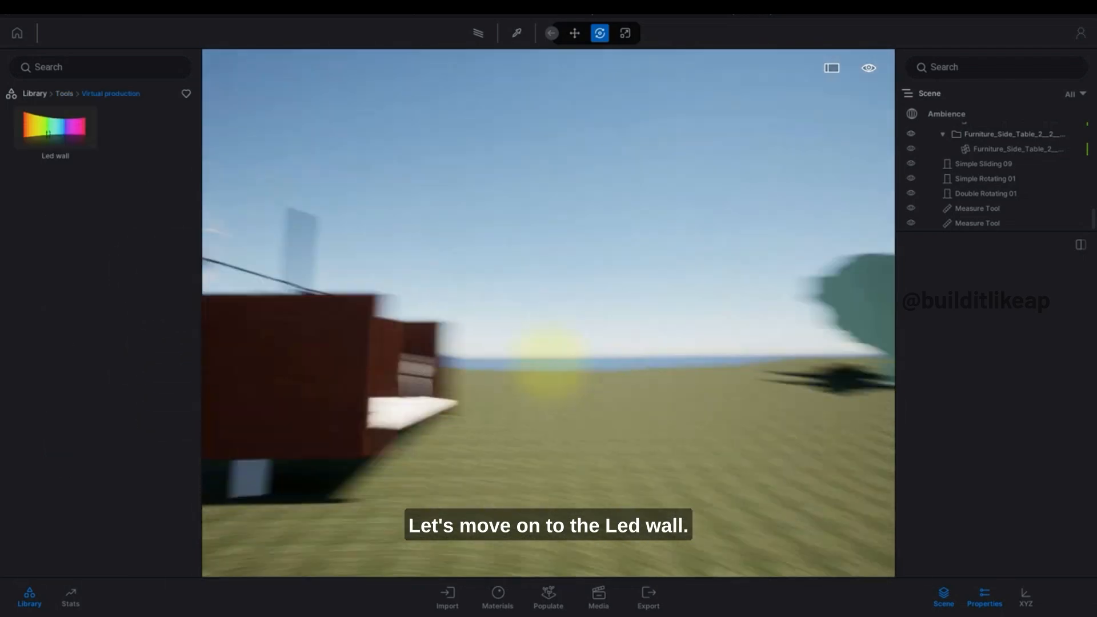
right_drag(549, 366, 644, 402)
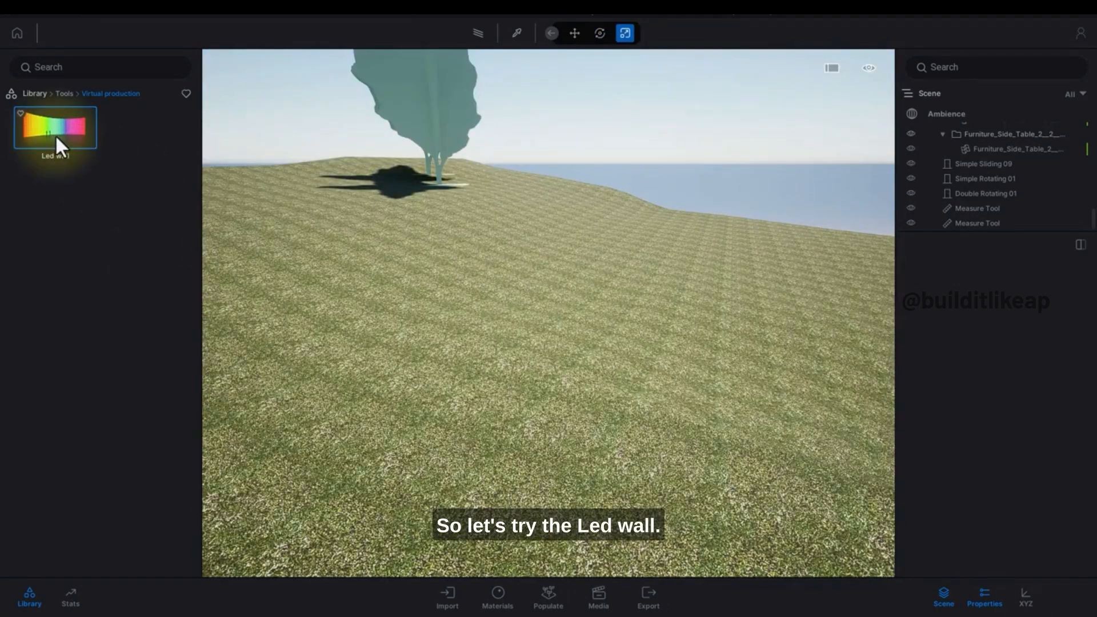
drag(60, 140, 558, 343)
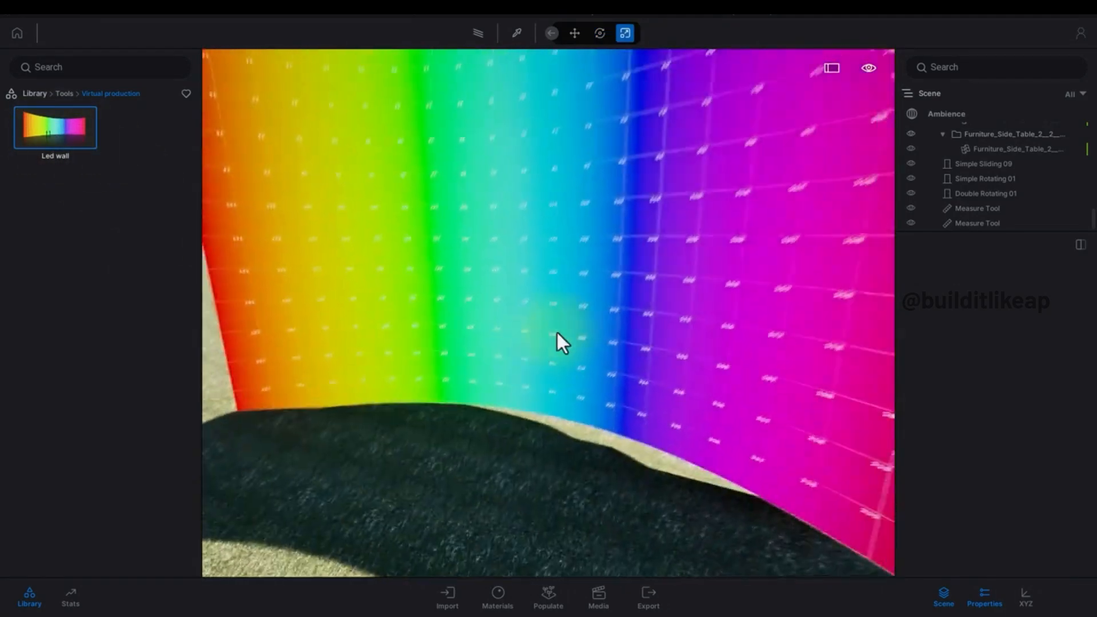
click(549, 340)
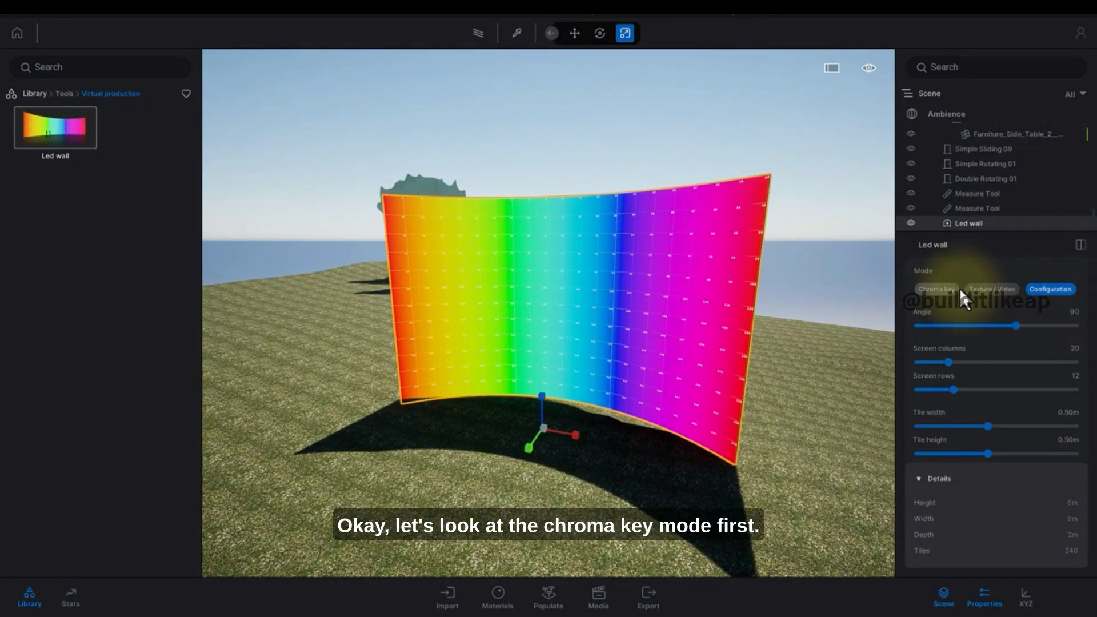
Try Chroma key mode, then set the Led wall to Texture / Video with a video scale of 0.84.
click(937, 289)
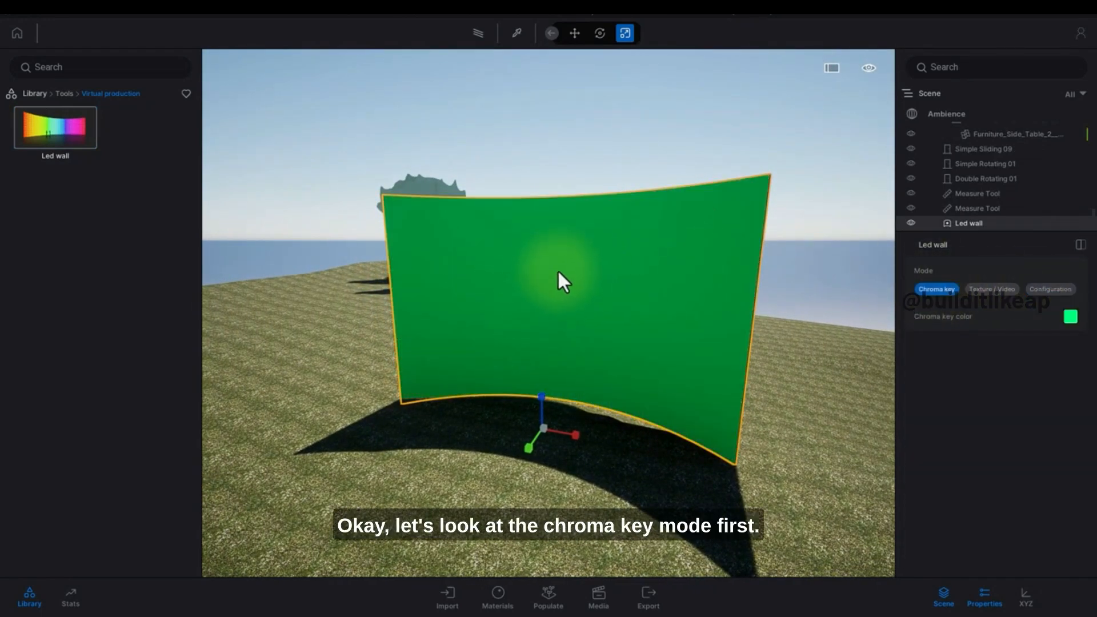
click(1004, 289)
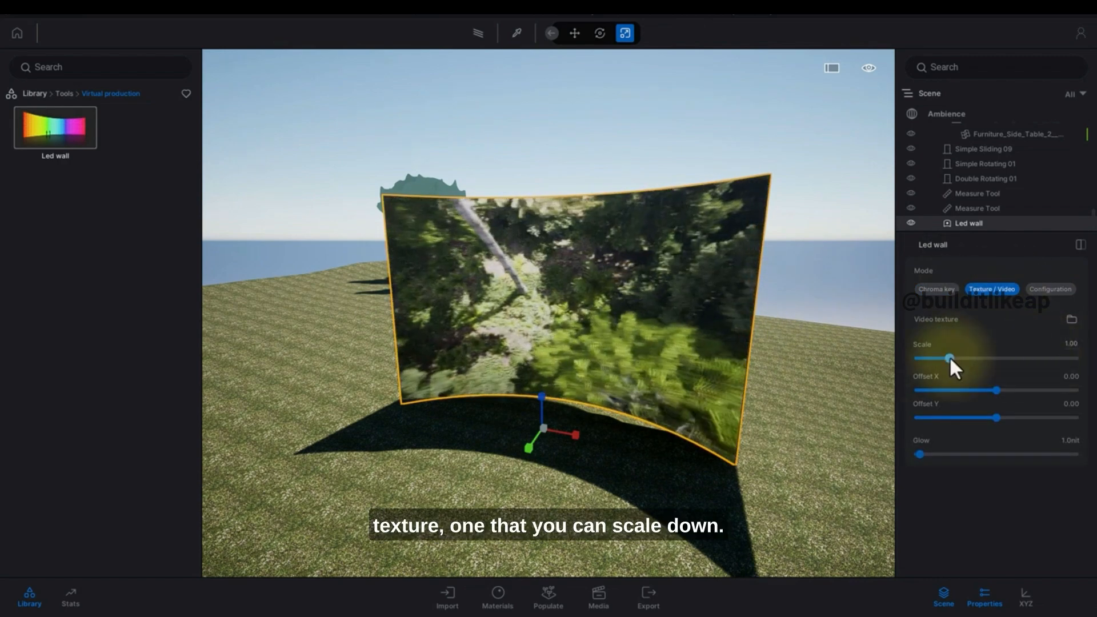
mouse_move(950, 359)
mouse_down()
mouse_move(1028, 360)
mouse_move(924, 358)
mouse_move(945, 358)
mouse_up()
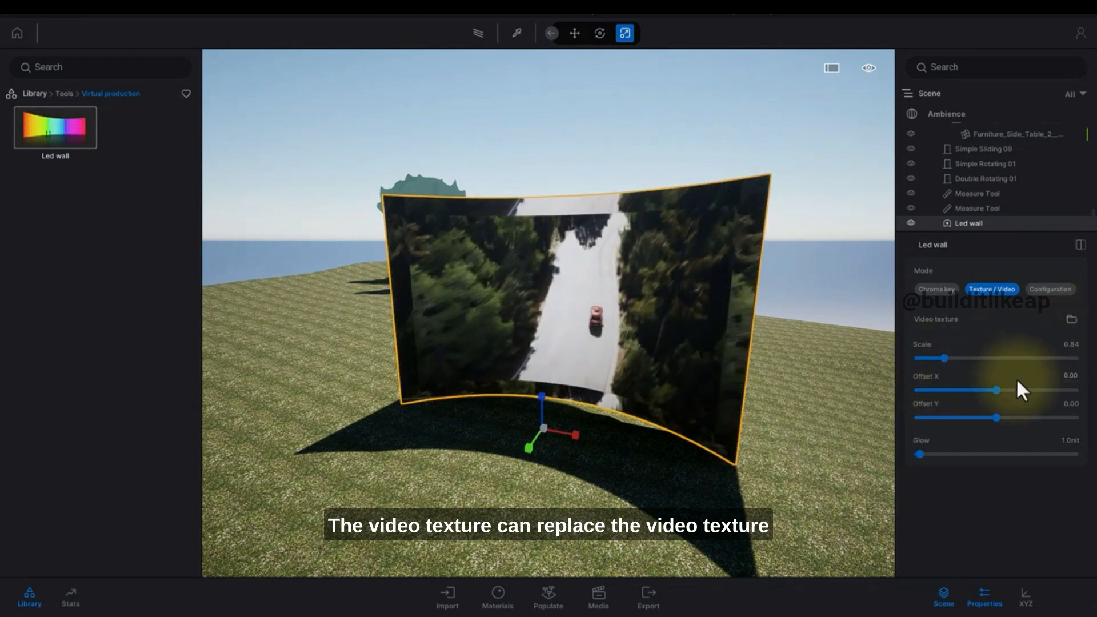
Adjust the video texture's Offset X and raise its Glow to about 5.1 nit in Texture / Video mode.
drag(997, 390, 971, 391)
drag(920, 455, 929, 455)
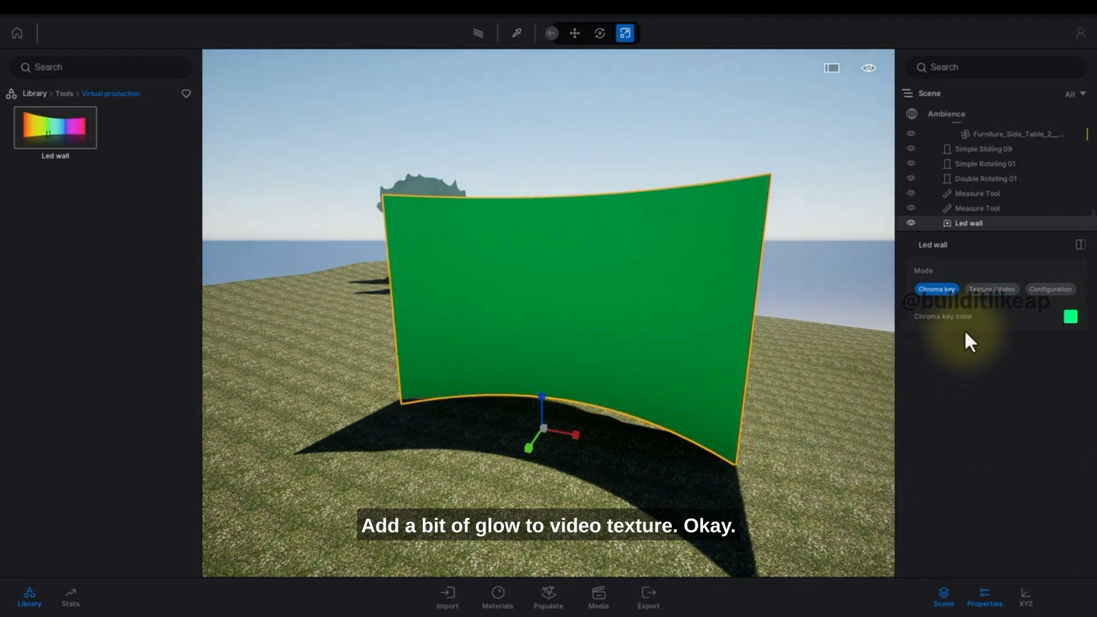
click(992, 290)
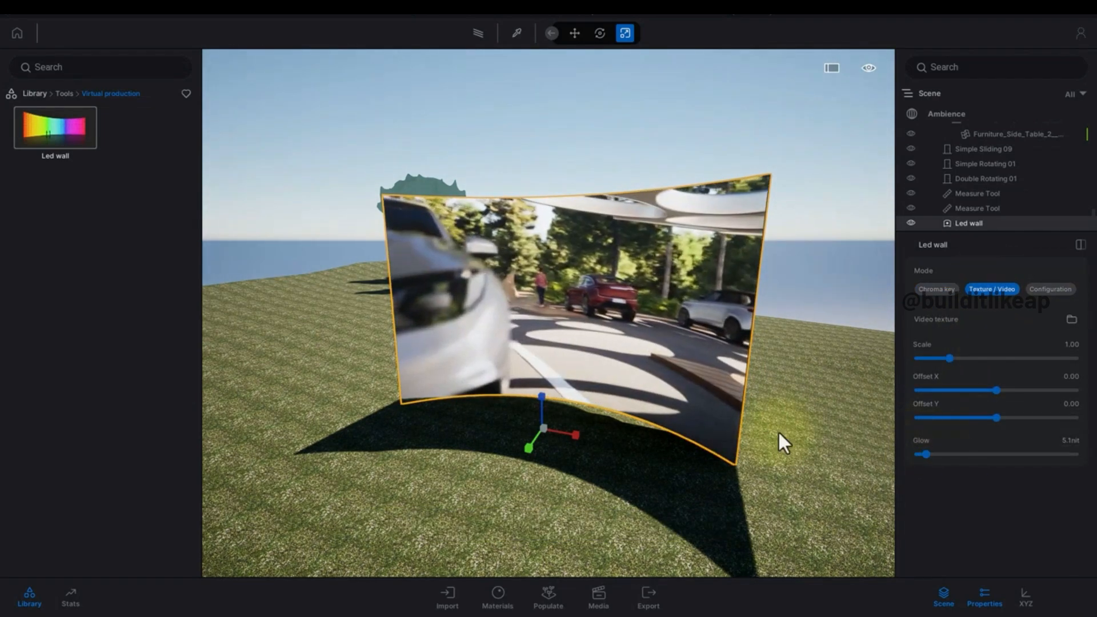
Reselect the Led wall and open its Configuration settings.
click(680, 385)
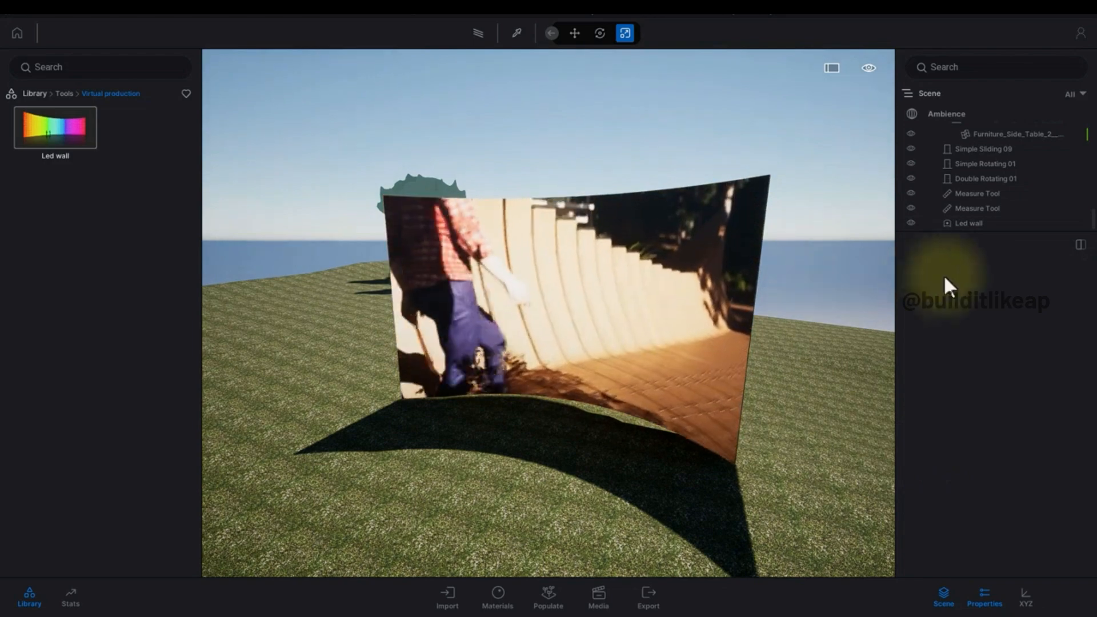
click(708, 281)
click(1037, 293)
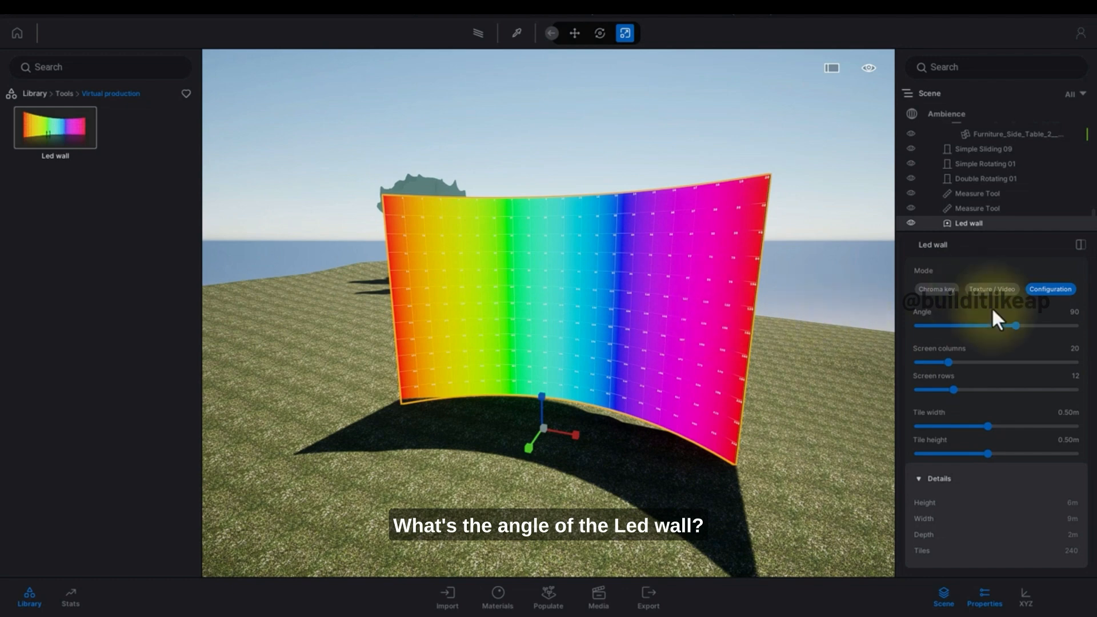
Try changing the Led wall's Angle, Screen columns, Screen rows, Tile width and Tile height.
mouse_move(1017, 326)
mouse_down()
mouse_move(972, 325)
mouse_move(1049, 324)
mouse_move(1016, 324)
mouse_up()
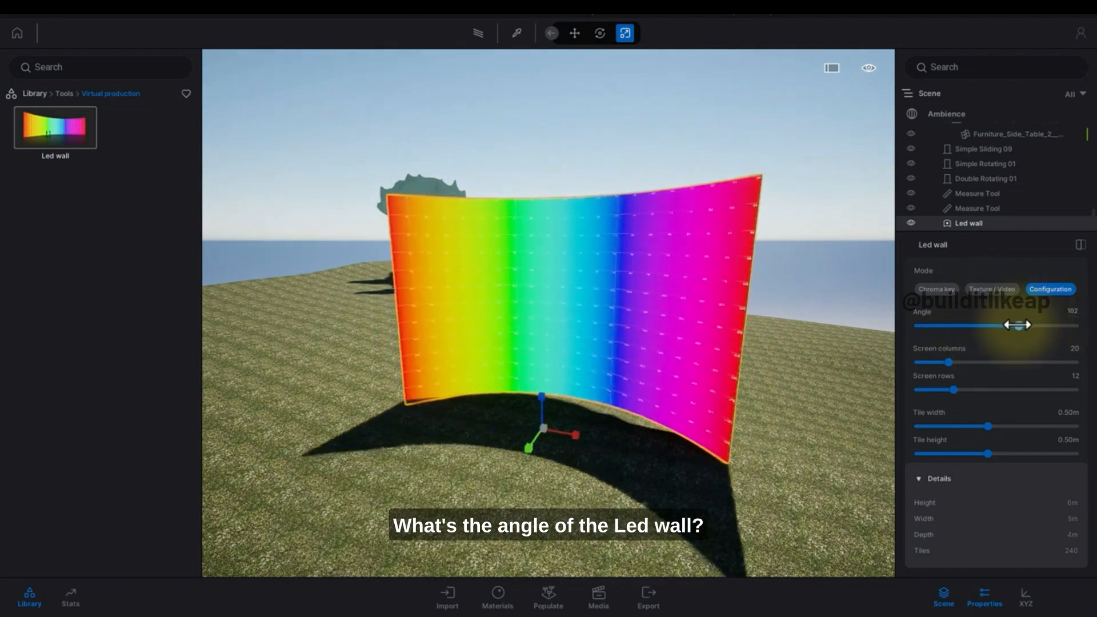
drag(961, 363, 940, 390)
drag(988, 427, 973, 451)
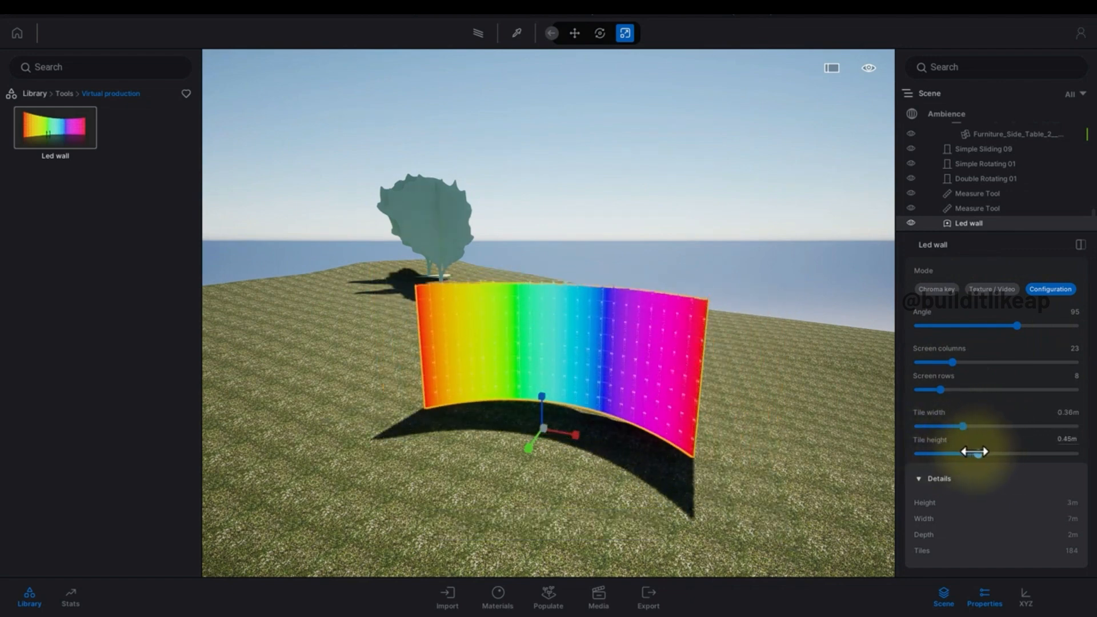
click(770, 465)
click(625, 404)
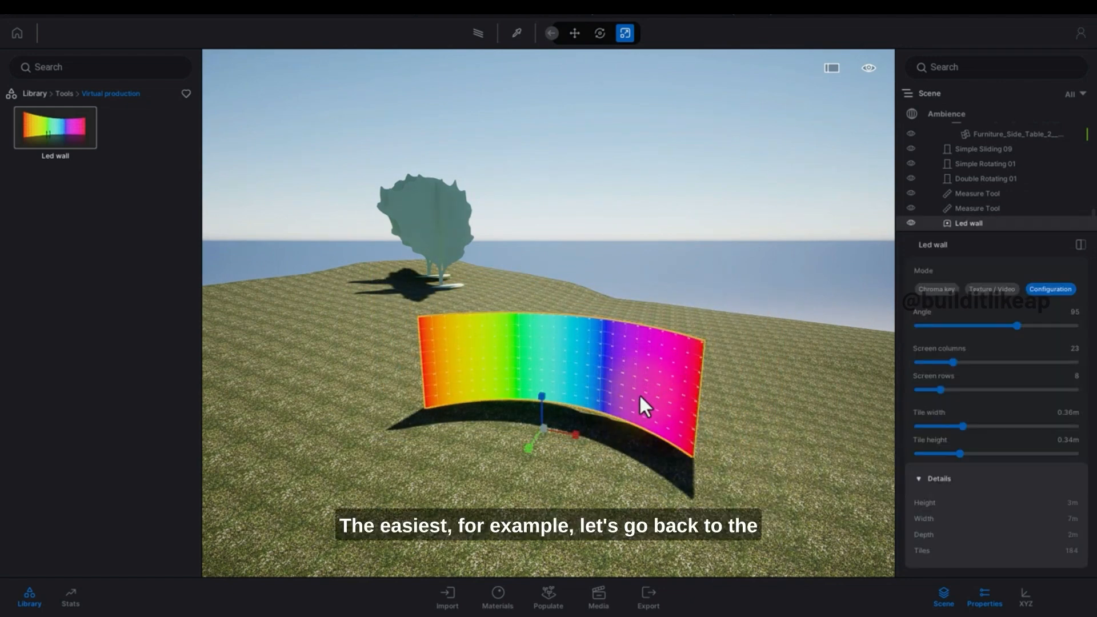
Undo the last four Led wall configuration changes.
key(ctrl+z)
key(ctrl+z)
key(ctrl+z)
key(ctrl+z)
key(ctrl+z)
key(ctrl+z)
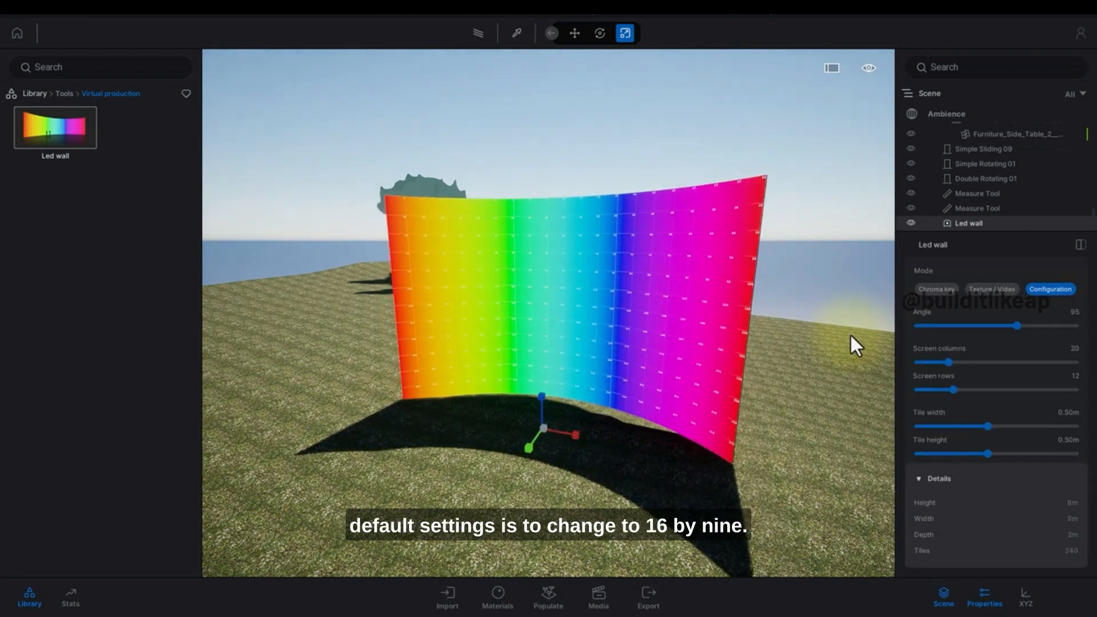
key(ctrl+z)
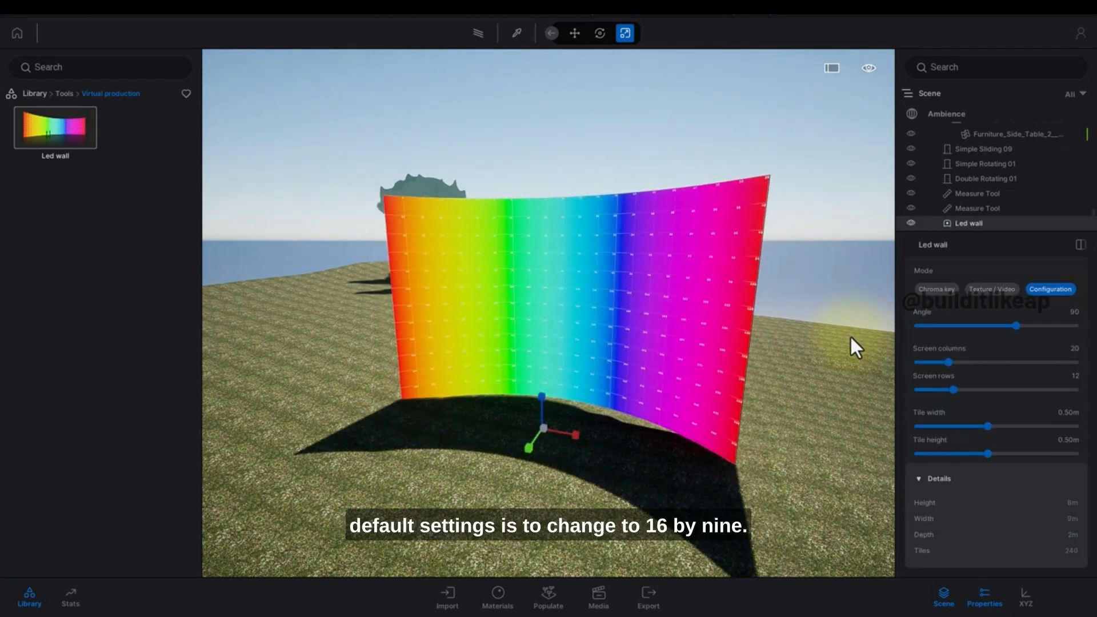
Set the Led wall to 16 screen columns and 9 screen rows.
click(1064, 347)
text(16)
key(Return)
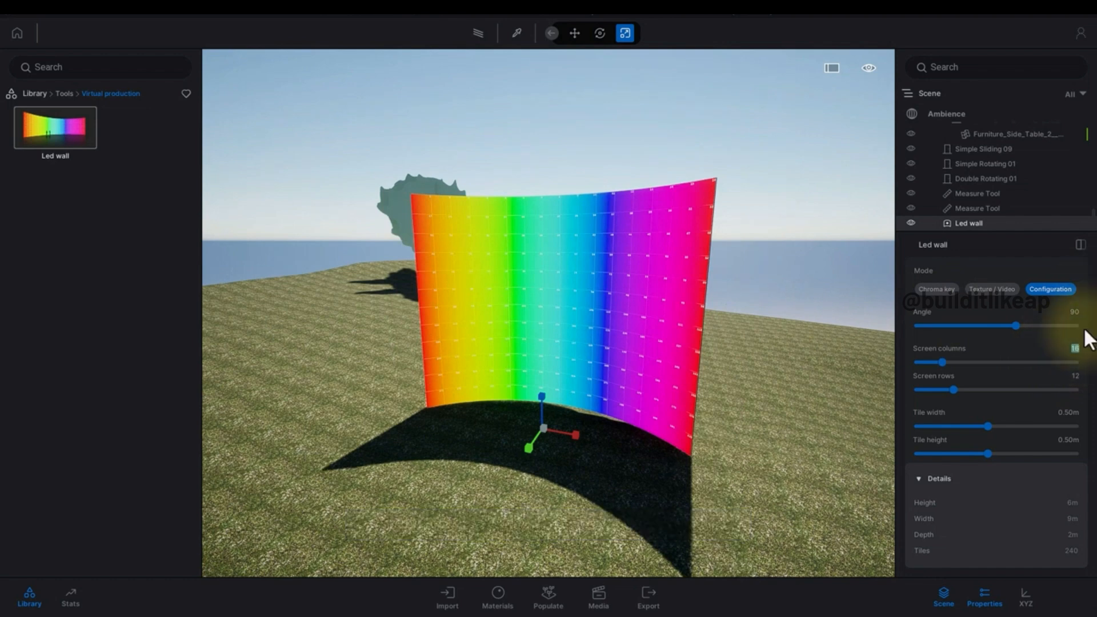
click(1064, 377)
text(9)
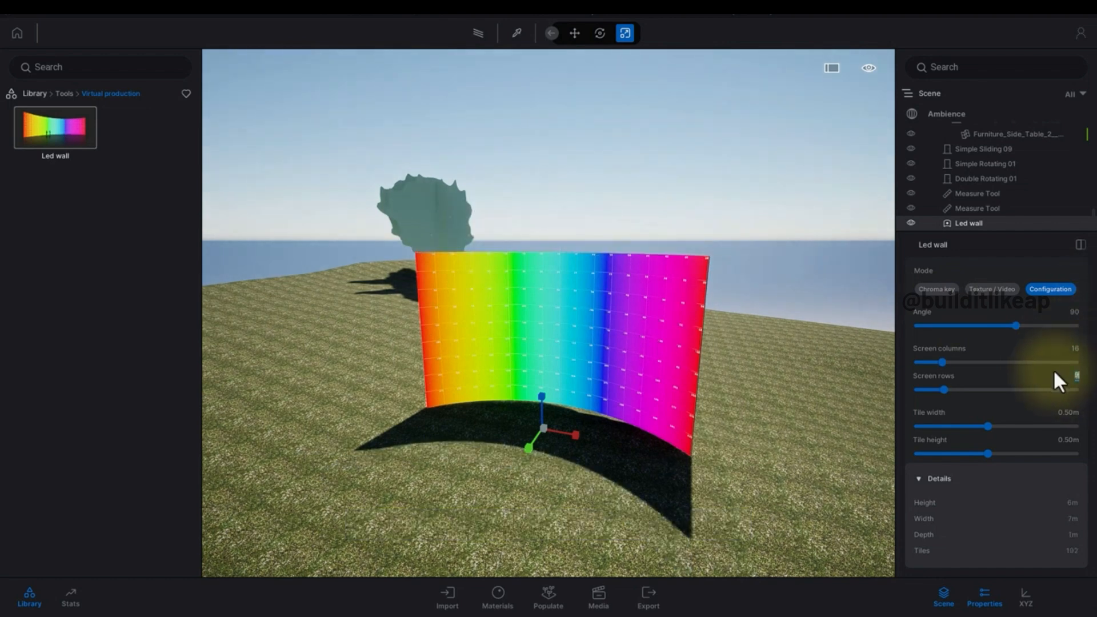
key(Return)
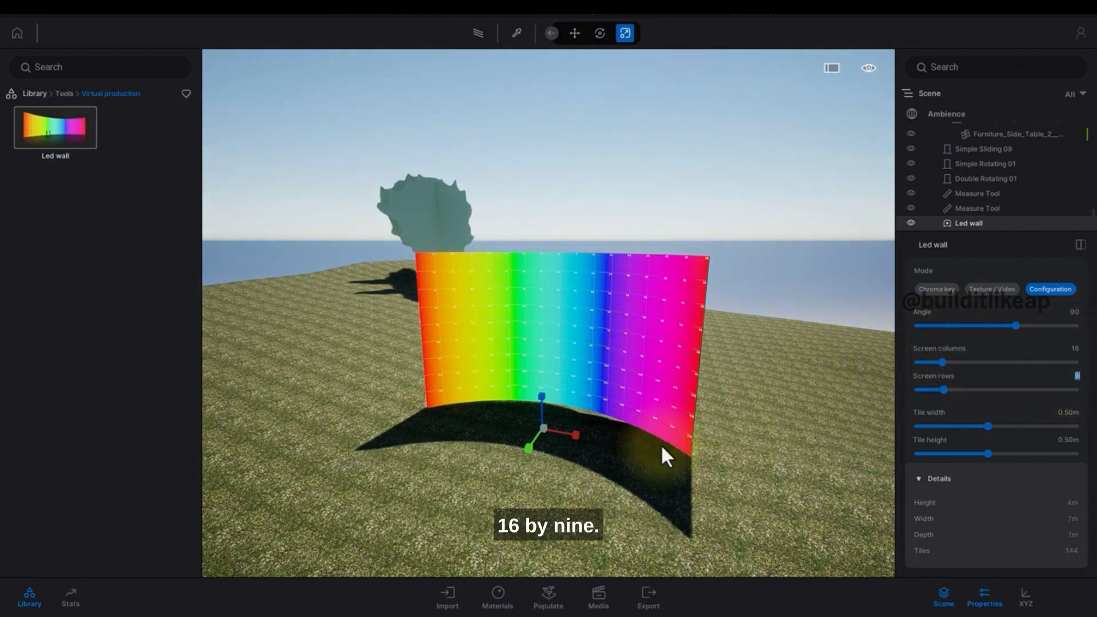
Reposition the Led wall farther out on the terrain.
drag(541, 432, 514, 572)
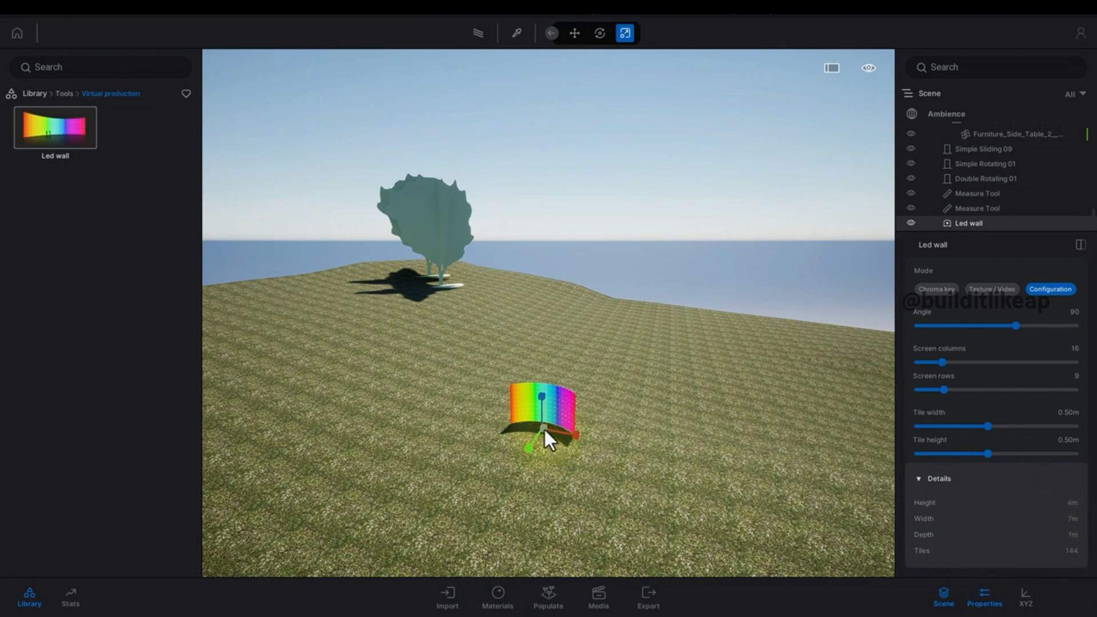
drag(543, 428, 540, 453)
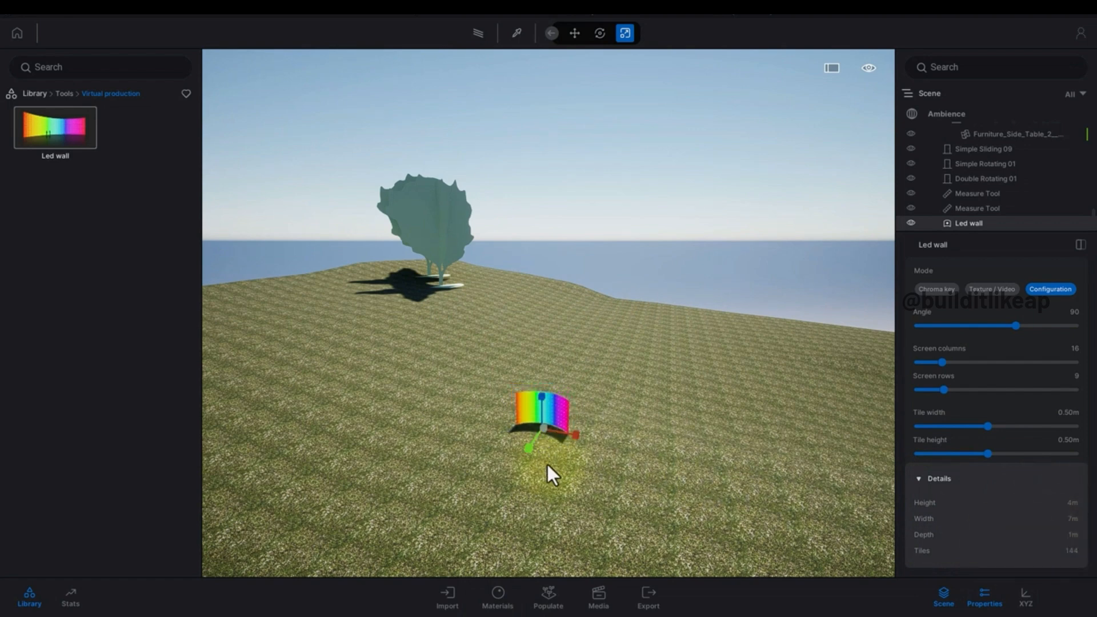
scroll(542, 461, up, 5)
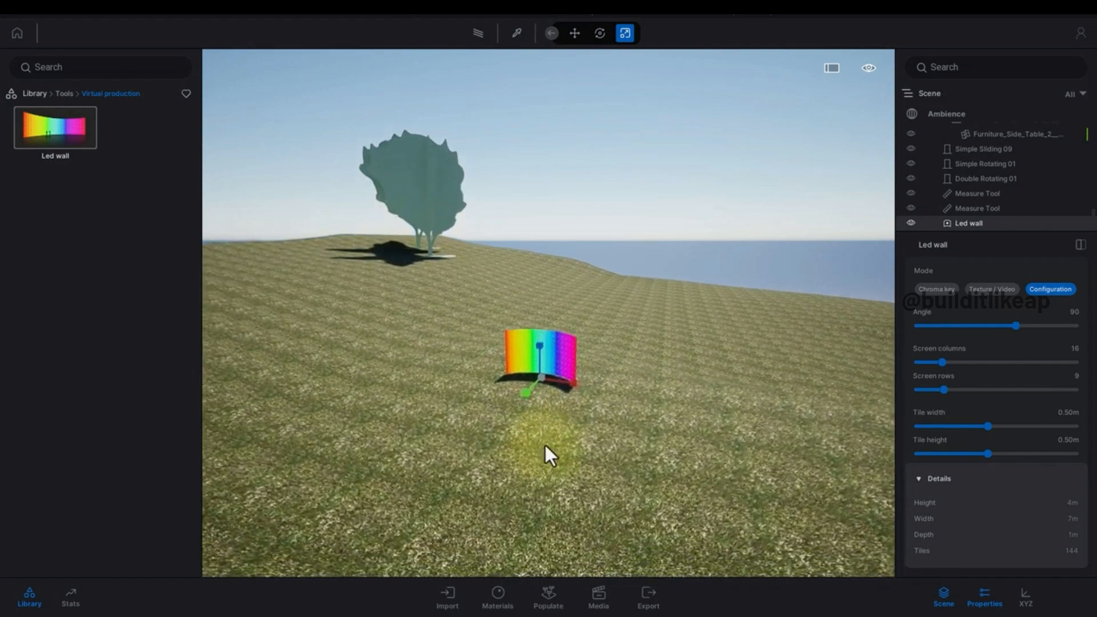
scroll(543, 405, down, 3)
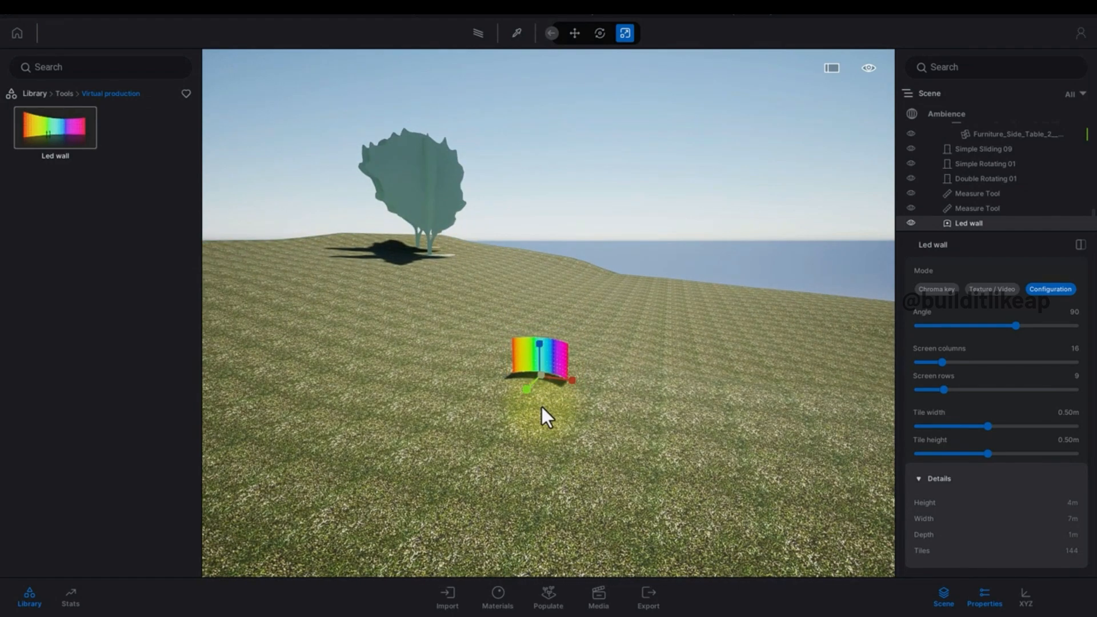
scroll(540, 410, up, 6)
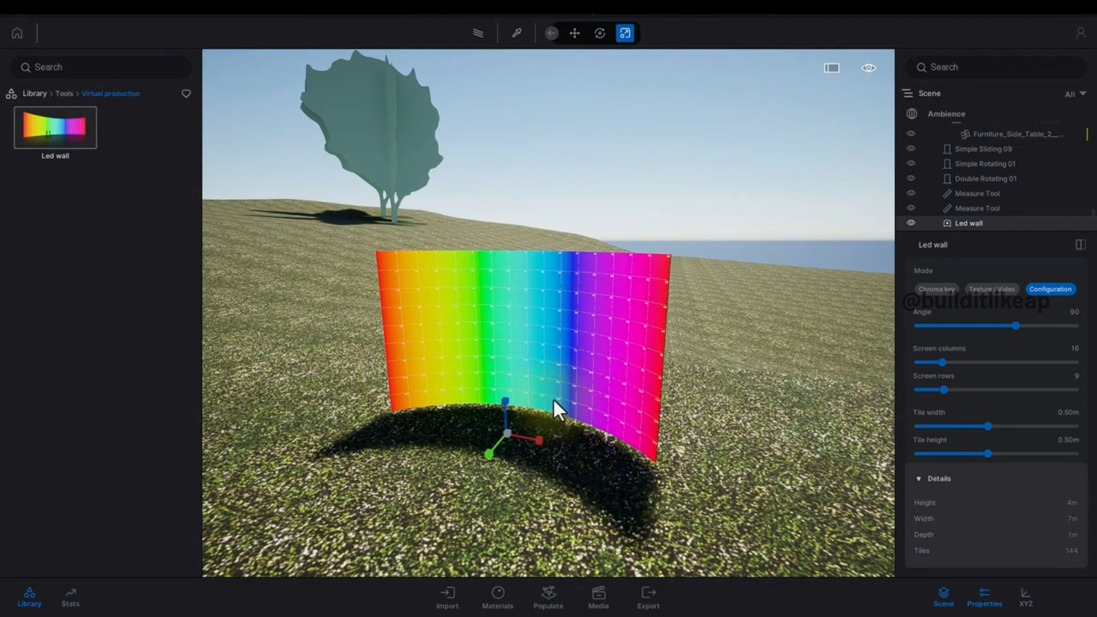
scroll(554, 398, down, 3)
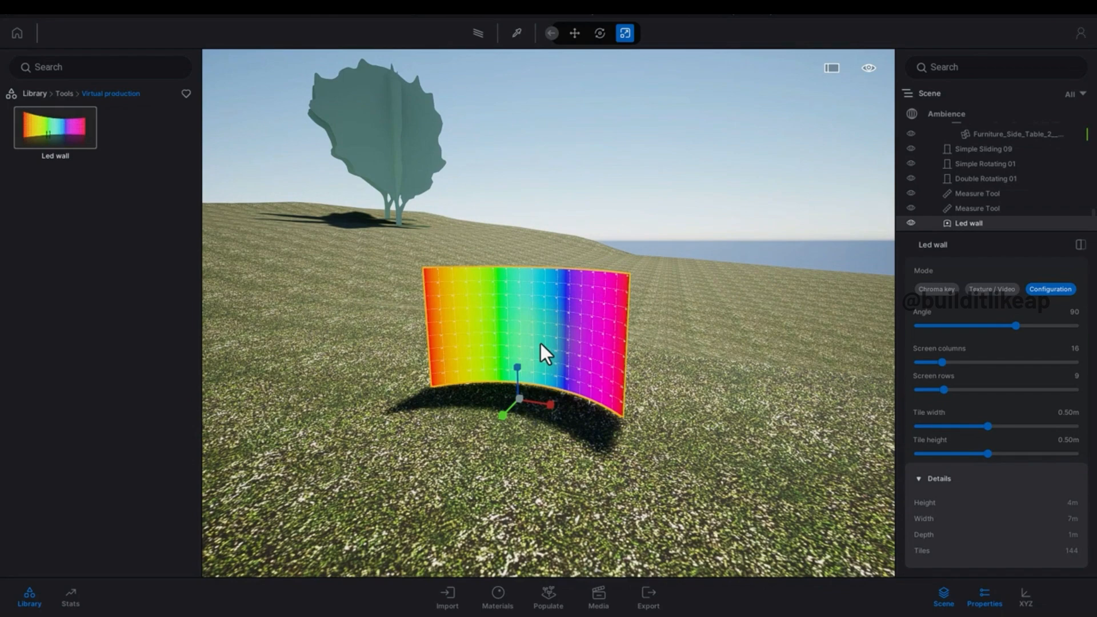
scroll(540, 344, down, 4)
shift+middle_drag(541, 344, 551, 342)
scroll(565, 355, up, 3)
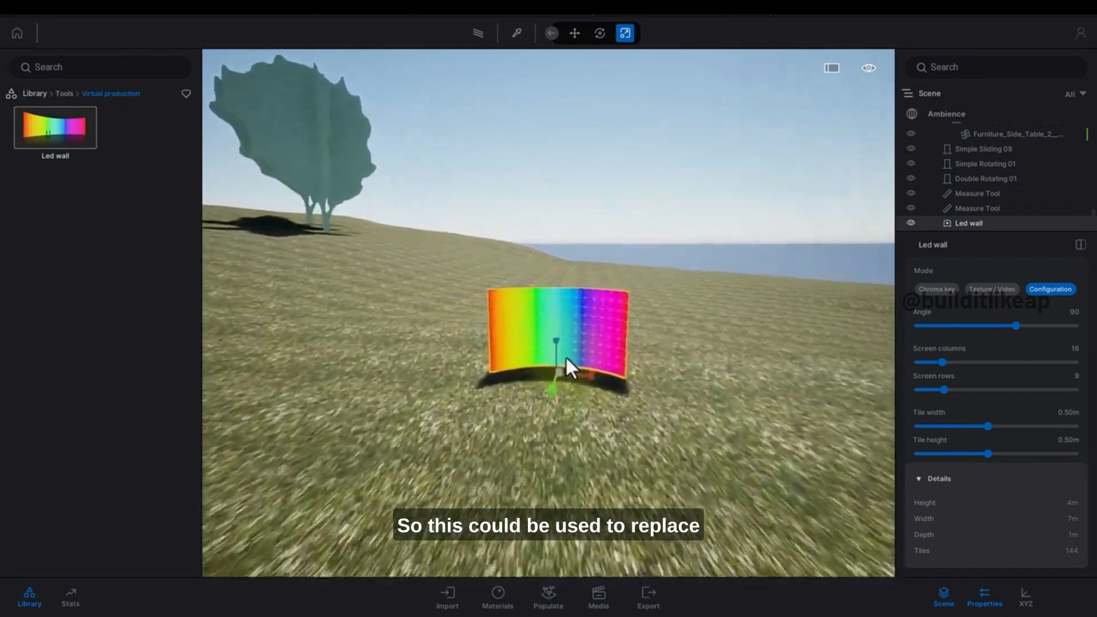
scroll(565, 358, up, 3)
scroll(621, 351, down, 1)
right_drag(620, 350, 726, 369)
Select the Measure Tool entries in the scene graph inside the house.
key(Tab)
key(w)
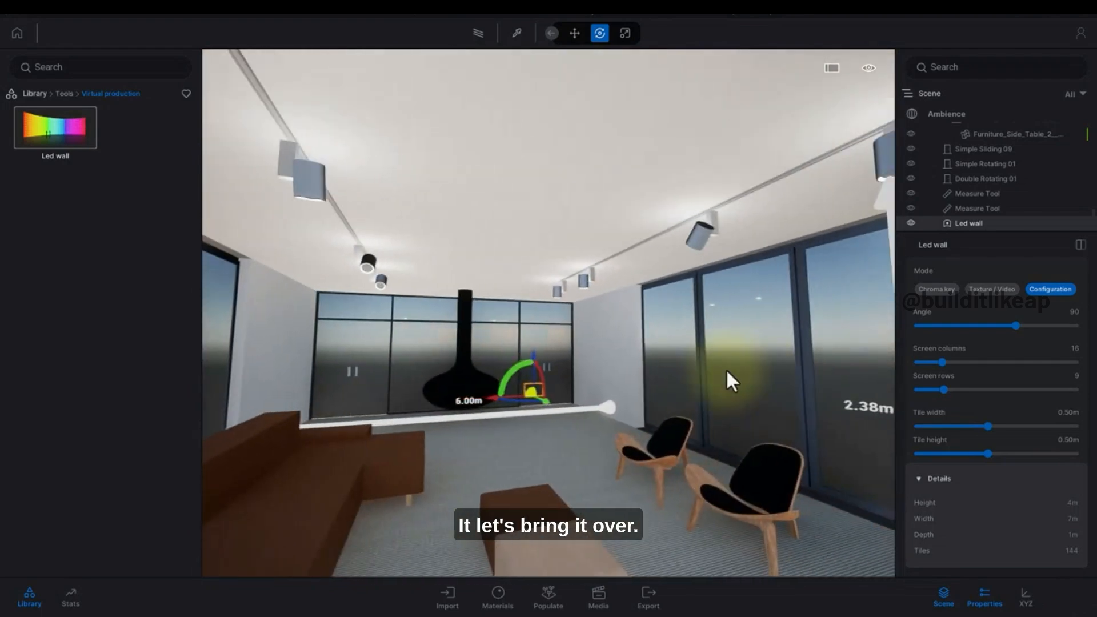
click(1020, 204)
ctrl+click(1025, 199)
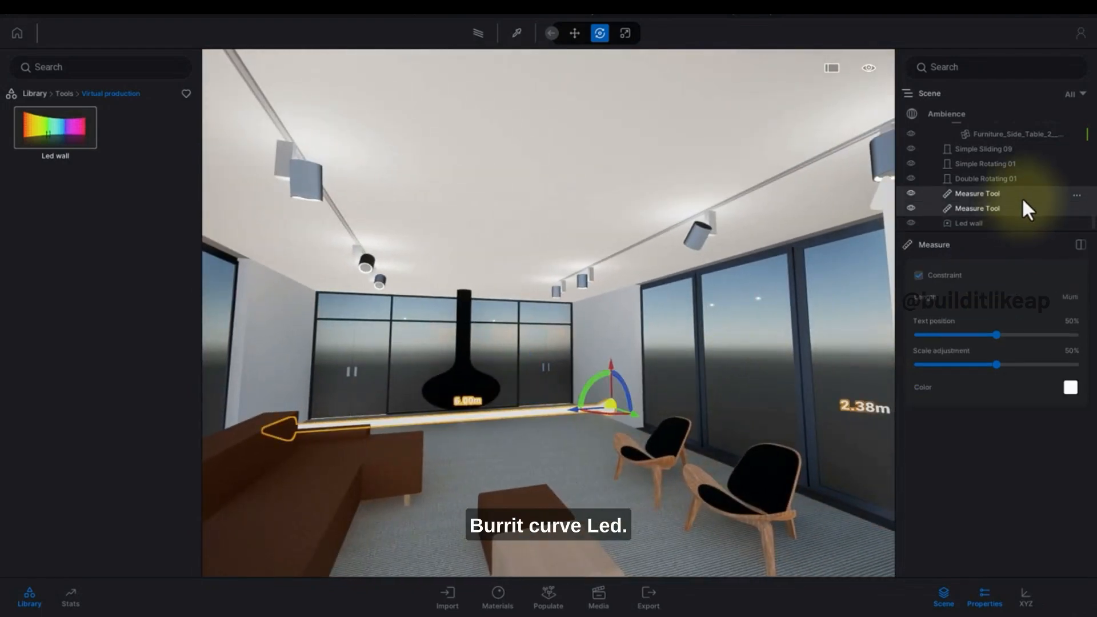
Delete the two selected Measure Tool objects from the scene.
key(Delete)
right_drag(690, 314, 737, 309)
Select the Led wall, move it onto the TV cabinet and set its mode to Texture / Video.
click(968, 225)
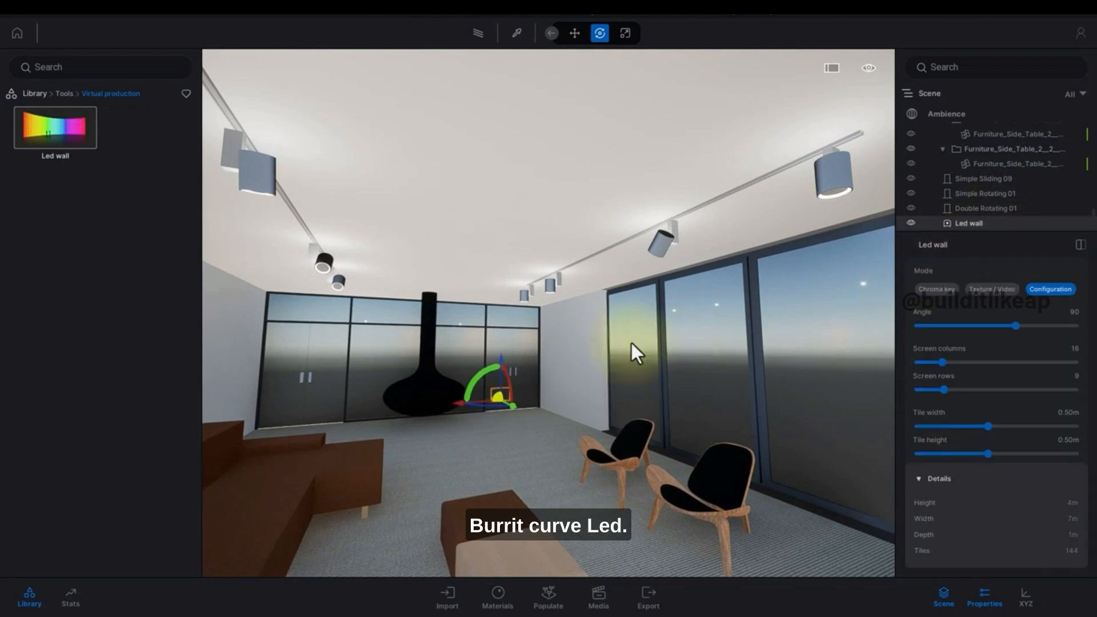
right_drag(632, 343, 732, 368)
drag(293, 341, 719, 513)
right_drag(543, 437, 629, 456)
drag(515, 463, 852, 304)
right_drag(855, 303, 718, 308)
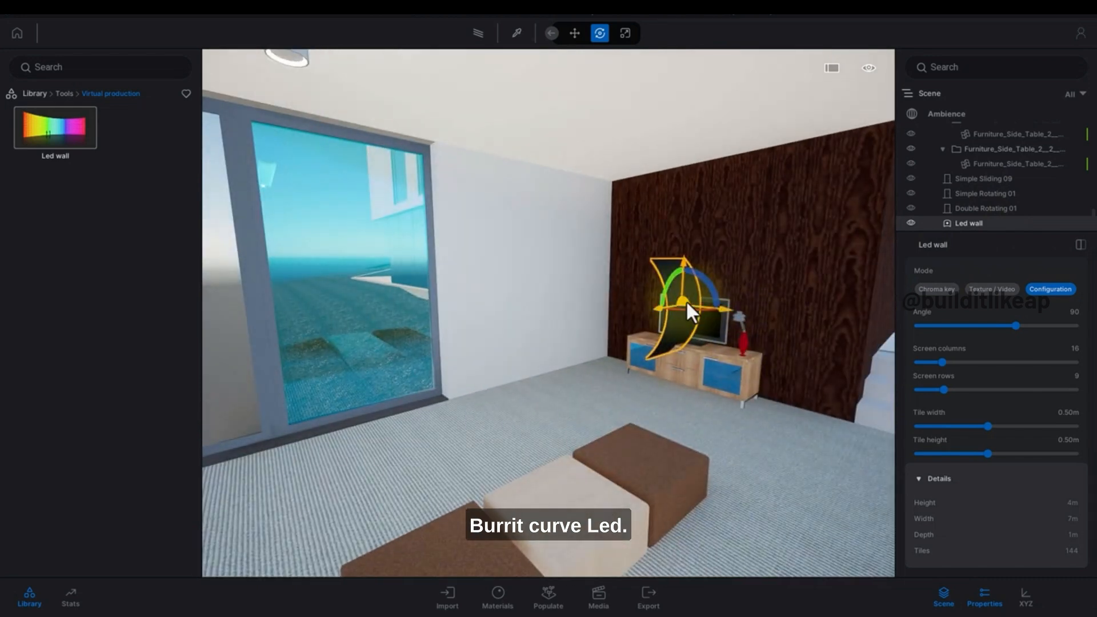
drag(687, 304, 594, 355)
click(979, 289)
Reselect the Led wall and raise it above the TV cabinet in front of the wooden wall.
key(Escape)
scroll(725, 320, up, 2)
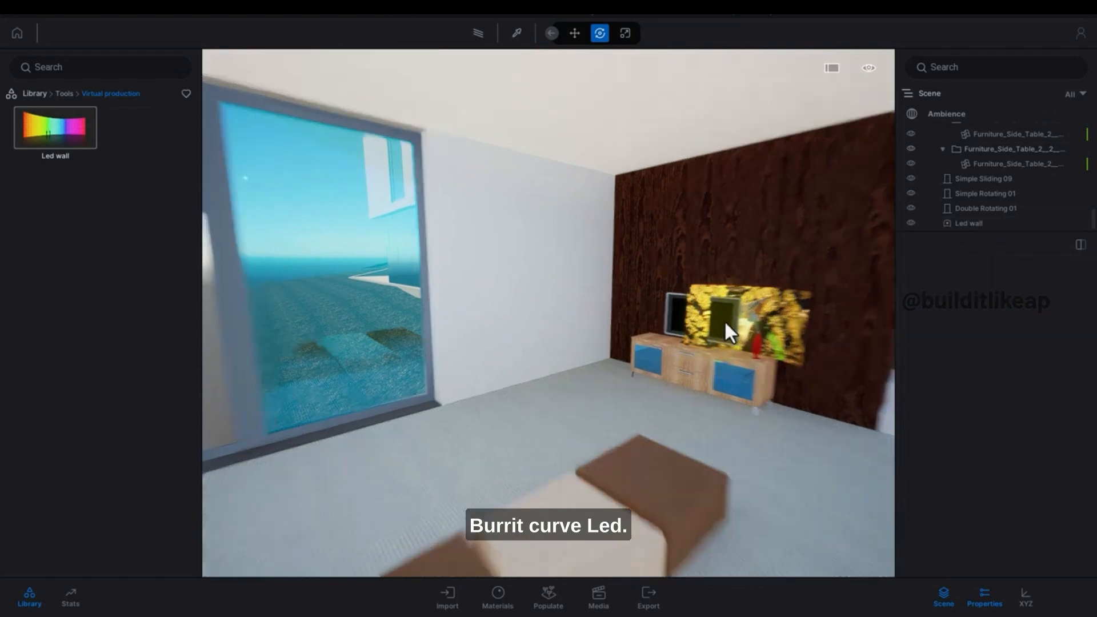
scroll(725, 320, up, 3)
click(676, 278)
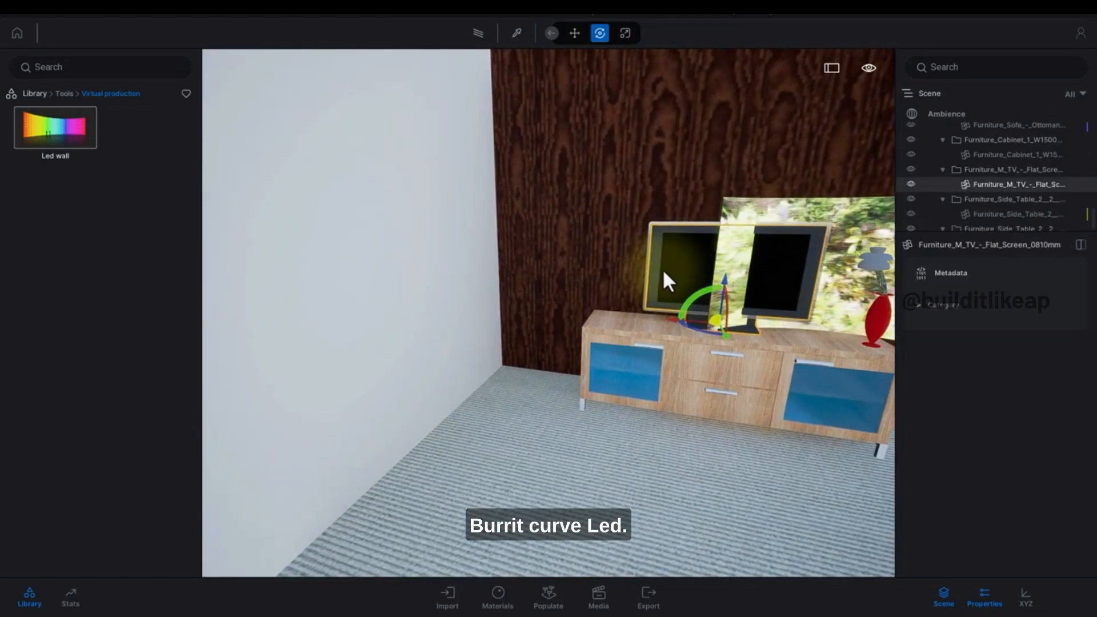
scroll(663, 269, down, 5)
click(697, 277)
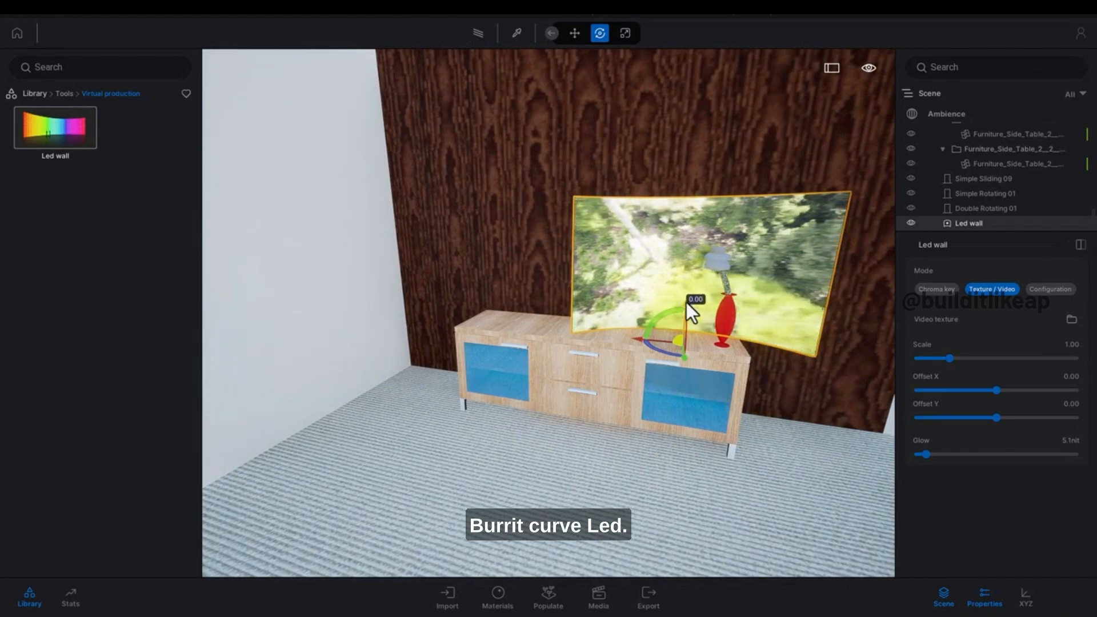
drag(687, 303, 557, 249)
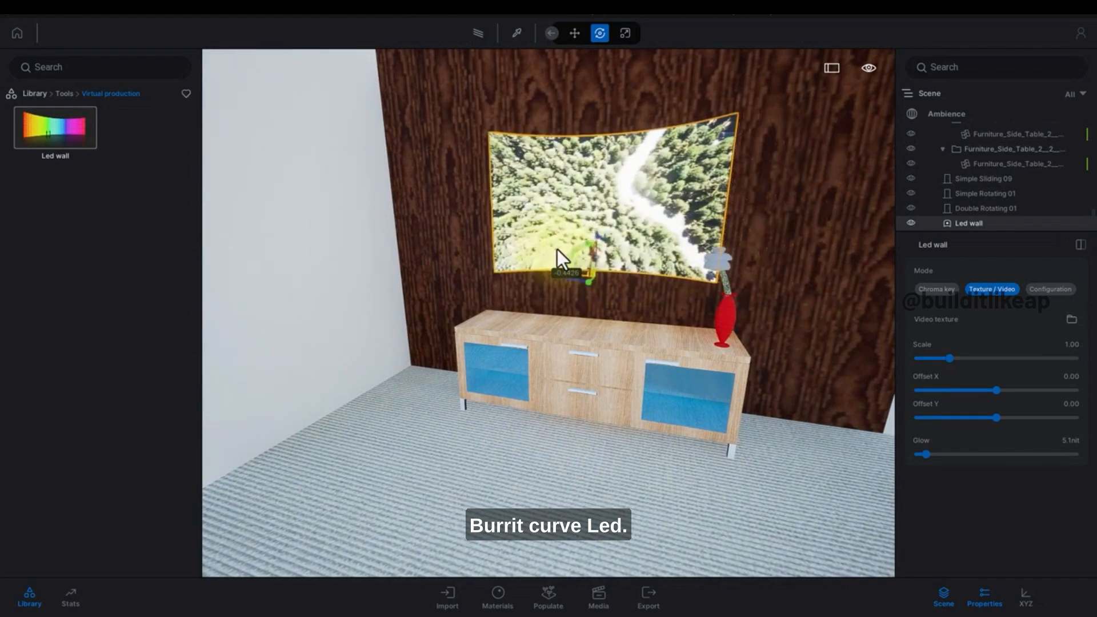
Set the Led wall's configuration angle to 30.
shift+middle_drag(557, 249, 607, 406)
scroll(531, 249, down, 4)
scroll(514, 257, down, 2)
scroll(503, 280, up, 5)
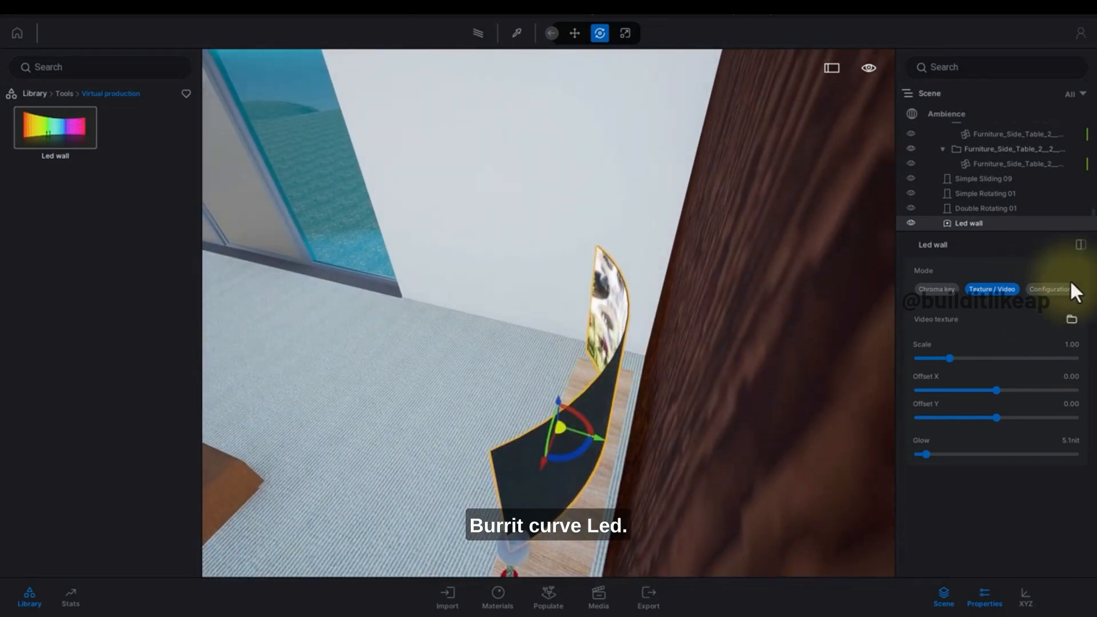
shift+middle_drag(715, 329, 857, 275)
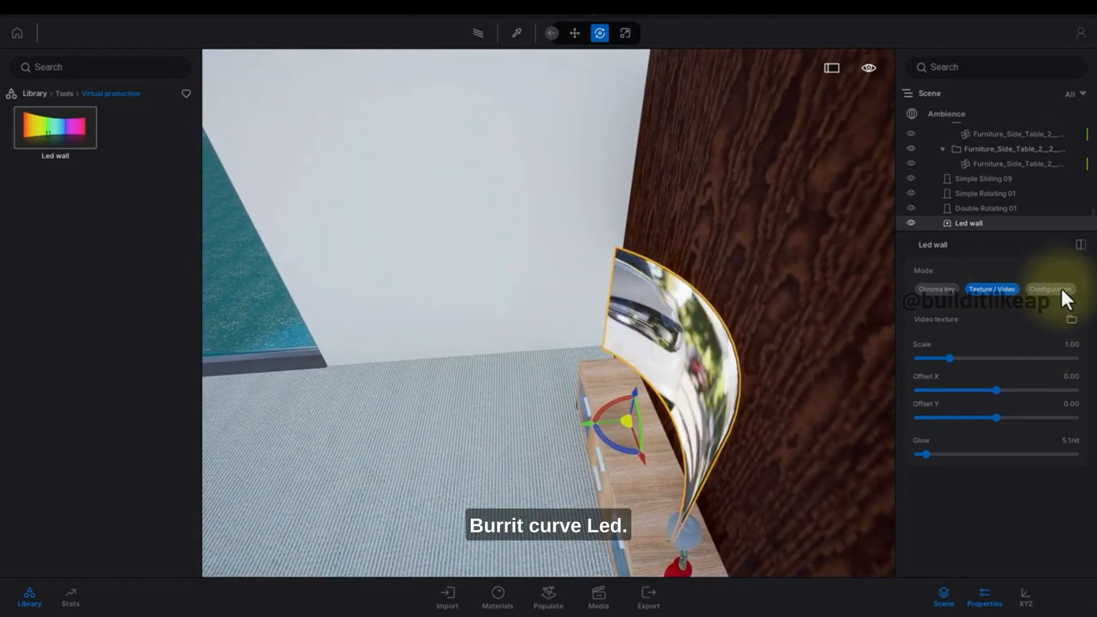
click(1058, 289)
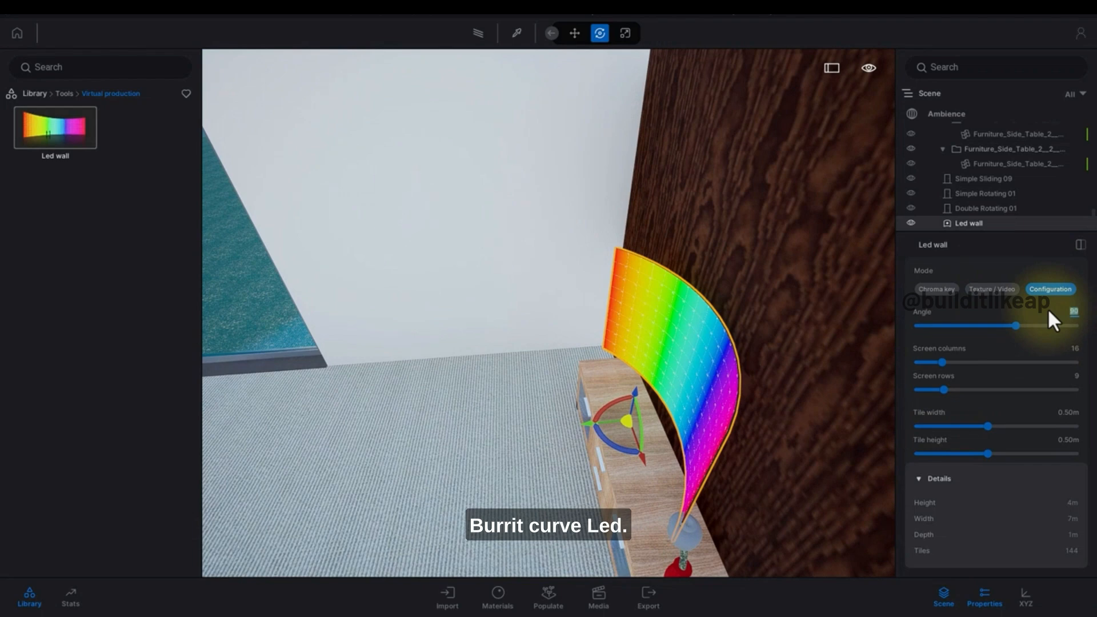
key(Return)
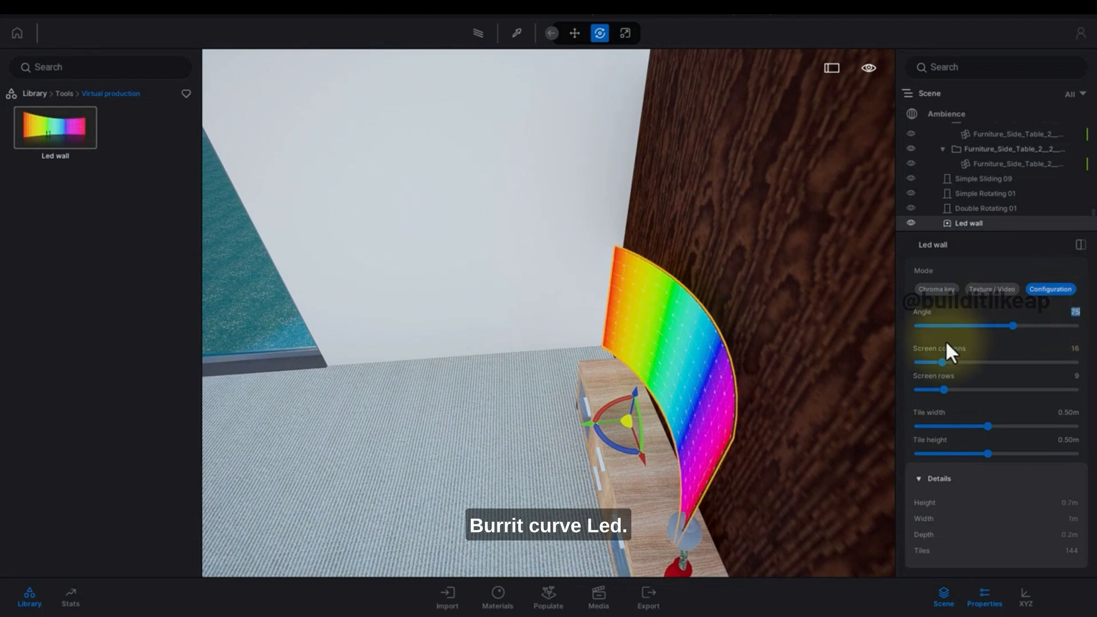
text(30)
key(Return)
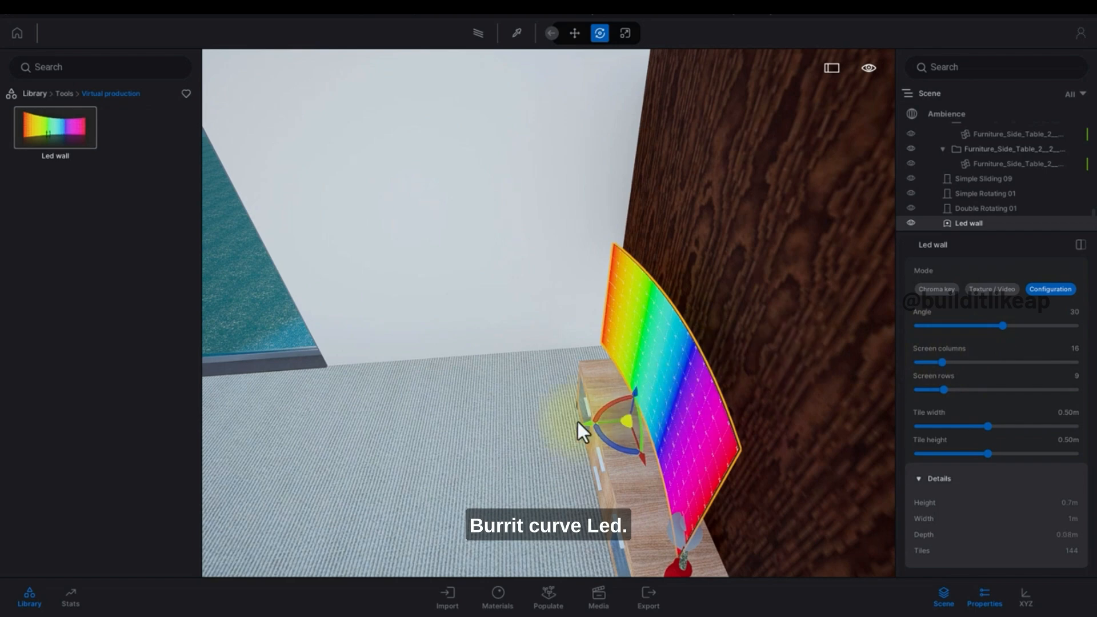
Move the Led wall flush against the wooden wall above the cabinet.
drag(585, 424, 639, 423)
key(Escape)
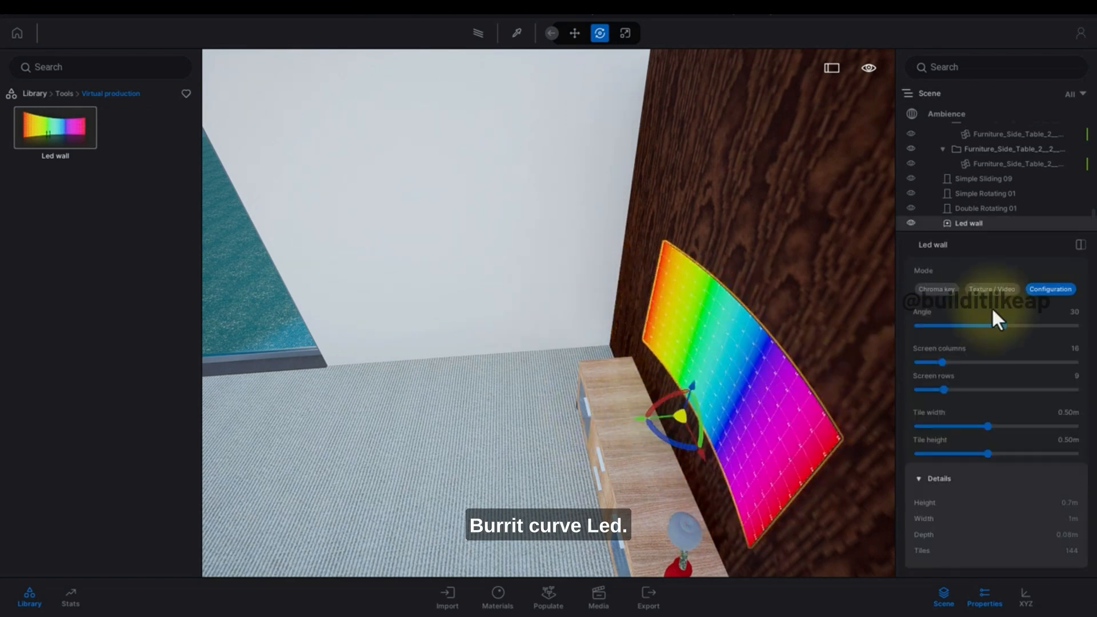
click(968, 293)
key(Escape)
right_drag(623, 263, 598, 243)
key(s)
key(d)
key(w)
click(599, 243)
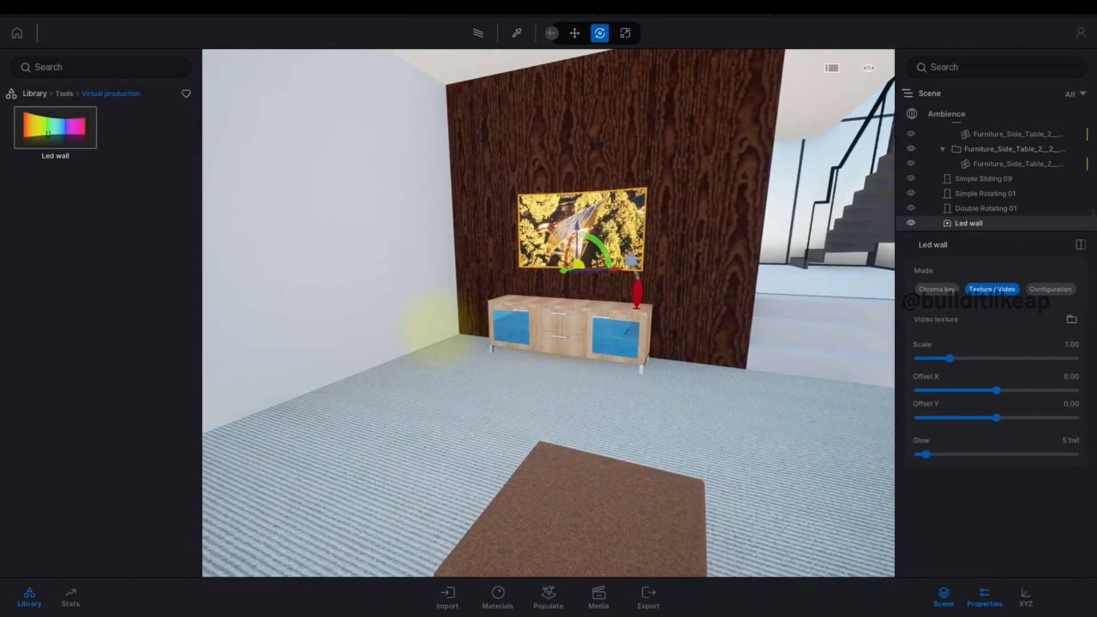
key(Escape)
Open the Animators rotators in the library and place a Children Roundabout on the terrain.
click(64, 91)
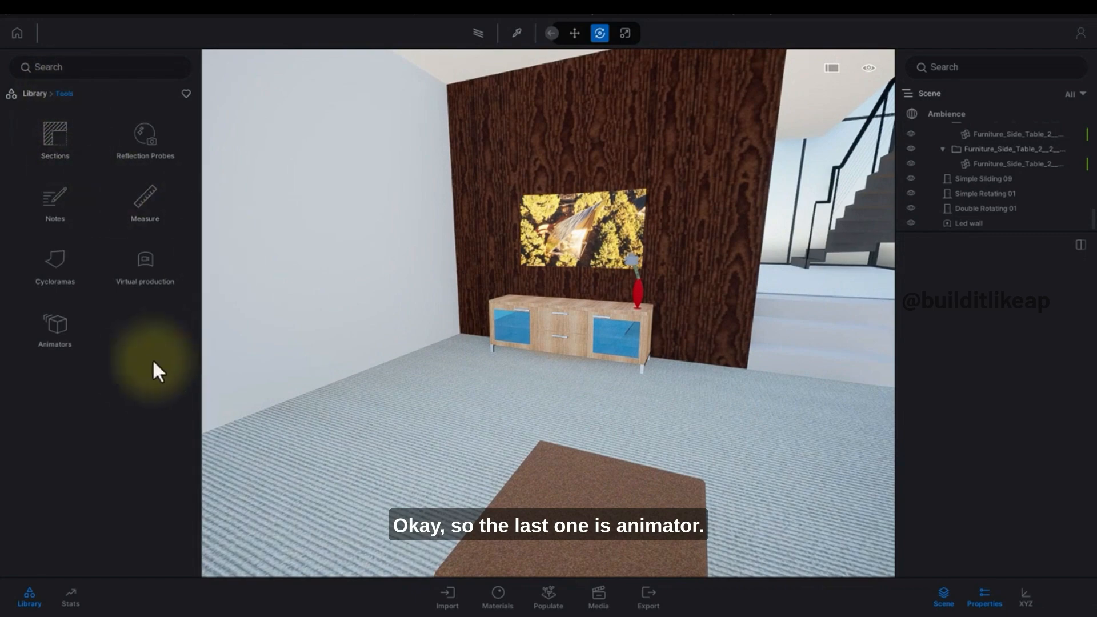
click(63, 325)
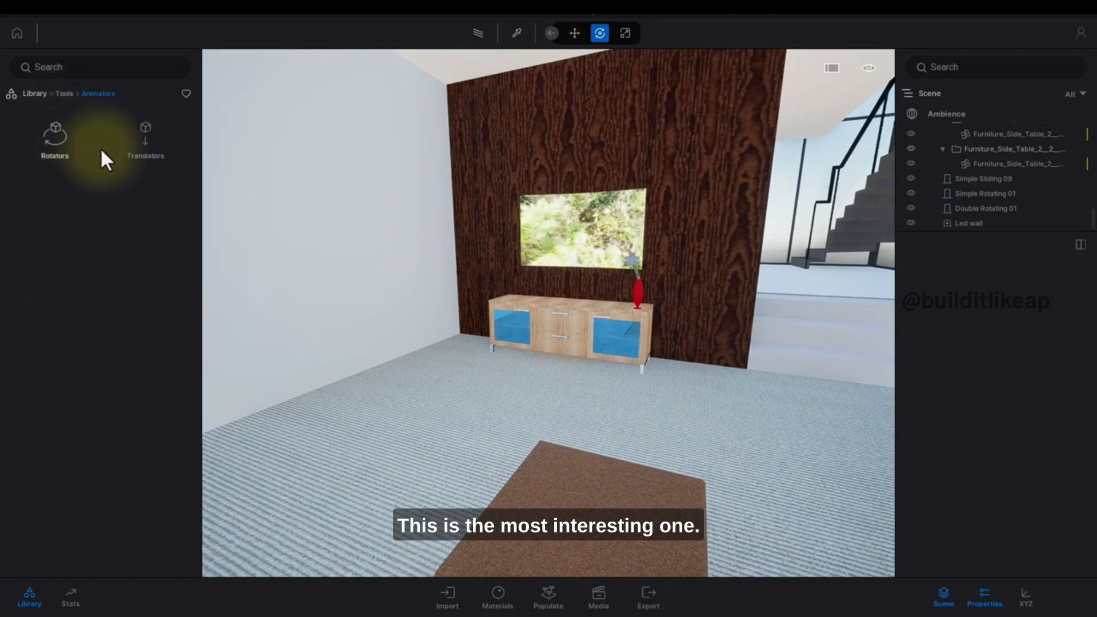
right_drag(620, 264, 659, 348)
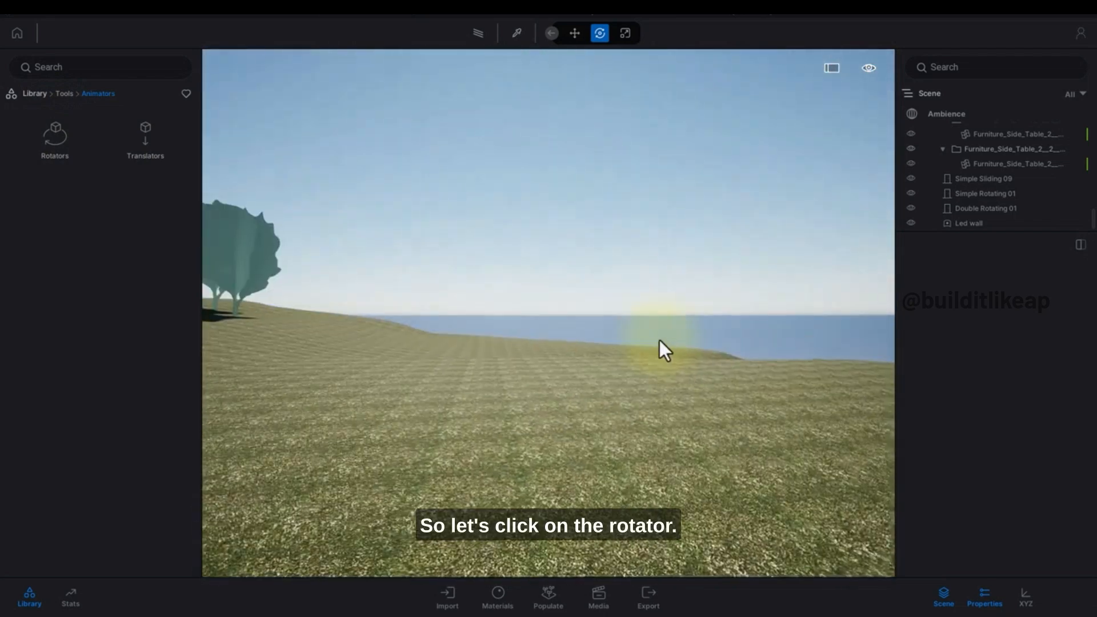
click(68, 158)
click(91, 203)
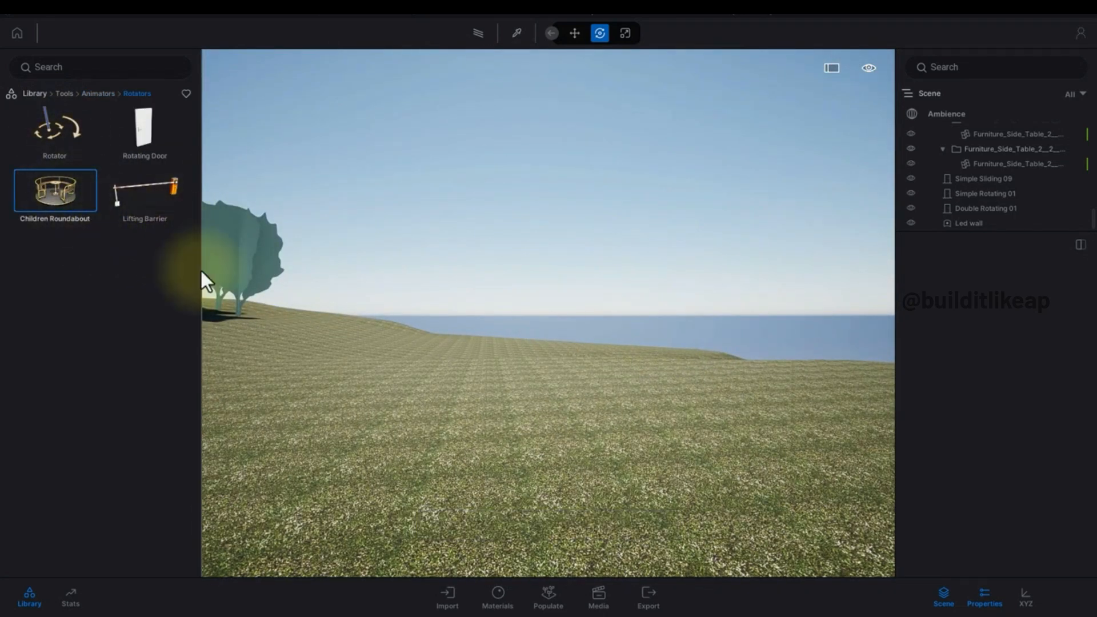
drag(201, 270, 385, 434)
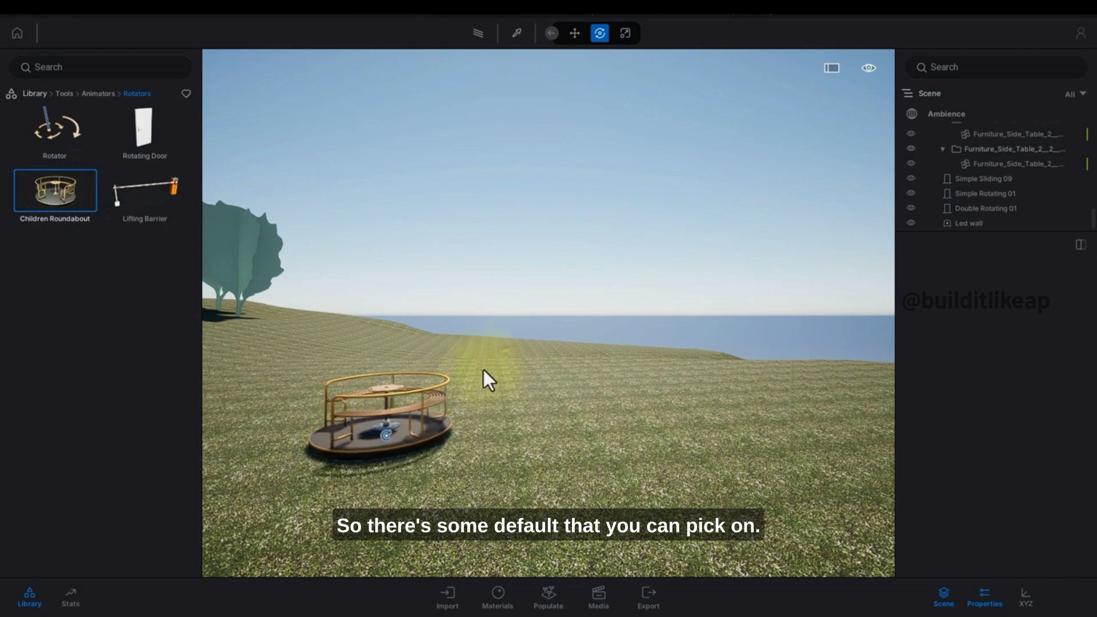
Place a Lifting Barrier on the terrain beside the roundabout.
drag(159, 214, 686, 489)
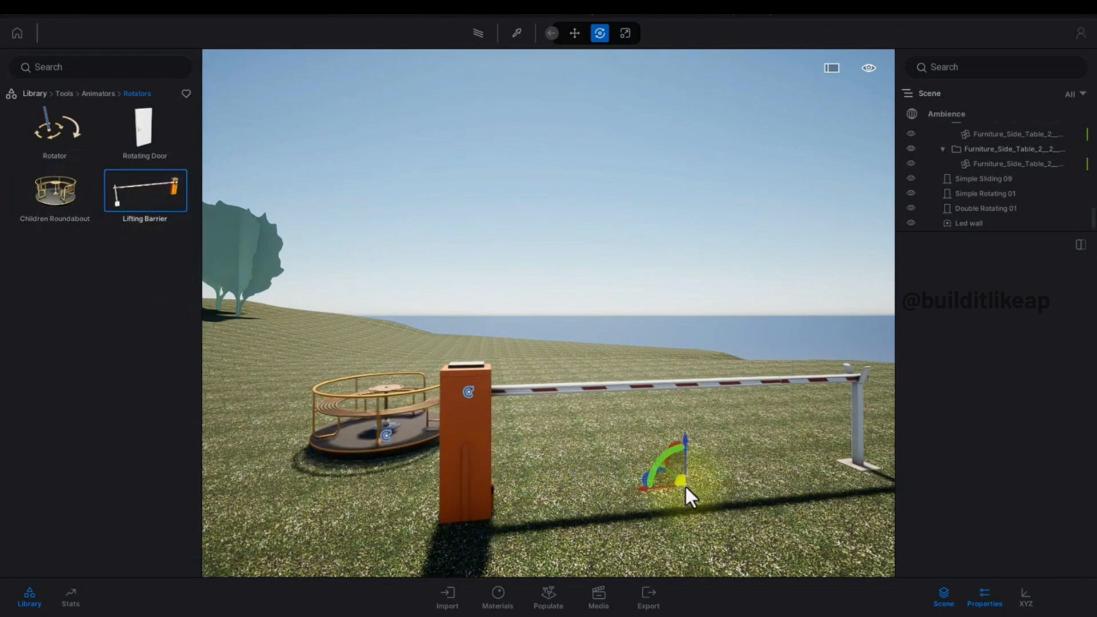
scroll(572, 426, down, 6)
scroll(548, 412, up, 4)
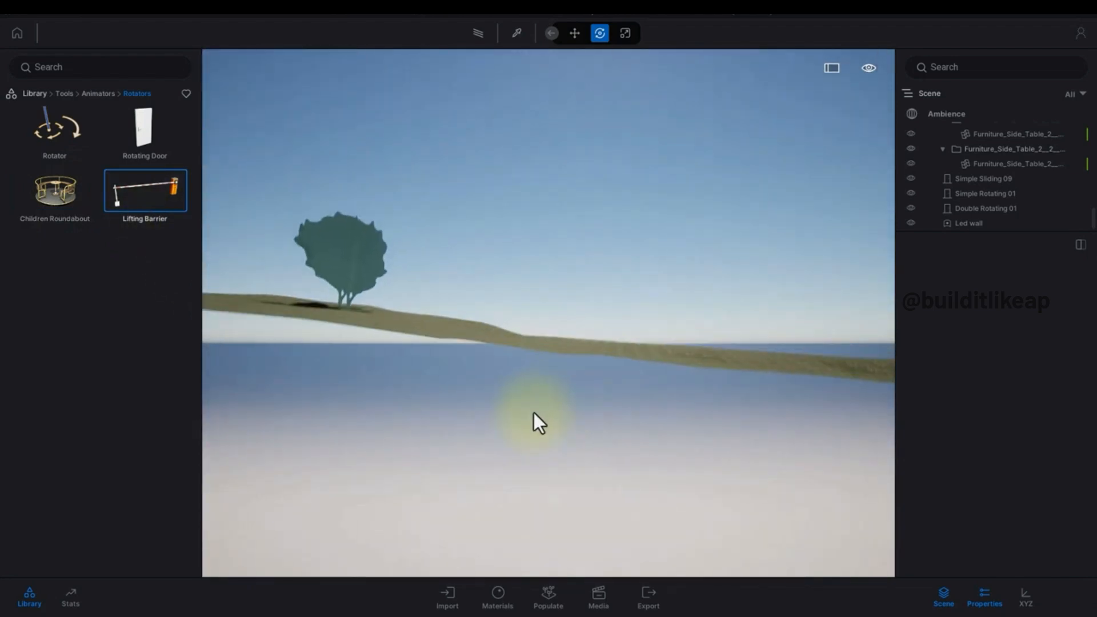
middle_drag(534, 413, 502, 450)
scroll(456, 485, down, 4)
right_drag(456, 486, 451, 458)
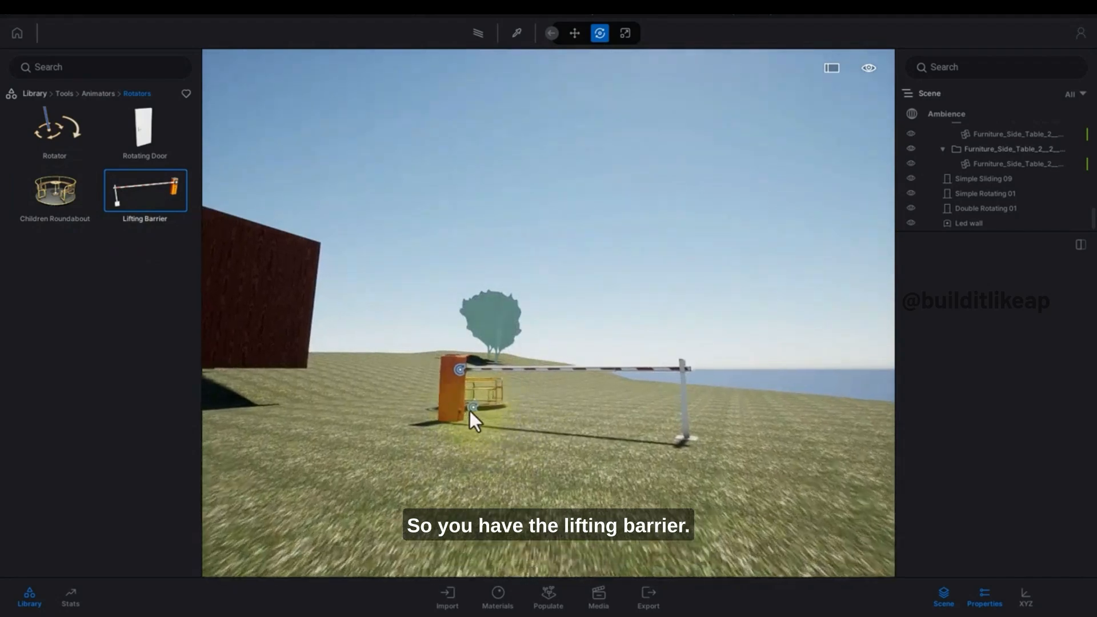
Expand the Lifting Barrier group in the scene graph and select its Rotator object.
click(449, 404)
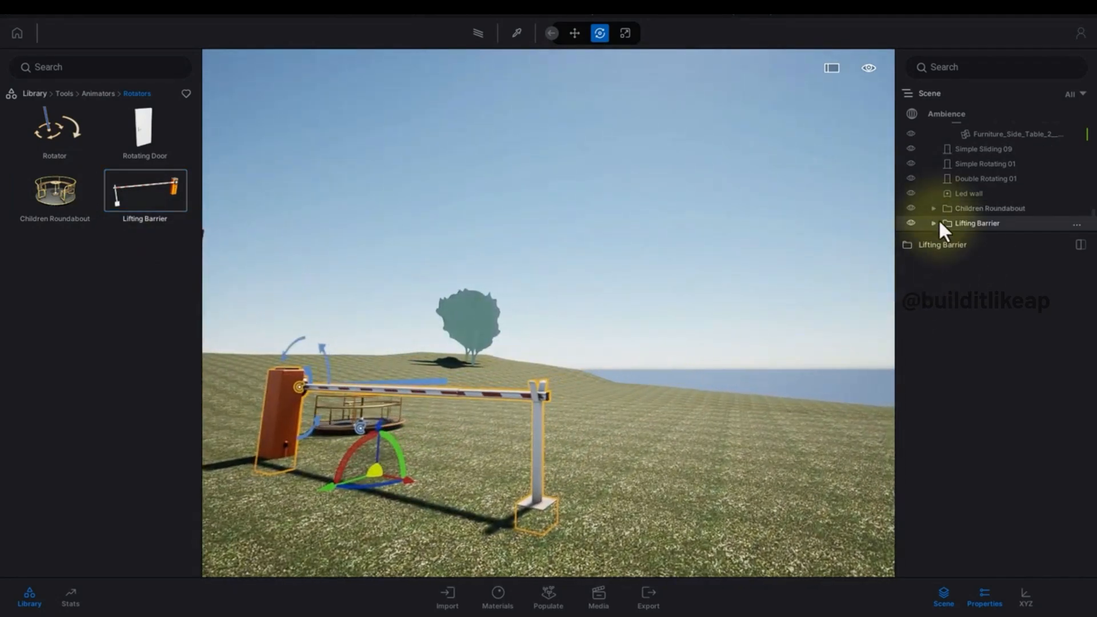
click(933, 223)
right_drag(698, 230, 549, 235)
key(d)
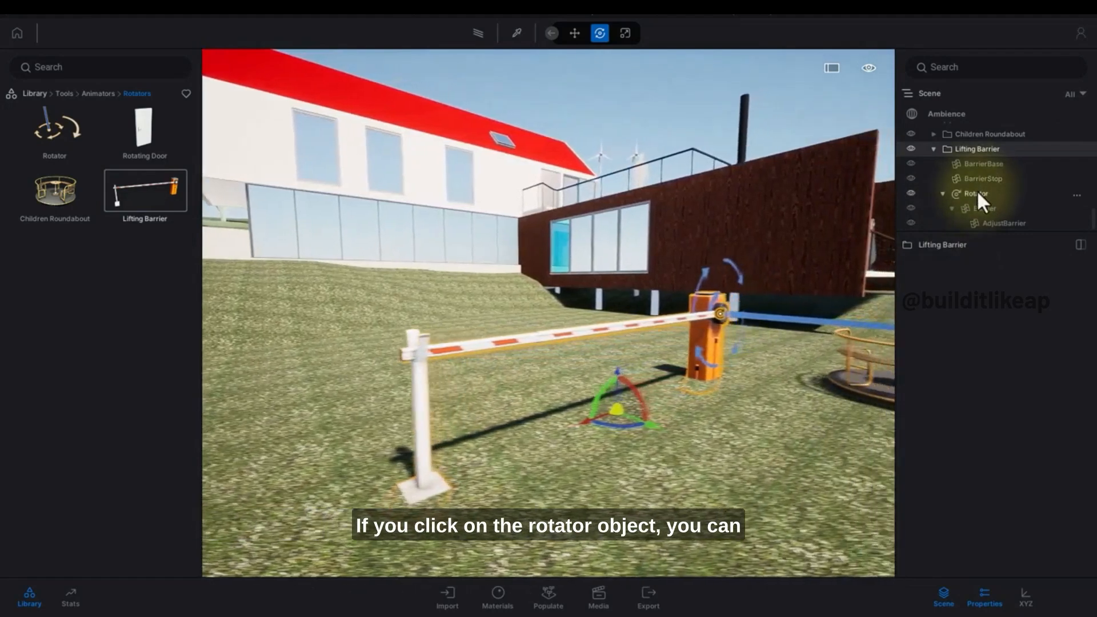
click(975, 193)
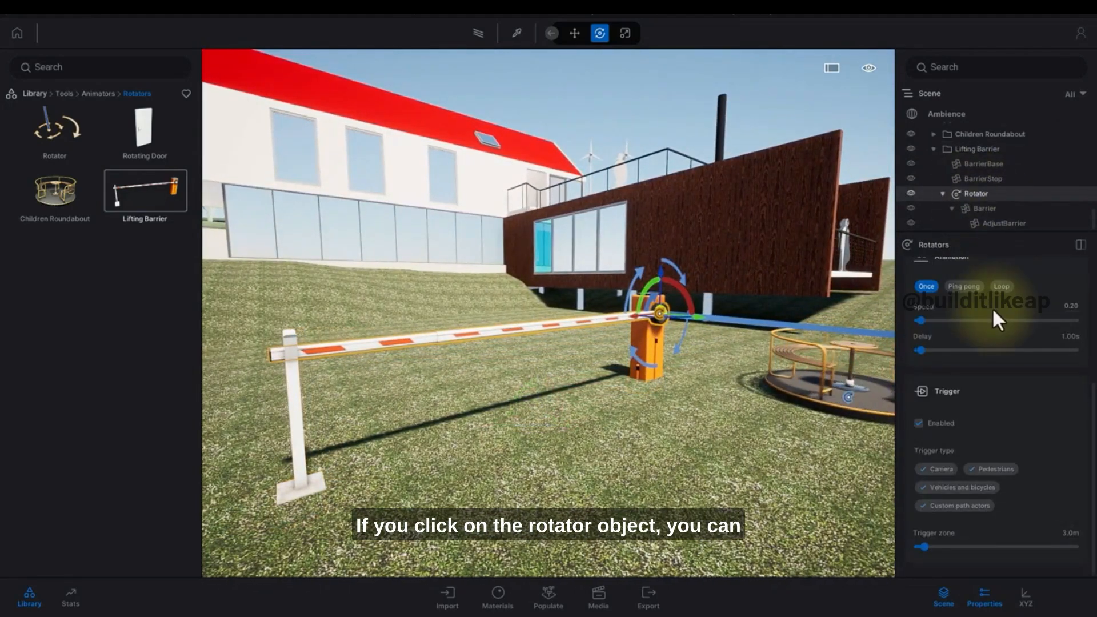
Examine the Rotator's angle, axis, animation and trigger settings.
scroll(983, 322, up, 3)
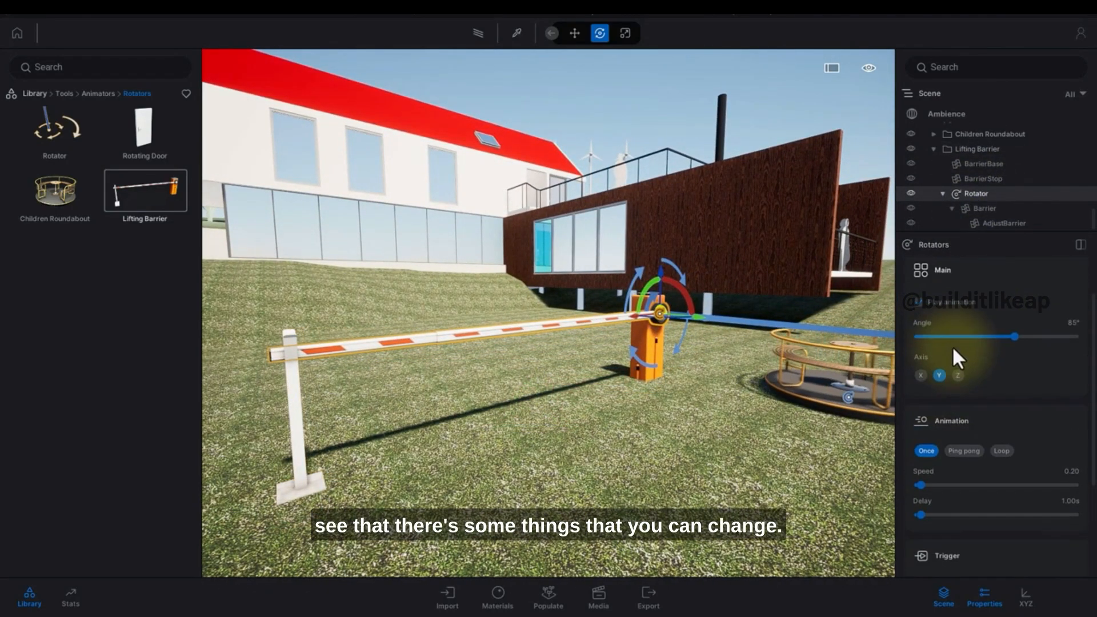
scroll(952, 345, up, 2)
right_drag(786, 323, 756, 379)
key(d)
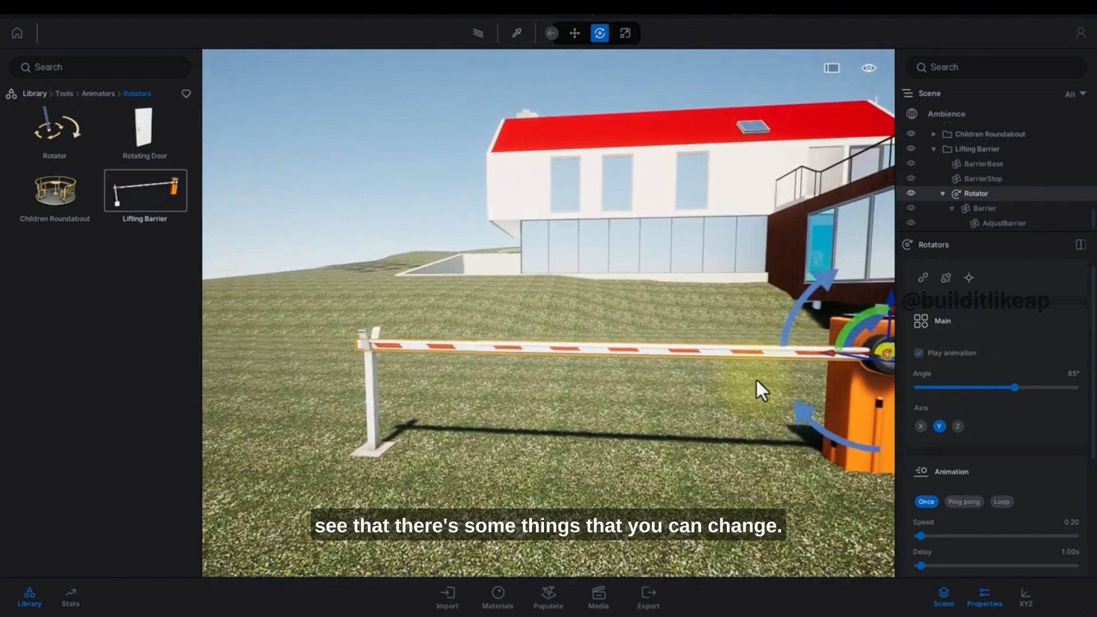
right_drag(735, 330, 776, 324)
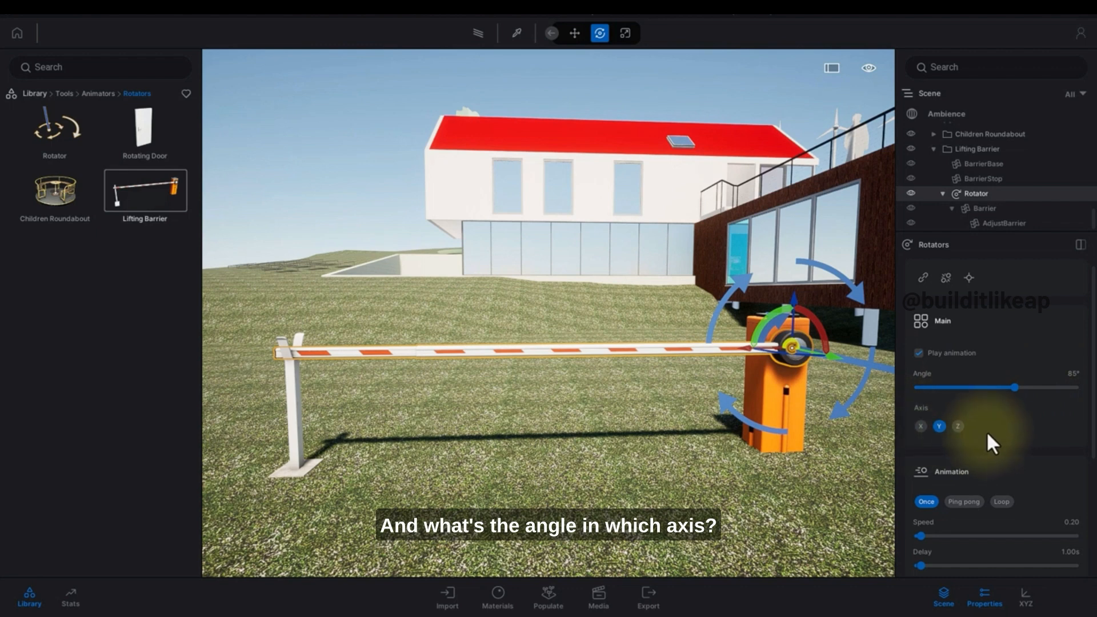
scroll(986, 431, down, 2)
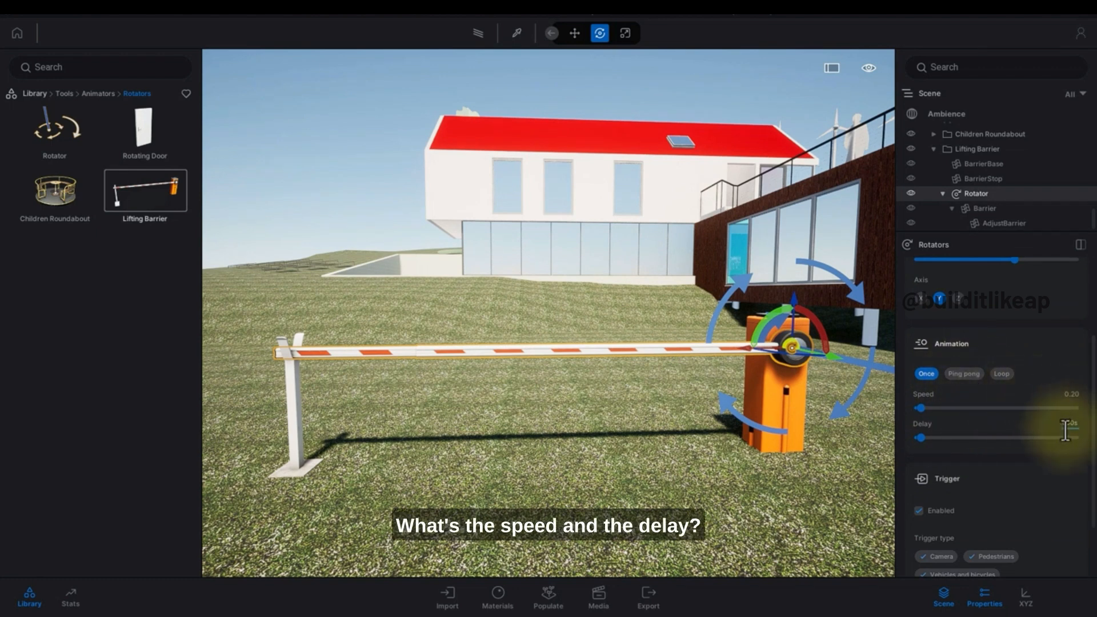
scroll(948, 503, down, 2)
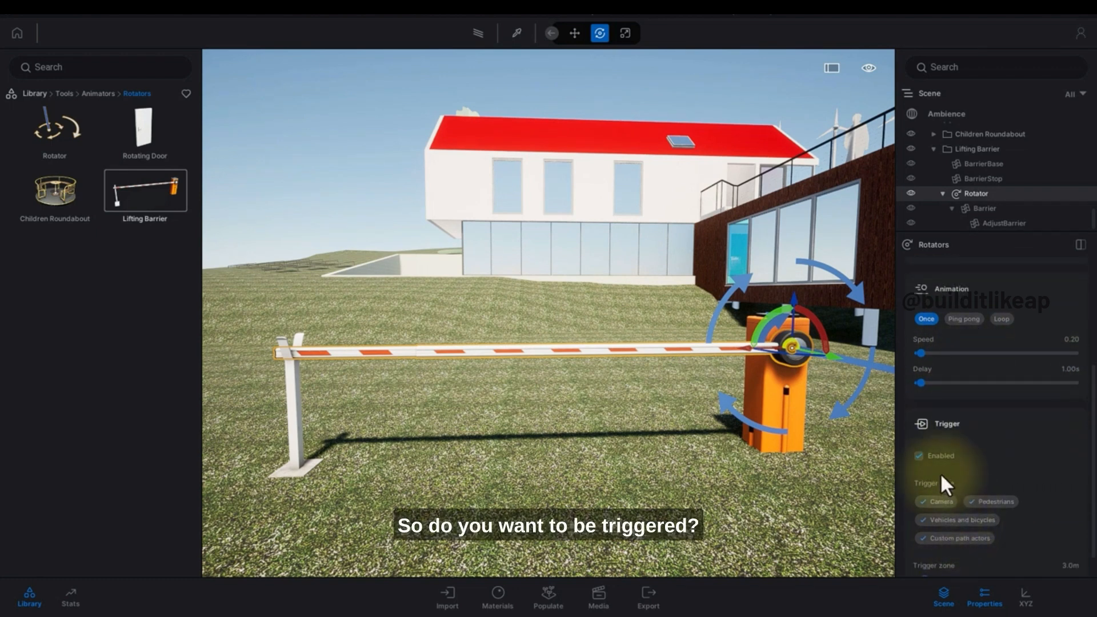
Disable the Rotator's trigger and cycle the animation mode through Ping pong and Loop back to Once.
click(919, 455)
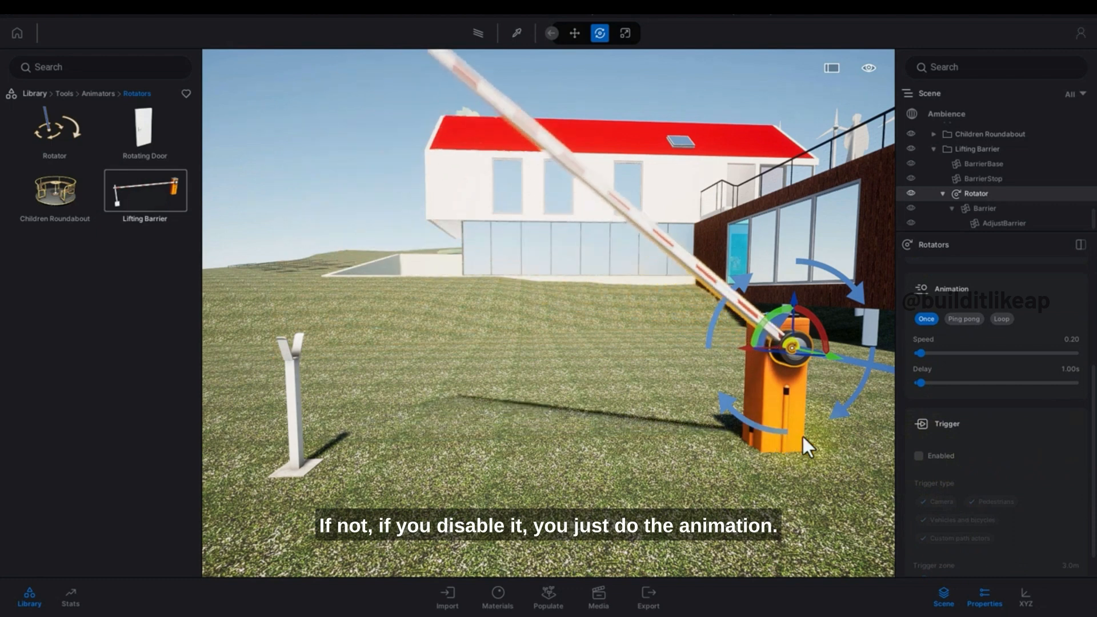
scroll(933, 476, down, 1)
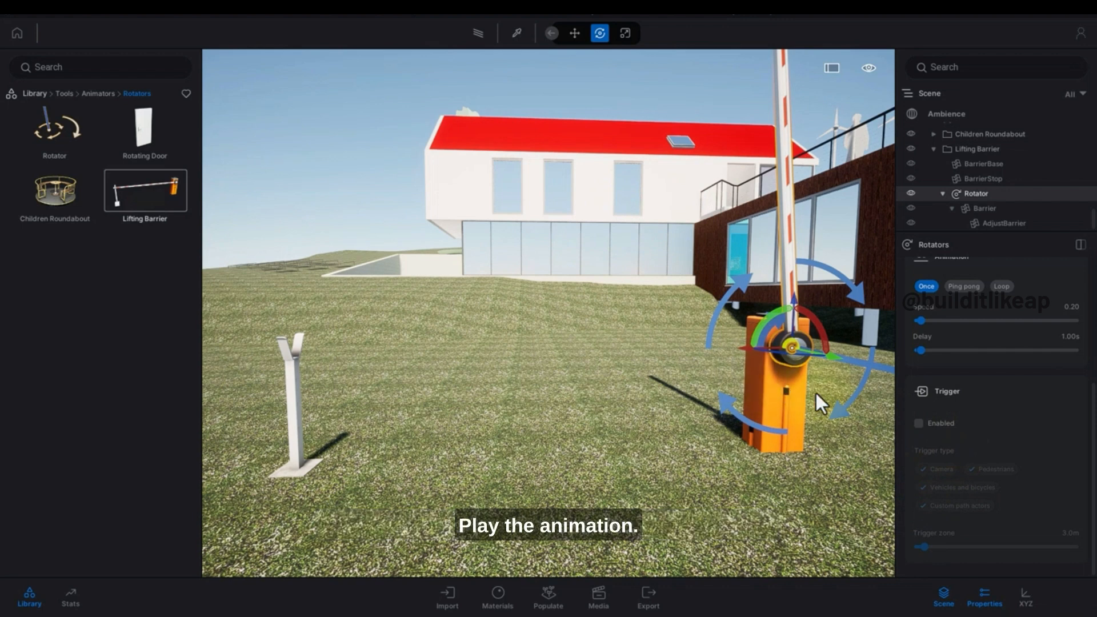
click(963, 287)
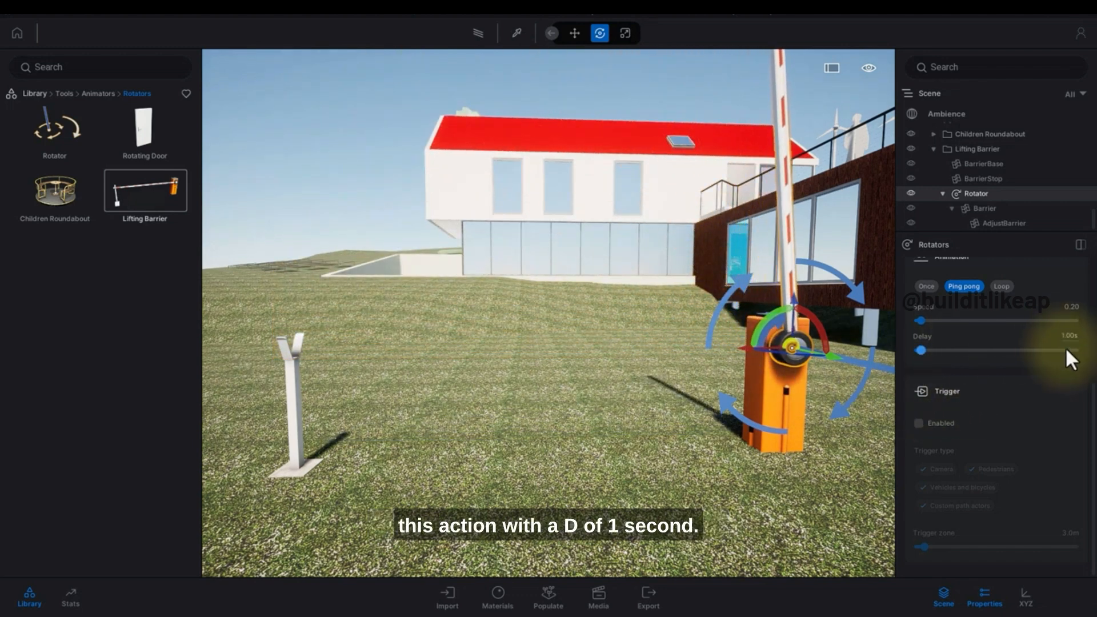
click(1000, 286)
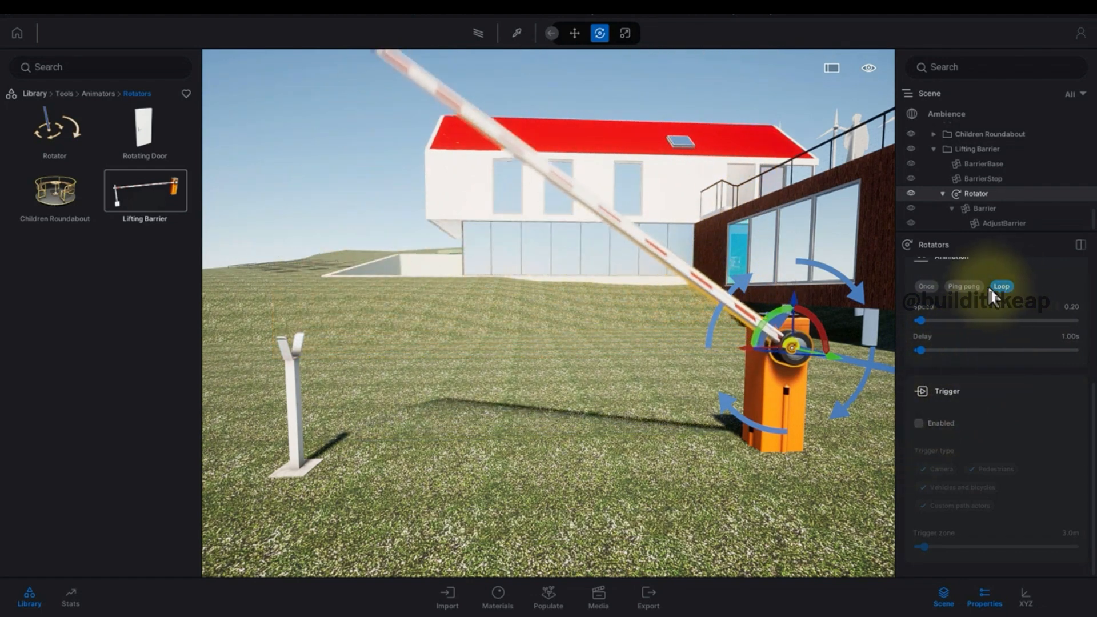
click(926, 286)
Select the Rotator inside the Lifting Barrier group in the scene graph.
click(746, 339)
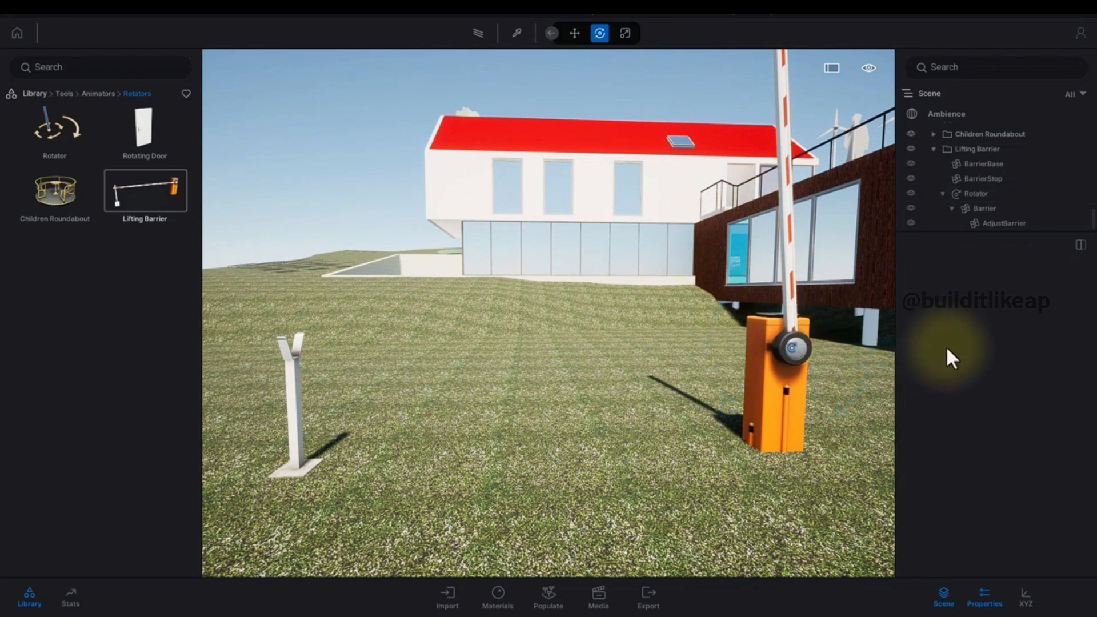
click(786, 357)
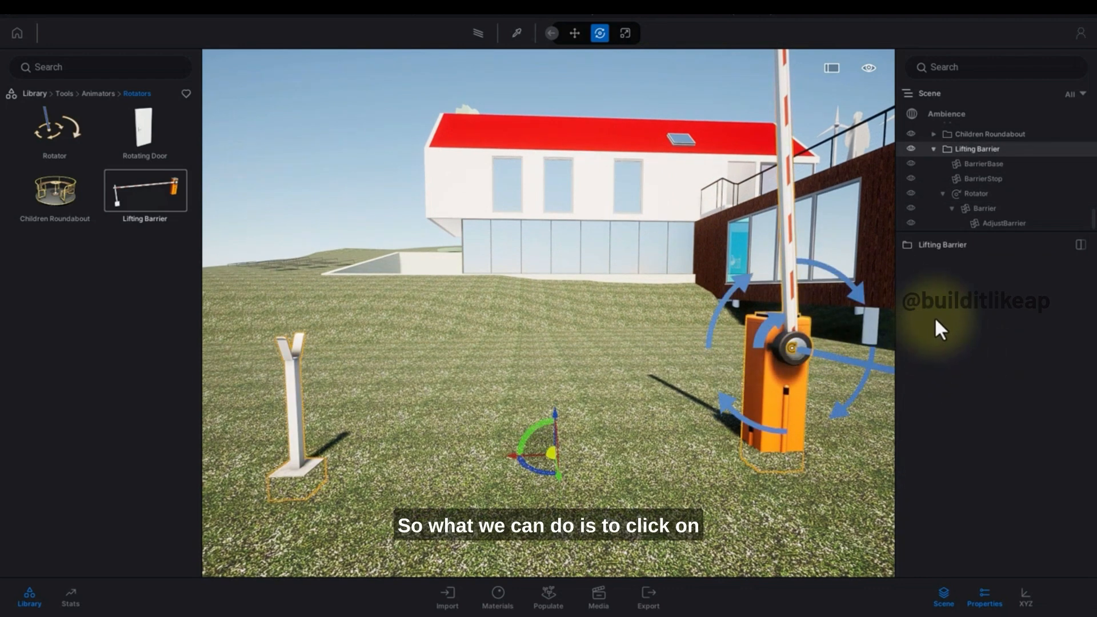
scroll(993, 172, up, 3)
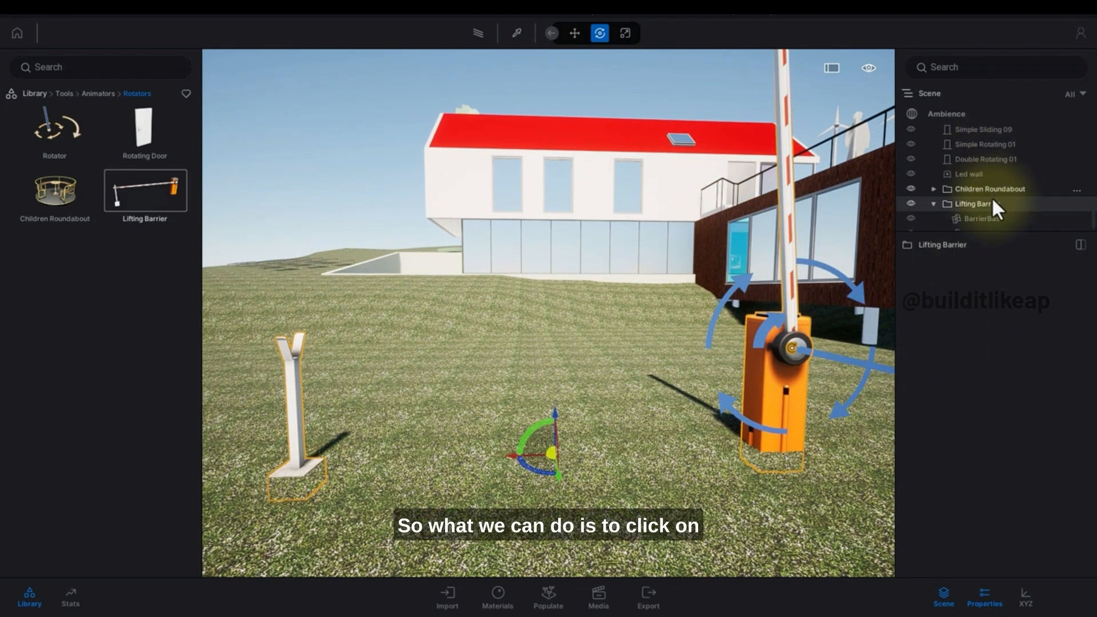
scroll(993, 197, down, 2)
click(976, 213)
scroll(990, 375, up, 4)
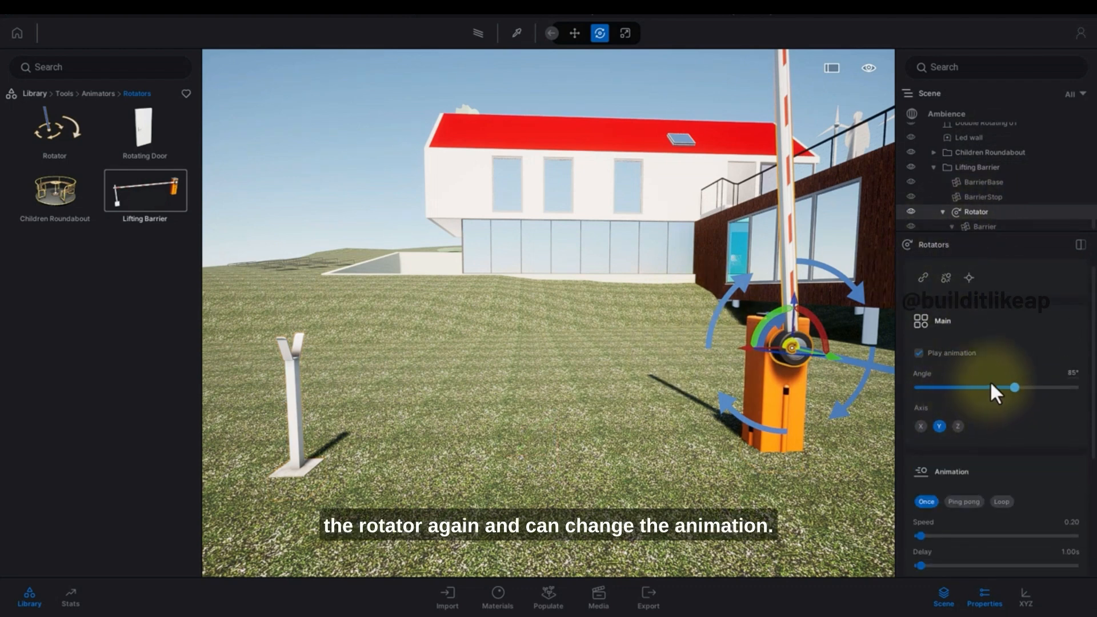
Set the Rotator's angle to 18° and try the X and Z rotation axes.
mouse_move(1014, 387)
mouse_down()
mouse_move(1025, 388)
mouse_move(994, 387)
mouse_move(1050, 388)
mouse_move(1001, 387)
mouse_up()
click(921, 426)
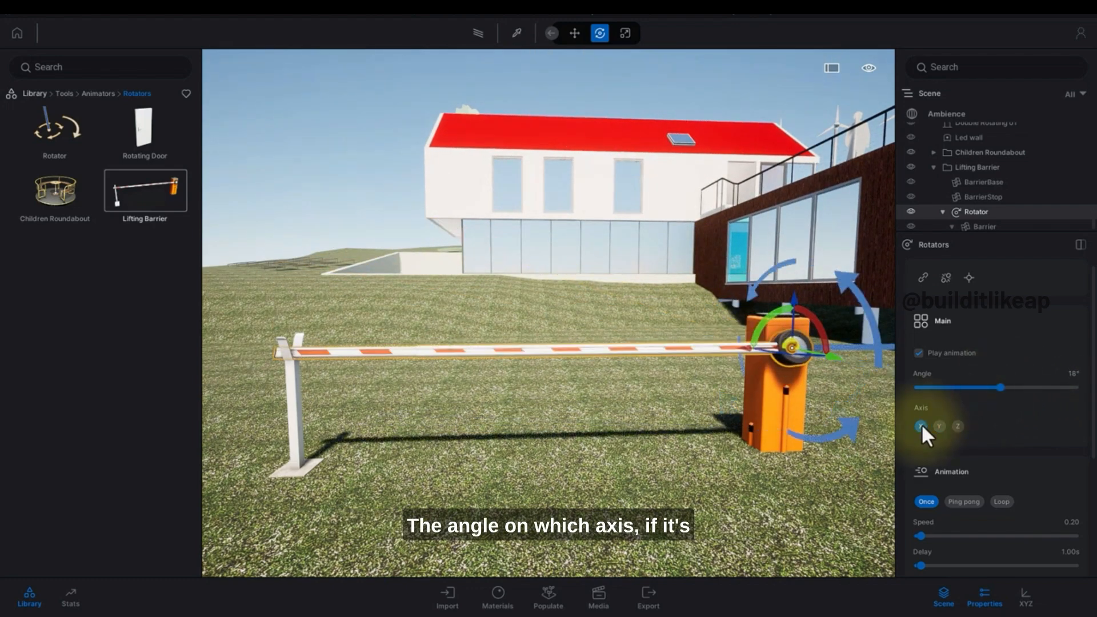
drag(819, 376, 906, 421)
click(958, 426)
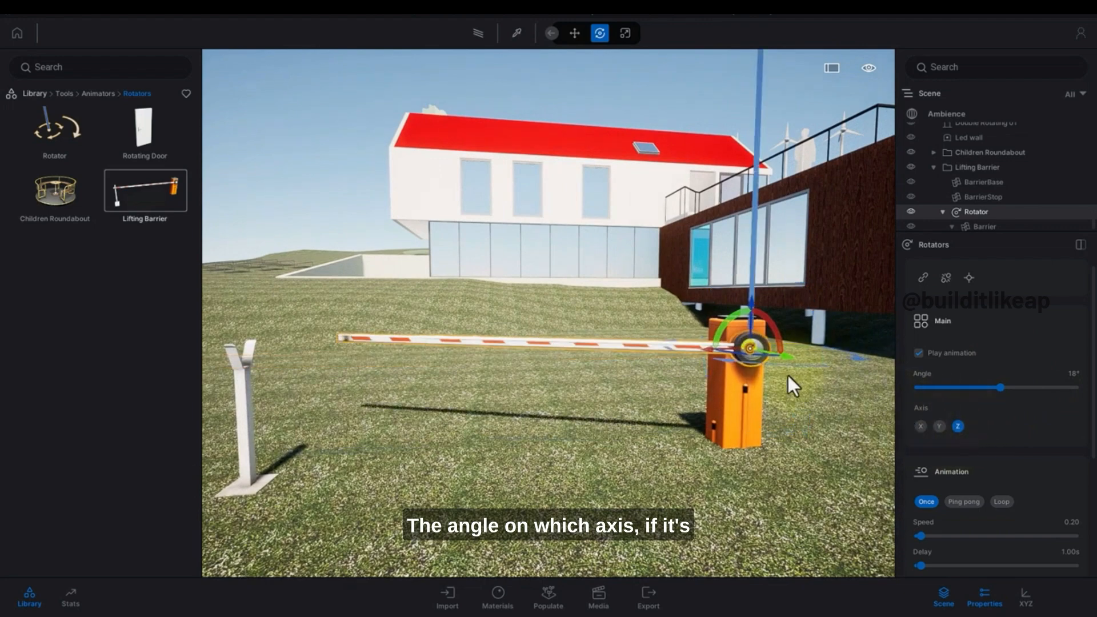
Raise the Rotator's angle to about 126° and switch its axis through X back to Y.
drag(788, 376, 769, 399)
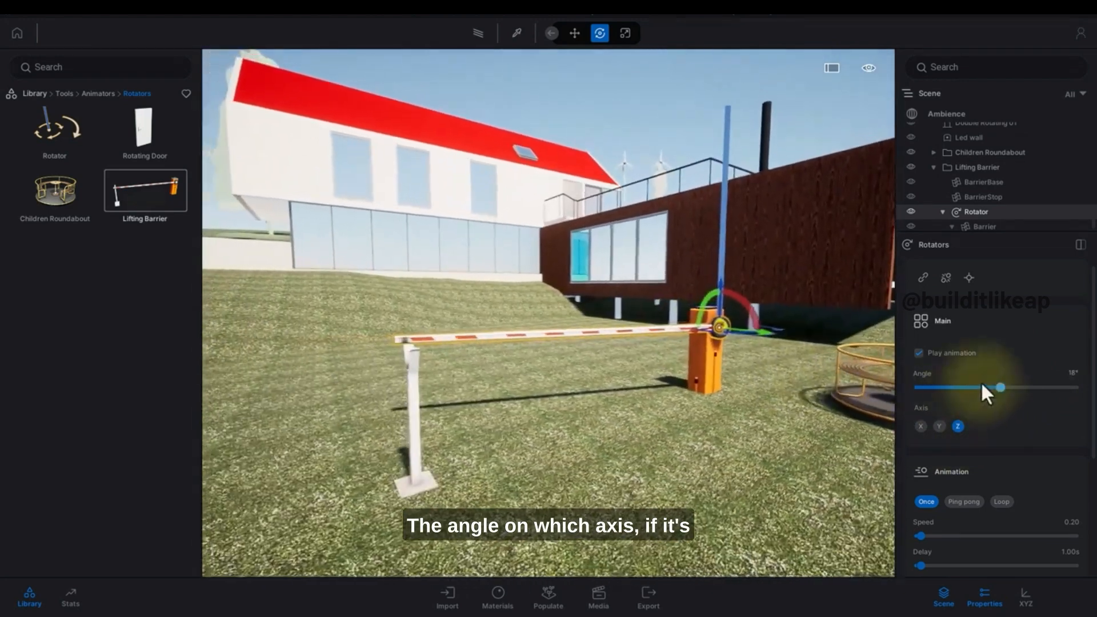
mouse_move(999, 388)
mouse_down()
mouse_move(950, 388)
mouse_move(1012, 388)
mouse_move(918, 387)
mouse_move(863, 371)
mouse_move(1076, 388)
mouse_move(963, 388)
mouse_move(1047, 390)
mouse_move(970, 386)
mouse_move(1008, 386)
mouse_up()
click(920, 426)
click(939, 425)
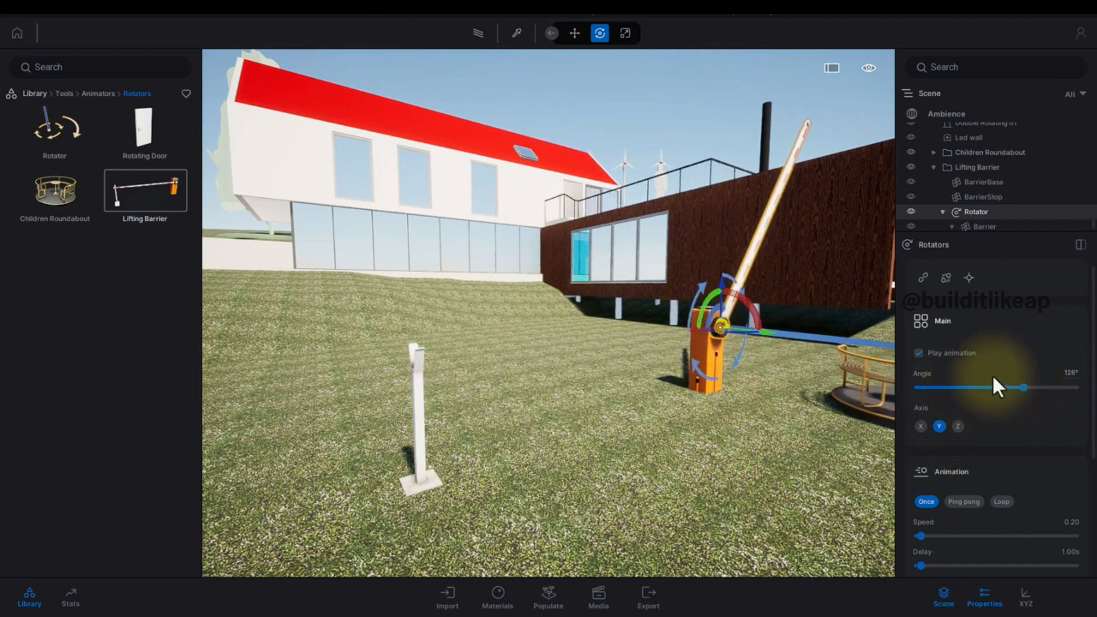
Move to the house entrance, select the entrance door and apply the Clear glass material to it.
click(632, 352)
right_drag(631, 352, 616, 351)
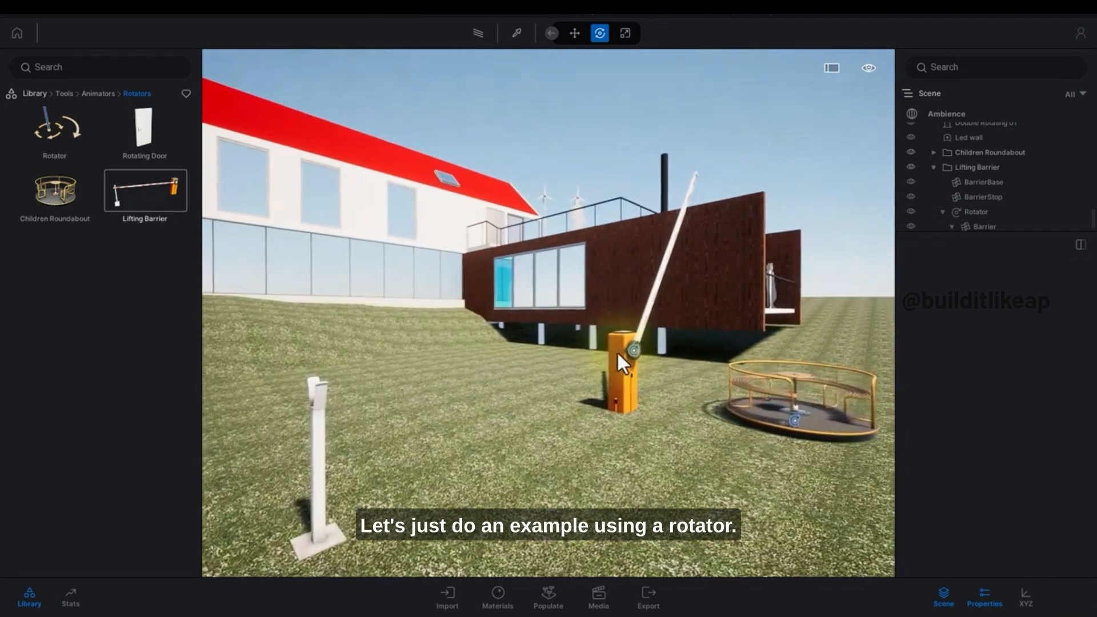
middle_drag(413, 243, 426, 335)
scroll(471, 368, up, 6)
right_drag(475, 371, 503, 395)
scroll(503, 396, up, 5)
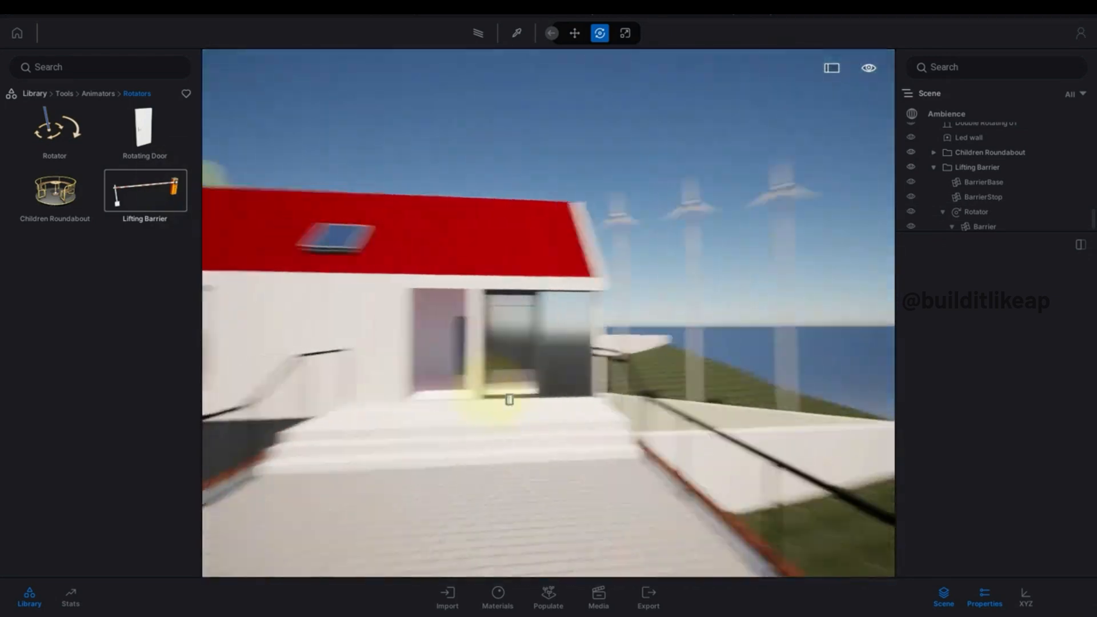
middle_drag(503, 396, 568, 431)
scroll(566, 436, up, 4)
scroll(570, 432, up, 5)
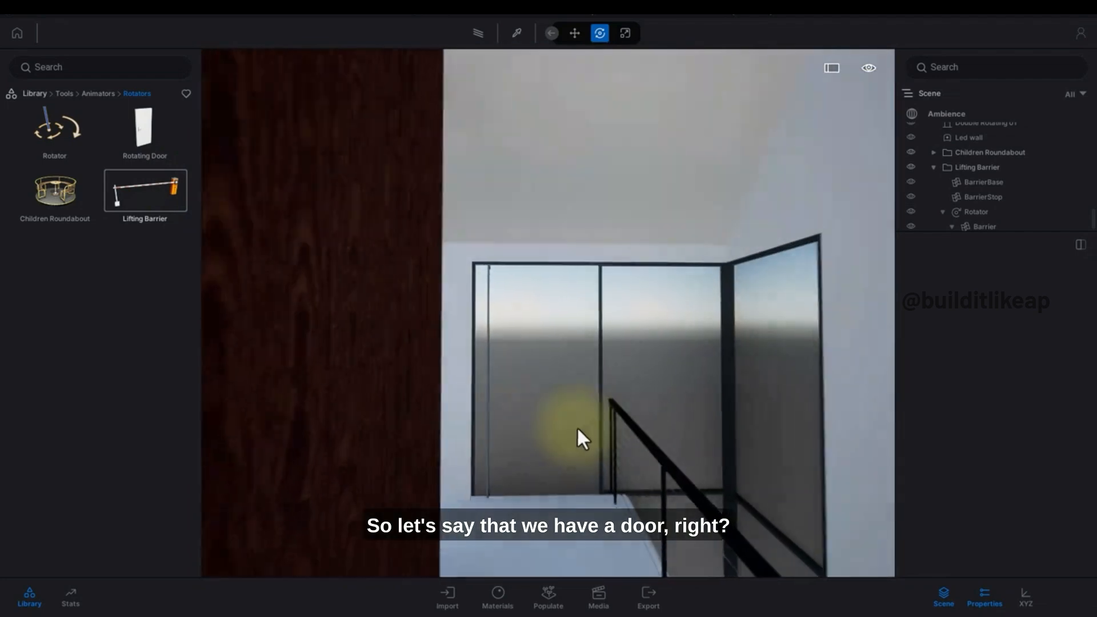
click(566, 412)
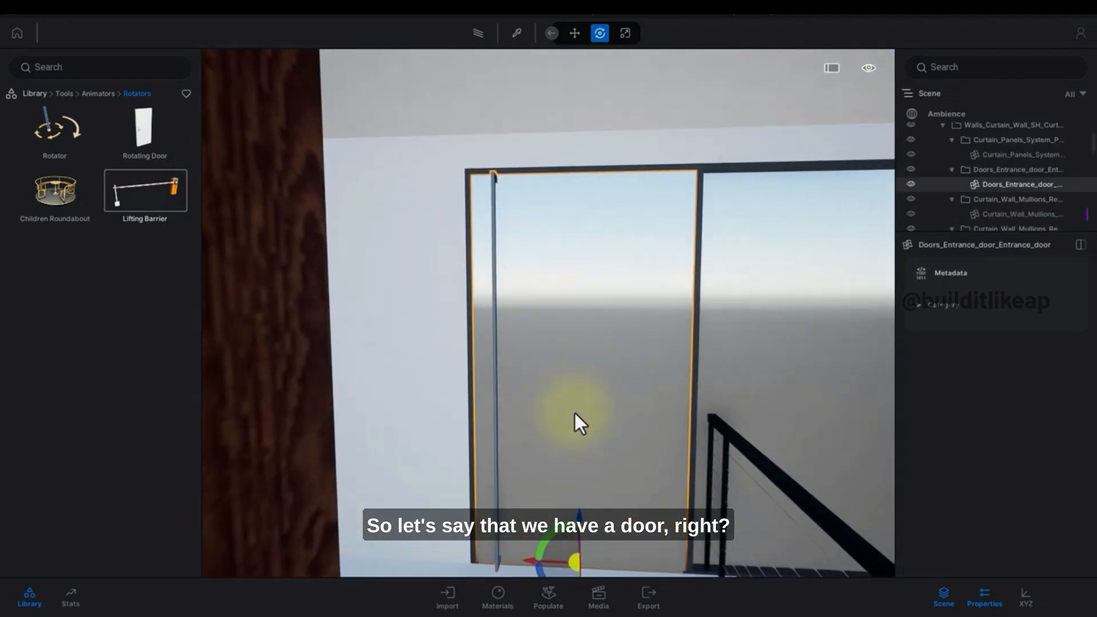
click(37, 94)
click(49, 150)
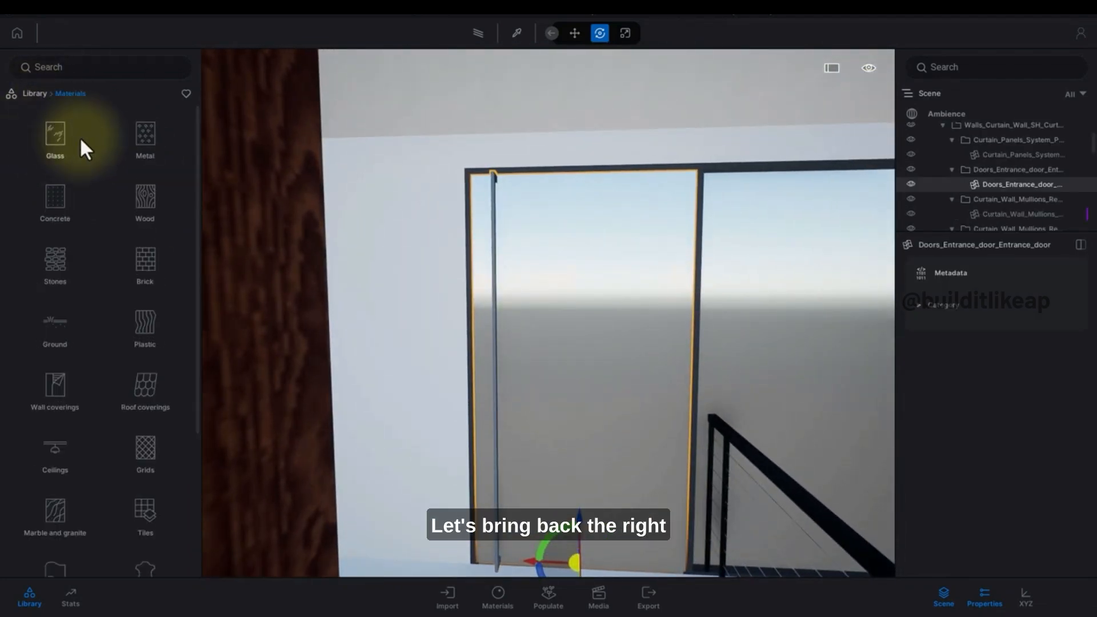
click(80, 143)
drag(92, 148, 566, 309)
Increase the door glass's opacity to 89%.
scroll(563, 303, down, 5)
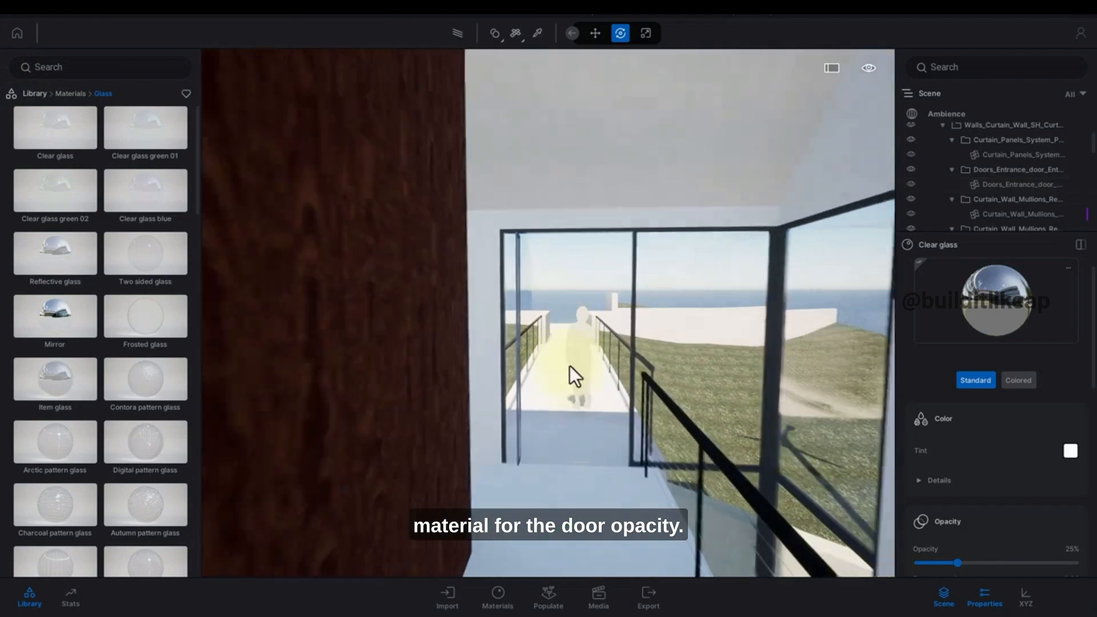
scroll(986, 498, down, 2)
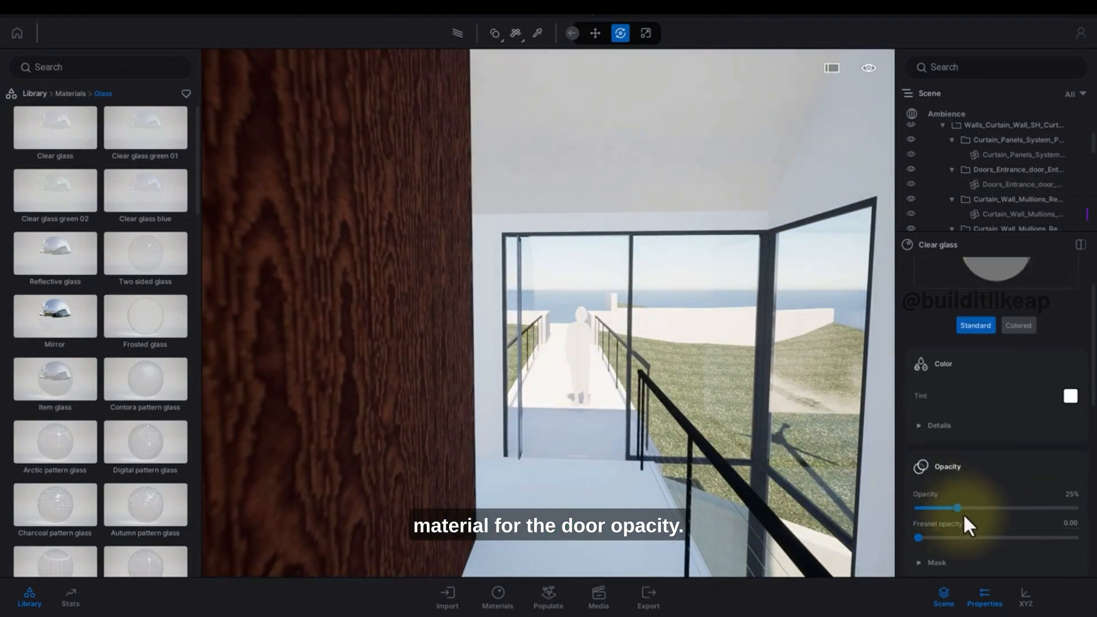
drag(959, 508, 1058, 507)
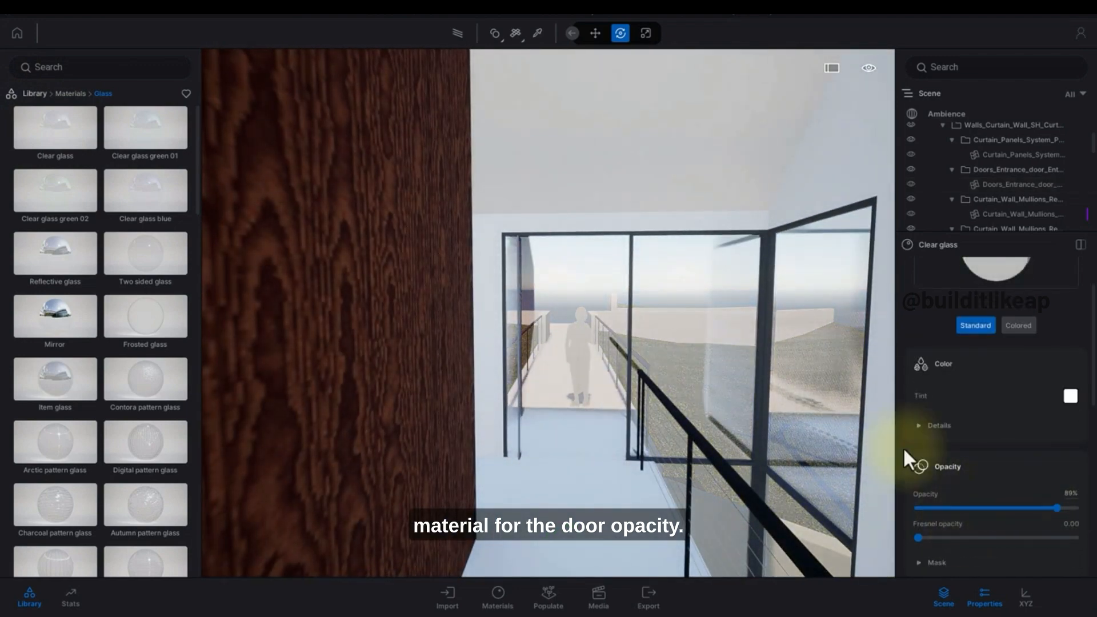
scroll(952, 448, down, 2)
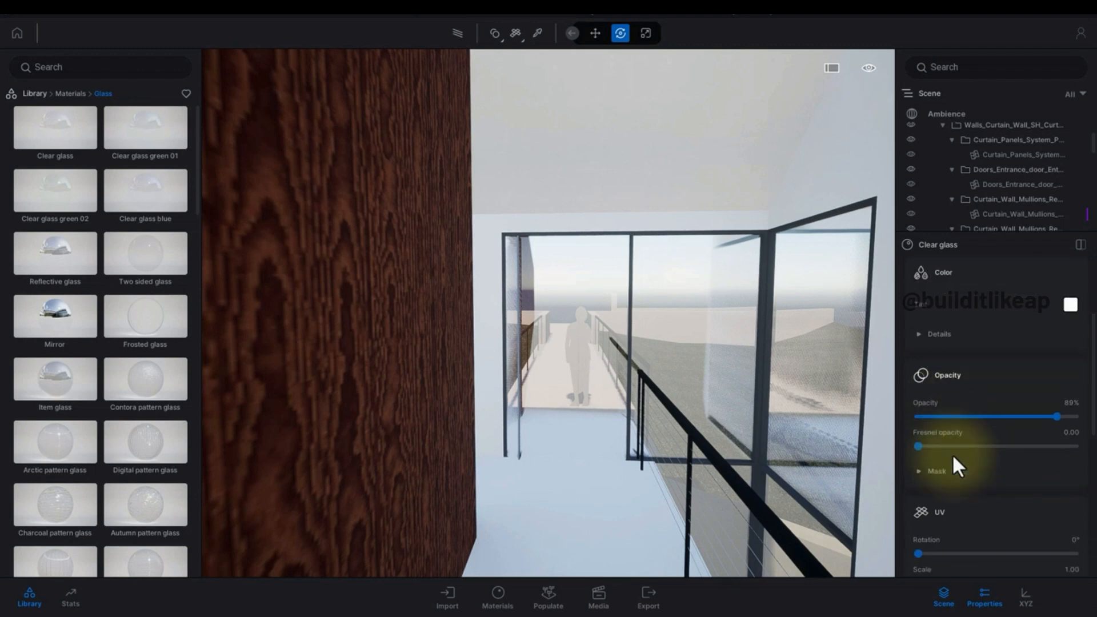
Place a Rotator from the Animators library at the base of the entrance door's hinge edge.
click(38, 94)
click(589, 375)
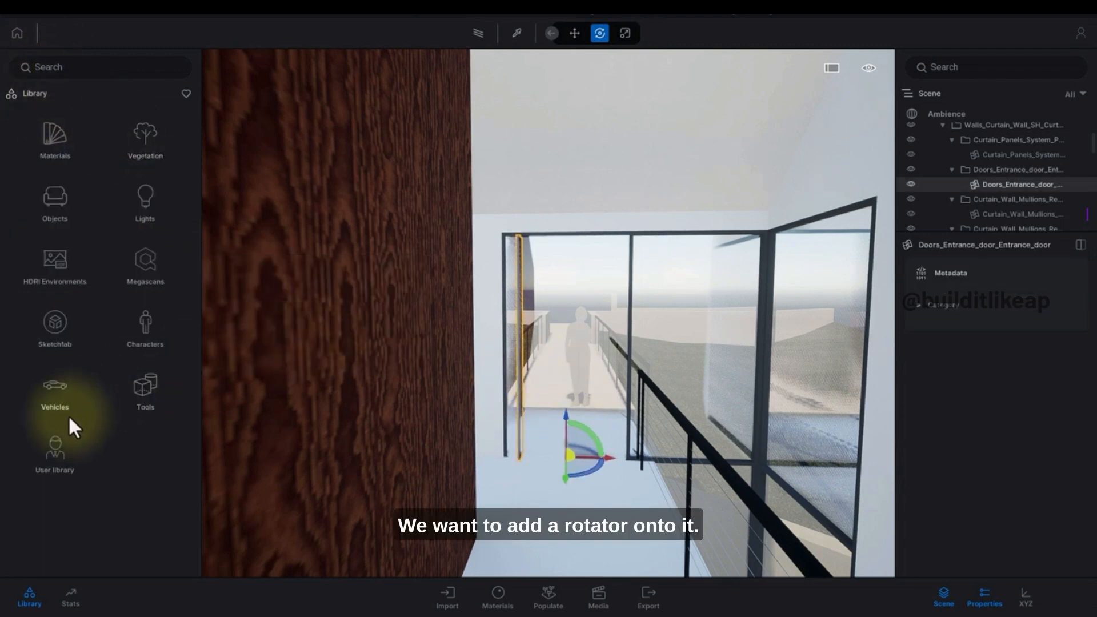
click(139, 394)
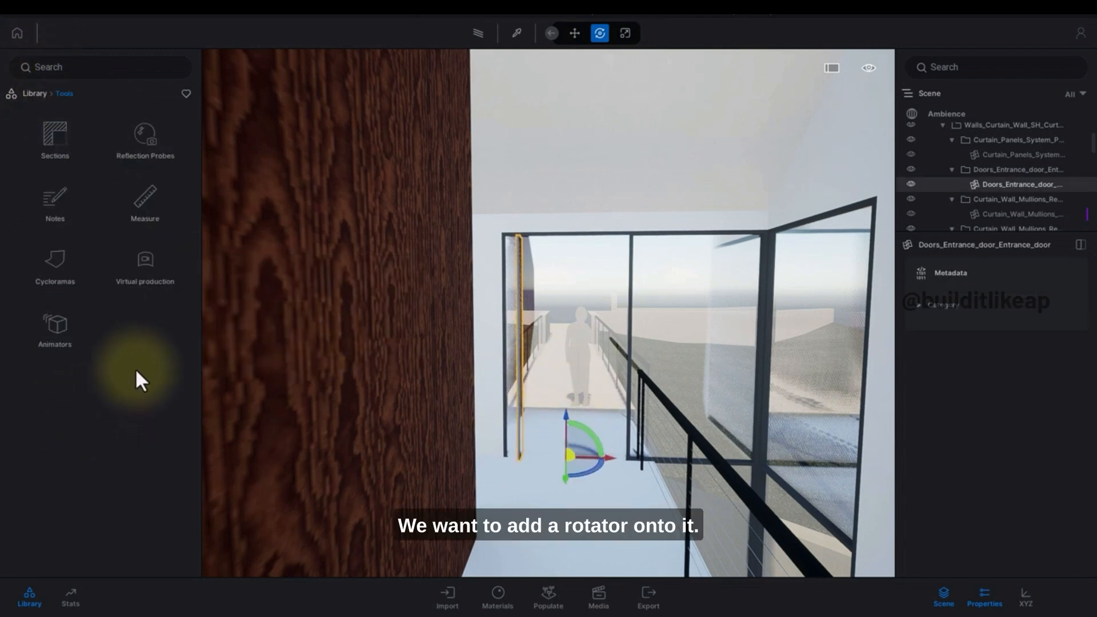
click(57, 311)
click(67, 133)
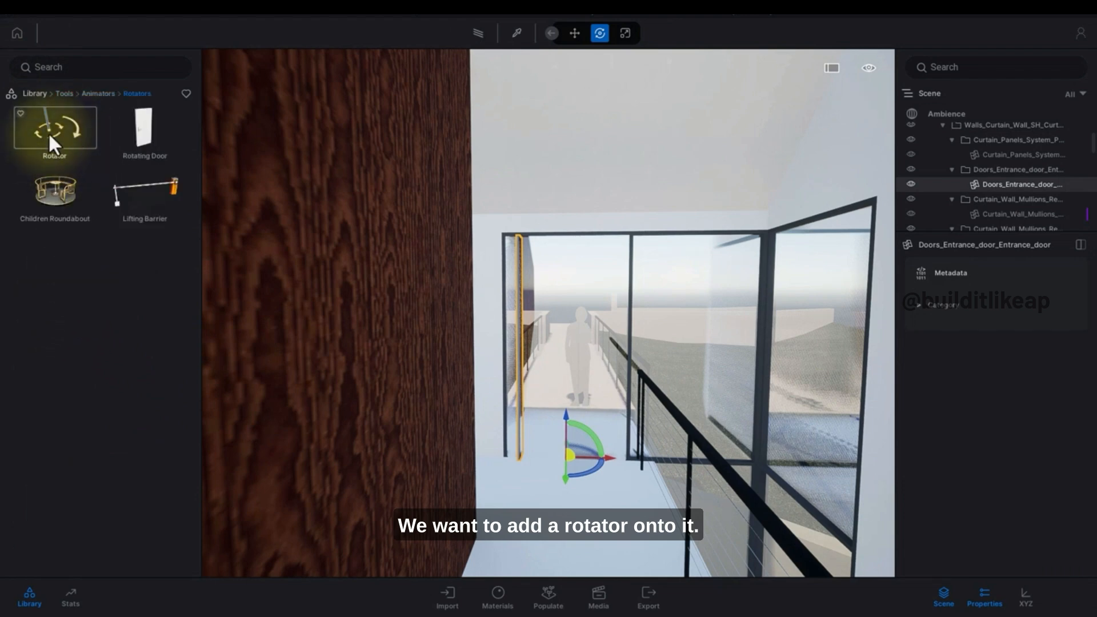
drag(49, 136, 626, 460)
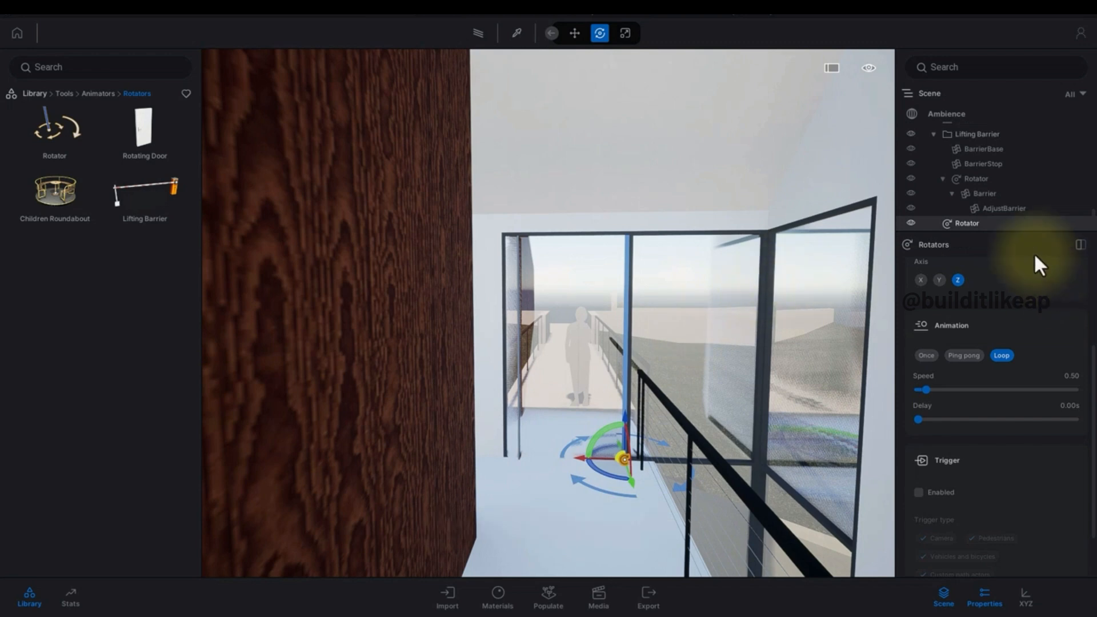
Link the entrance door to the new Rotator with the object link option.
scroll(958, 321, up, 2)
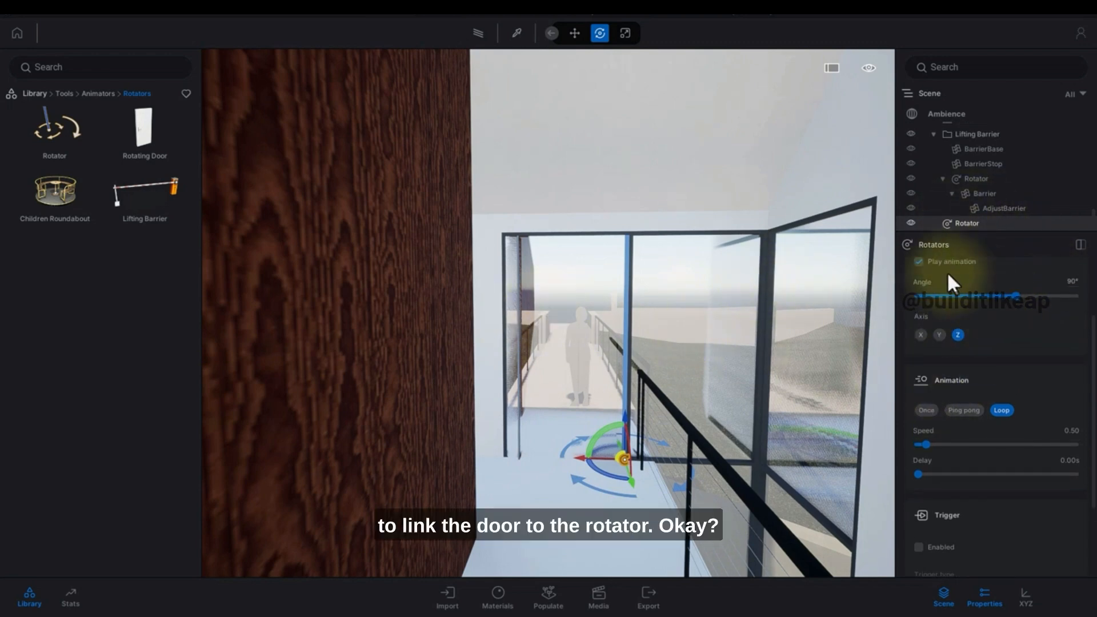
scroll(956, 327, up, 2)
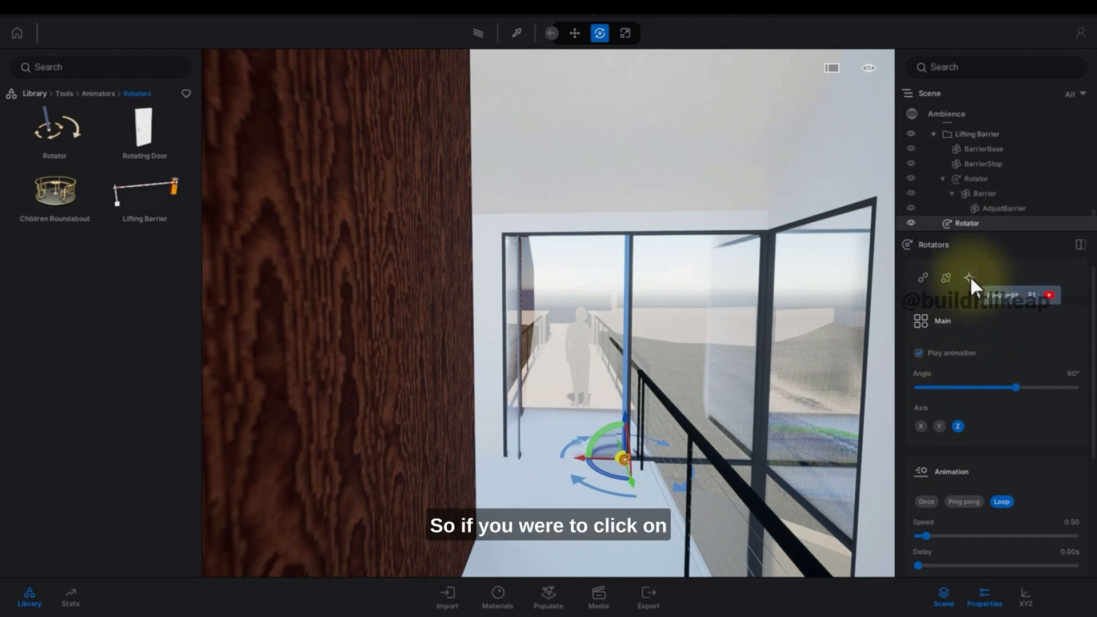
click(924, 278)
click(576, 355)
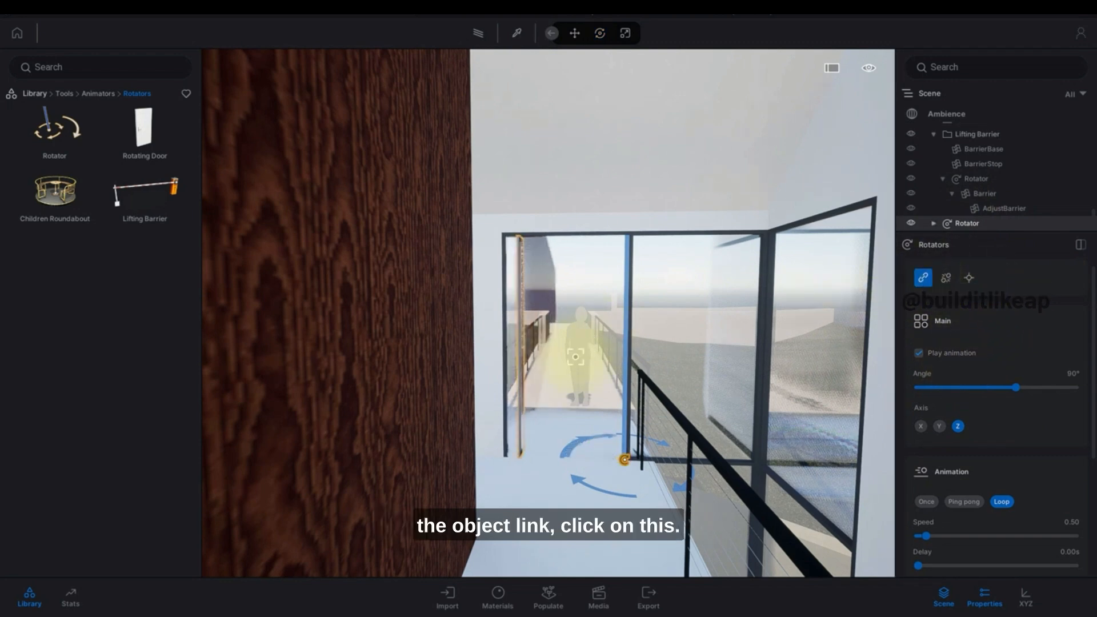
Switch the door Rotator's animation mode to Ping pong.
scroll(841, 281, down, 2)
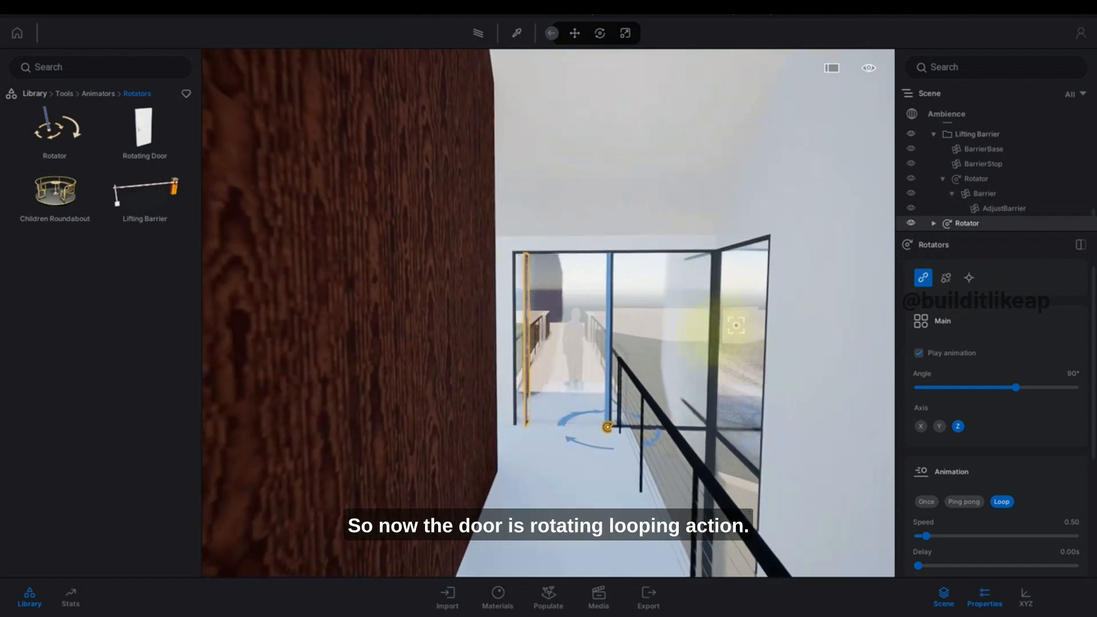
scroll(564, 379, up, 4)
right_drag(564, 379, 593, 392)
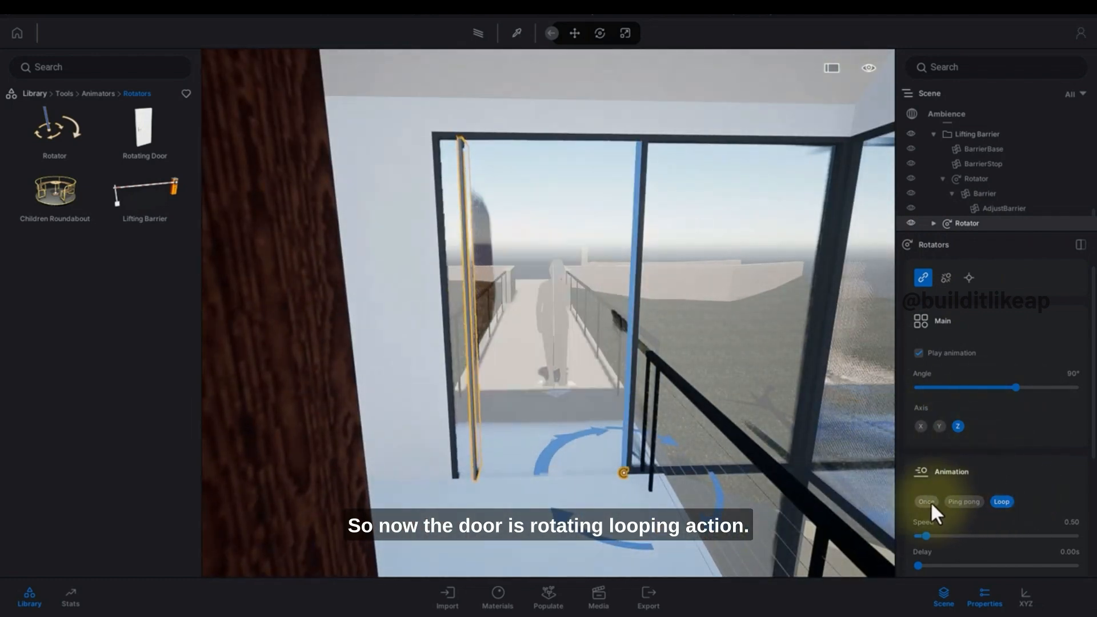
scroll(969, 486, down, 1)
click(963, 465)
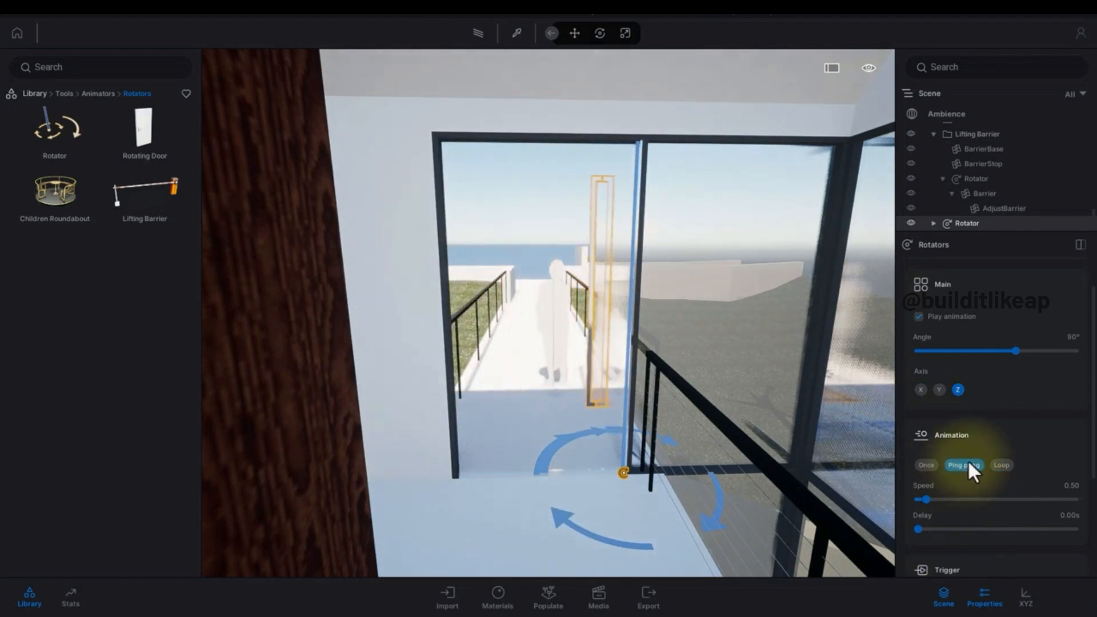
key(r)
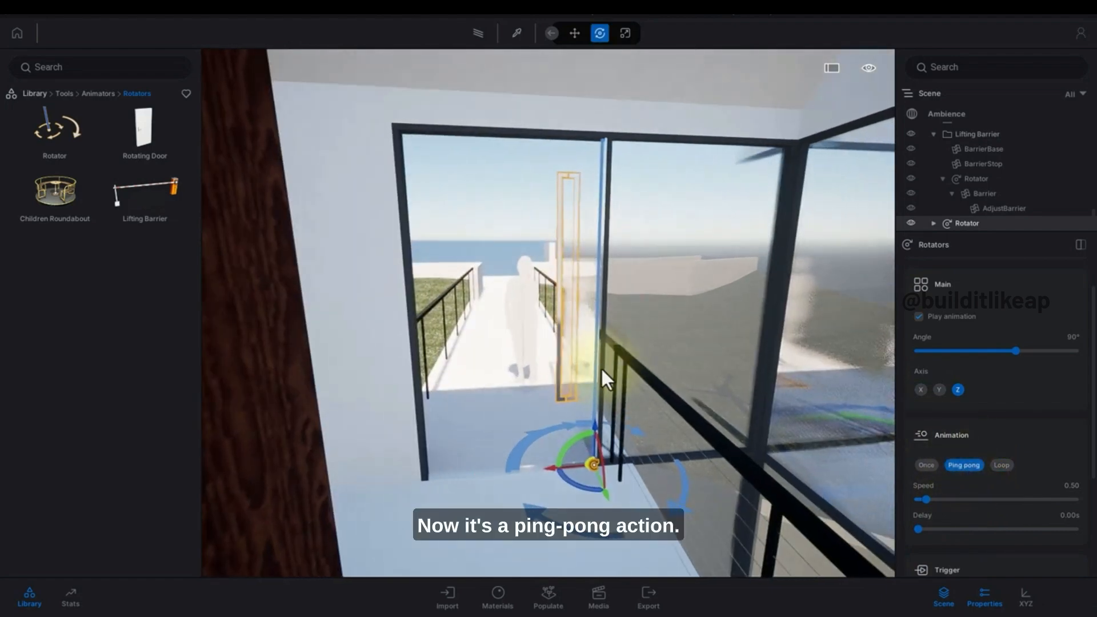
scroll(597, 373, up, 5)
scroll(596, 373, down, 4)
middle_drag(594, 370, 584, 406)
scroll(585, 406, down, 2)
scroll(585, 405, down, 2)
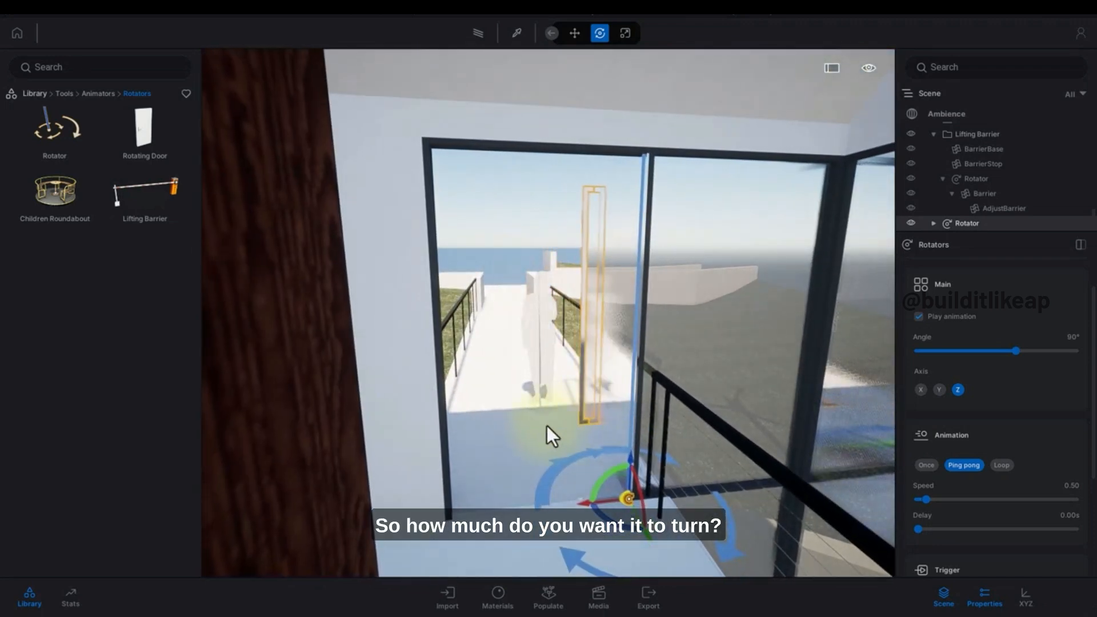
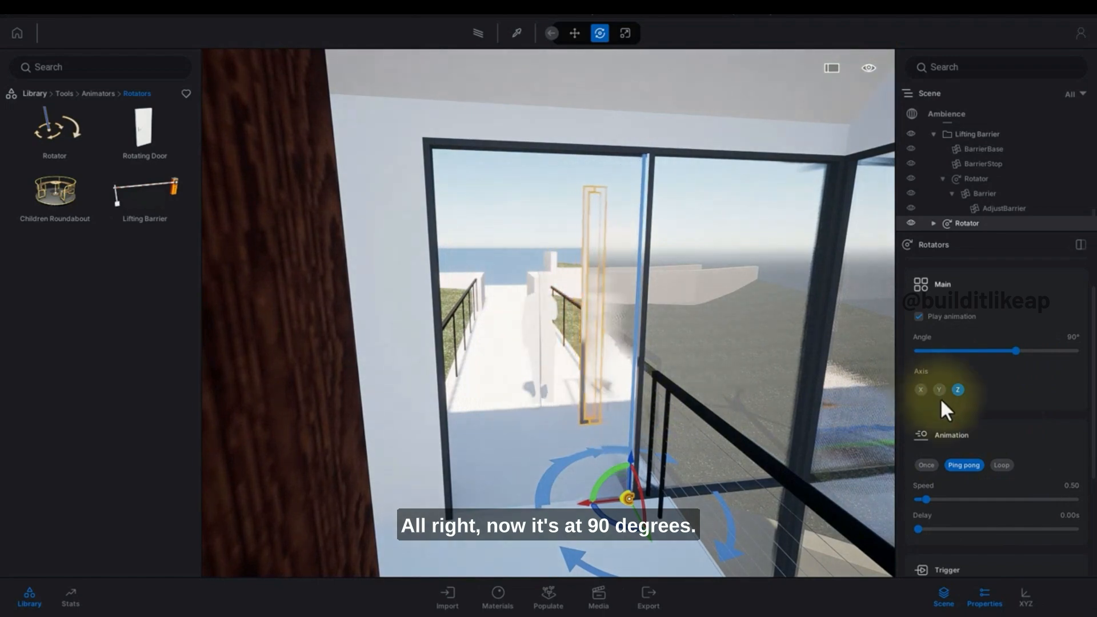
Turn off animation playback for the door Rotator.
click(918, 318)
scroll(589, 385, up, 3)
scroll(657, 409, down, 3)
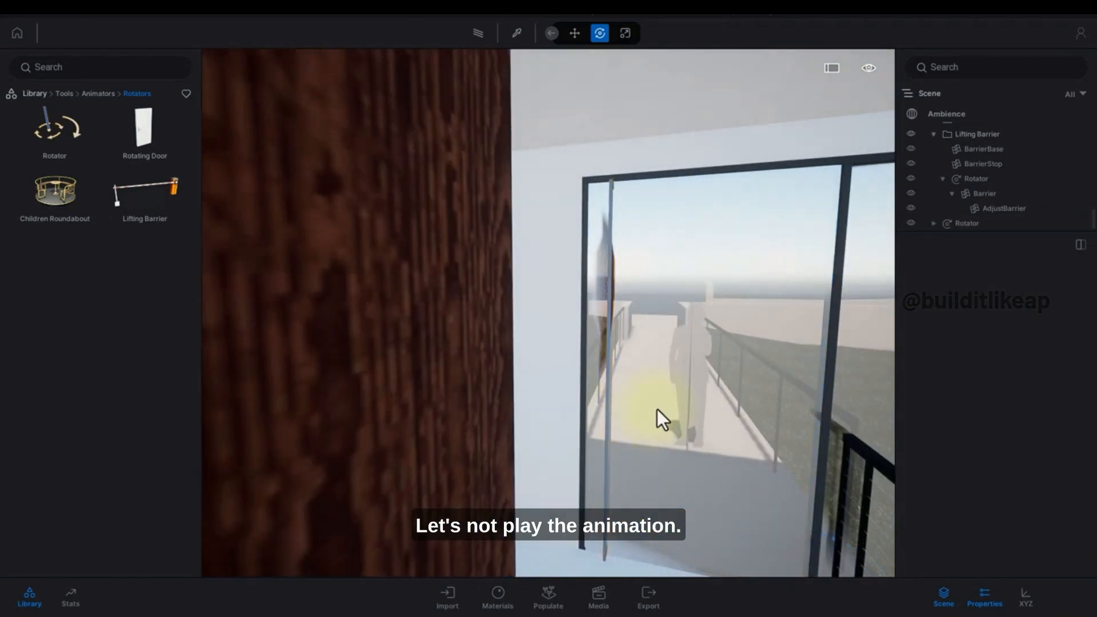
Inspect the entrance door's hinge edge and where the door Rotator's pivot sits.
click(561, 374)
scroll(579, 372, up, 2)
scroll(579, 373, up, 5)
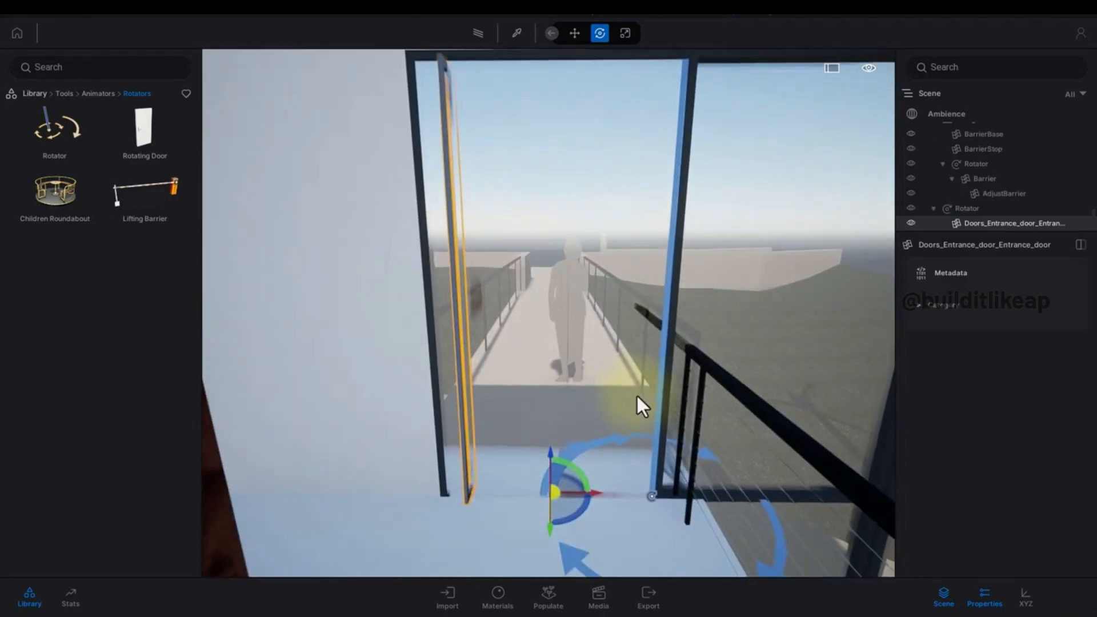
key(d)
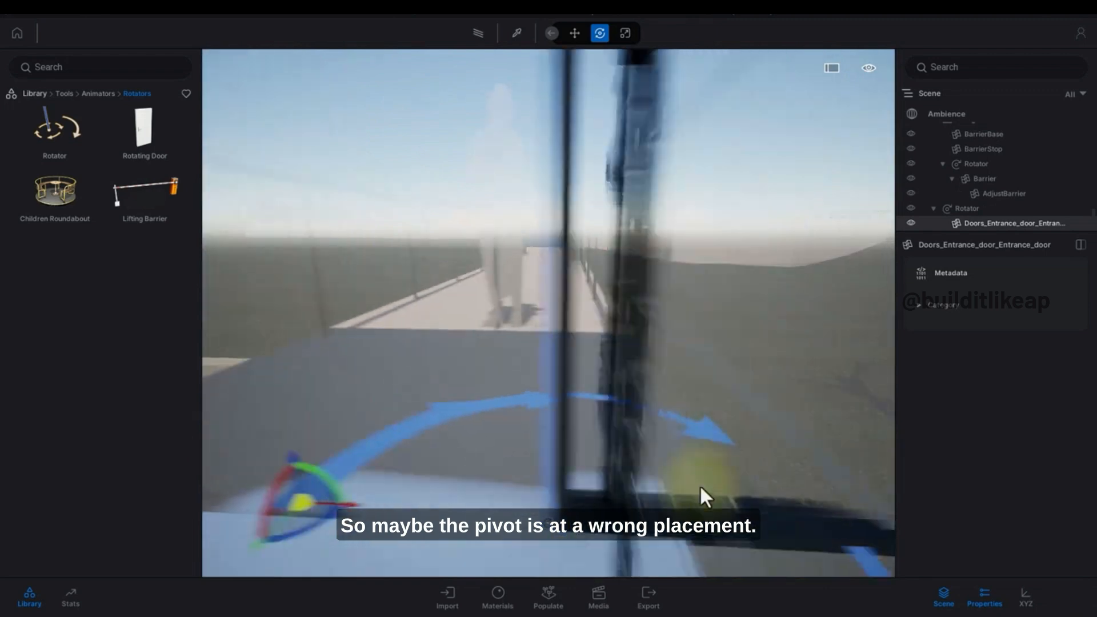
key(a)
right_drag(568, 517, 678, 516)
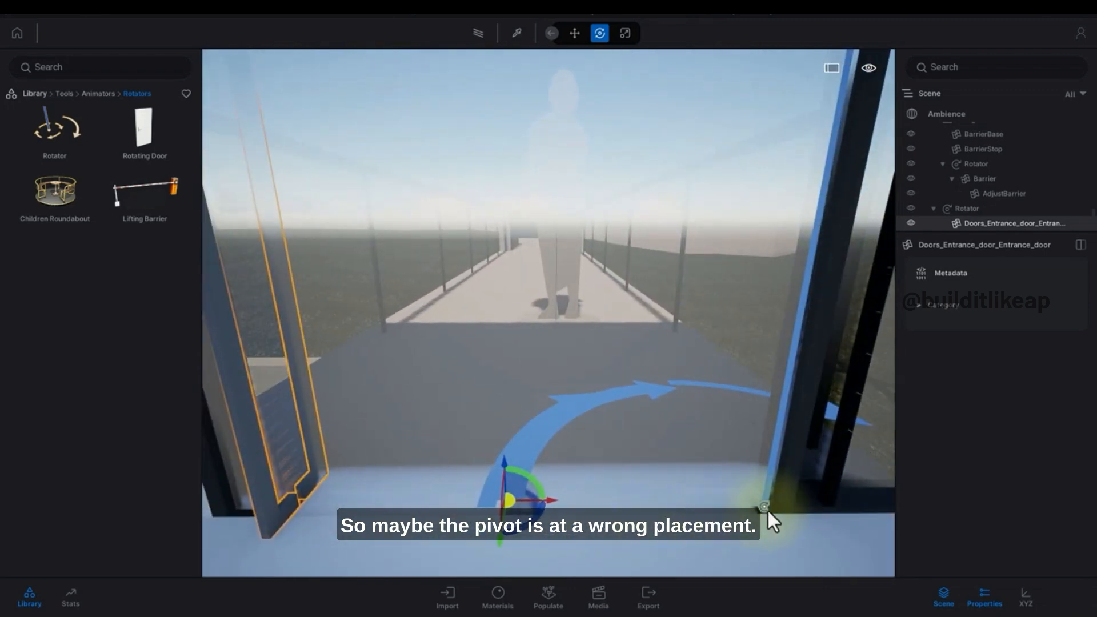
click(674, 470)
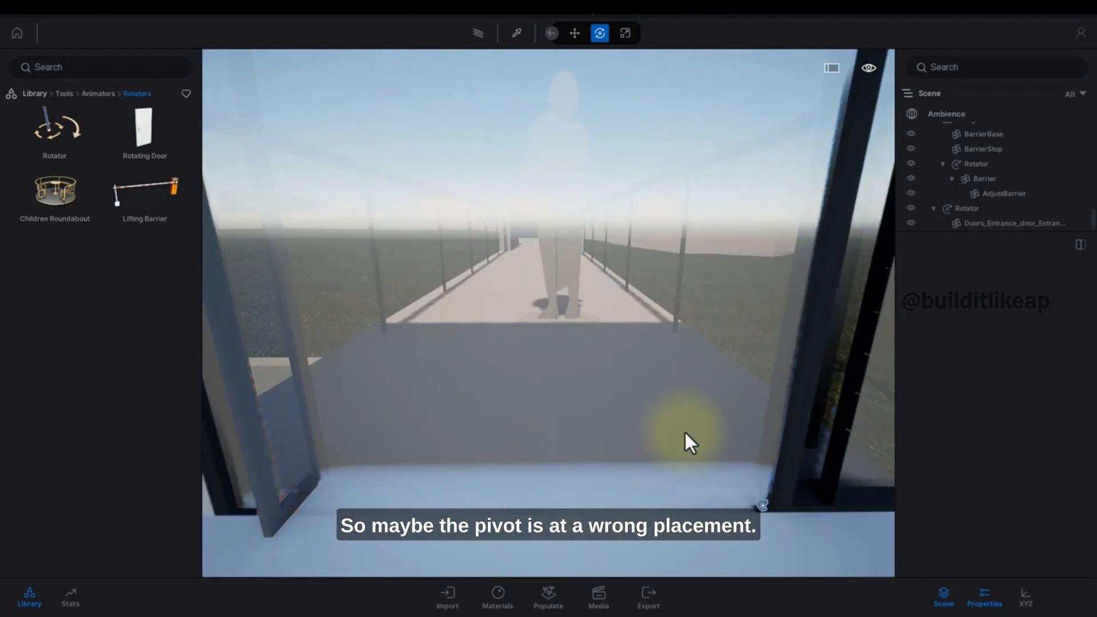
scroll(685, 433, down, 3)
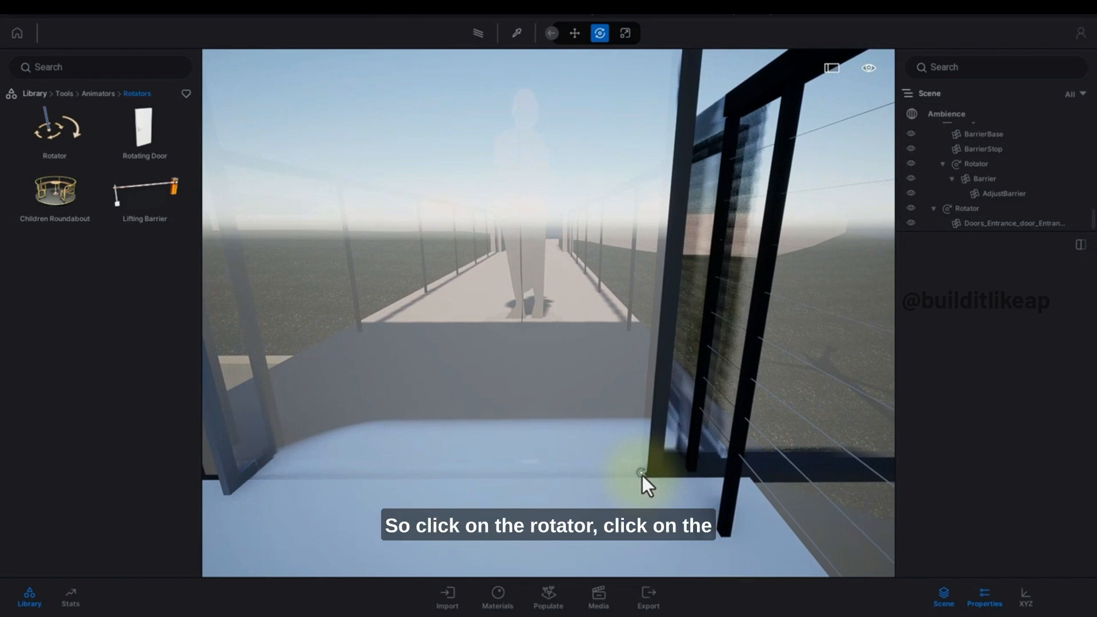
Select the door Rotator and nudge its pivot slightly in pivot edit mode.
click(642, 475)
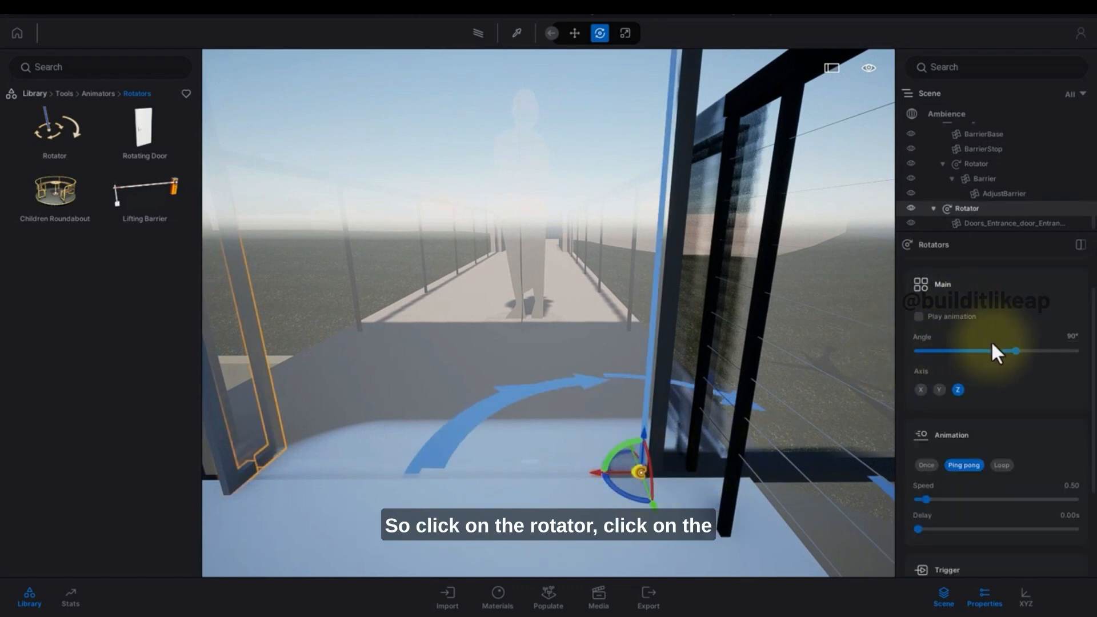
scroll(988, 343, up, 1)
click(969, 276)
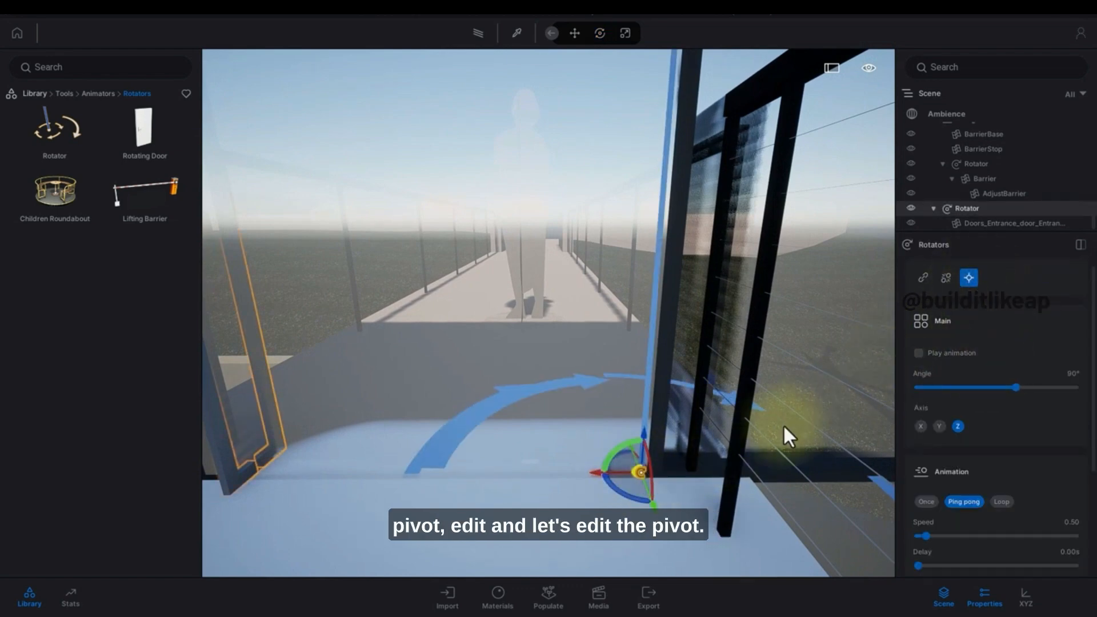
drag(594, 473, 611, 468)
click(589, 430)
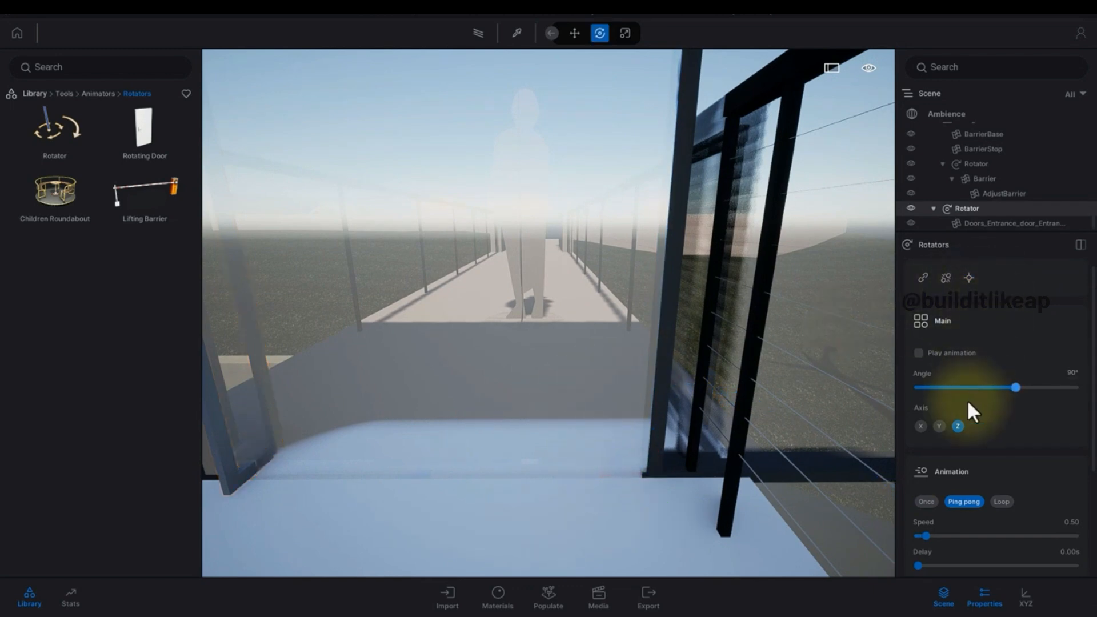
Re-enable the door Rotator's animation playback and watch the door swing.
click(919, 354)
click(647, 314)
scroll(646, 310, down, 2)
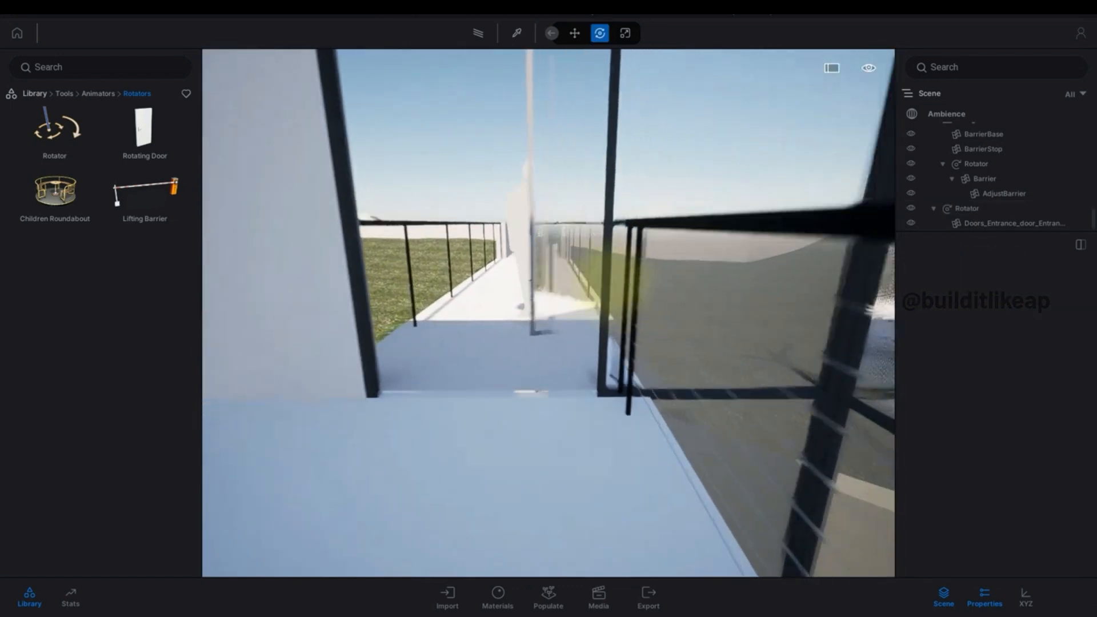
right_drag(645, 309, 616, 280)
scroll(616, 285, down, 2)
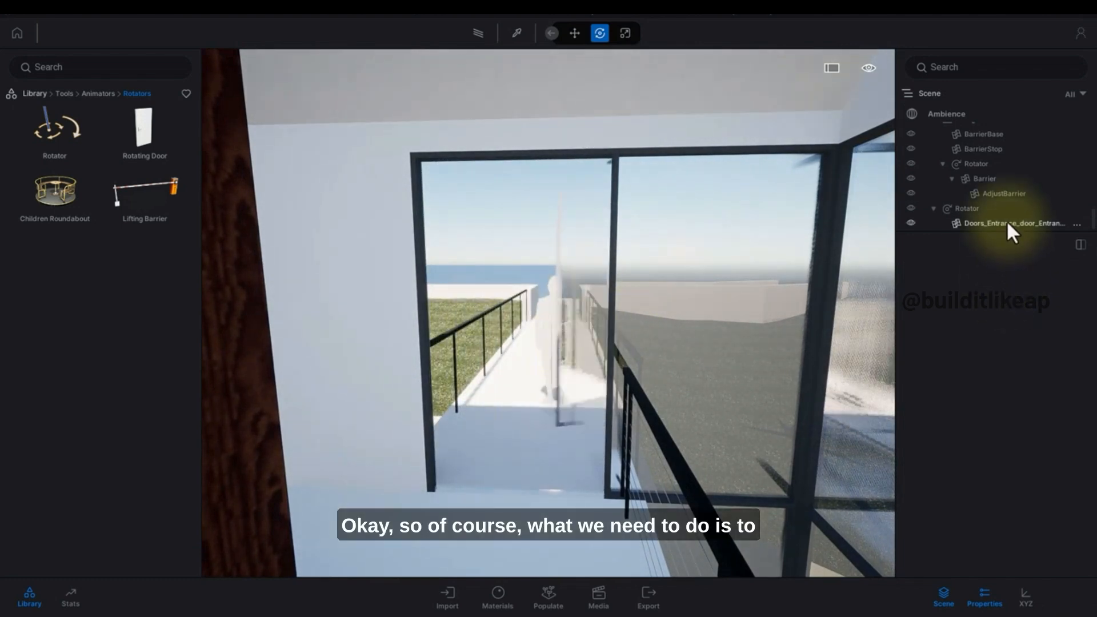
Set the door Rotator's animation mode to Once and enable its trigger.
click(997, 165)
click(982, 208)
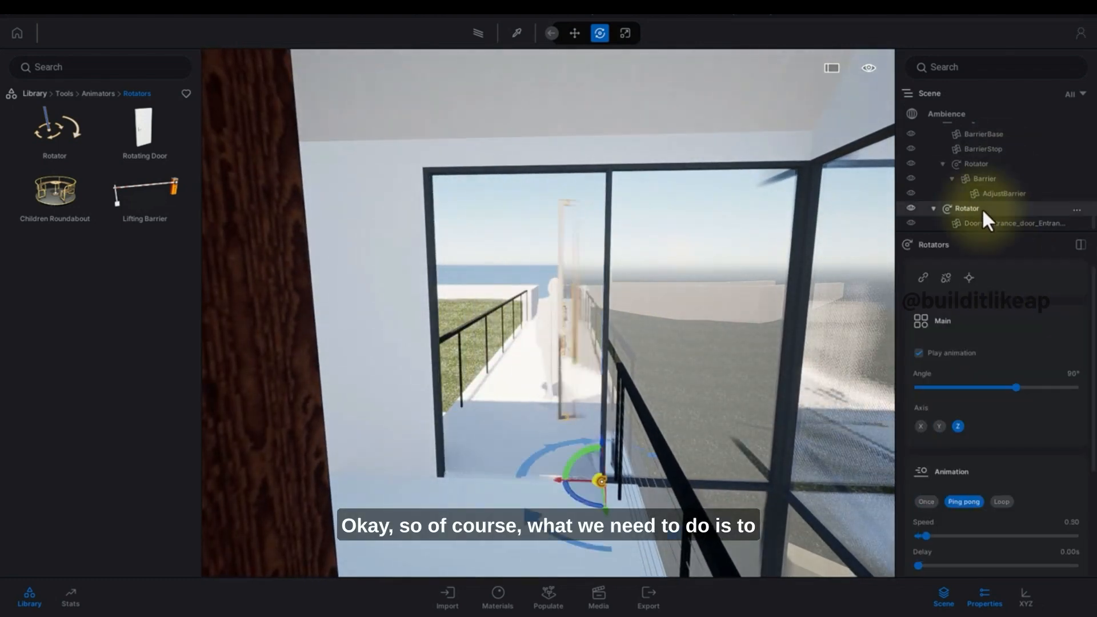
scroll(1010, 400, down, 2)
click(926, 393)
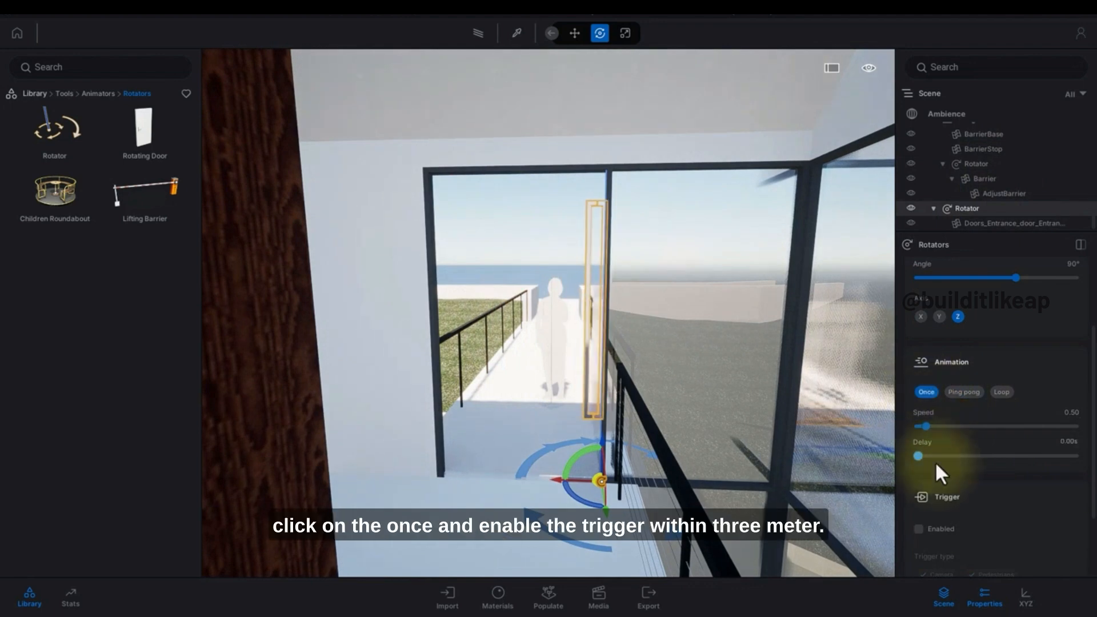
scroll(936, 443, down, 2)
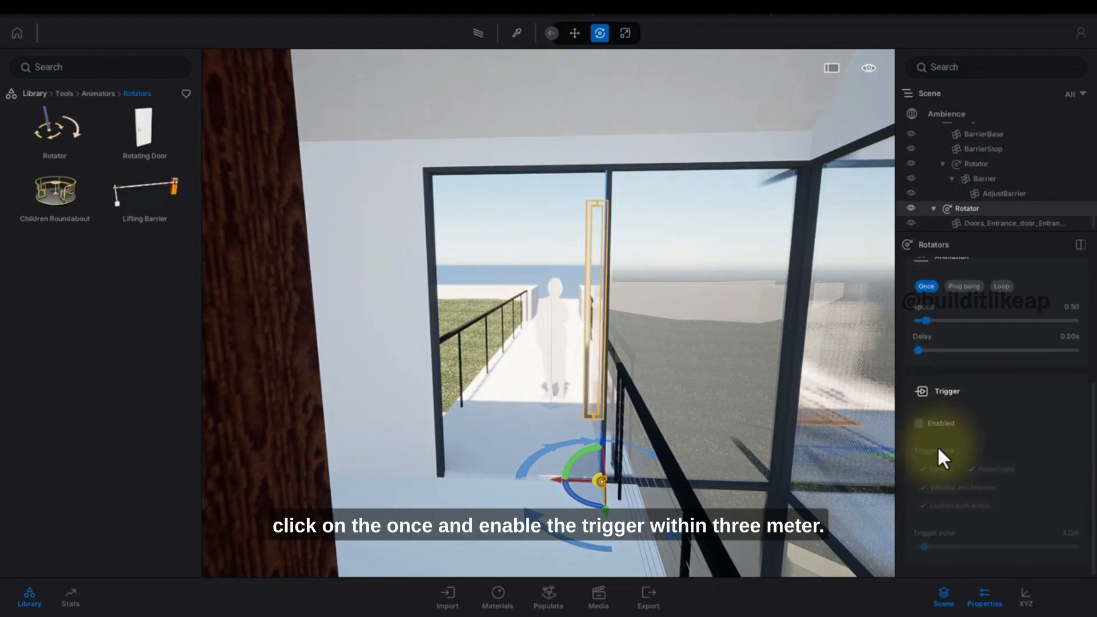
click(918, 423)
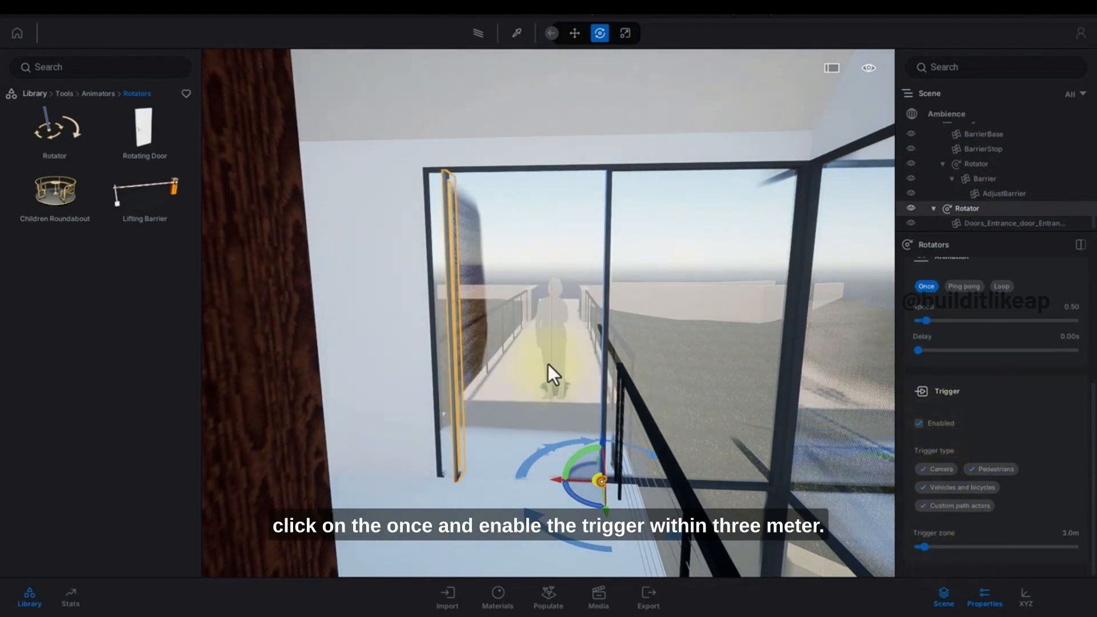
Walk toward the entrance door to test the triggered opening.
click(560, 391)
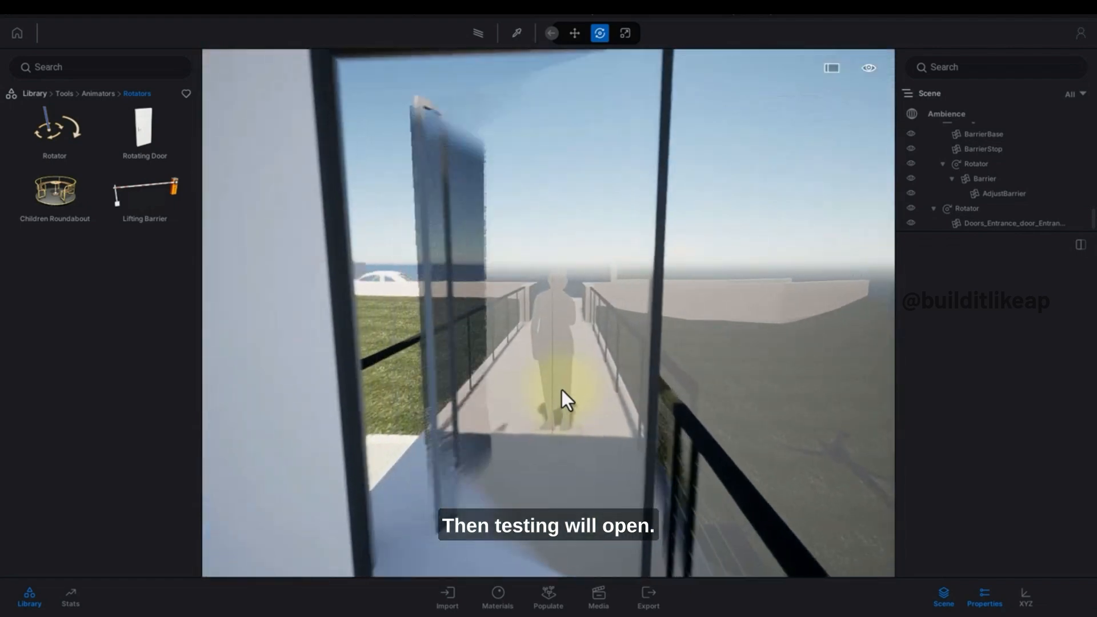
scroll(561, 390, down, 5)
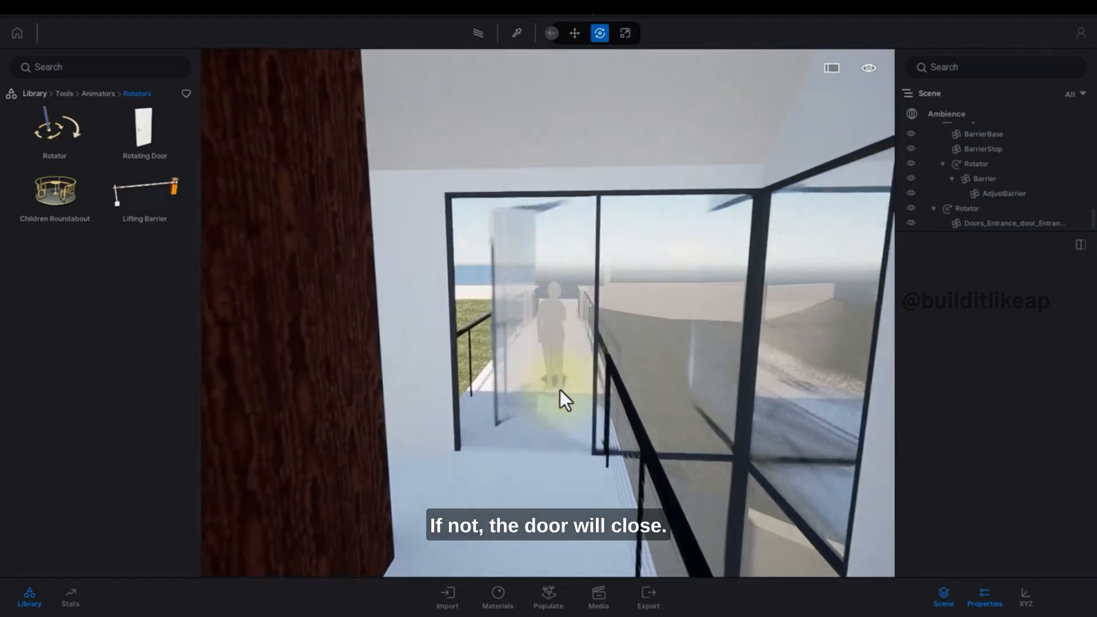
scroll(564, 403, down, 2)
key(s)
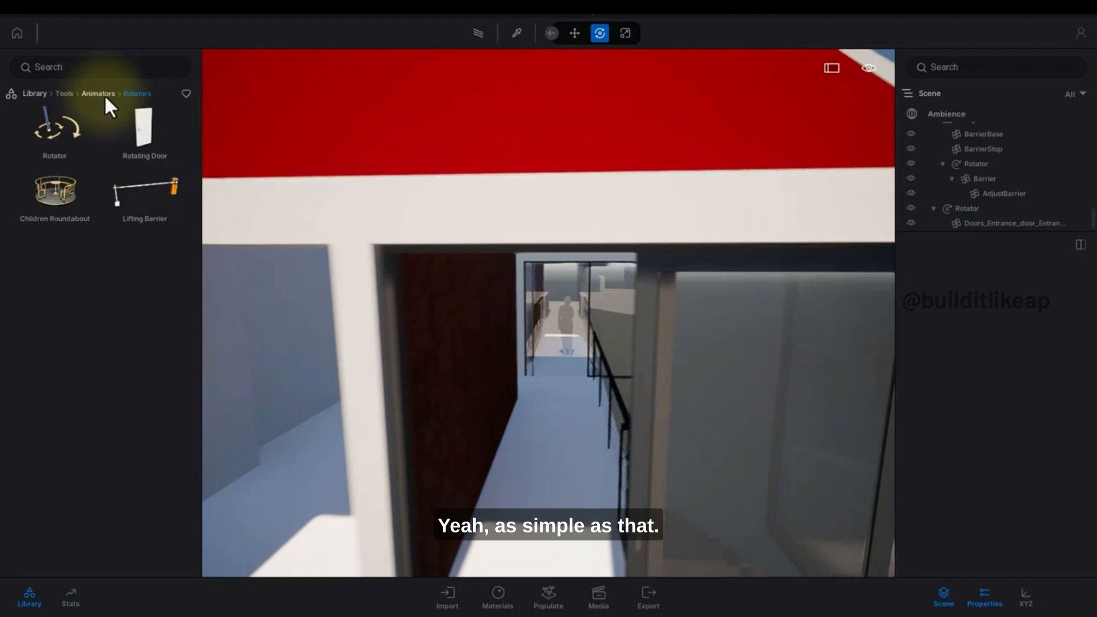
Place a Retractable Bollard from the Translators library on the terrace paving.
click(104, 95)
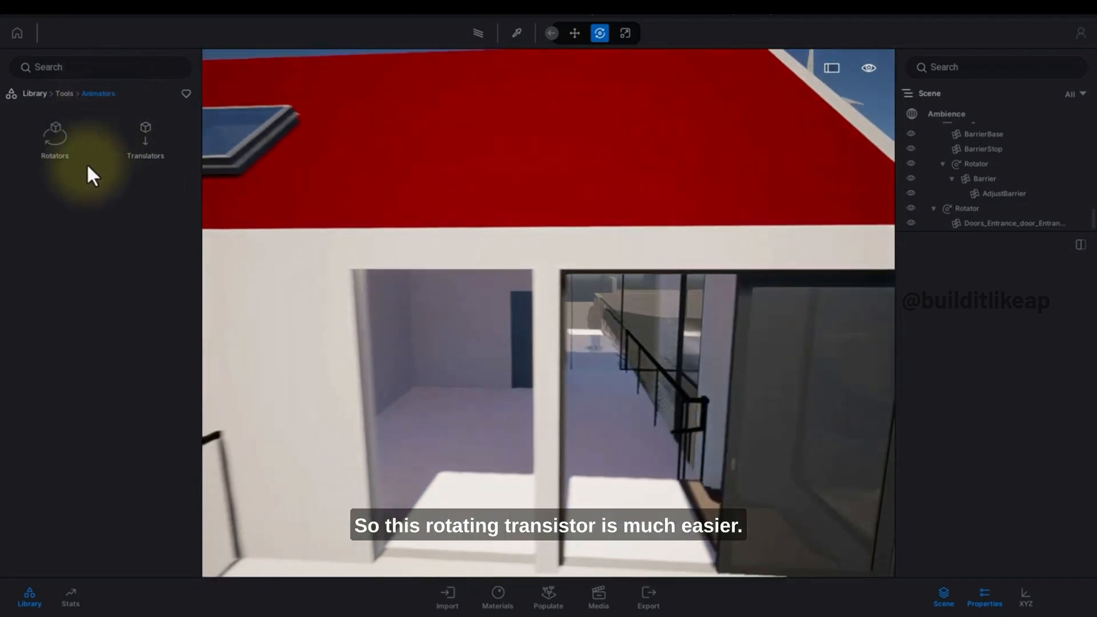
click(144, 141)
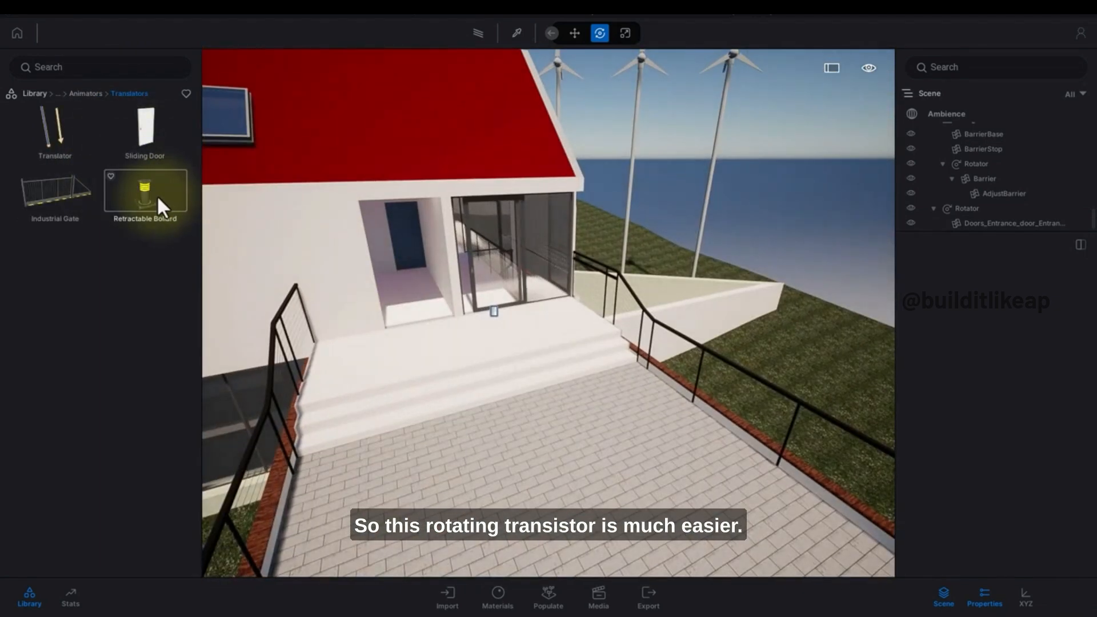
drag(152, 196, 511, 472)
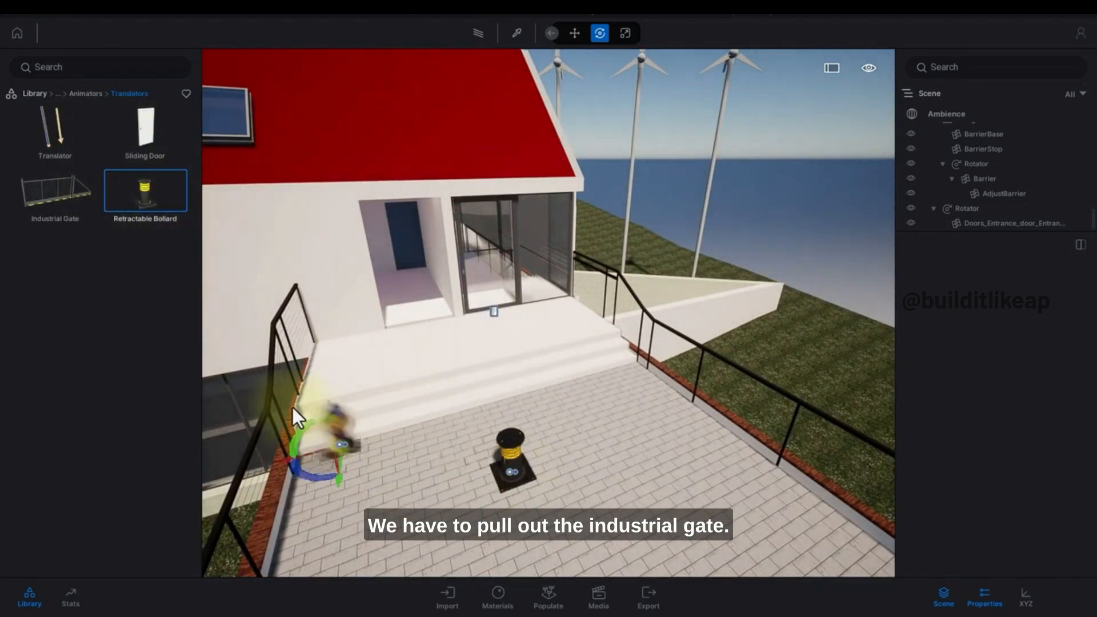
Place an Industrial Gate from the Translators library on the paving in front of the stairs.
drag(80, 205, 284, 495)
right_drag(443, 426, 475, 395)
scroll(487, 403, up, 4)
scroll(479, 393, up, 4)
scroll(479, 393, down, 8)
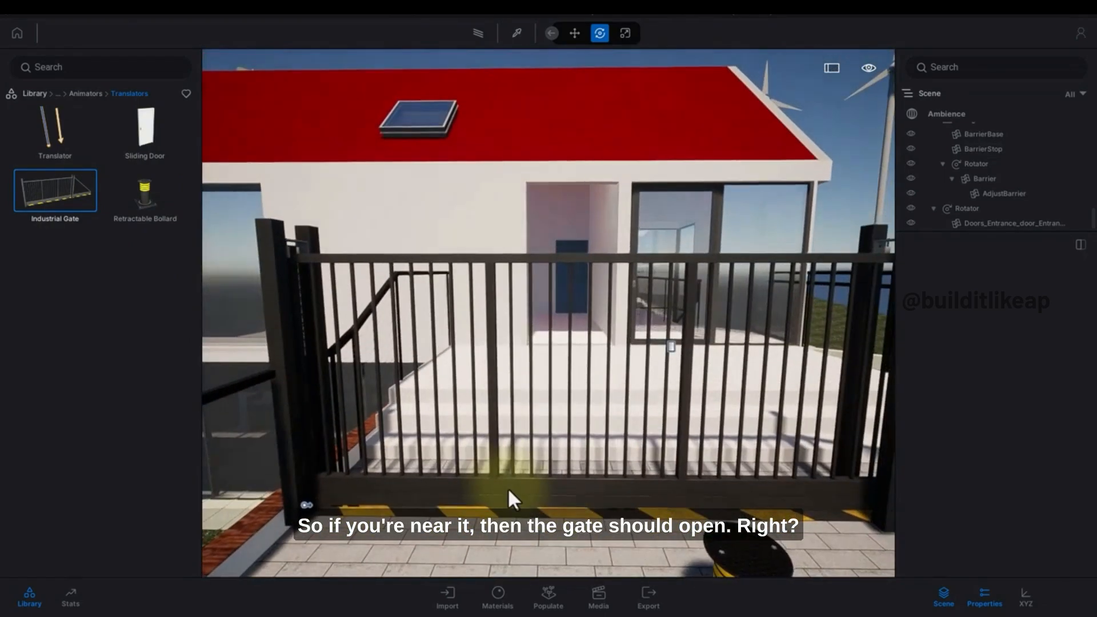
Select the Industrial Gate's translator and switch its animation mode to Ping pong.
click(506, 482)
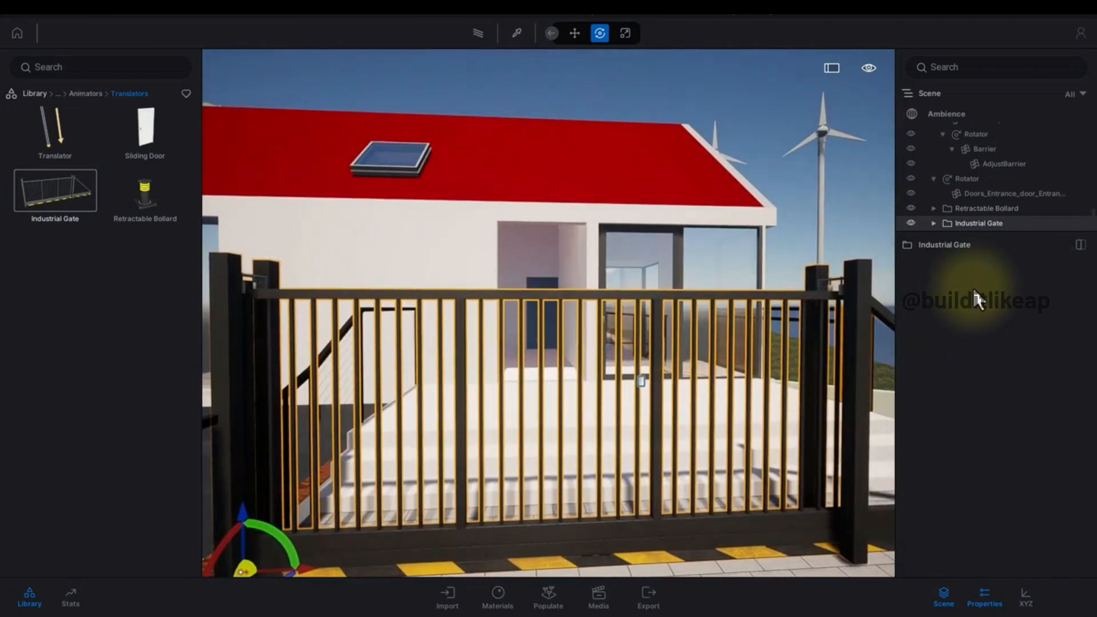
click(934, 222)
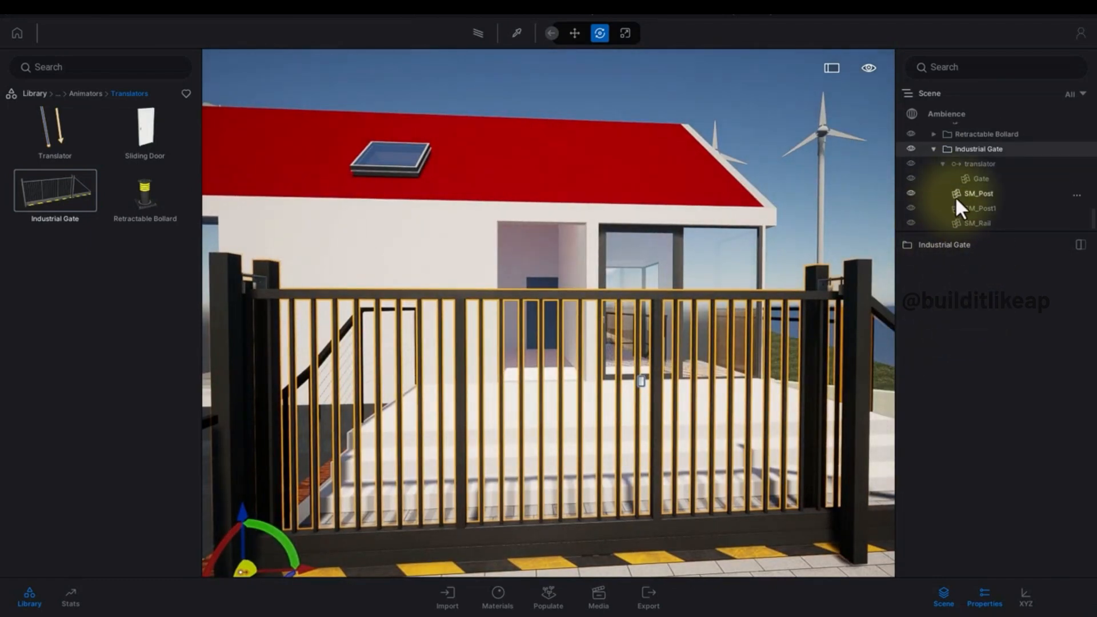
click(979, 163)
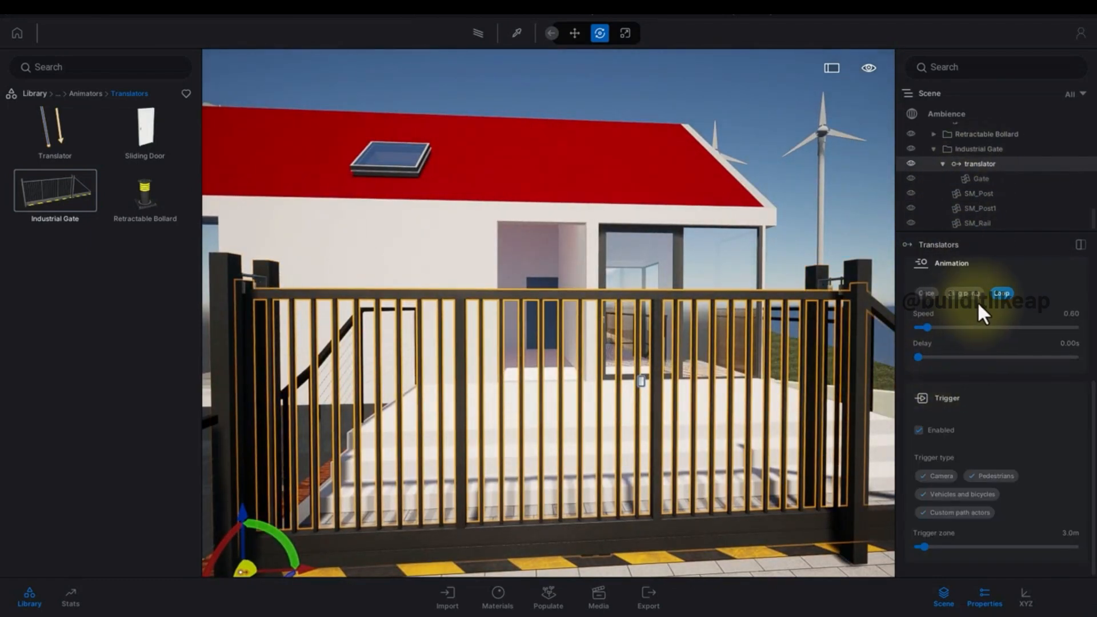
right_drag(724, 405, 682, 477)
key(s)
key(d)
key(w)
right_drag(531, 455, 544, 464)
key(w)
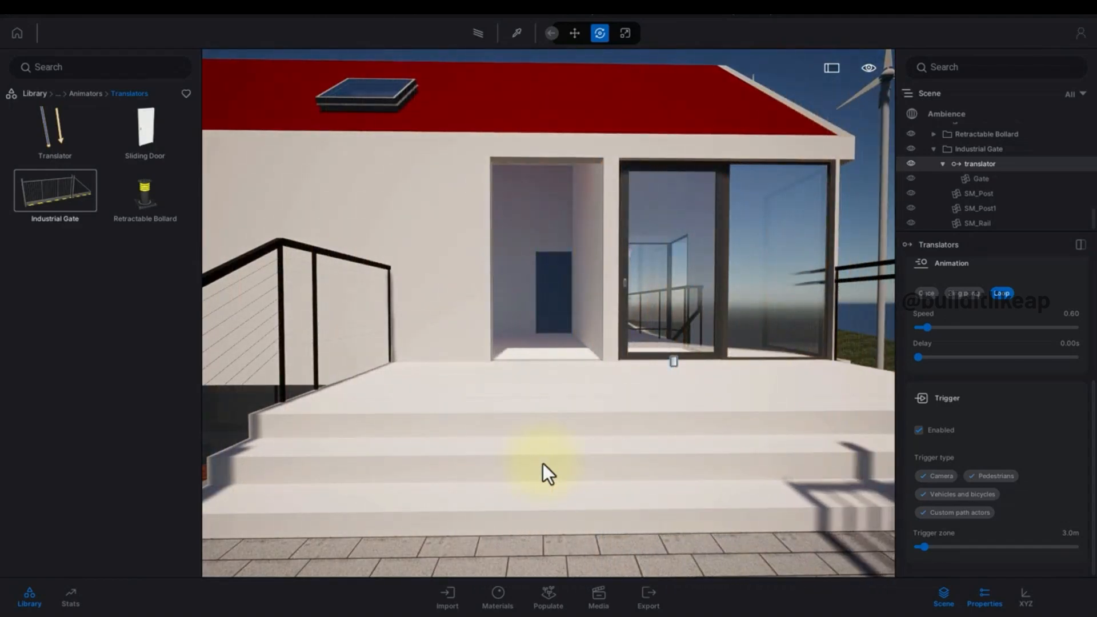
right_drag(543, 464, 543, 464)
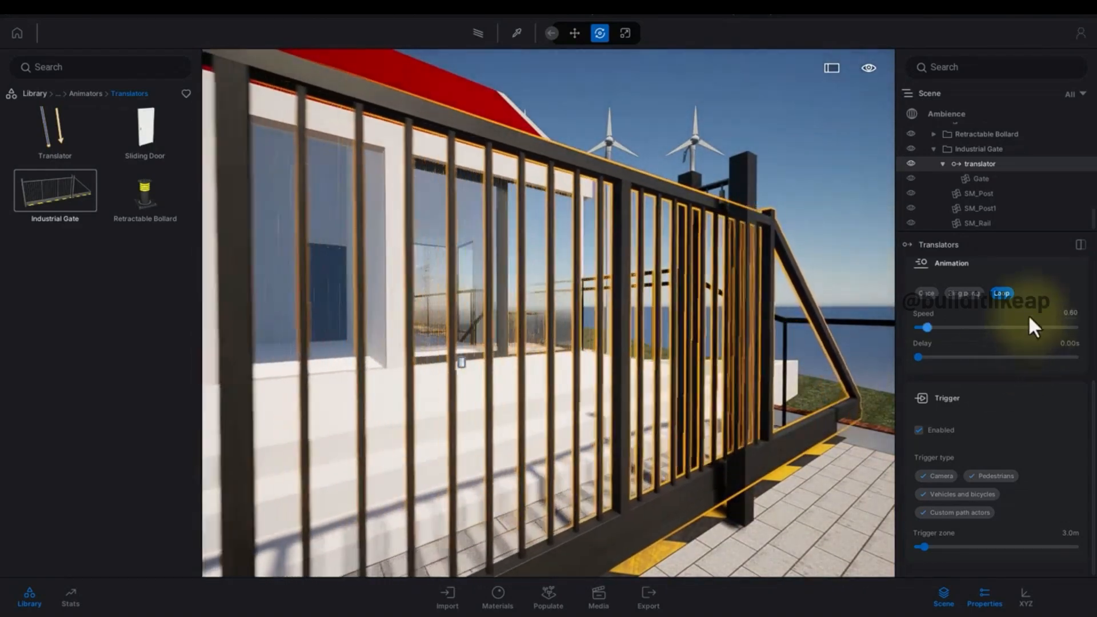
click(965, 294)
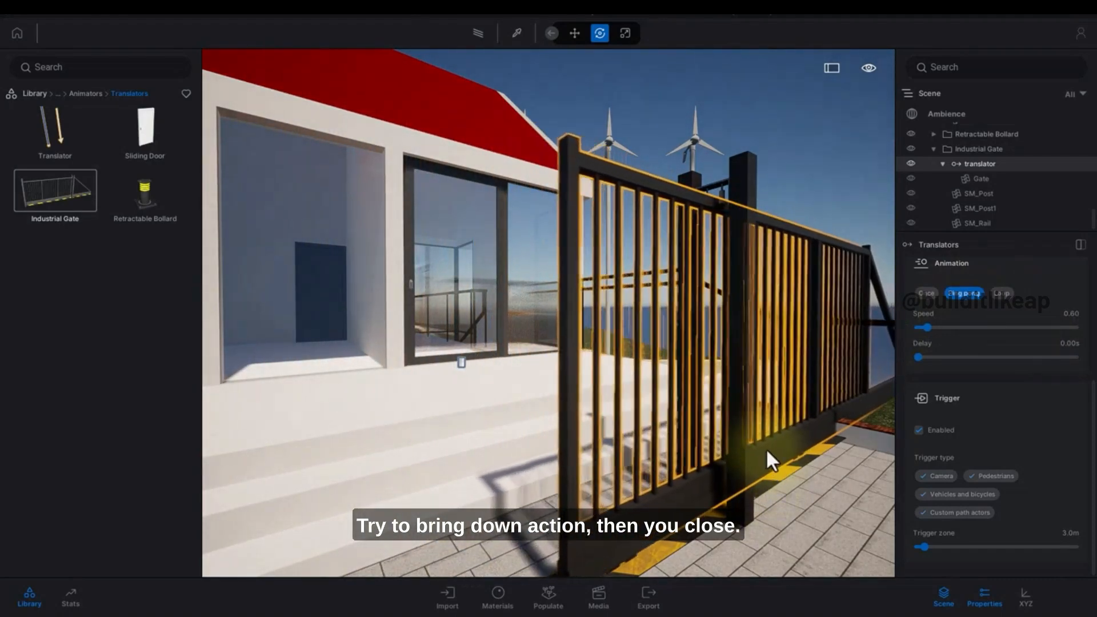
Move toward the gate to test its triggered opening.
key(s)
right_drag(766, 448, 771, 441)
key(Escape)
key(s)
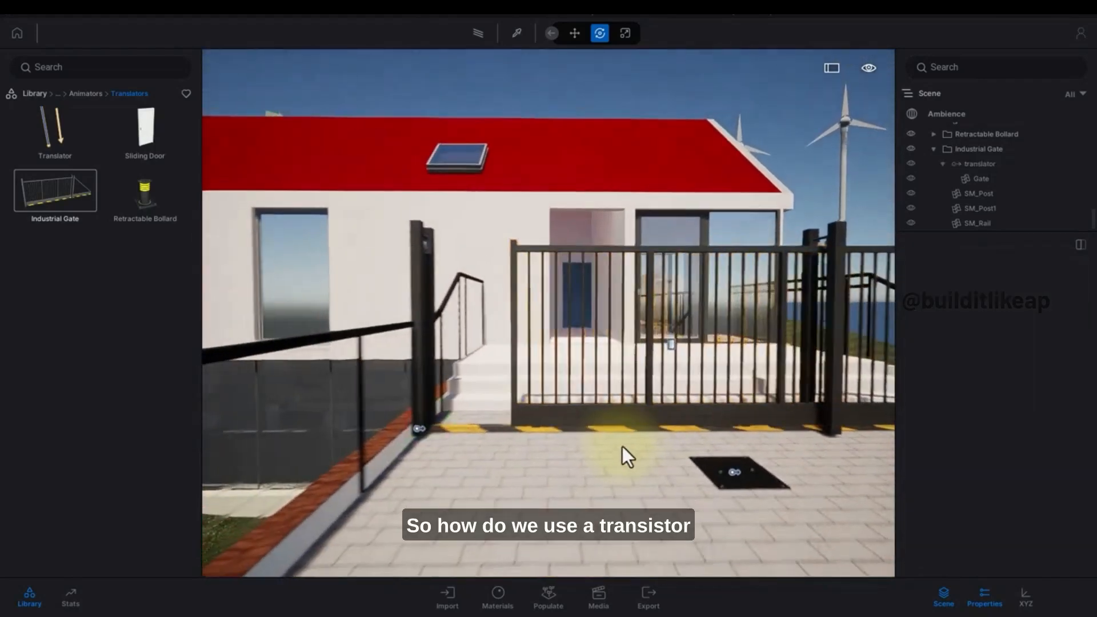
right_drag(623, 447, 813, 474)
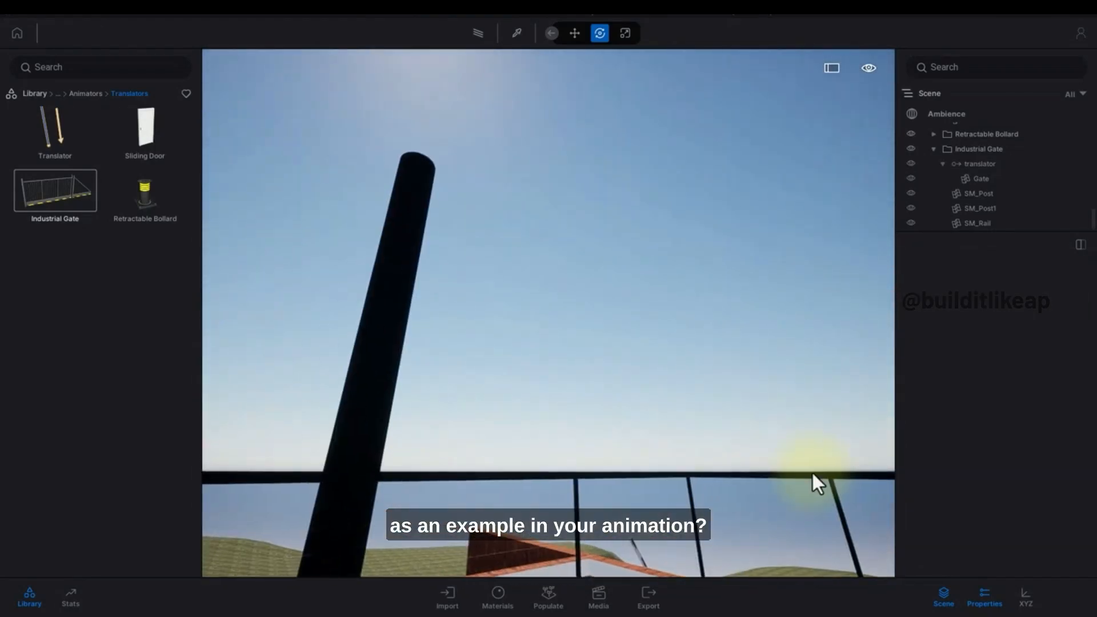
Place a Plane 01 Flying from the Vehicles > Aircraft library onto the terrace.
click(87, 93)
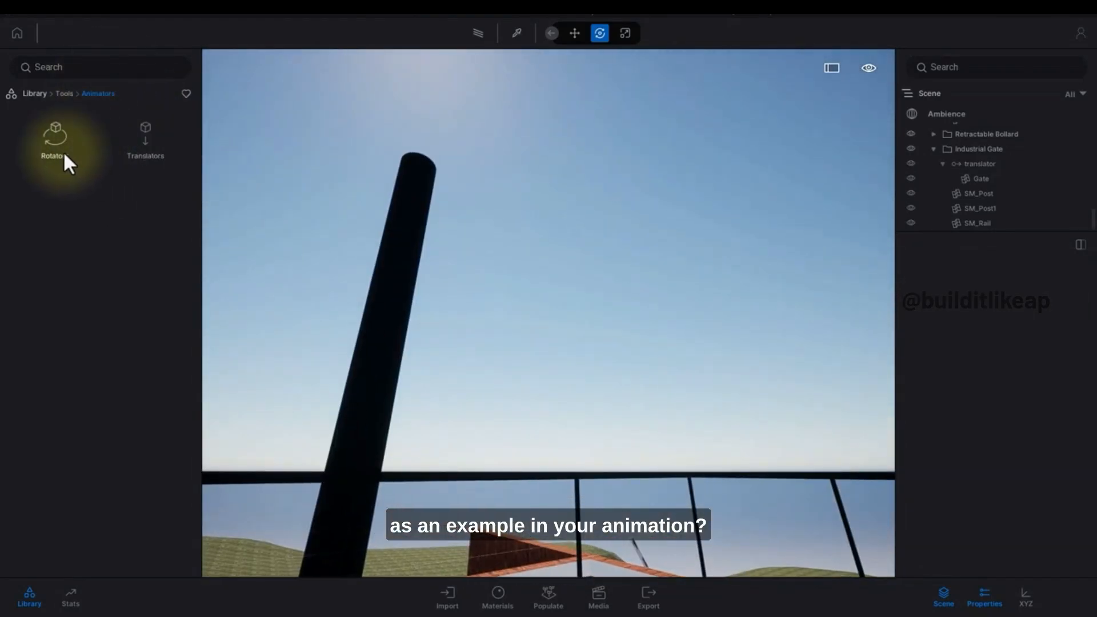
click(42, 95)
click(60, 215)
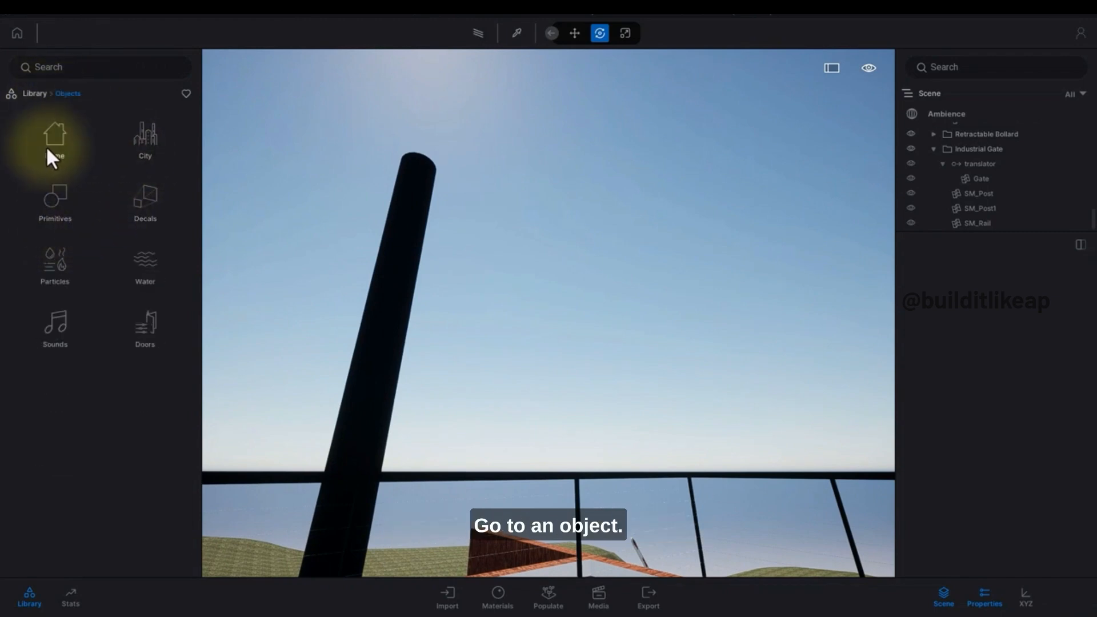
click(26, 96)
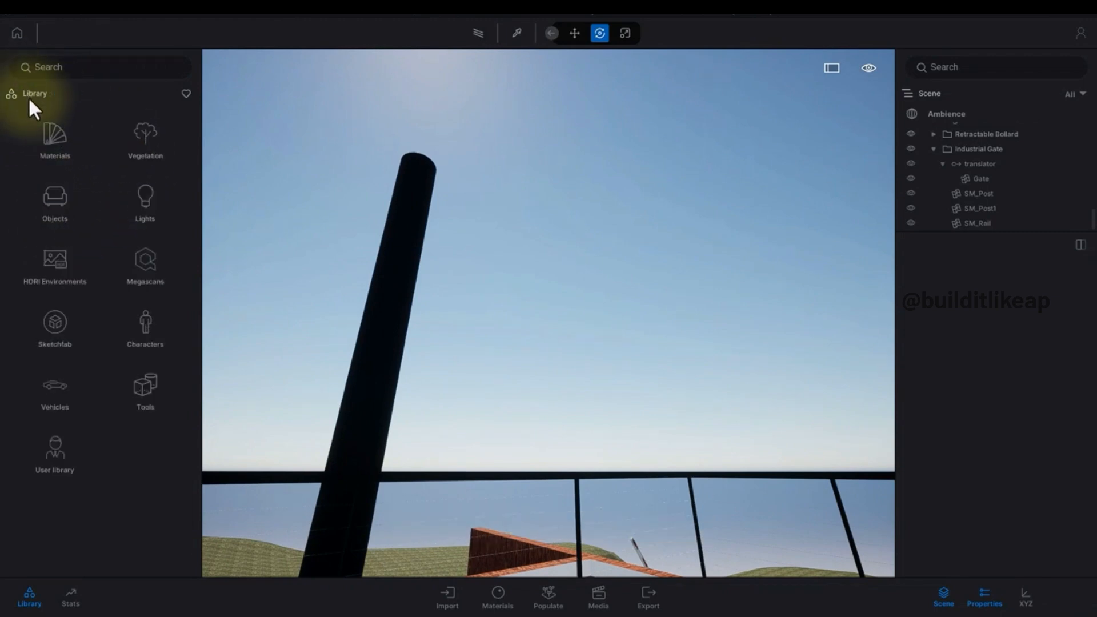
click(64, 375)
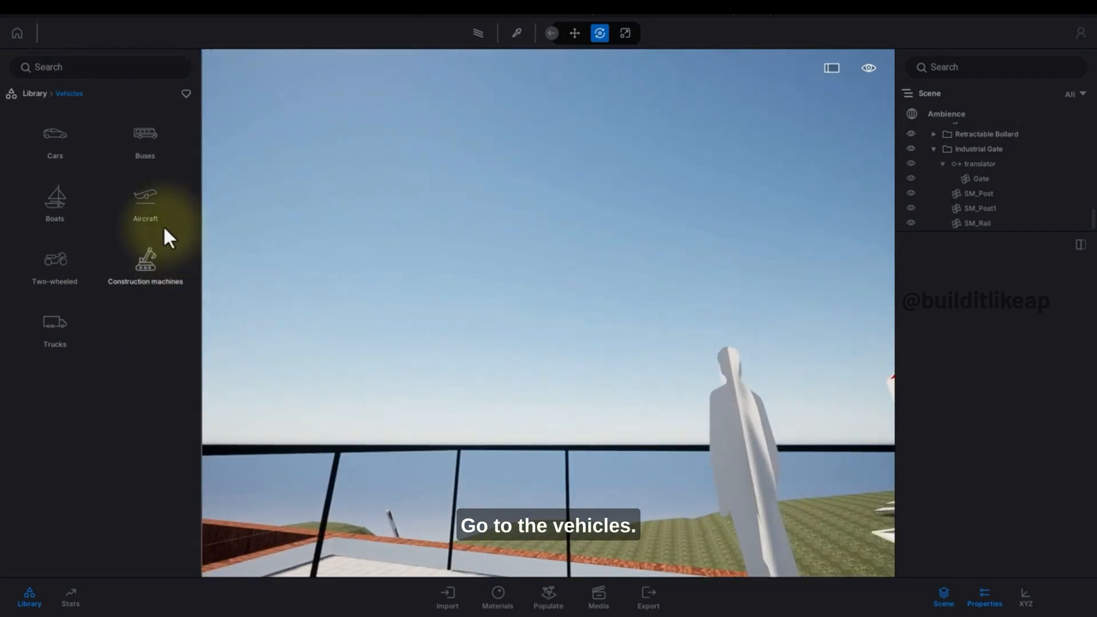
click(163, 225)
mouse_move(180, 318)
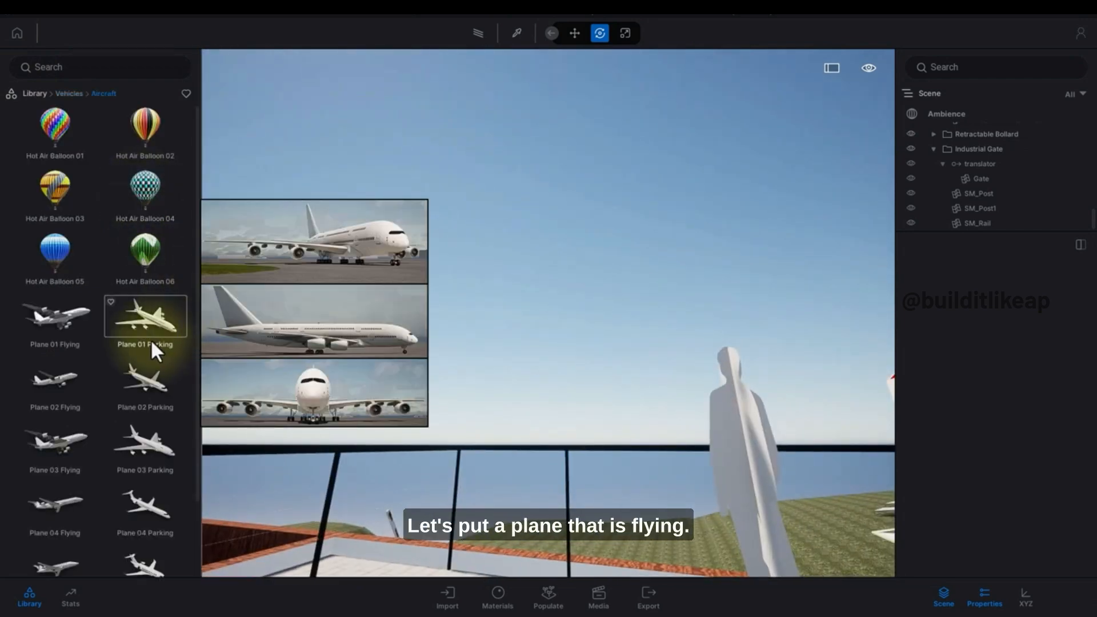
right_drag(492, 299, 497, 290)
scroll(333, 265, down, 2)
mouse_move(63, 334)
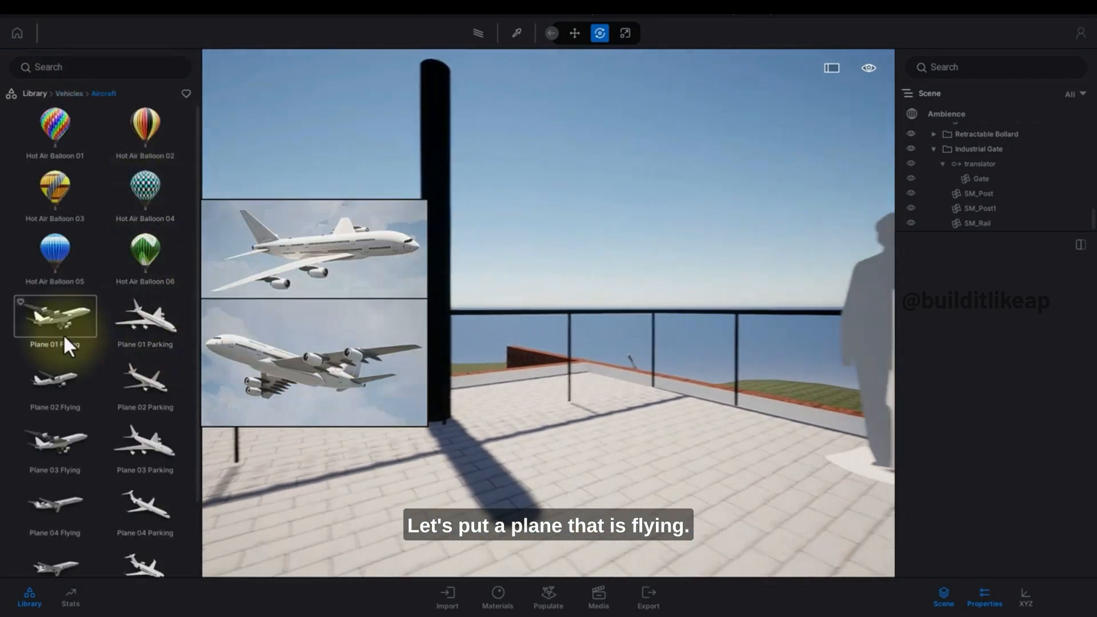
drag(62, 333, 495, 457)
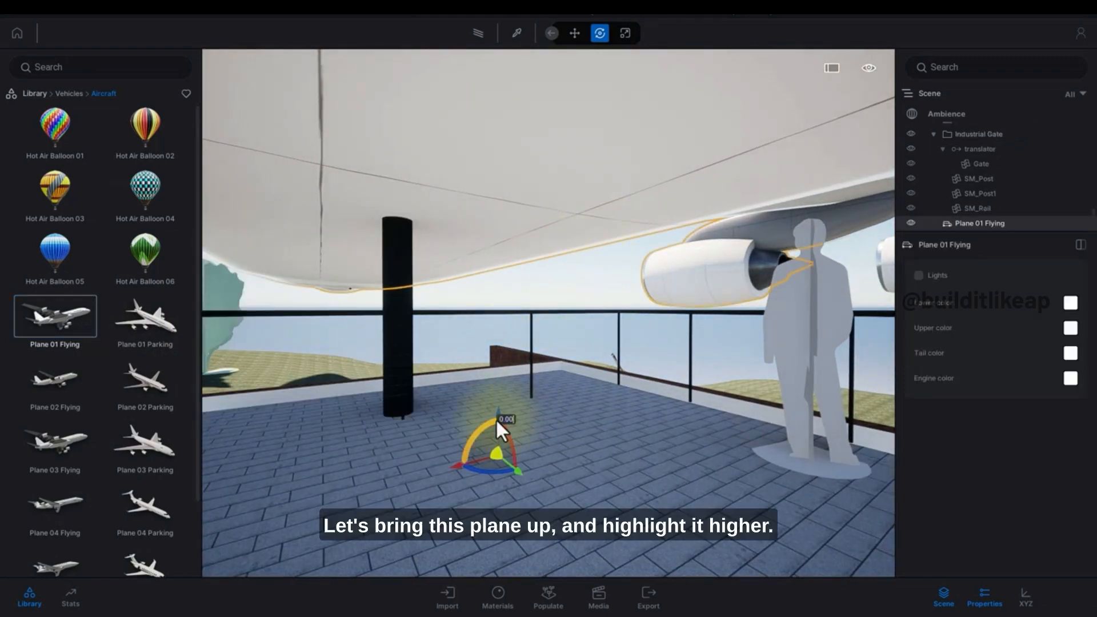
Raise the plane high into the sky above the house.
drag(498, 411, 464, 171)
key(s)
right_drag(464, 174, 465, 178)
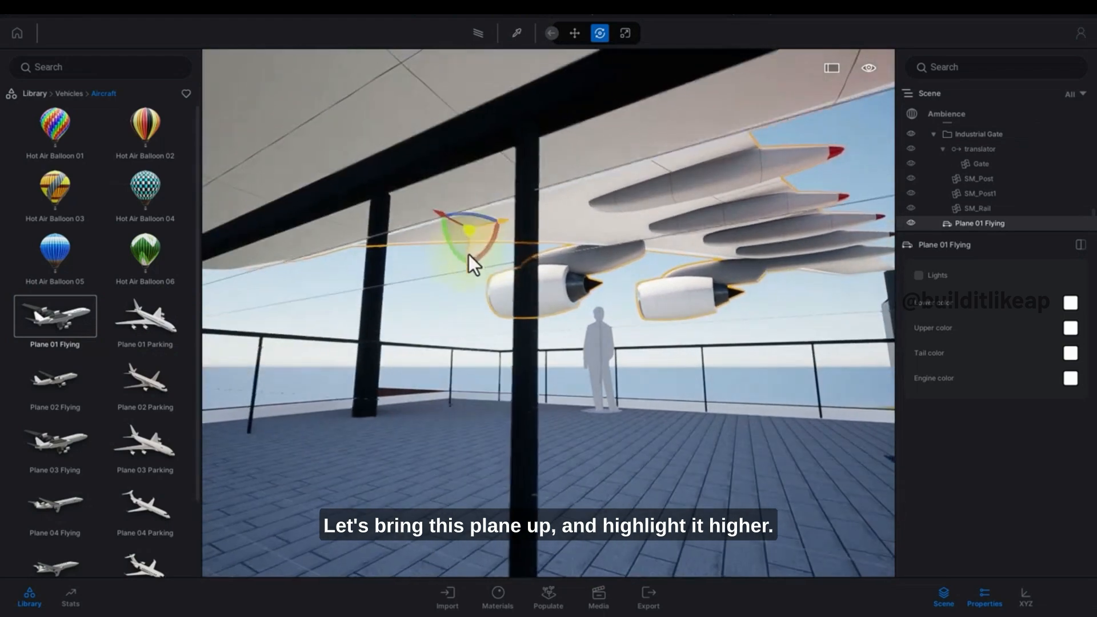
drag(468, 274, 471, 17)
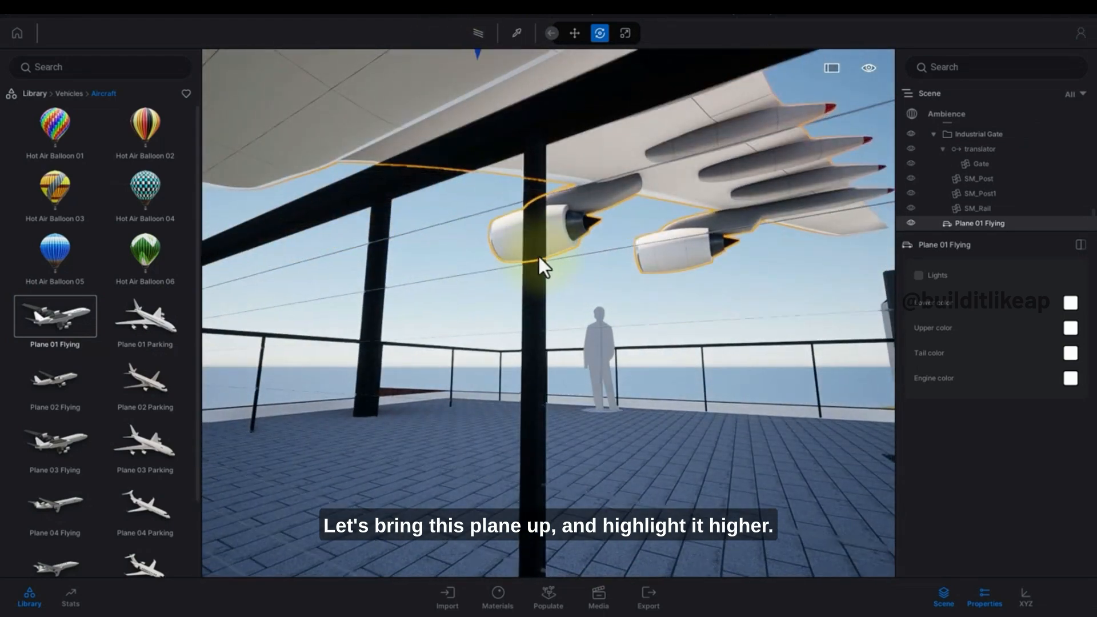
right_drag(539, 256, 540, 259)
key(s)
scroll(539, 268, down, 6)
middle_drag(539, 268, 542, 369)
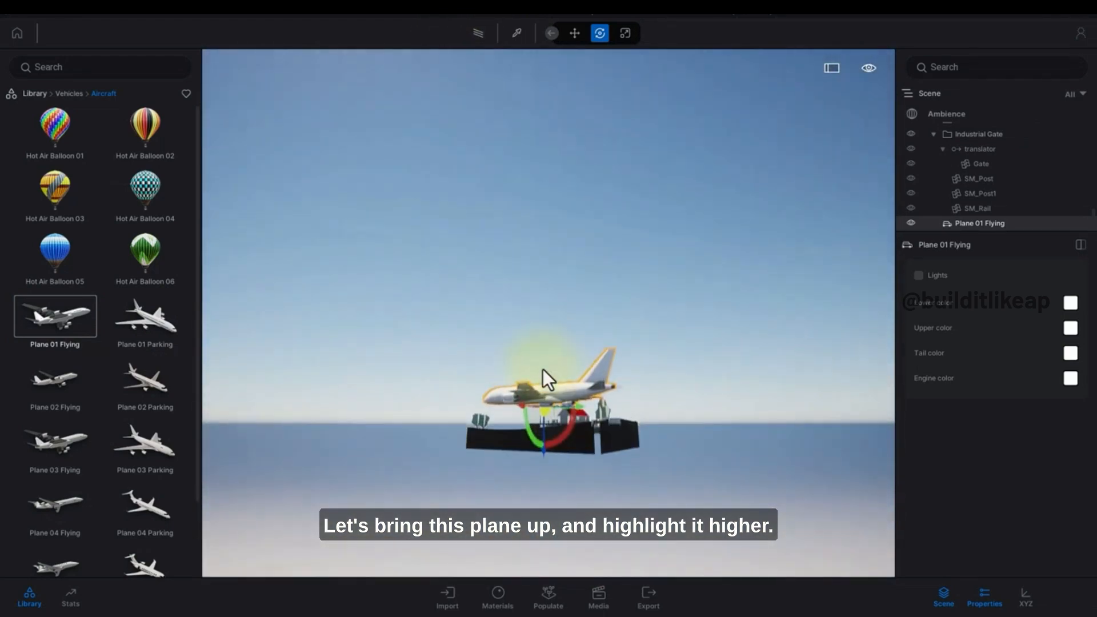
scroll(547, 394, up, 4)
scroll(547, 398, down, 2)
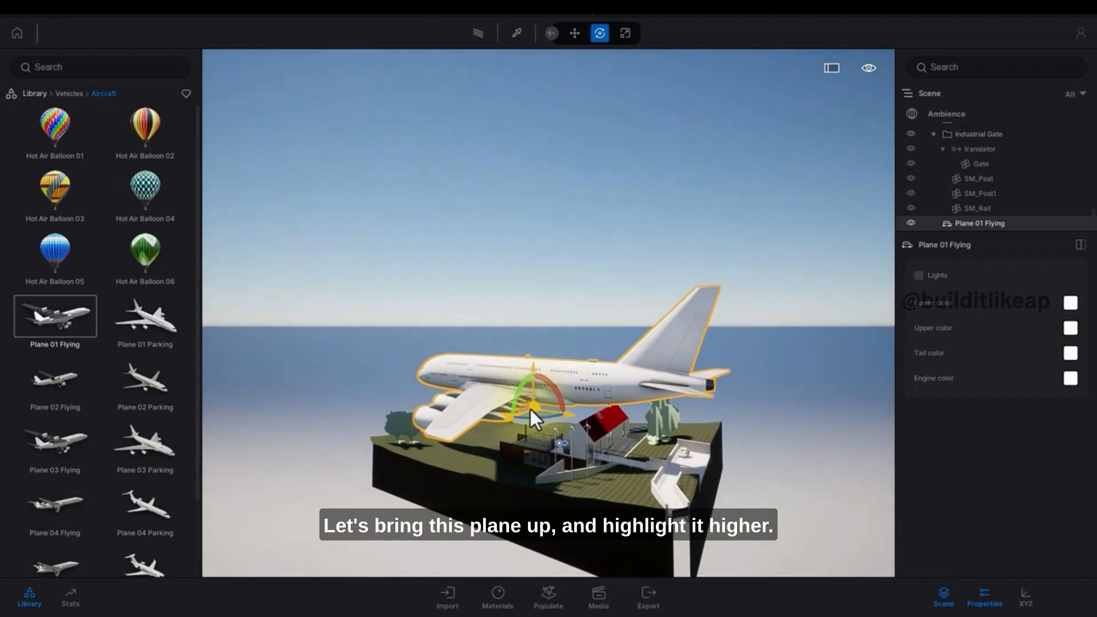
drag(530, 410, 671, 282)
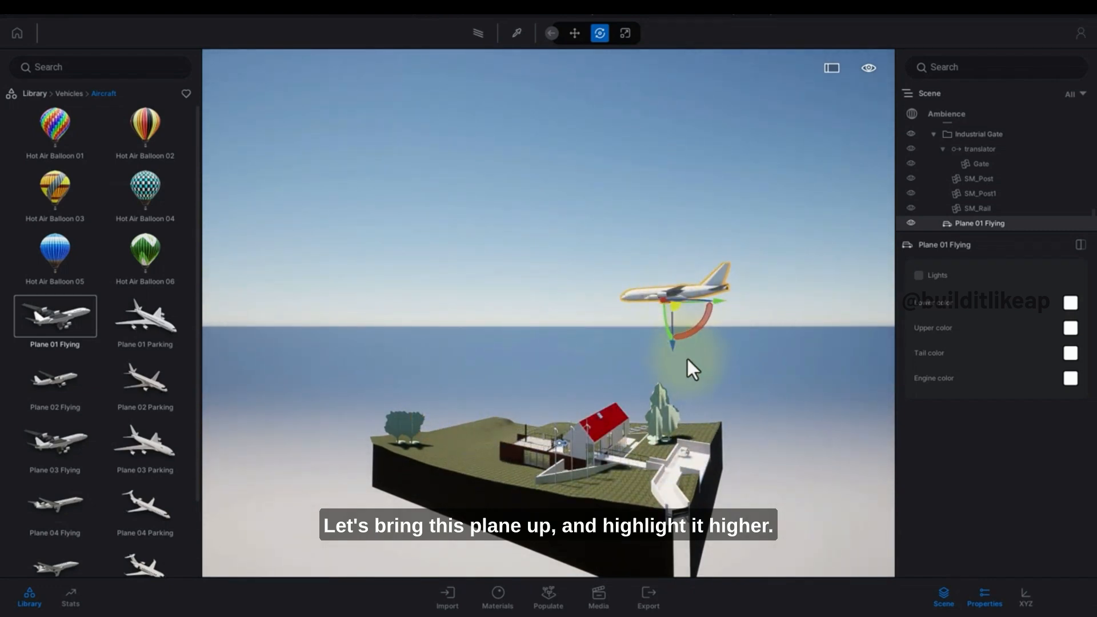
drag(675, 353, 556, 267)
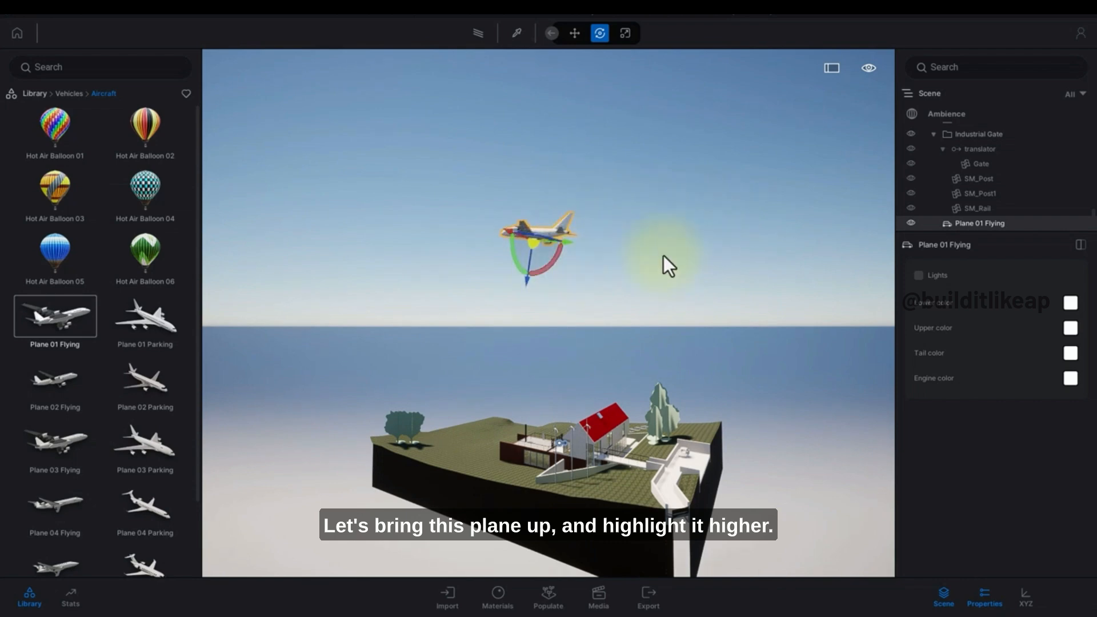
Enable the plane's Lights option.
click(918, 276)
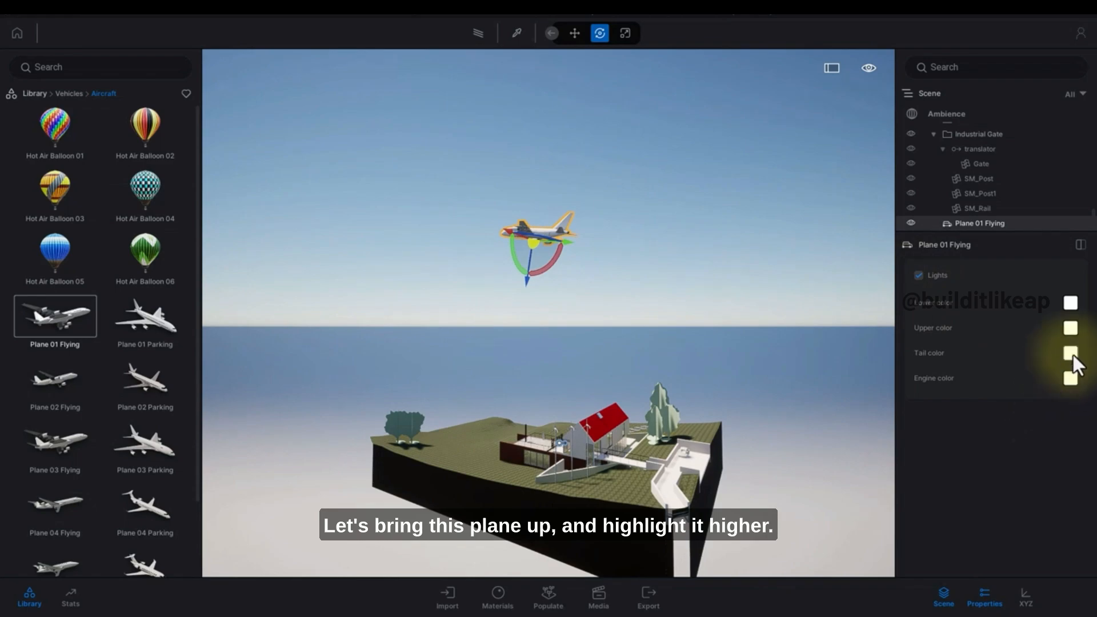
scroll(869, 405, up, 5)
scroll(701, 359, down, 6)
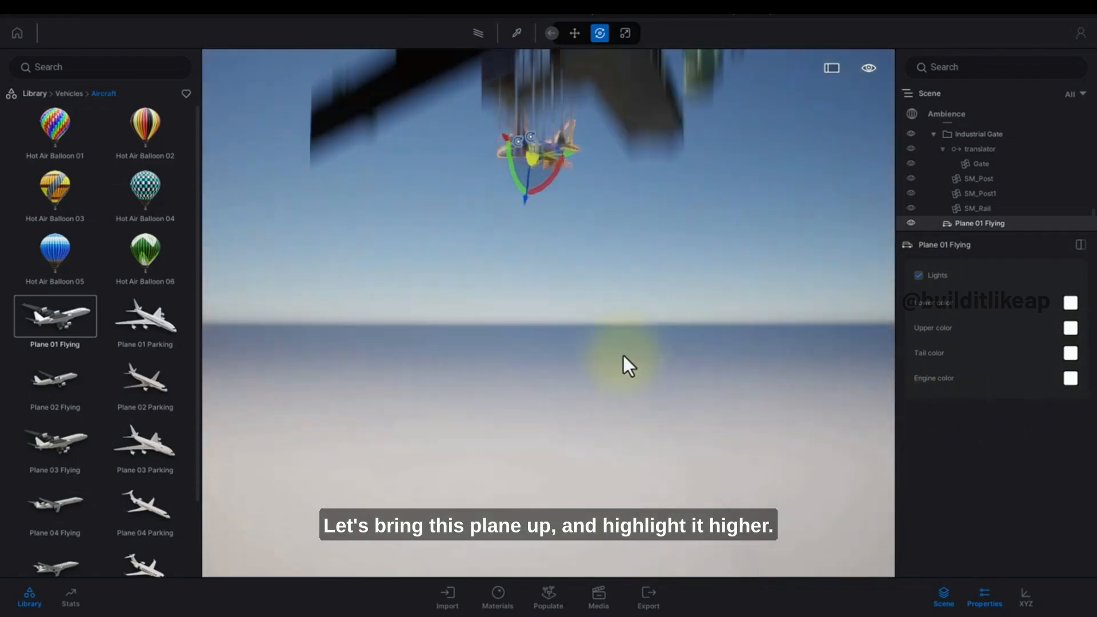
scroll(594, 371, up, 2)
key(r)
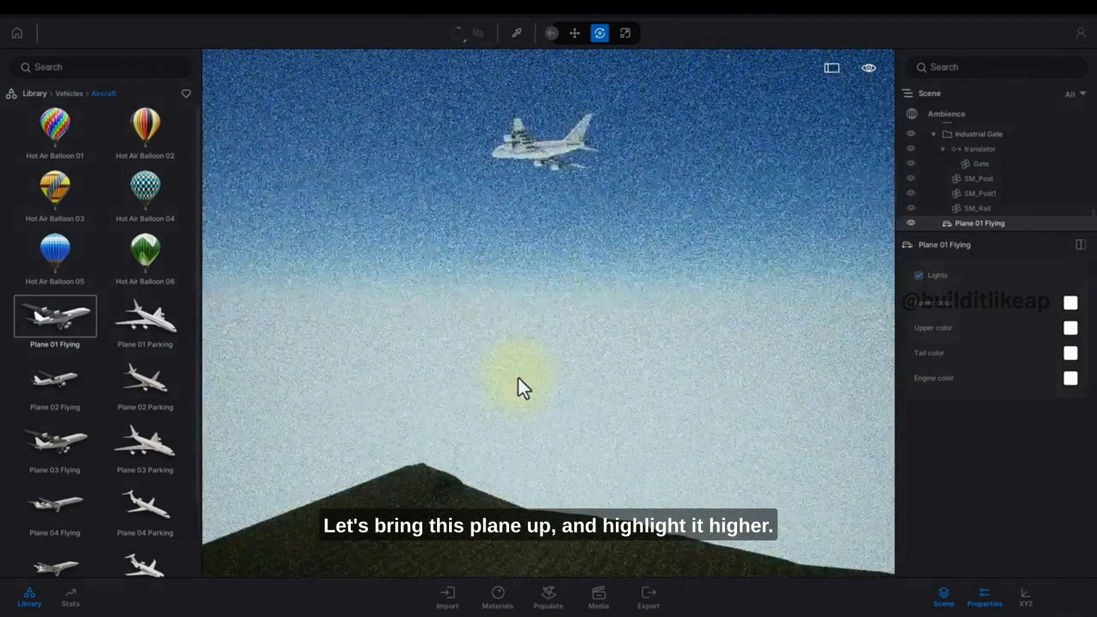
key(r)
scroll(523, 379, down, 6)
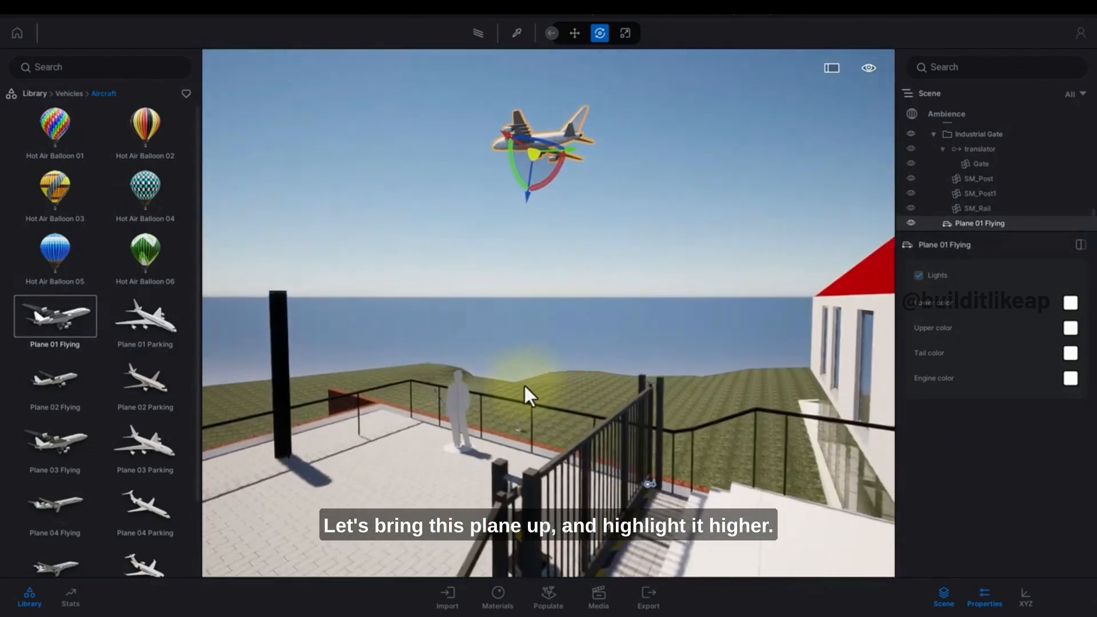
scroll(524, 383, up, 2)
Reposition and rotate the plane in the sky above the terrace.
right_drag(524, 383, 495, 358)
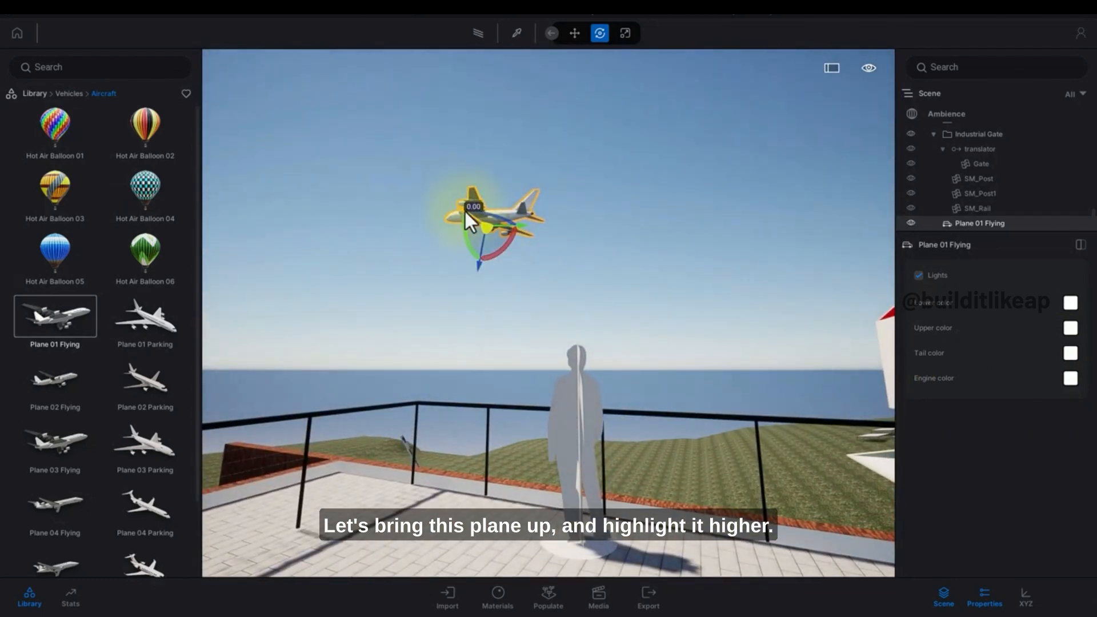
drag(482, 271, 521, 105)
right_drag(533, 169, 540, 140)
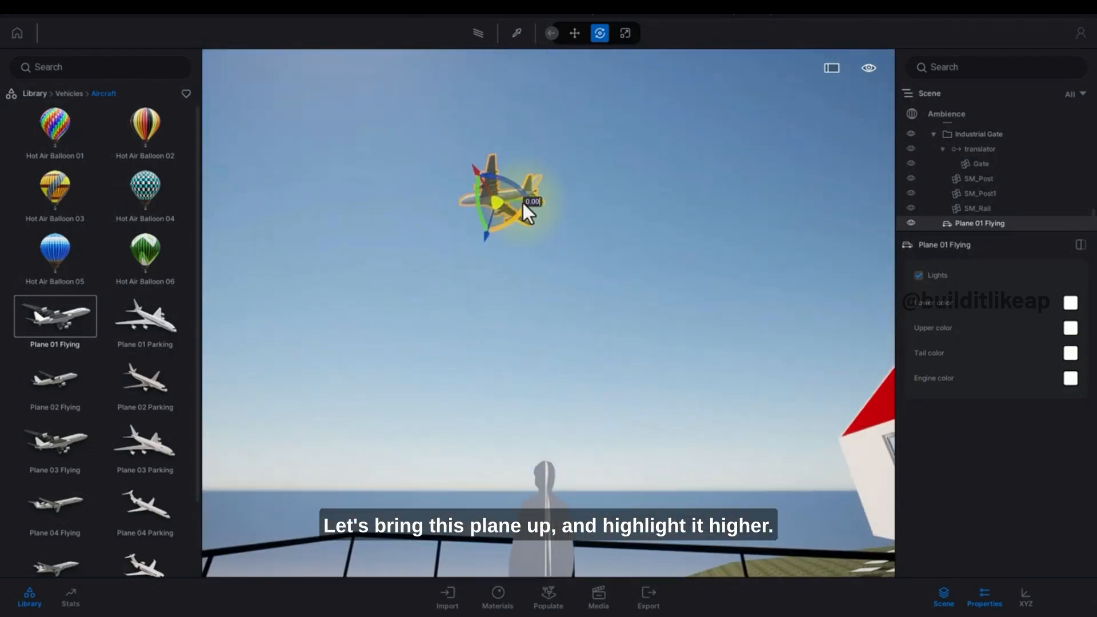
drag(488, 240, 508, 195)
click(527, 253)
scroll(525, 263, down, 6)
right_drag(525, 263, 499, 287)
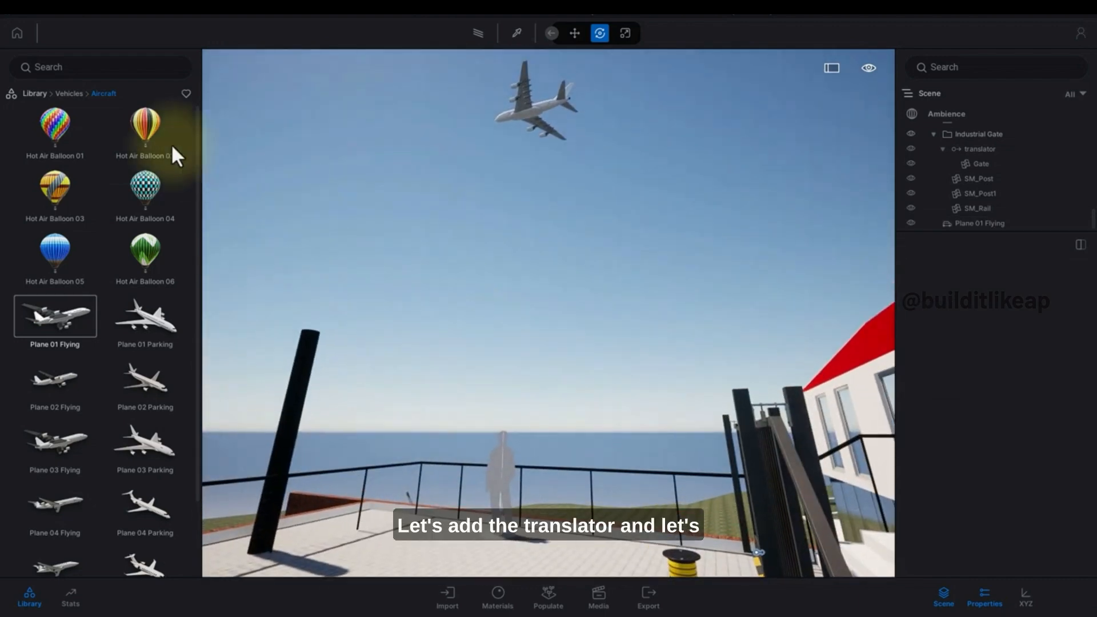
Add a Translator from the Tools > Animators > Translators library onto the plane.
click(34, 93)
click(151, 381)
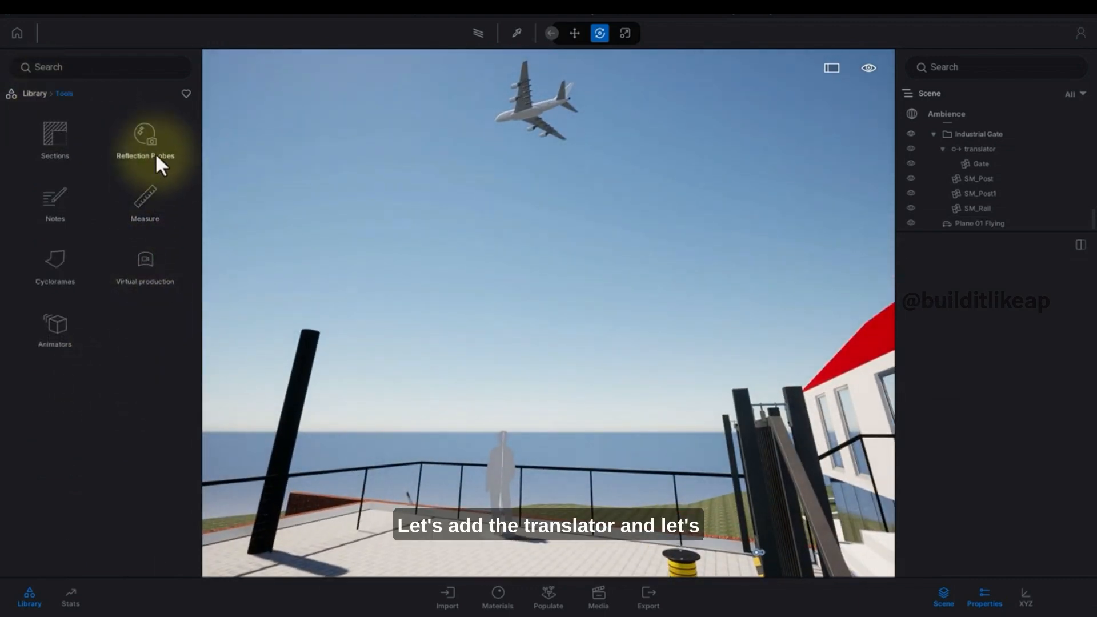
click(49, 317)
click(144, 150)
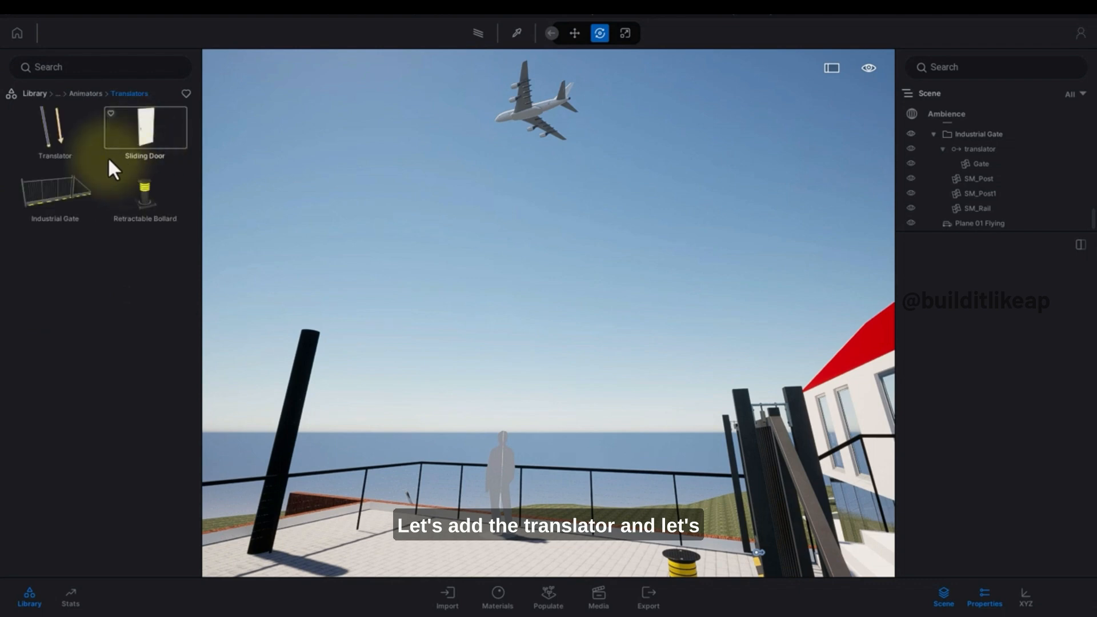
drag(53, 131, 528, 119)
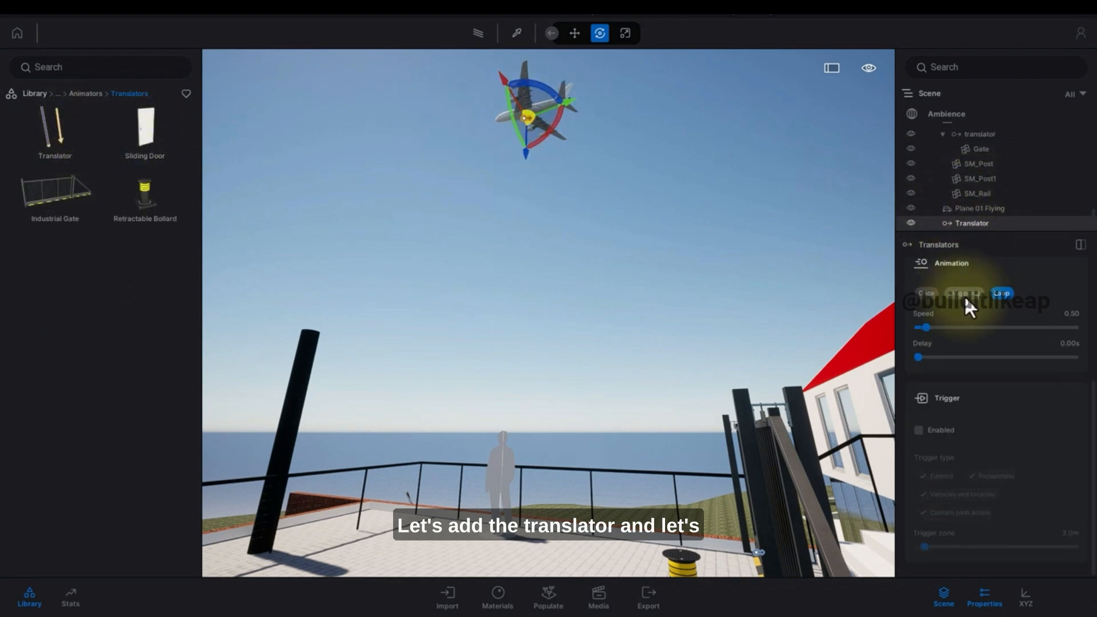
Link the plane to the new translator.
scroll(984, 303, up, 5)
click(922, 277)
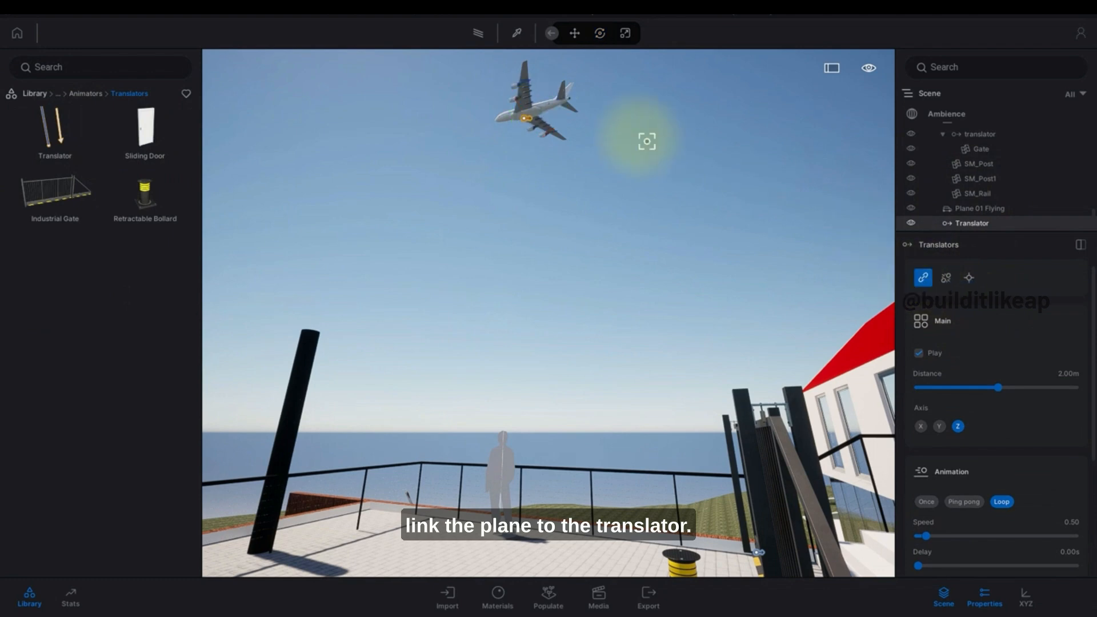
click(540, 109)
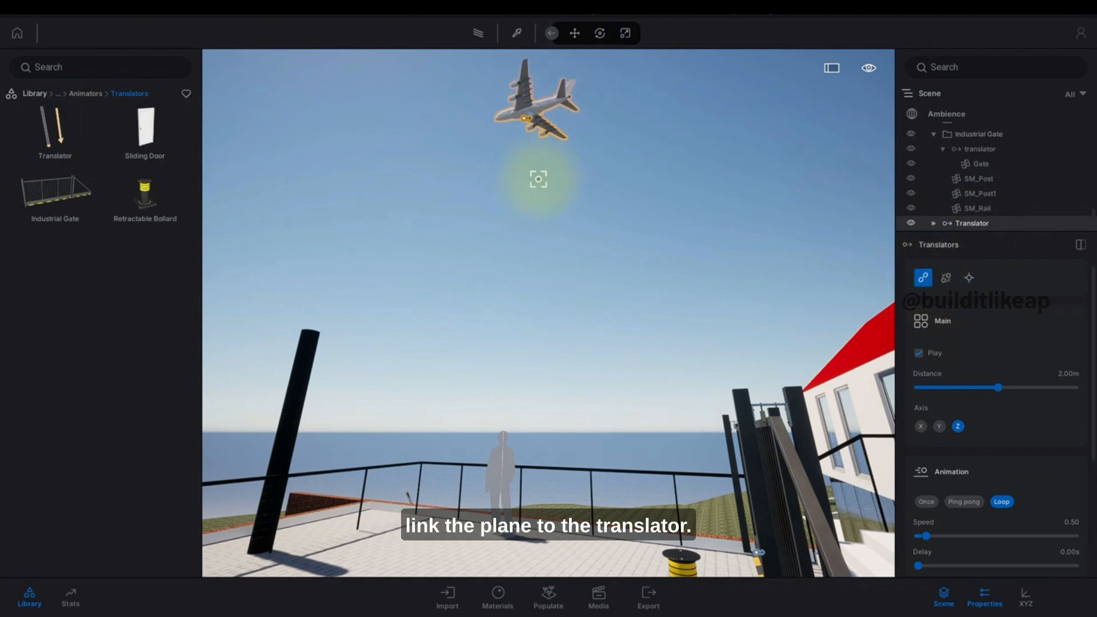
key(Escape)
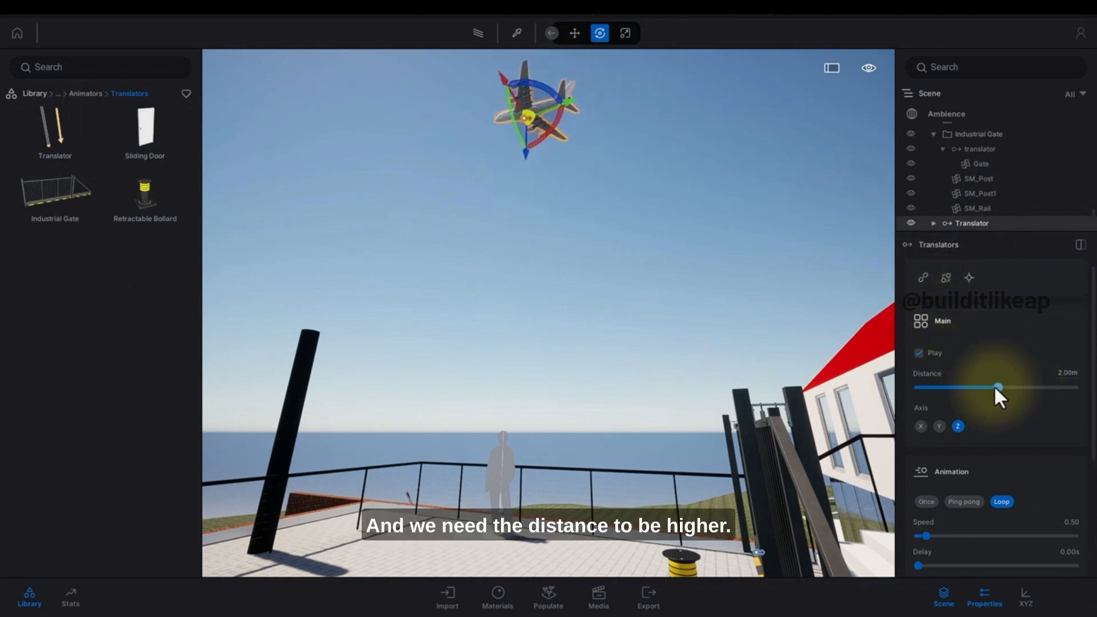
Set the translator's distance to 100.00m and its axis to Y.
drag(999, 387, 1069, 381)
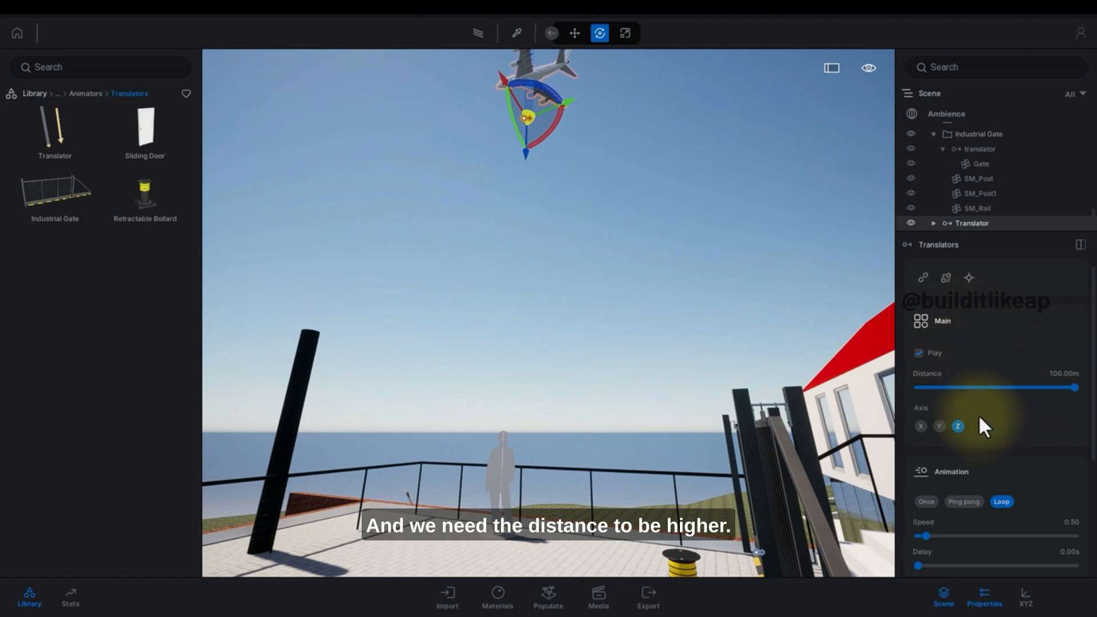
drag(829, 355, 736, 275)
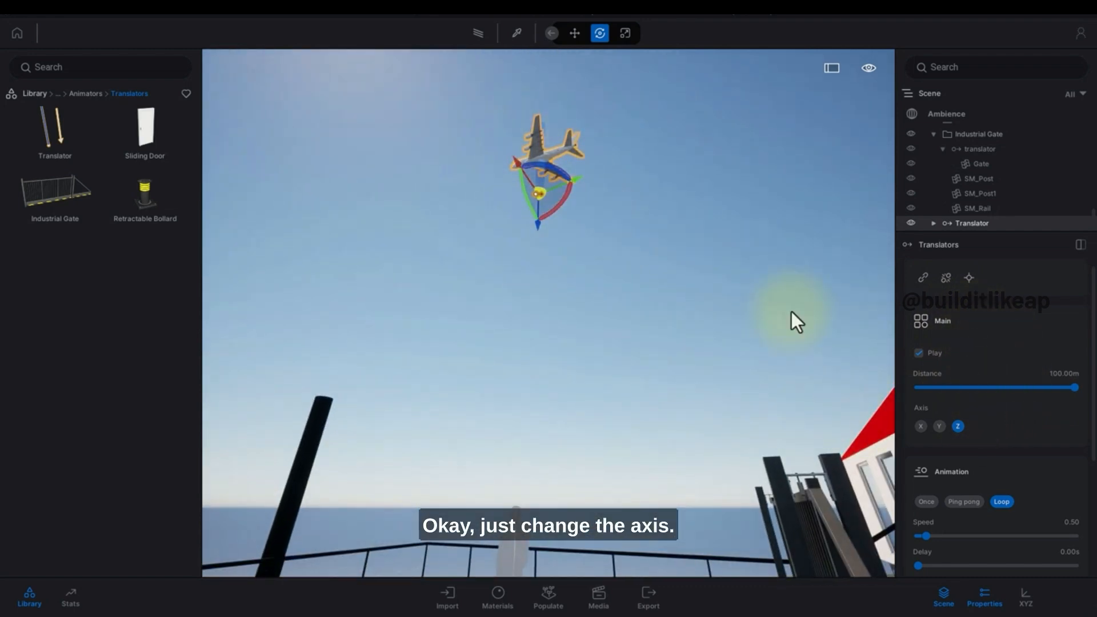
click(939, 426)
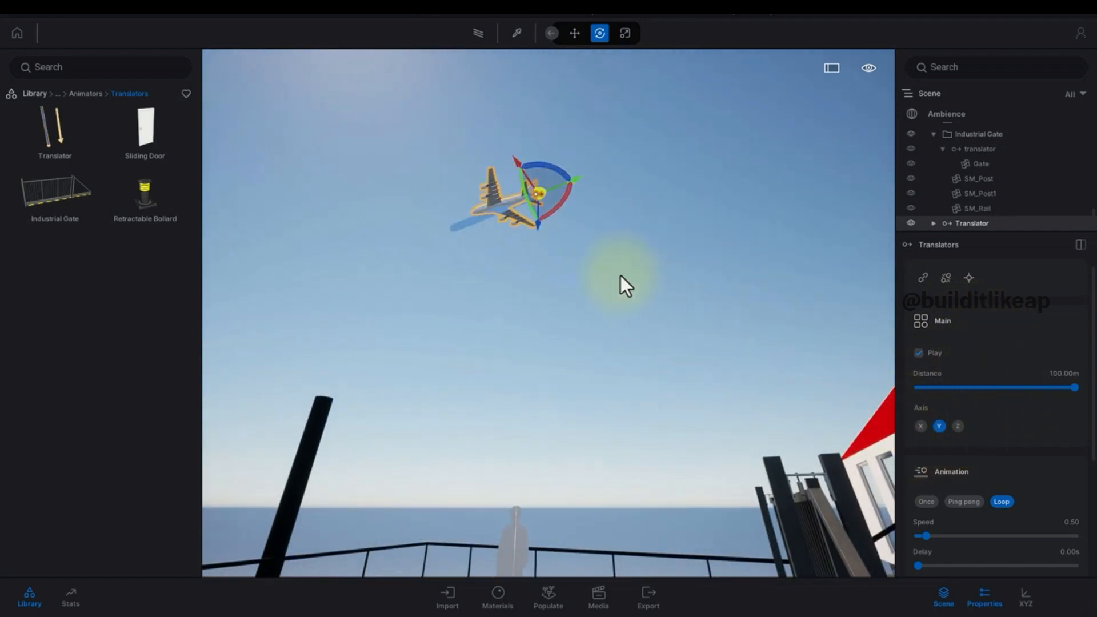
Set the translator's animation speed to 10.00.
scroll(1029, 491, down, 2)
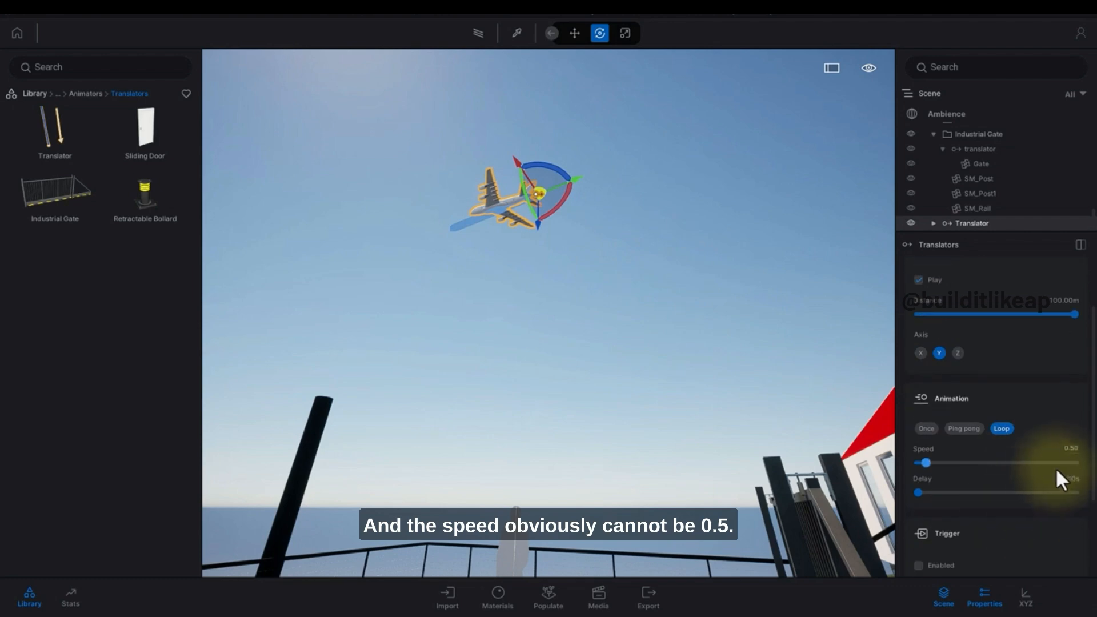
double_click(1078, 449)
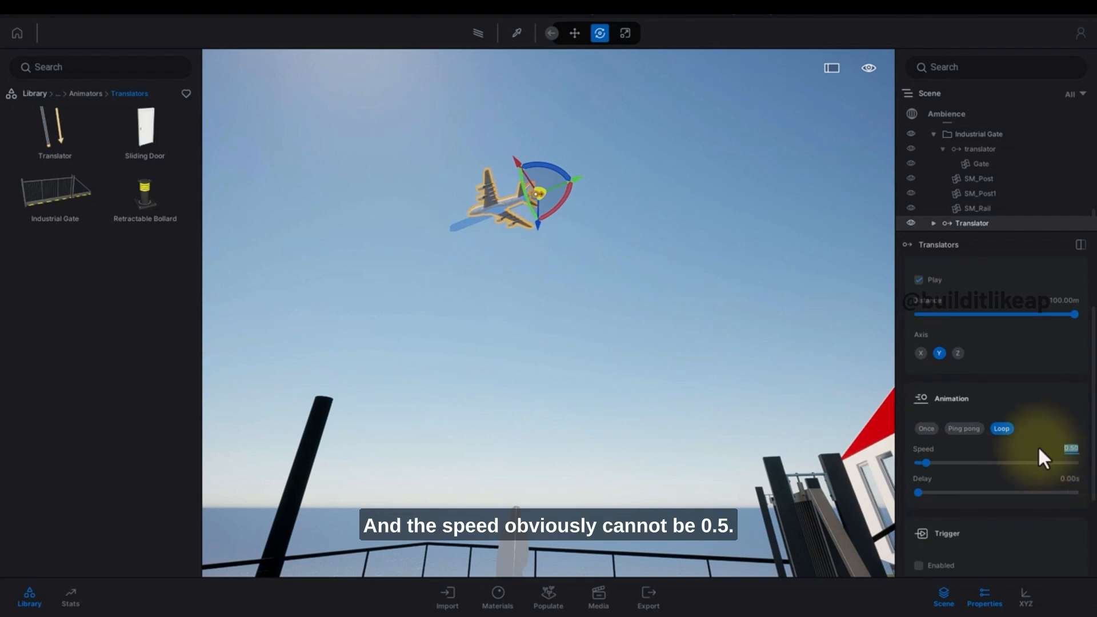
drag(926, 463, 1080, 463)
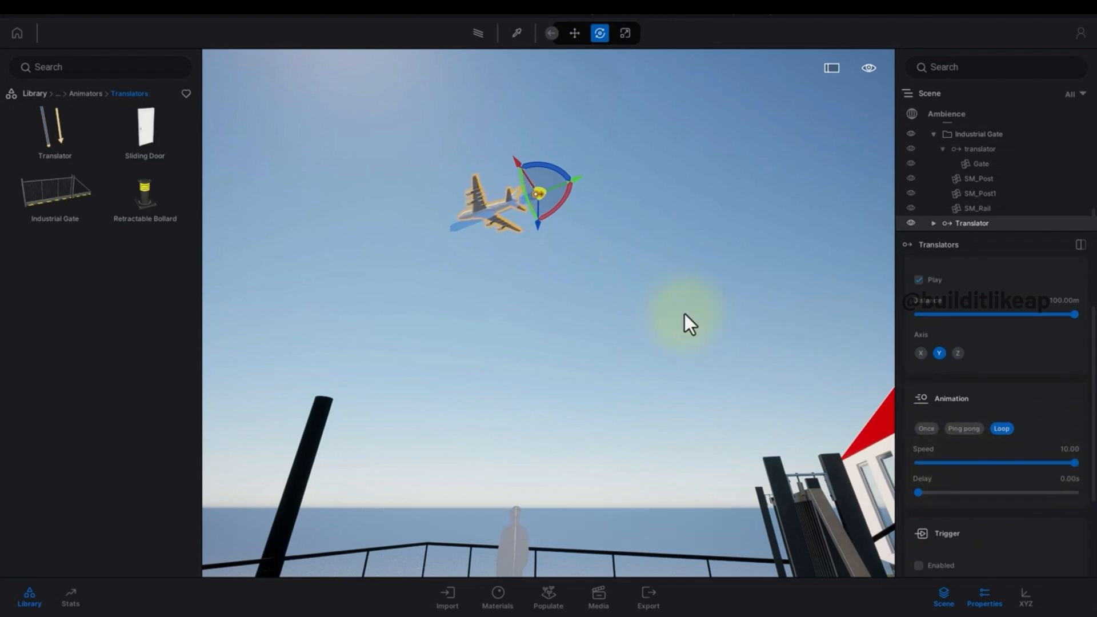
click(609, 302)
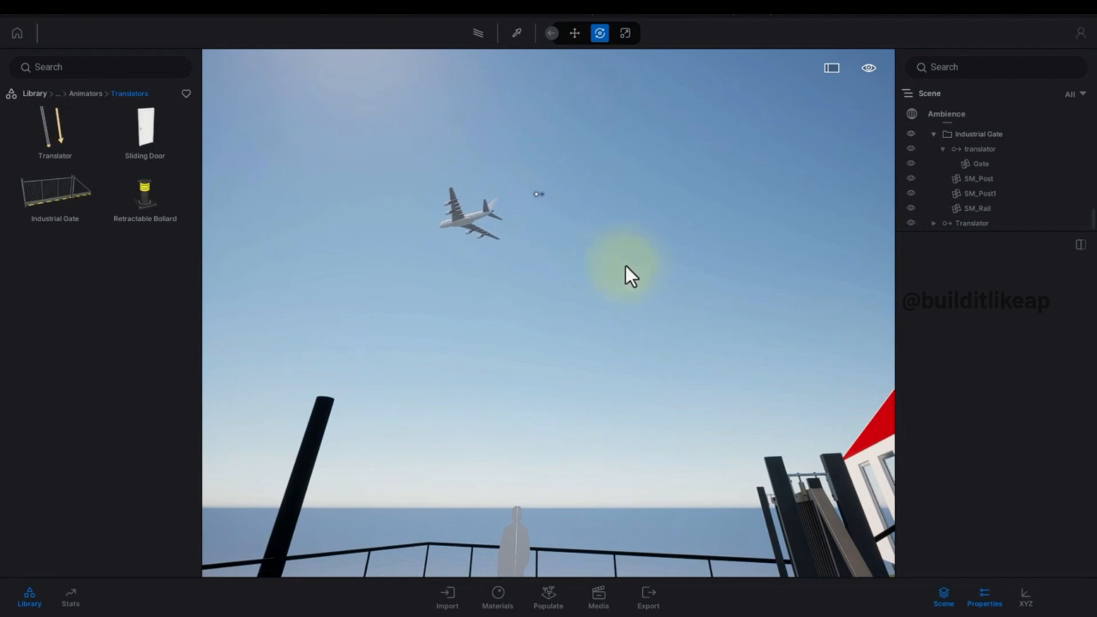
Select the plane's translator and move it farther away in the sky.
click(972, 223)
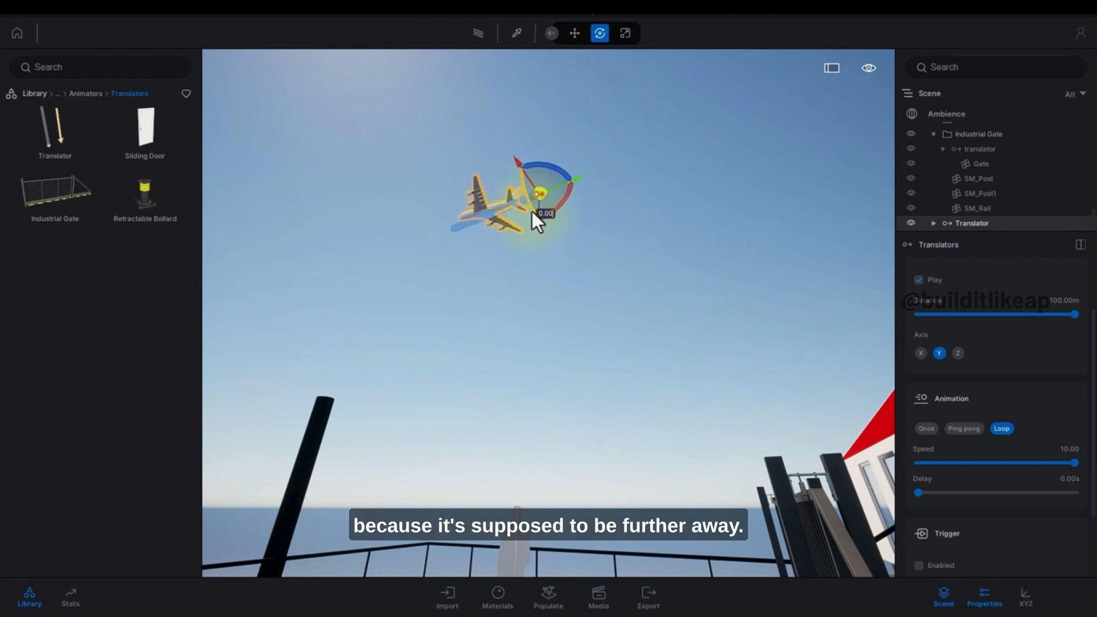
drag(533, 211, 618, 217)
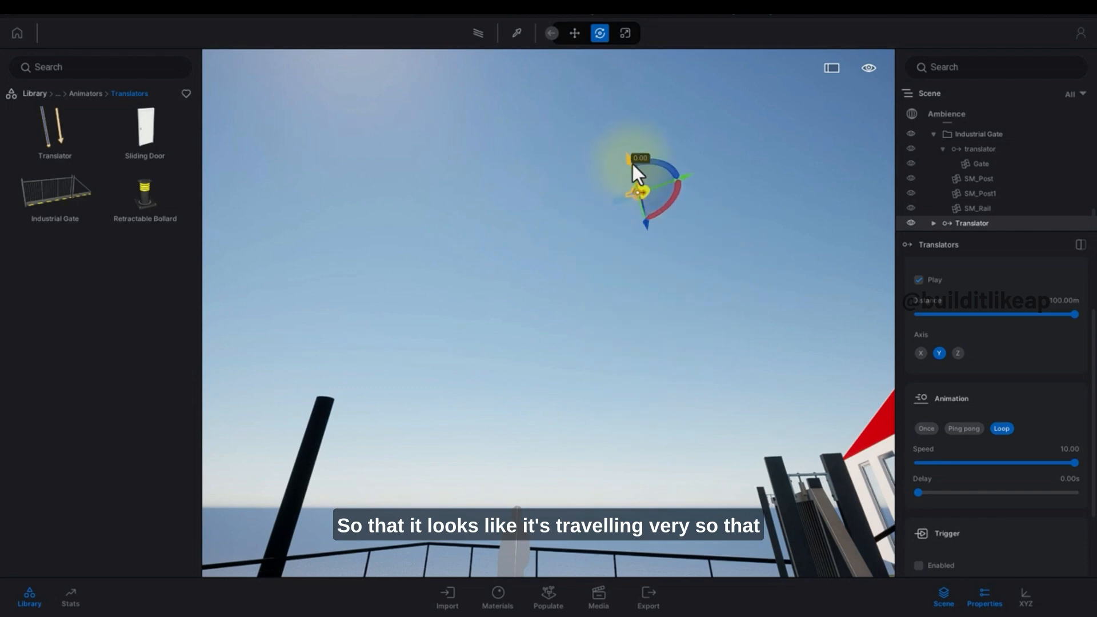
drag(671, 294, 635, 198)
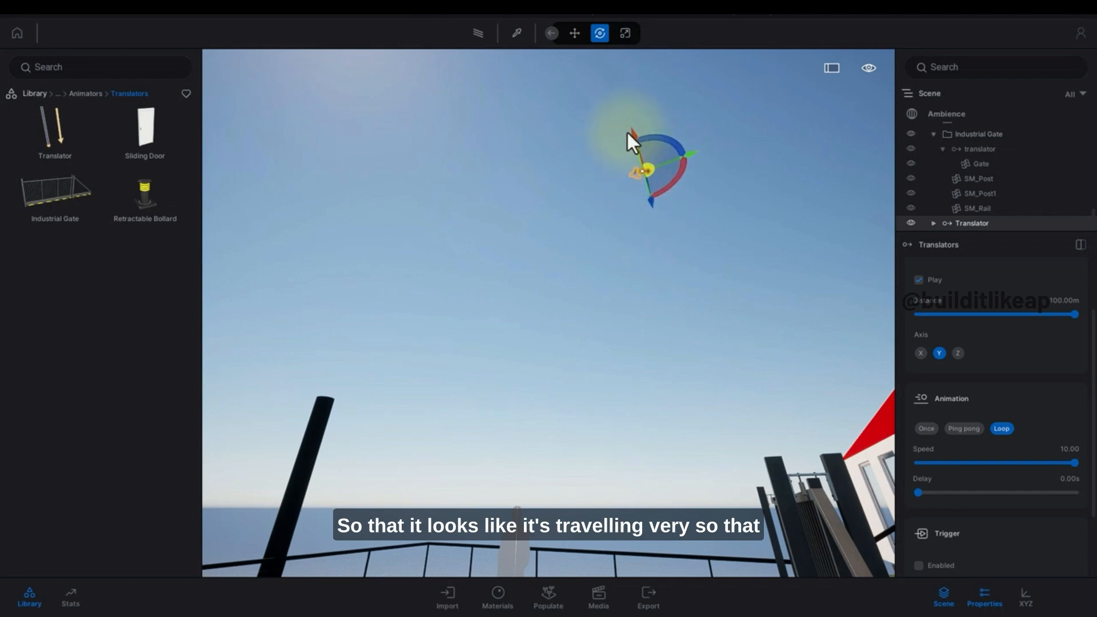
drag(635, 132, 668, 298)
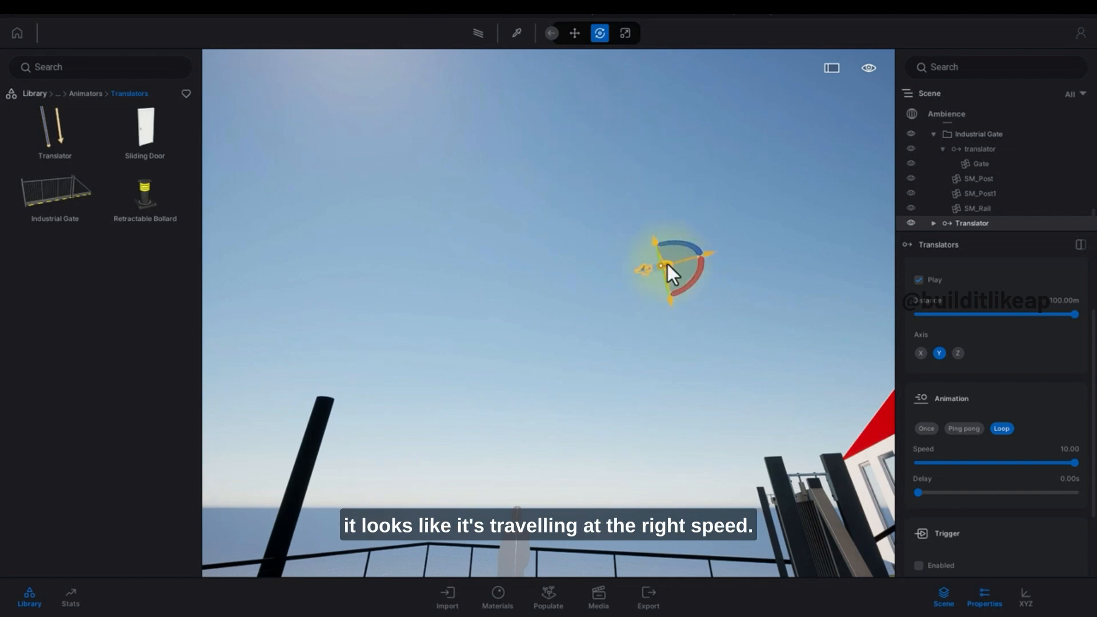
drag(701, 260, 702, 259)
click(745, 271)
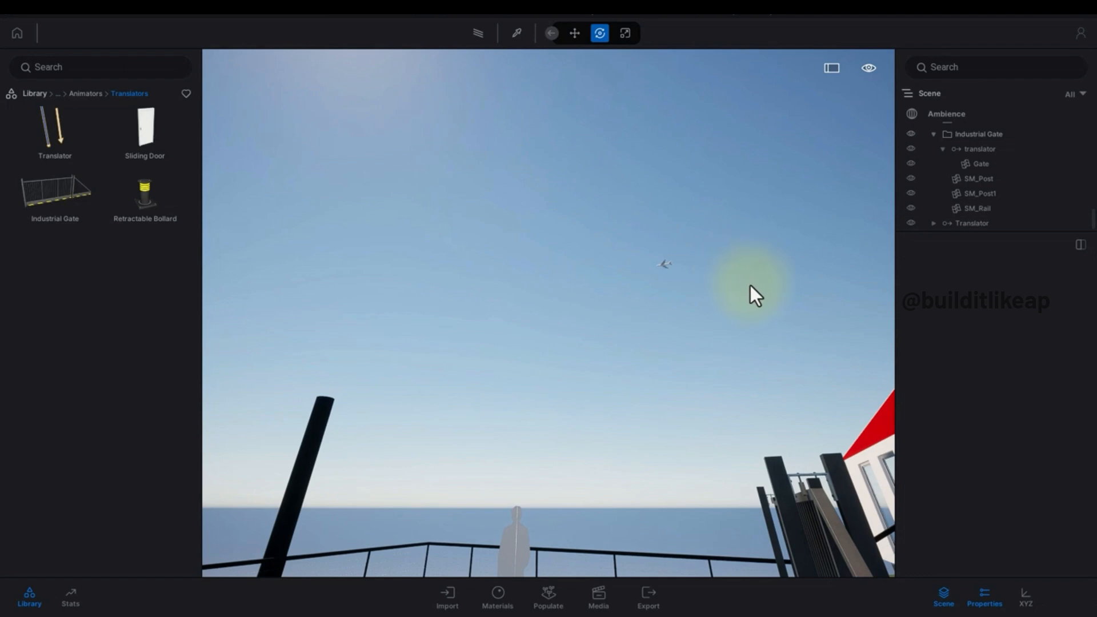
right_drag(744, 287, 737, 292)
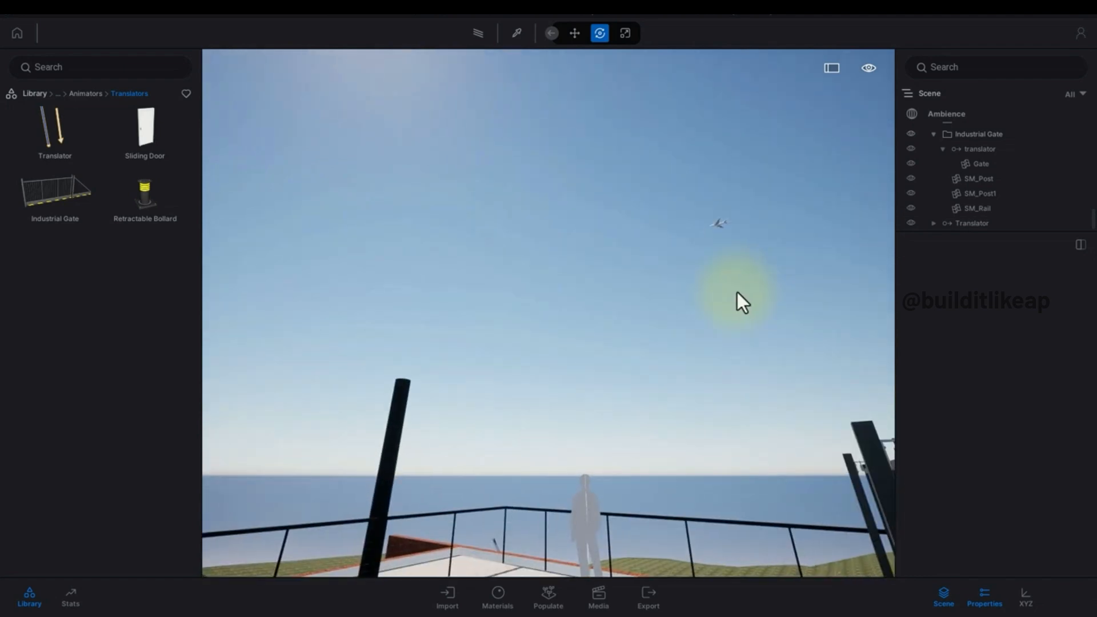
right_drag(663, 399, 677, 362)
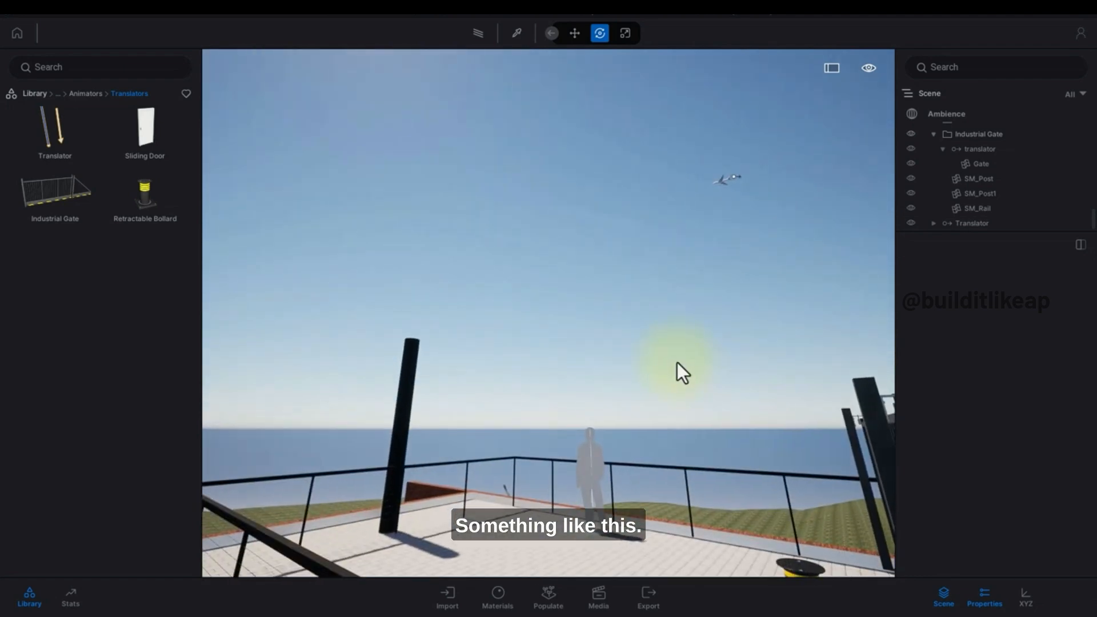